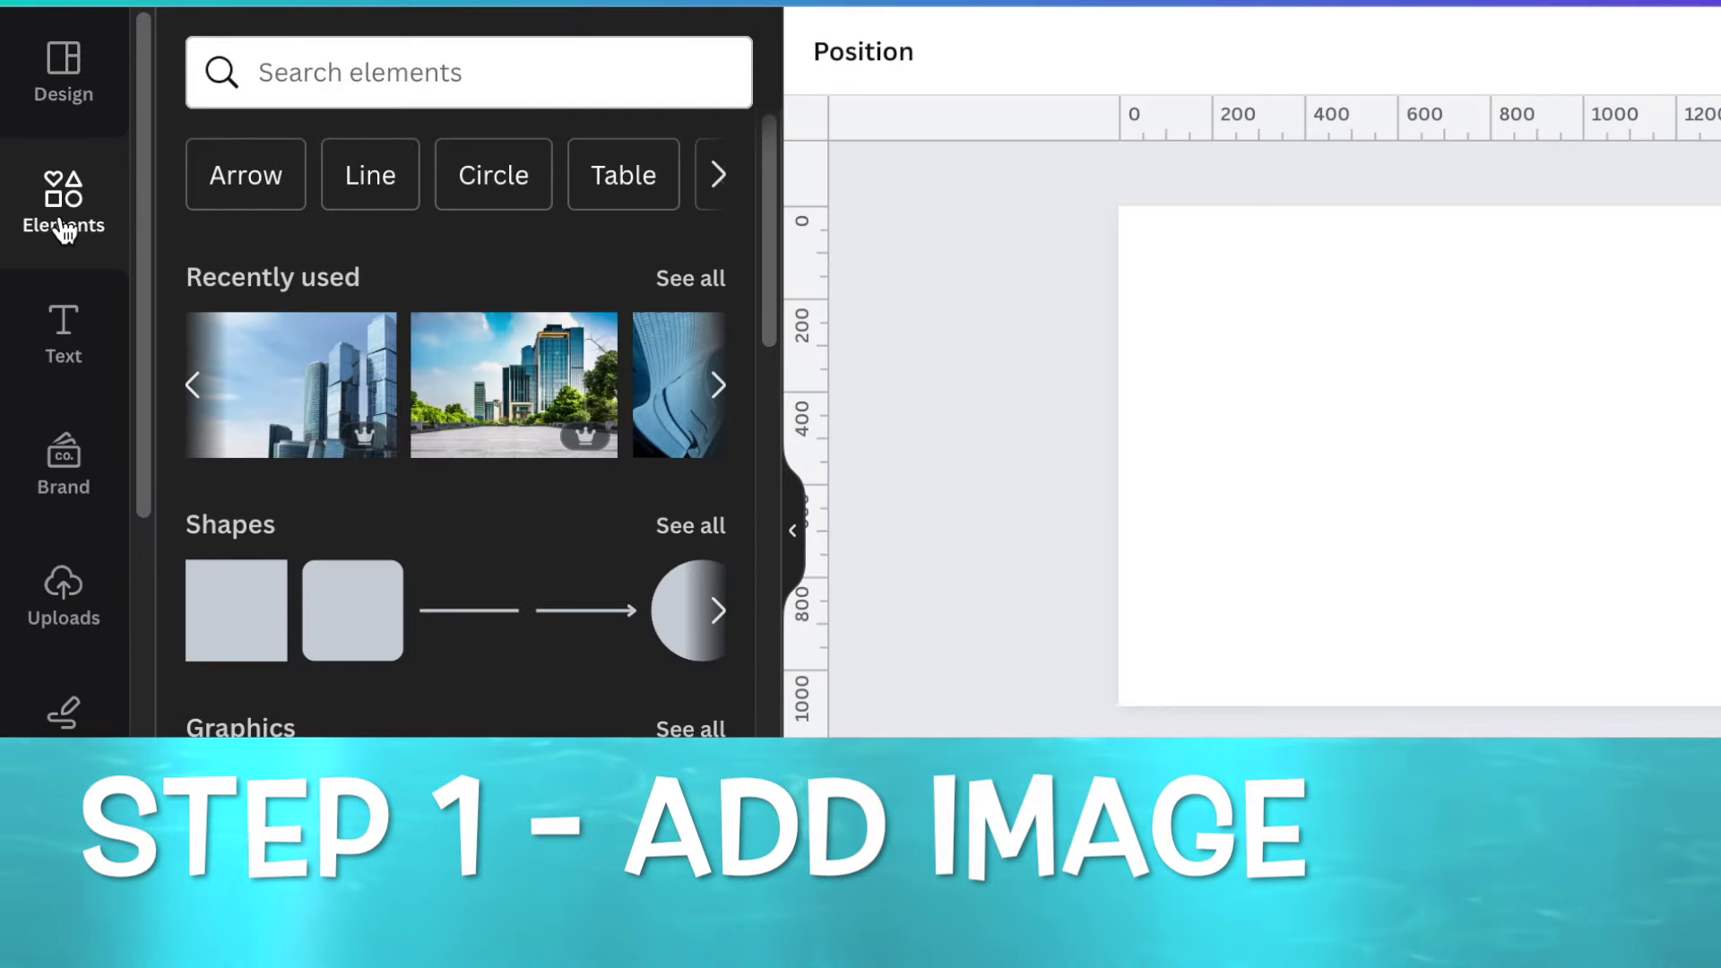
# Find 'building' photos in Elements and make the curved skyscraper photo the slide background.
pyautogui.click(326, 79)
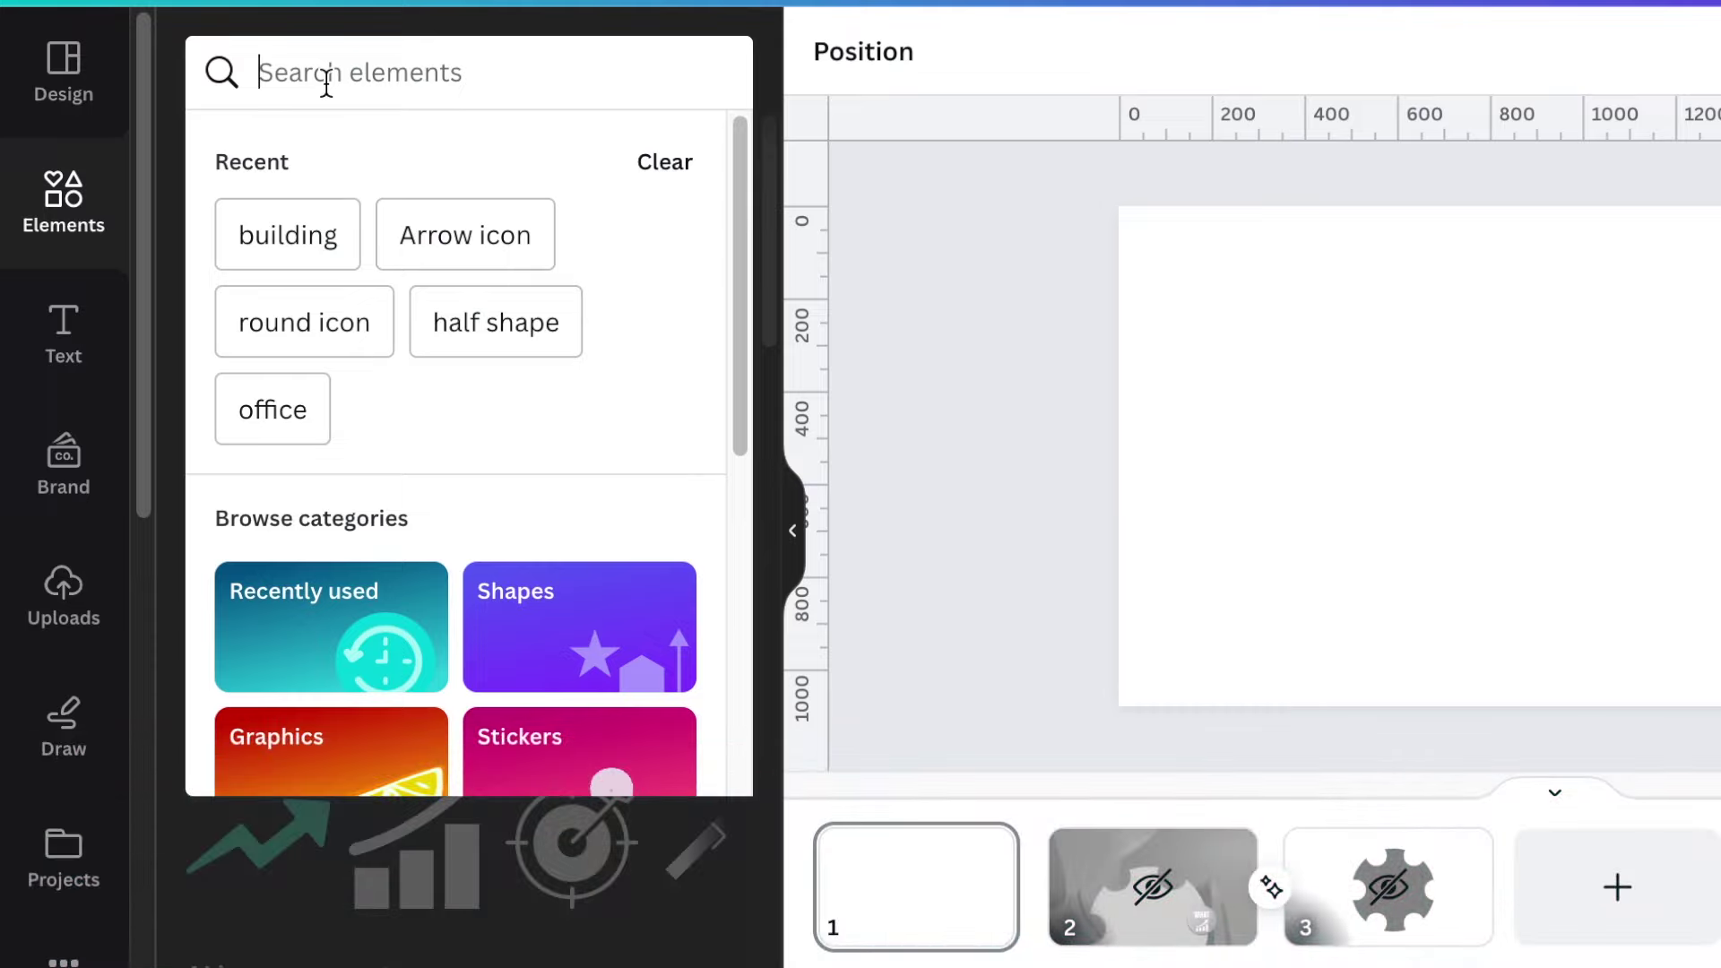
pyautogui.click(280, 232)
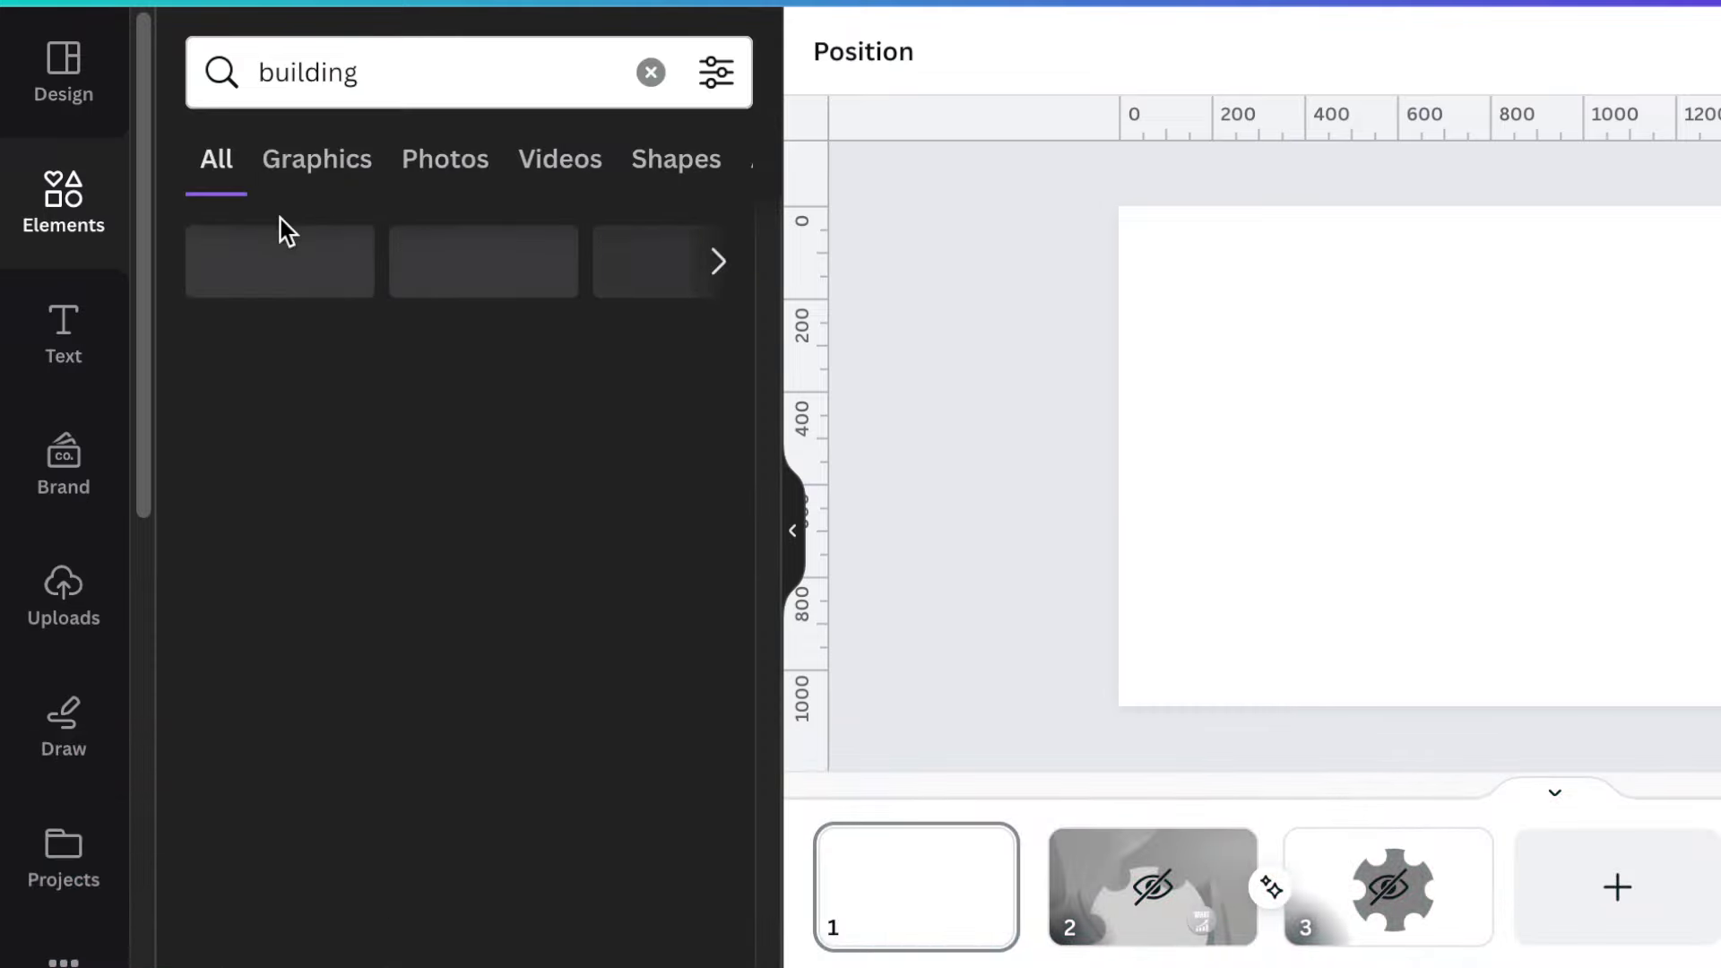
pyautogui.click(437, 169)
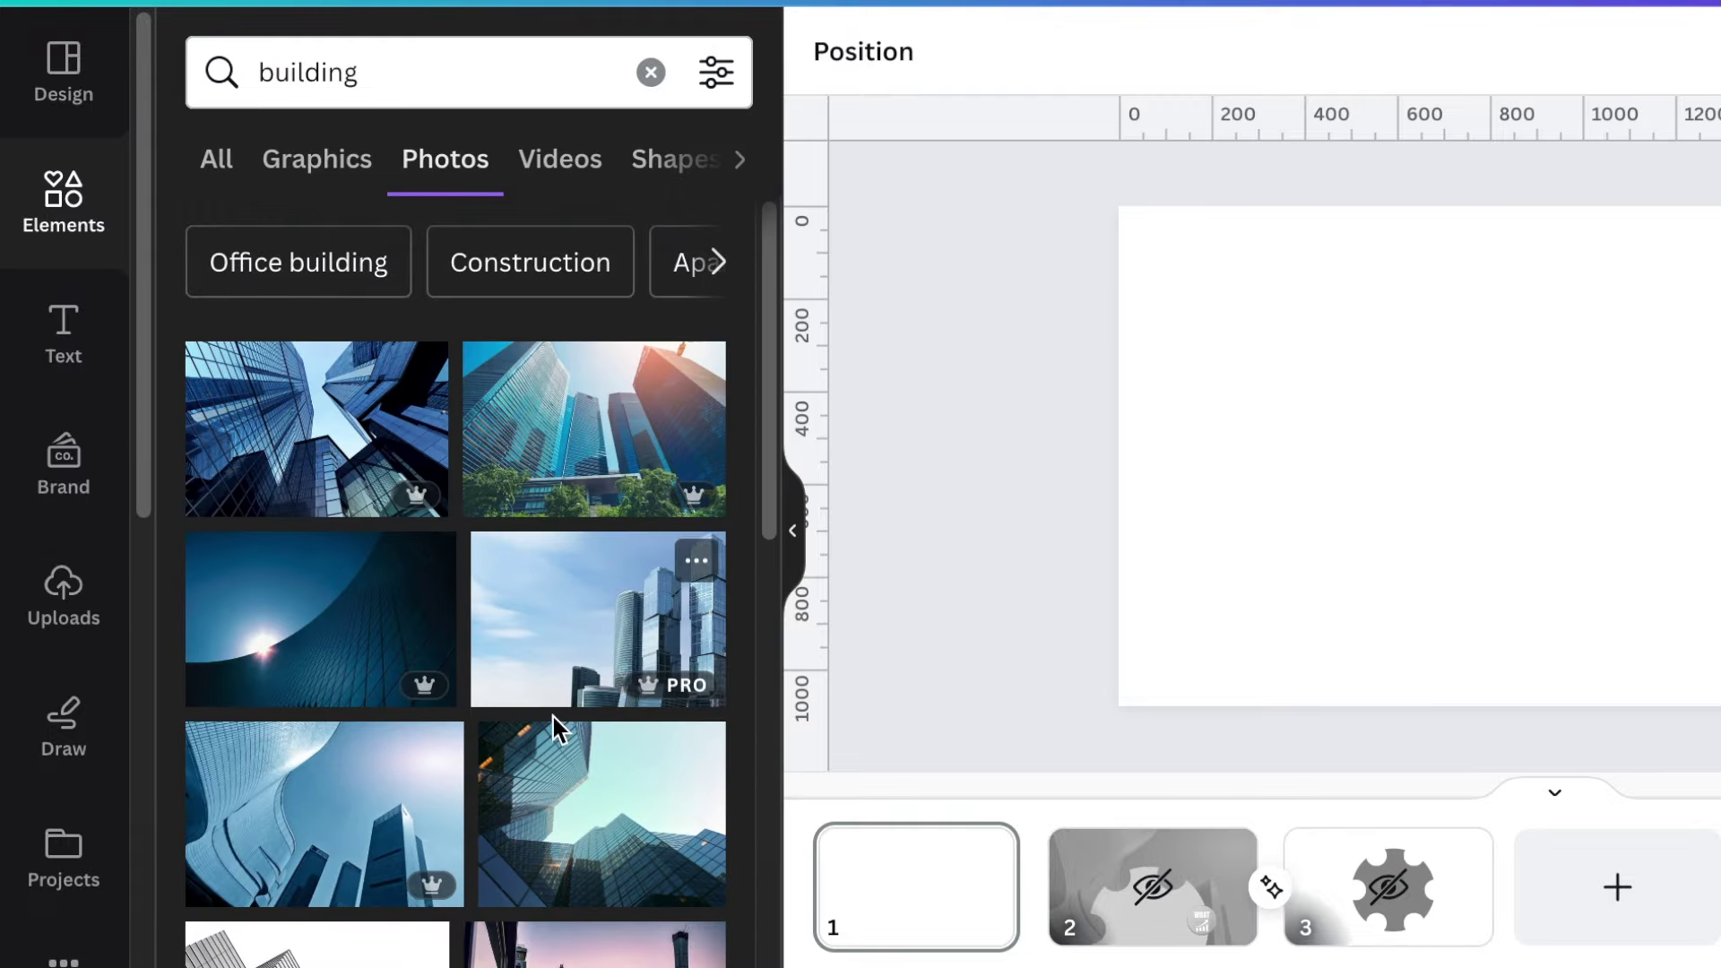
pyautogui.scroll(-5, 748, 371)
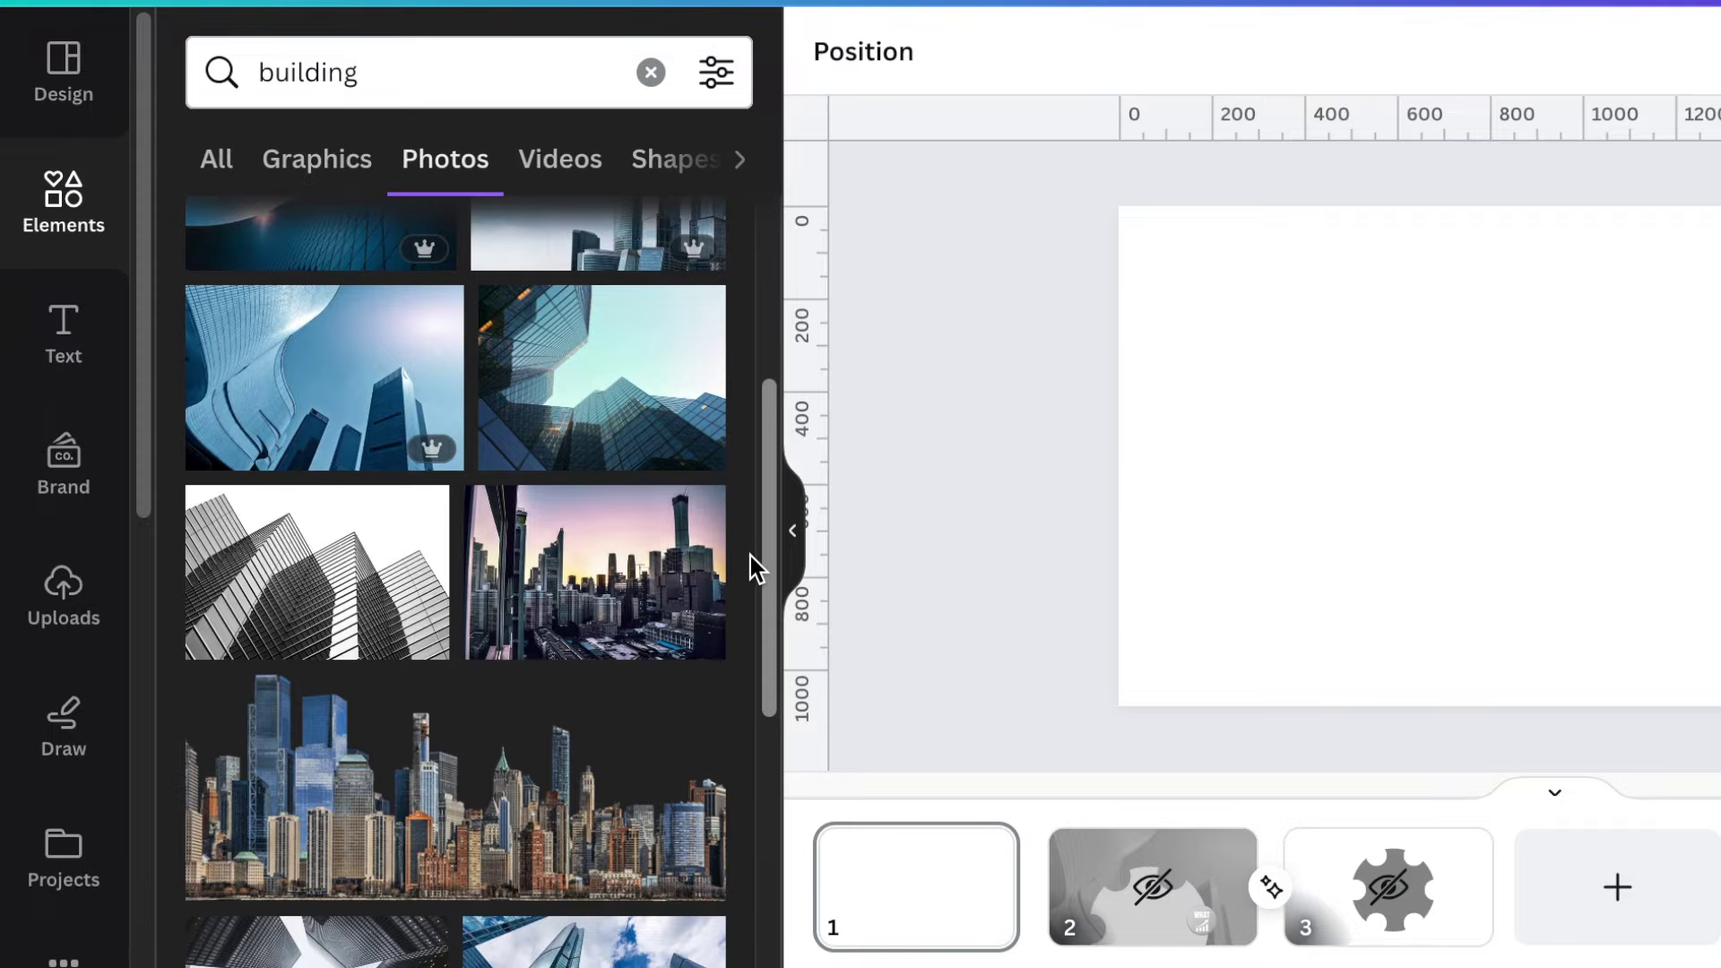
pyautogui.click(309, 392)
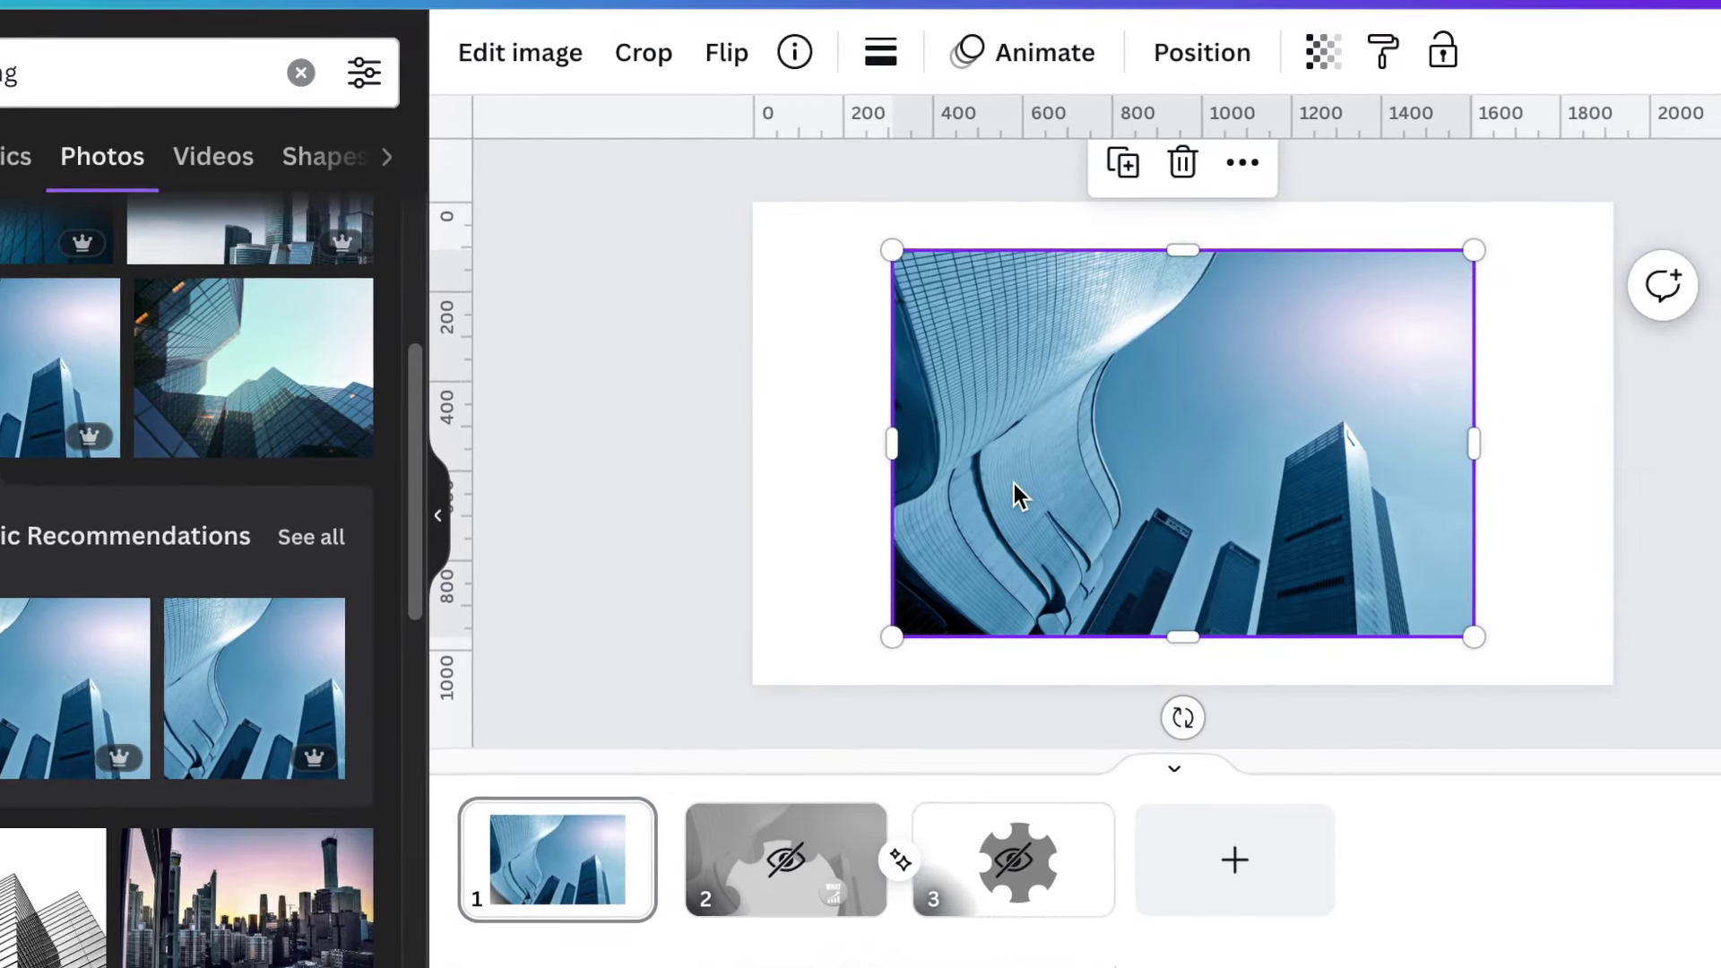
pyautogui.rightClick(1018, 496)
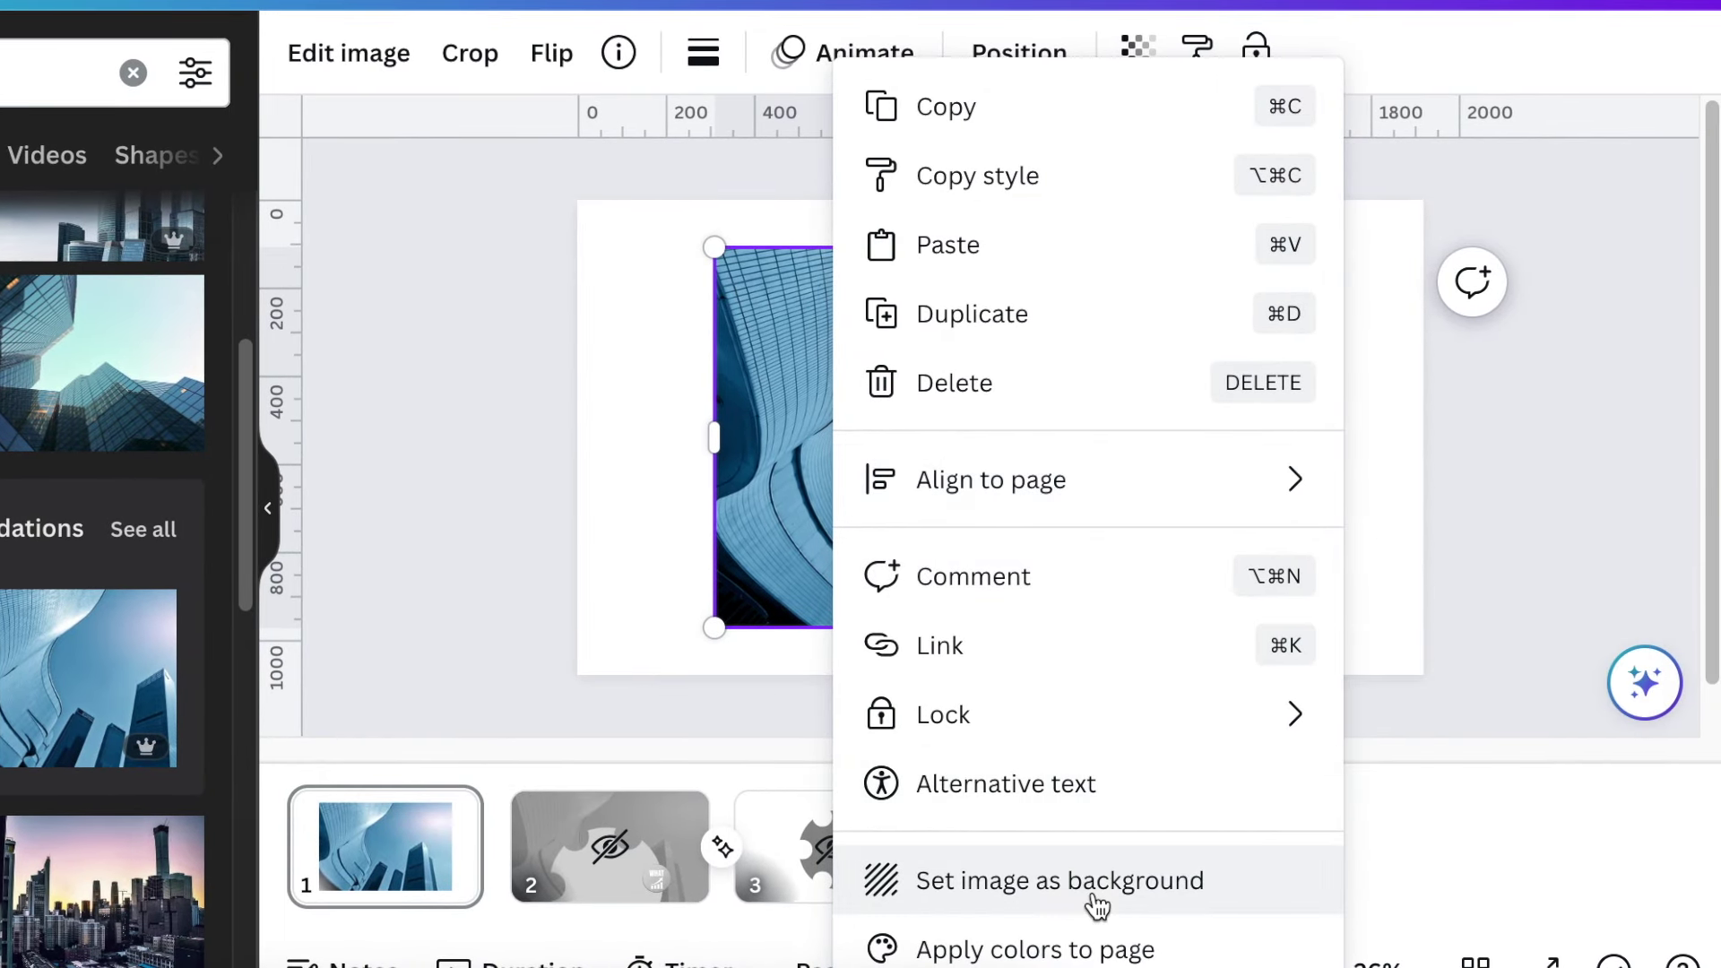
pyautogui.click(1267, 901)
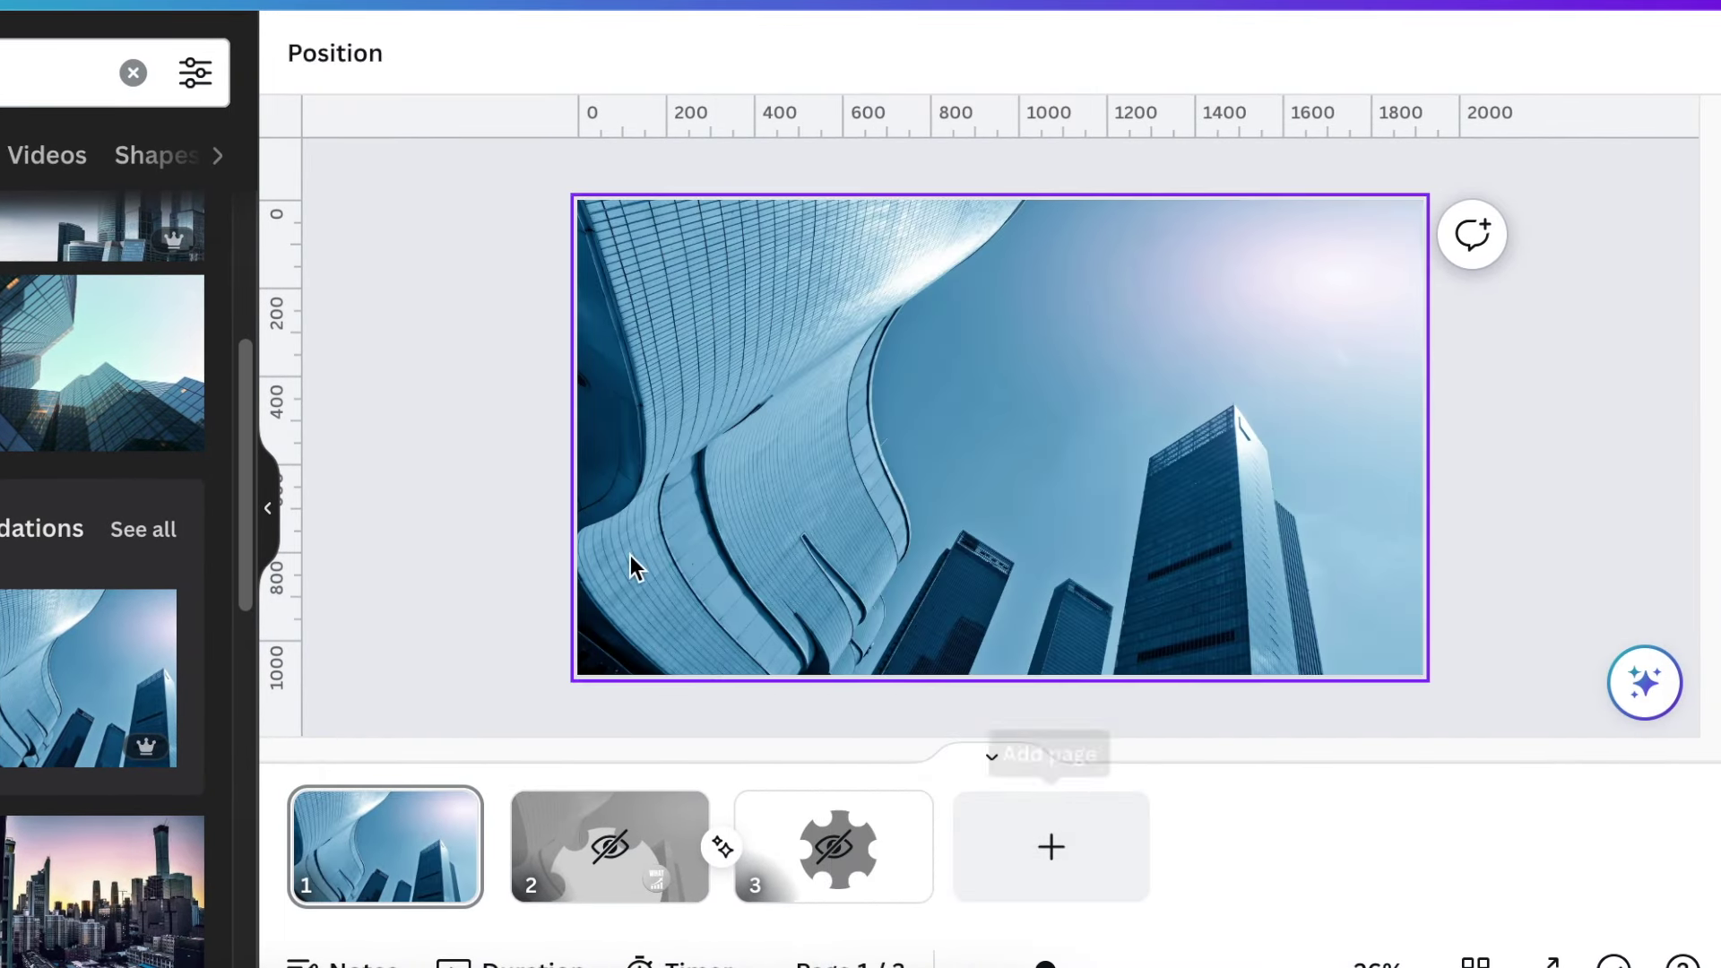
# Fade the background skyscraper photo to 40 transparency.
pyautogui.click(707, 368)
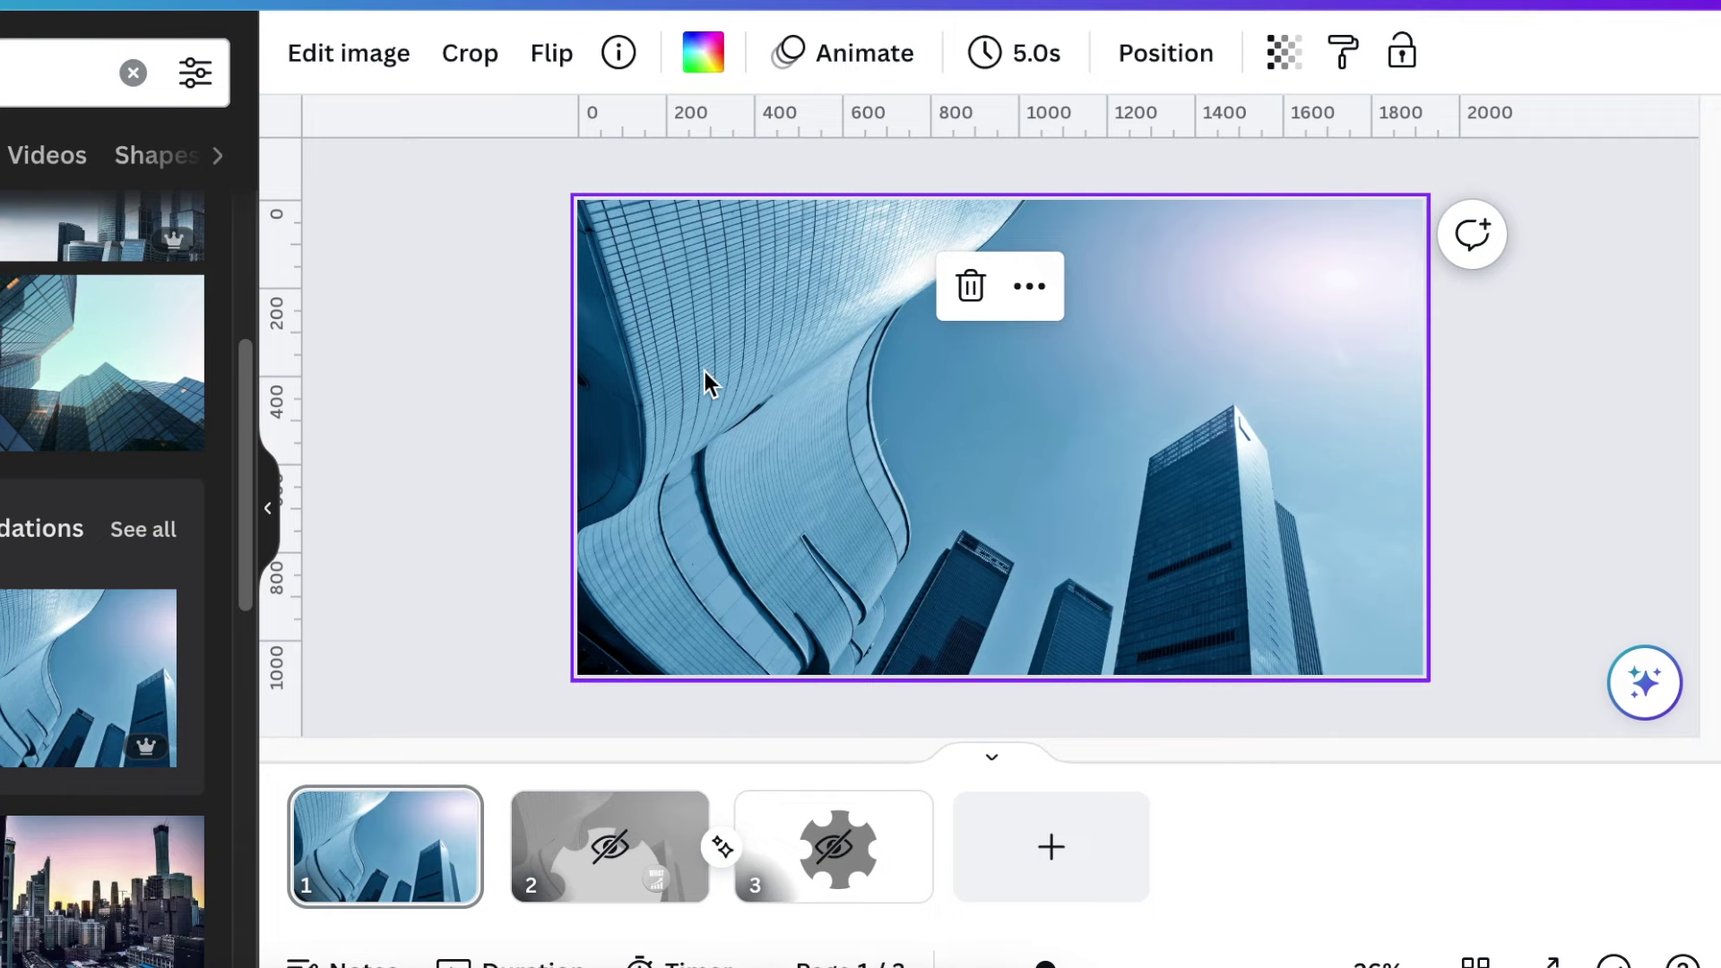
pyautogui.click(1288, 61)
pyautogui.moveTo(1275, 199); pyautogui.dragTo(1088, 197)
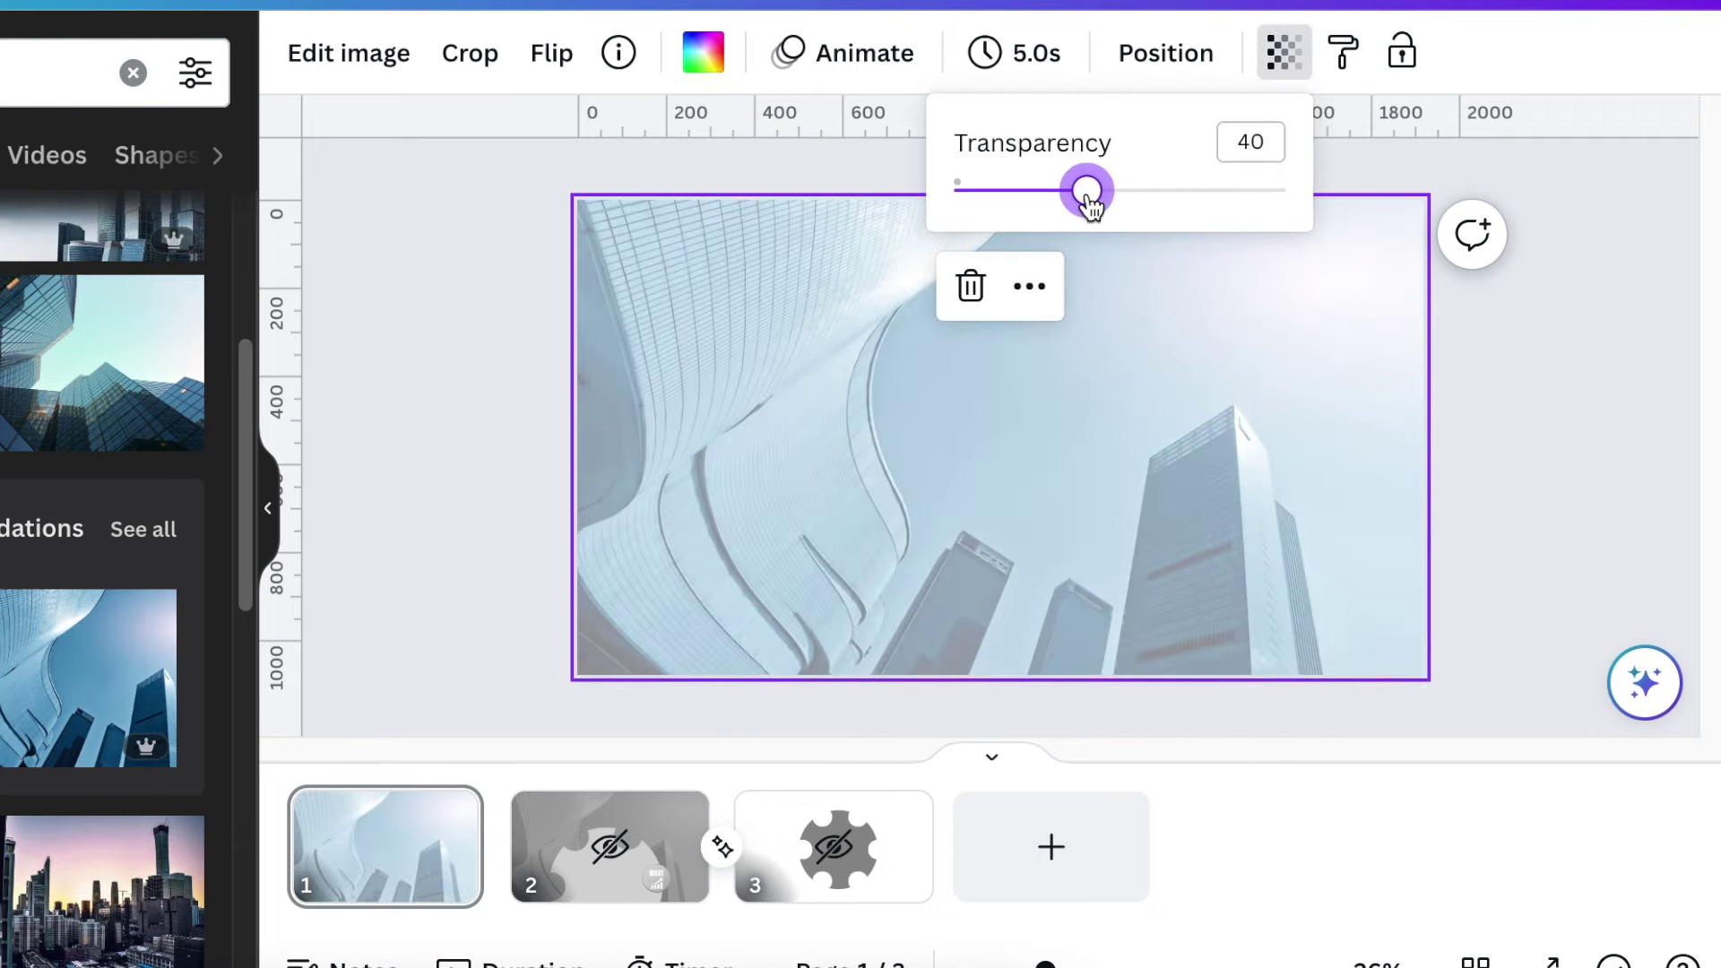
pyautogui.click(901, 545)
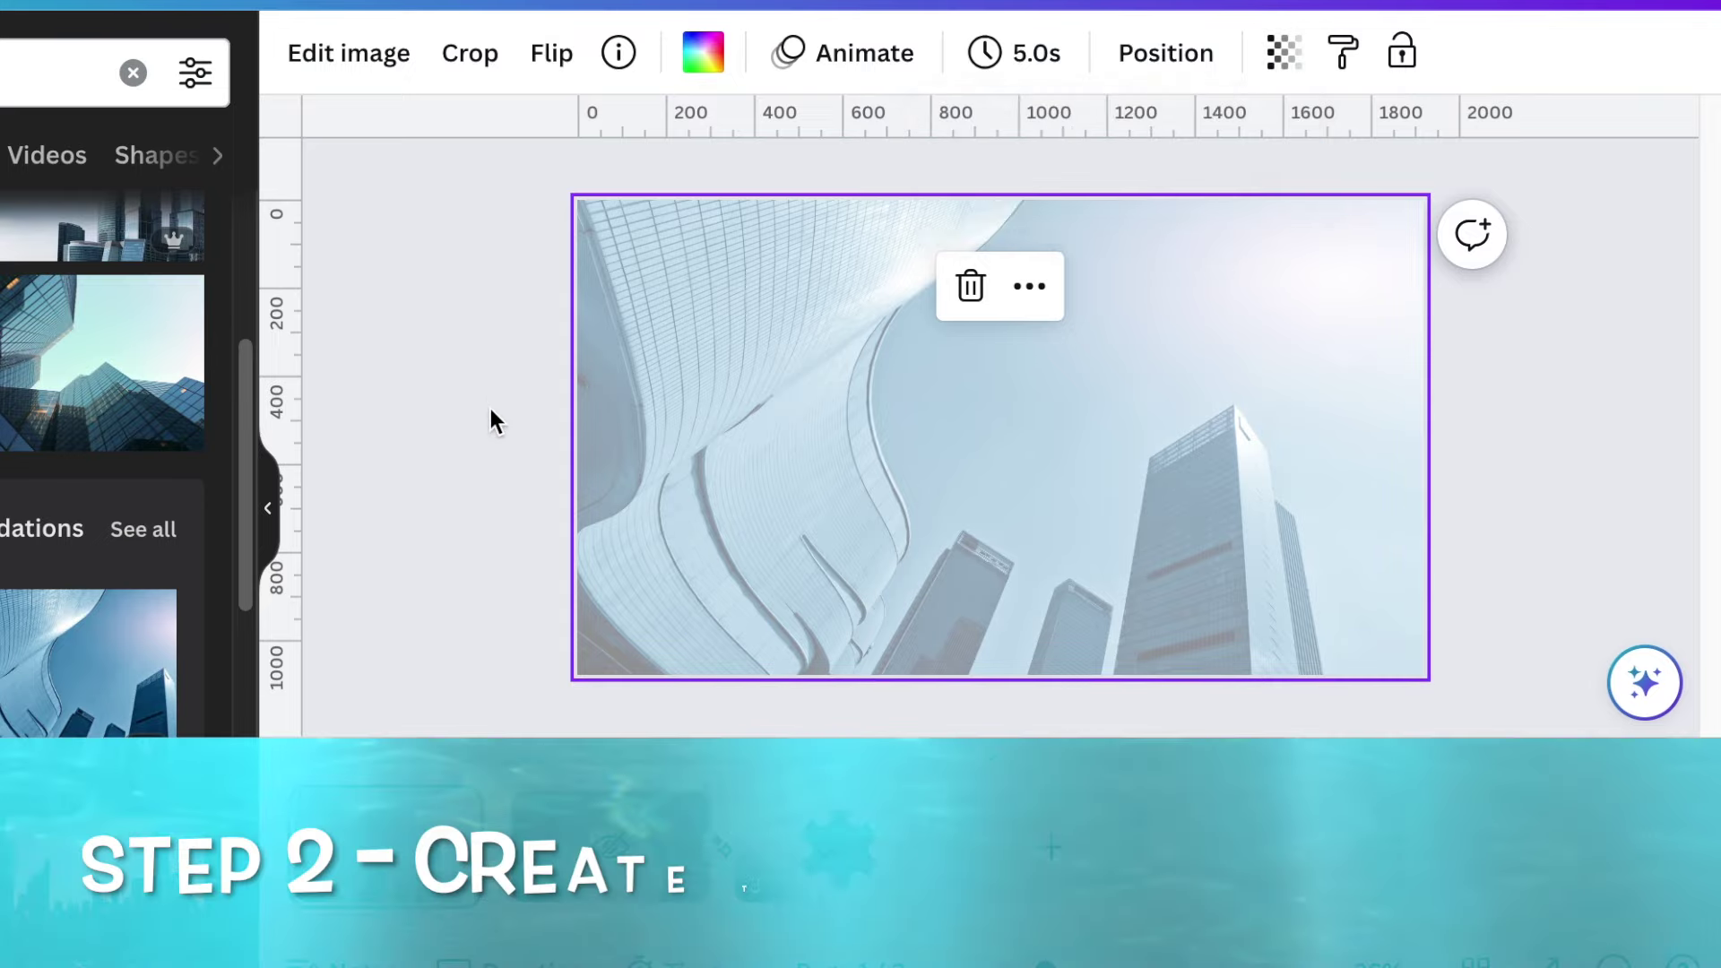
pyautogui.click(491, 412)
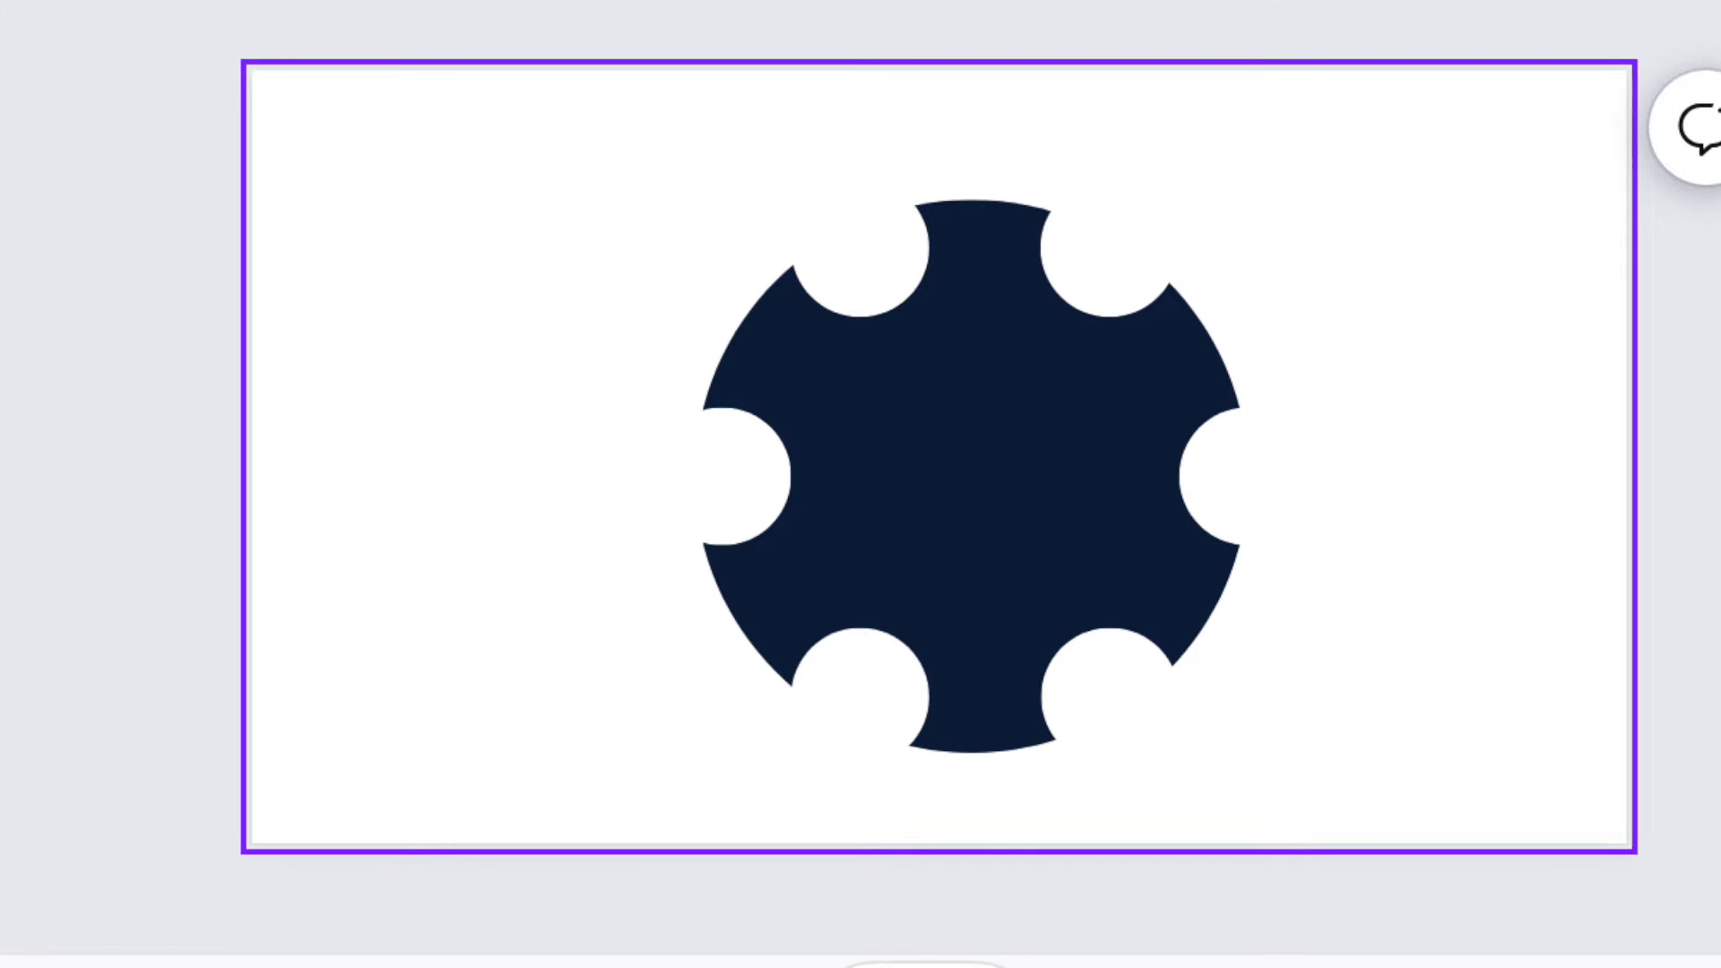
# Add a blank page in second position holding a large circle centred on it.
pyautogui.click(1047, 874)
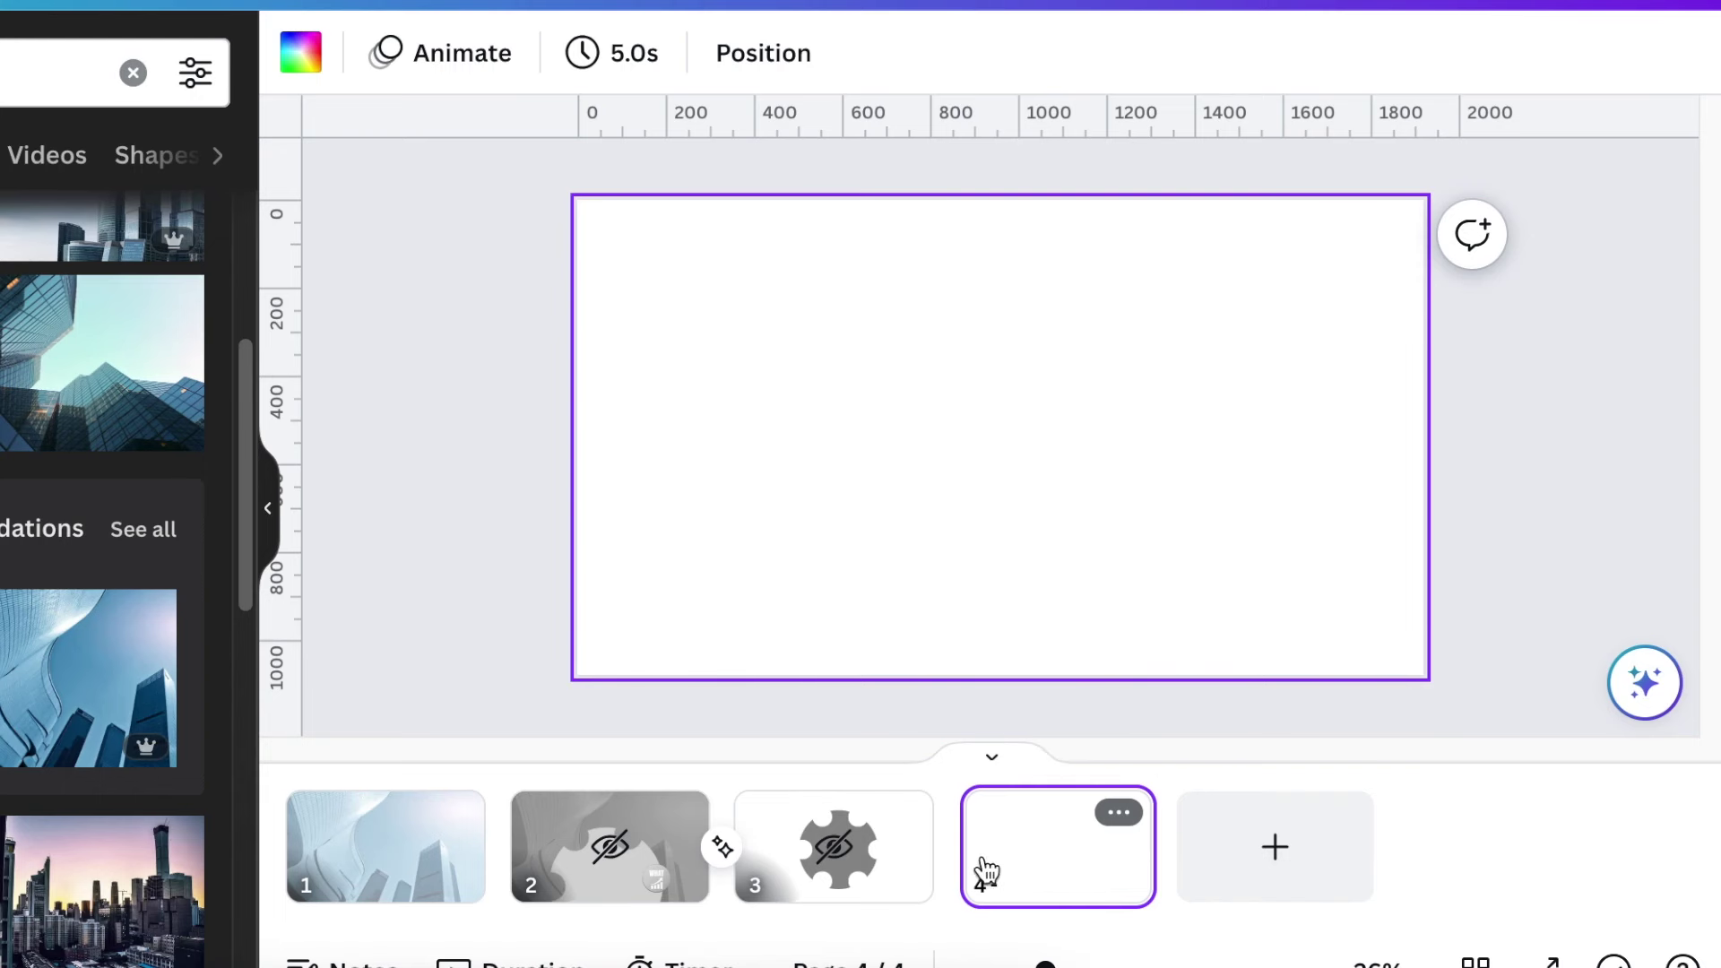
pyautogui.moveTo(986, 870); pyautogui.dragTo(522, 853)
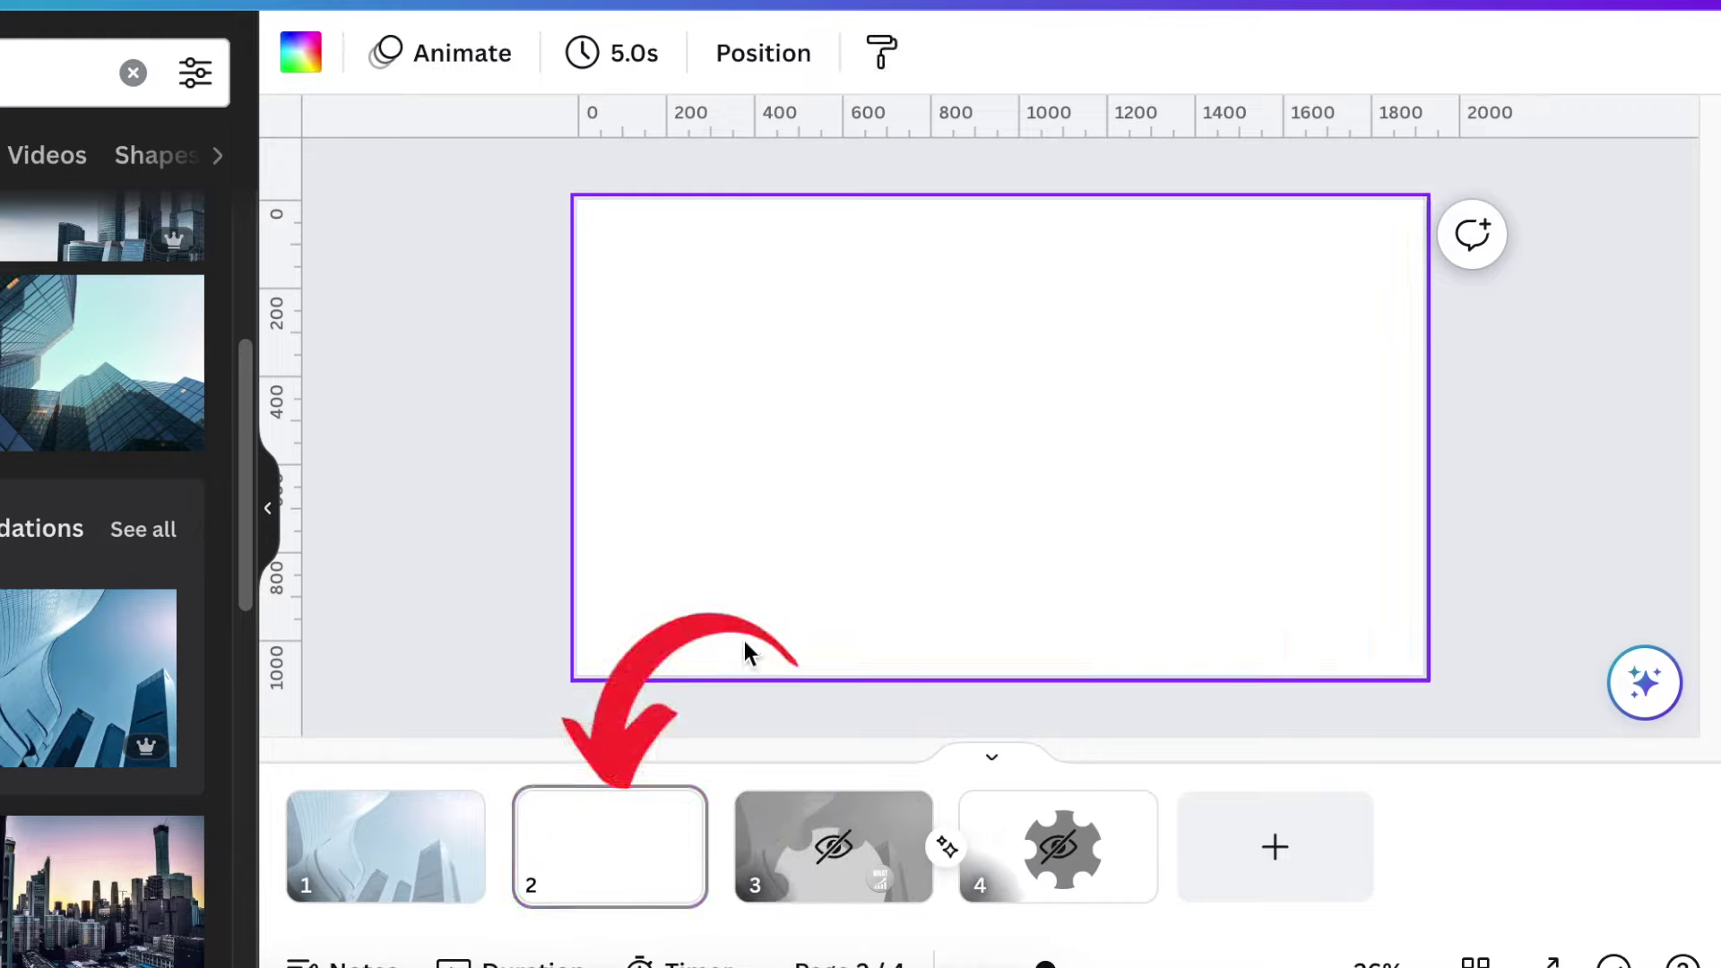
pyautogui.press('c')
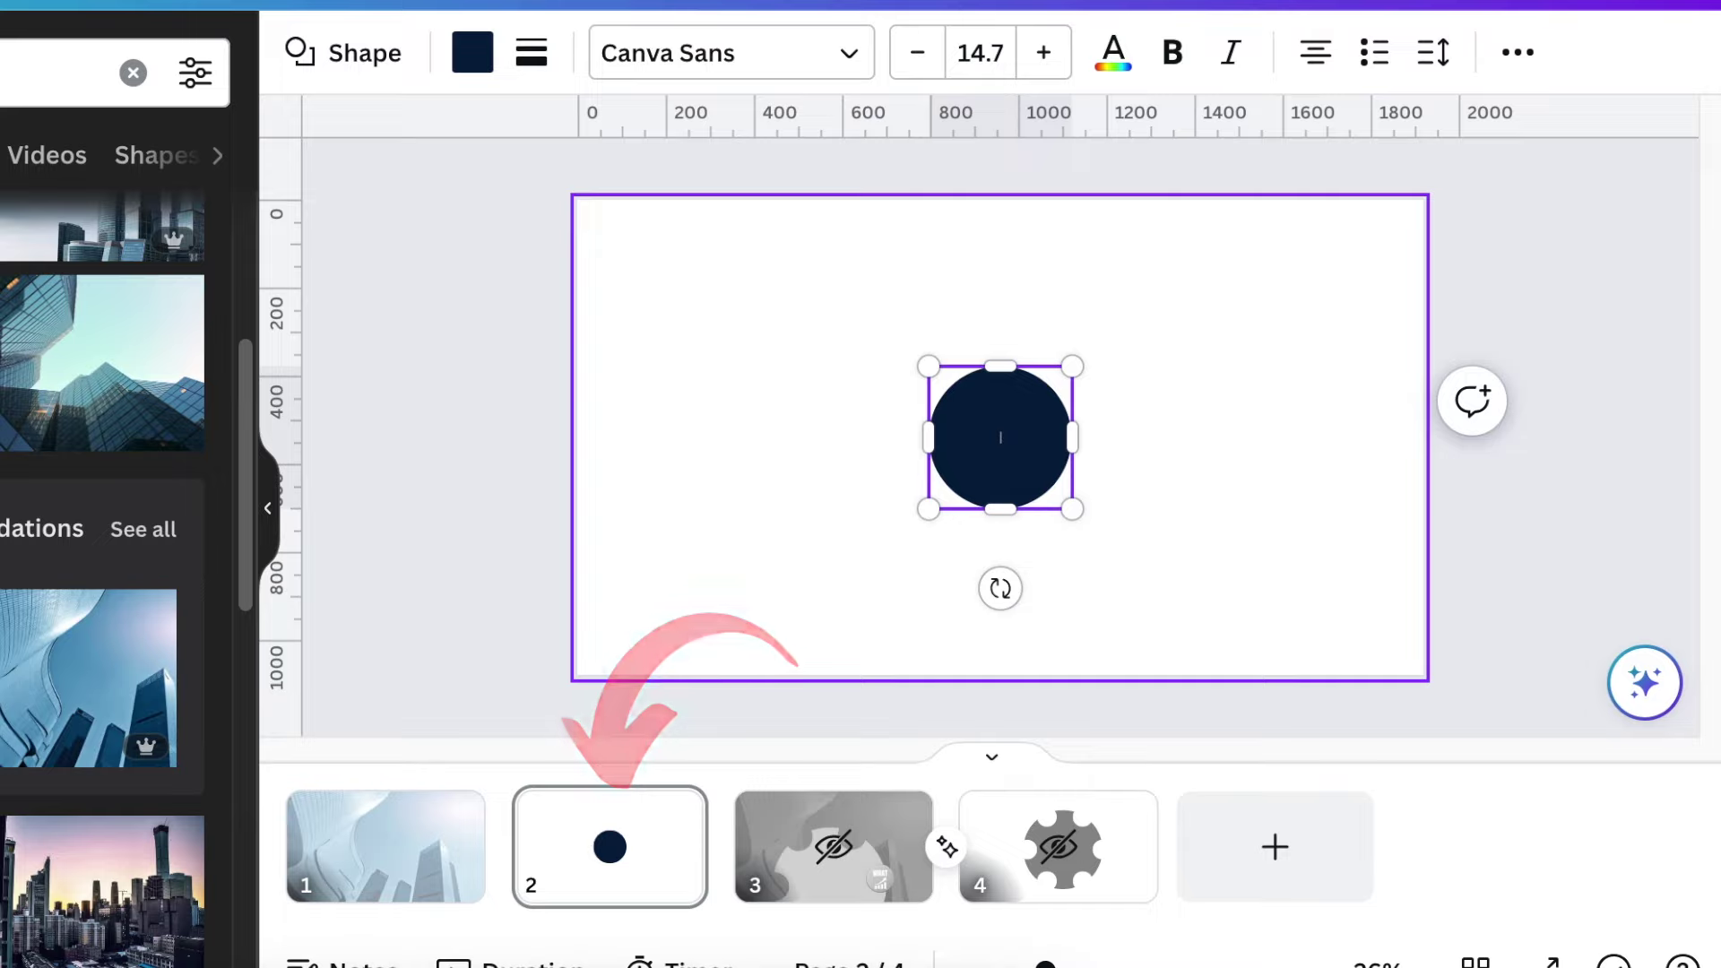
pyautogui.moveTo(926, 504); pyautogui.dragTo(722, 627)
pyautogui.moveTo(1085, 357); pyautogui.dragTo(1162, 305)
pyautogui.moveTo(1024, 533); pyautogui.dragTo(1078, 489)
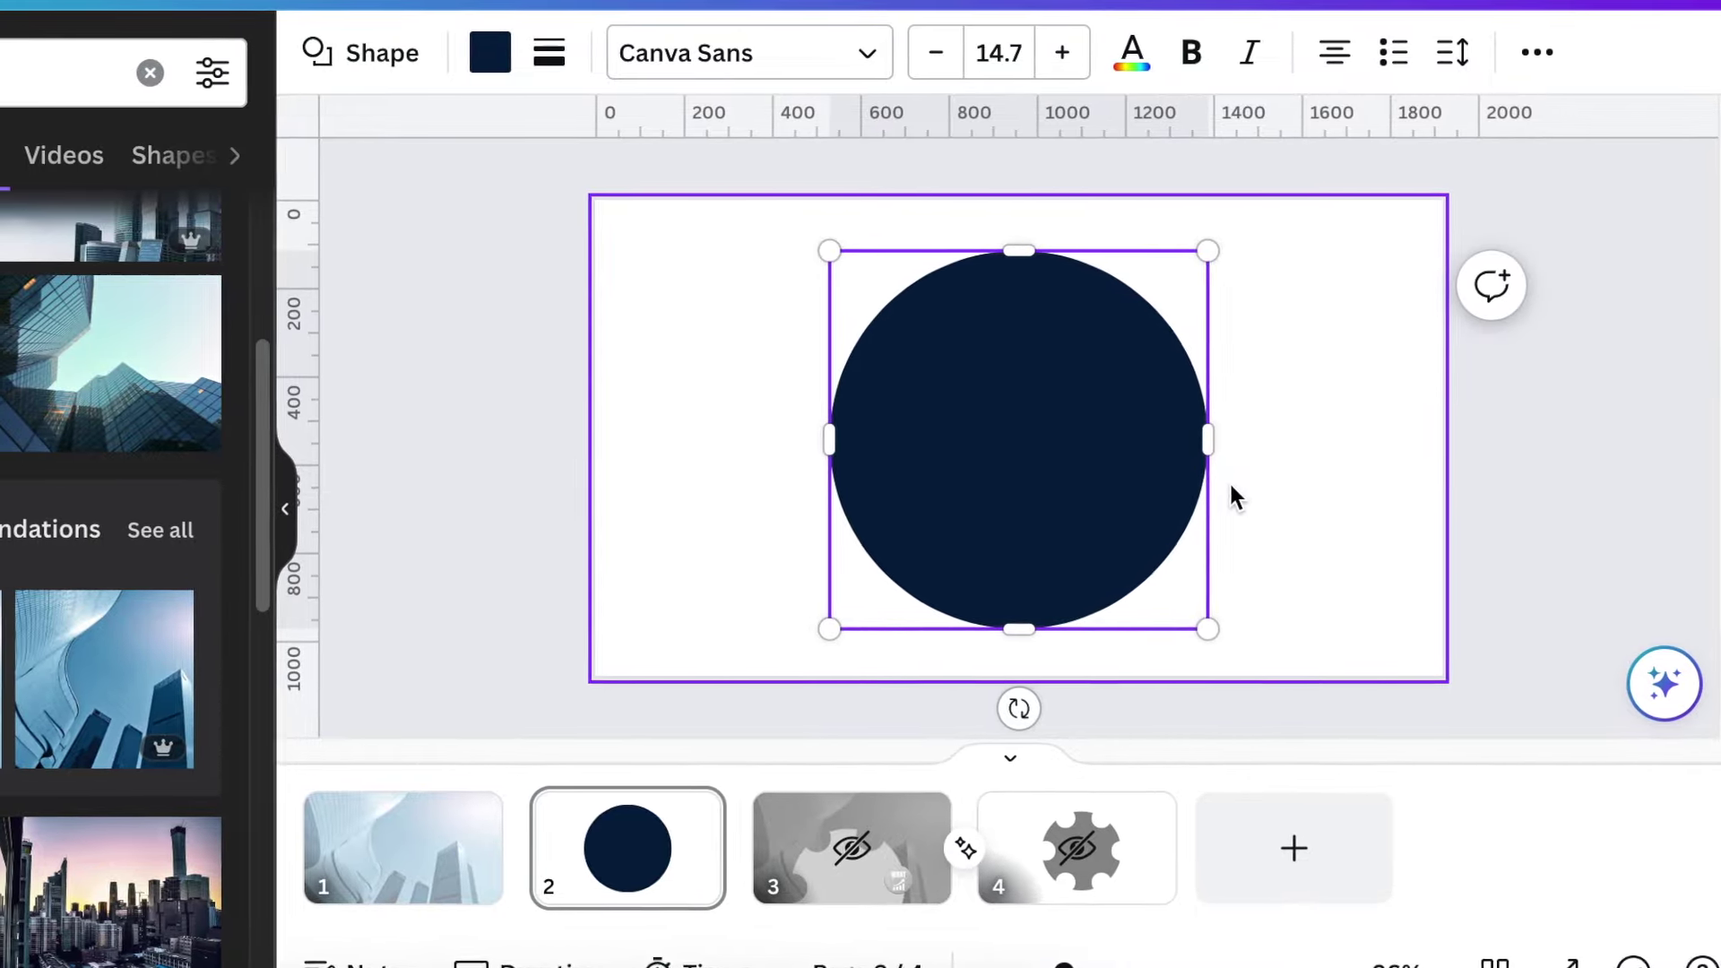
# Fill the circle with the bright blue custom colour #233DFF.
pyautogui.click(1215, 481)
pyautogui.click(1032, 493)
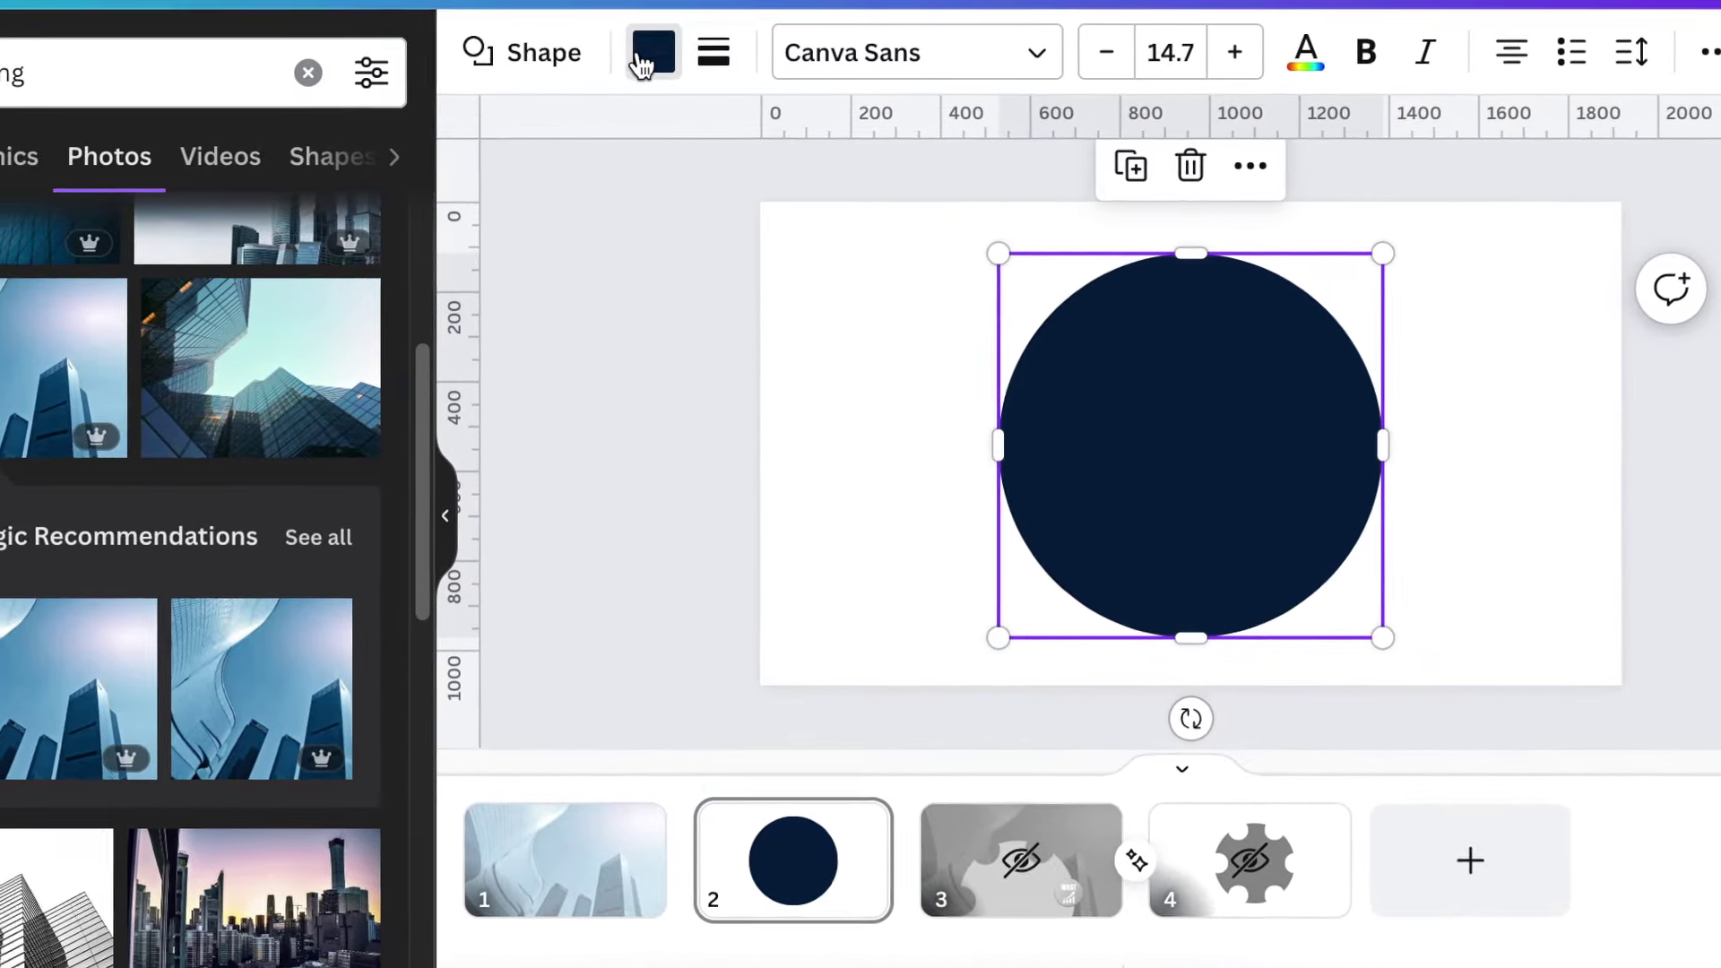
pyautogui.click(558, 52)
pyautogui.click(7, 273)
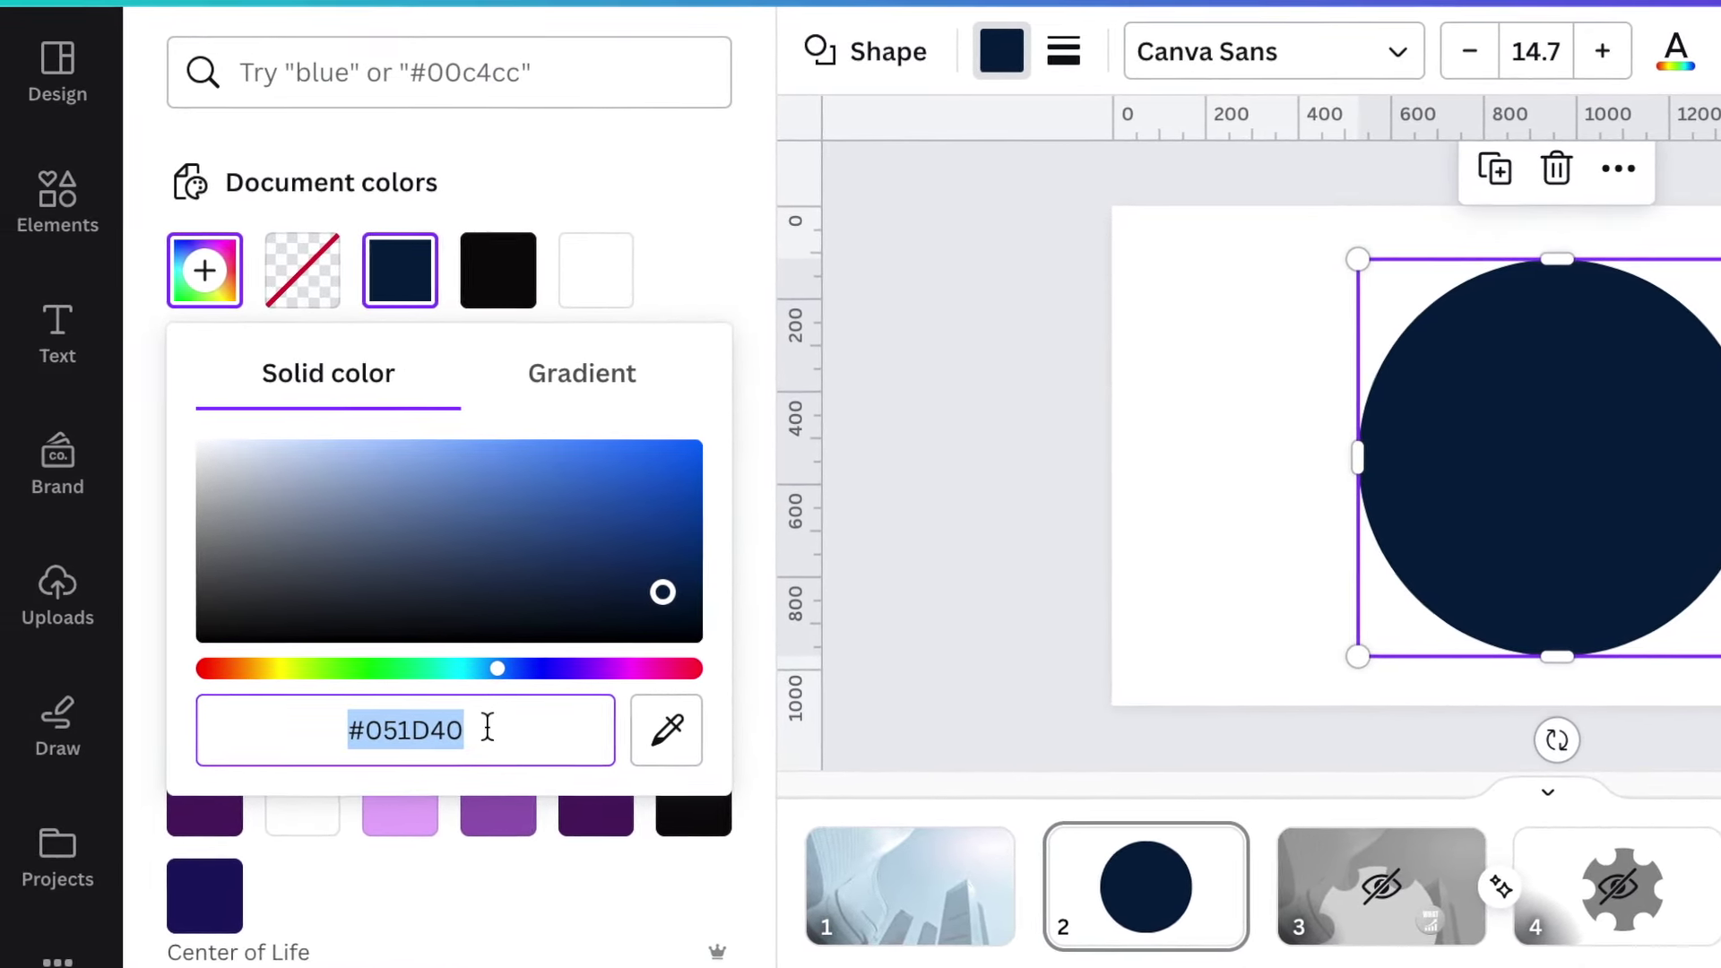
pyautogui.write('#233D')
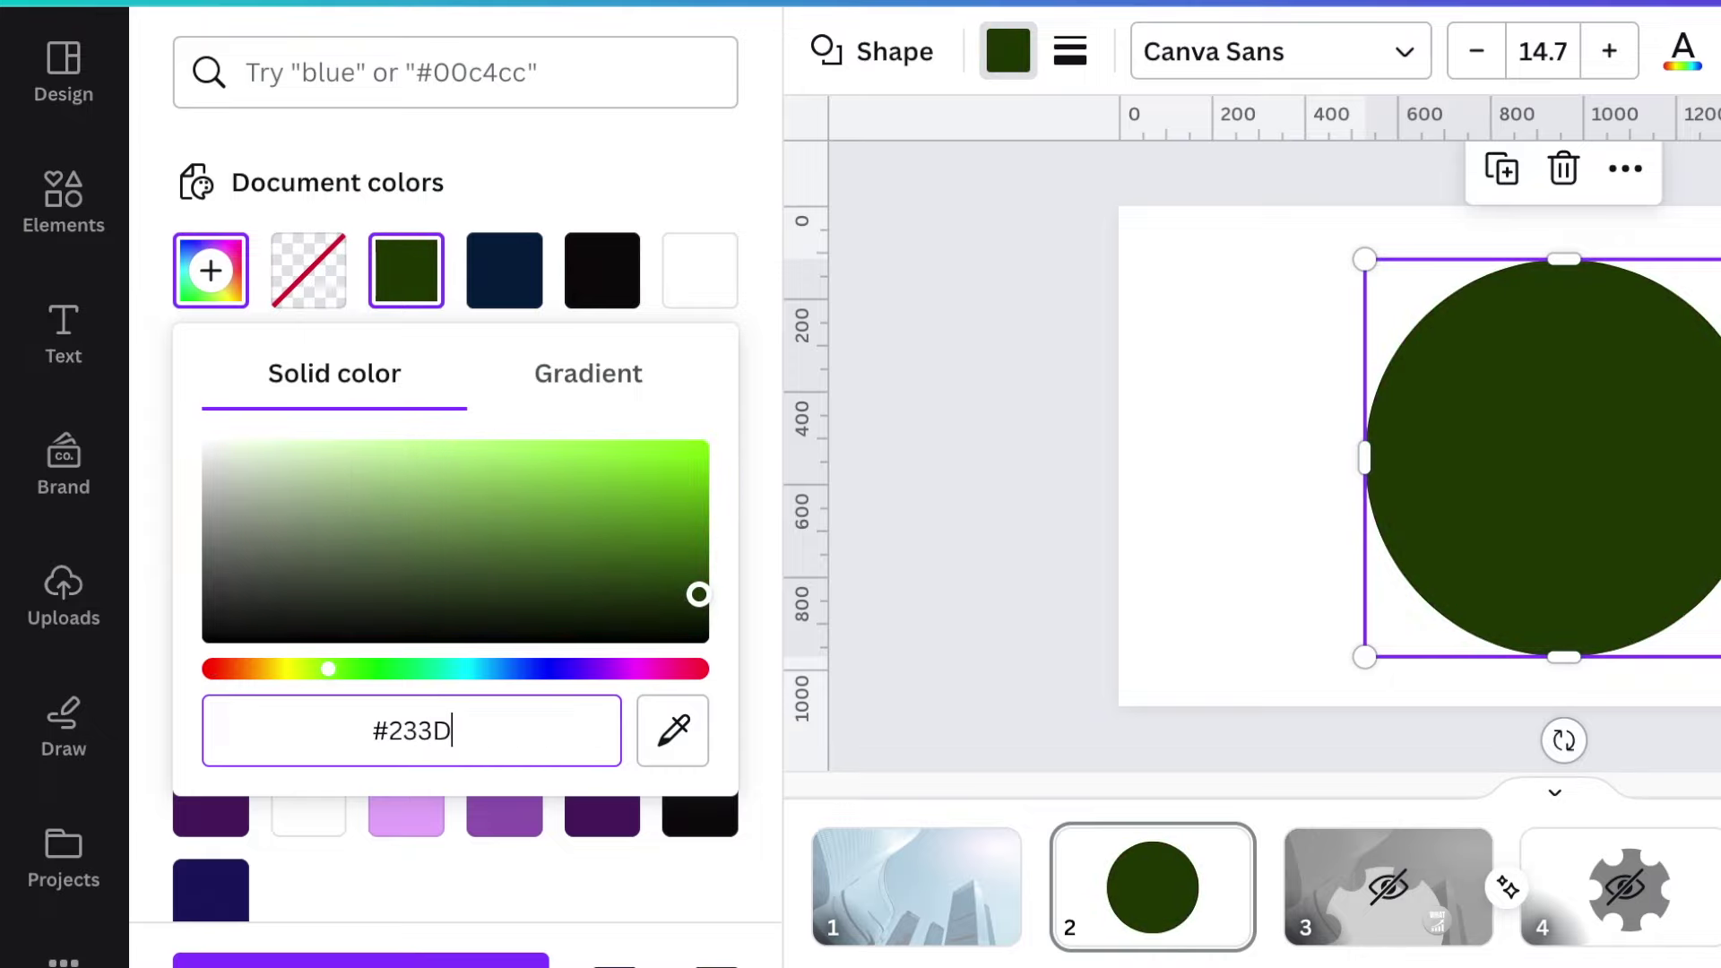
pyautogui.write('FF')
pyautogui.click(1138, 650)
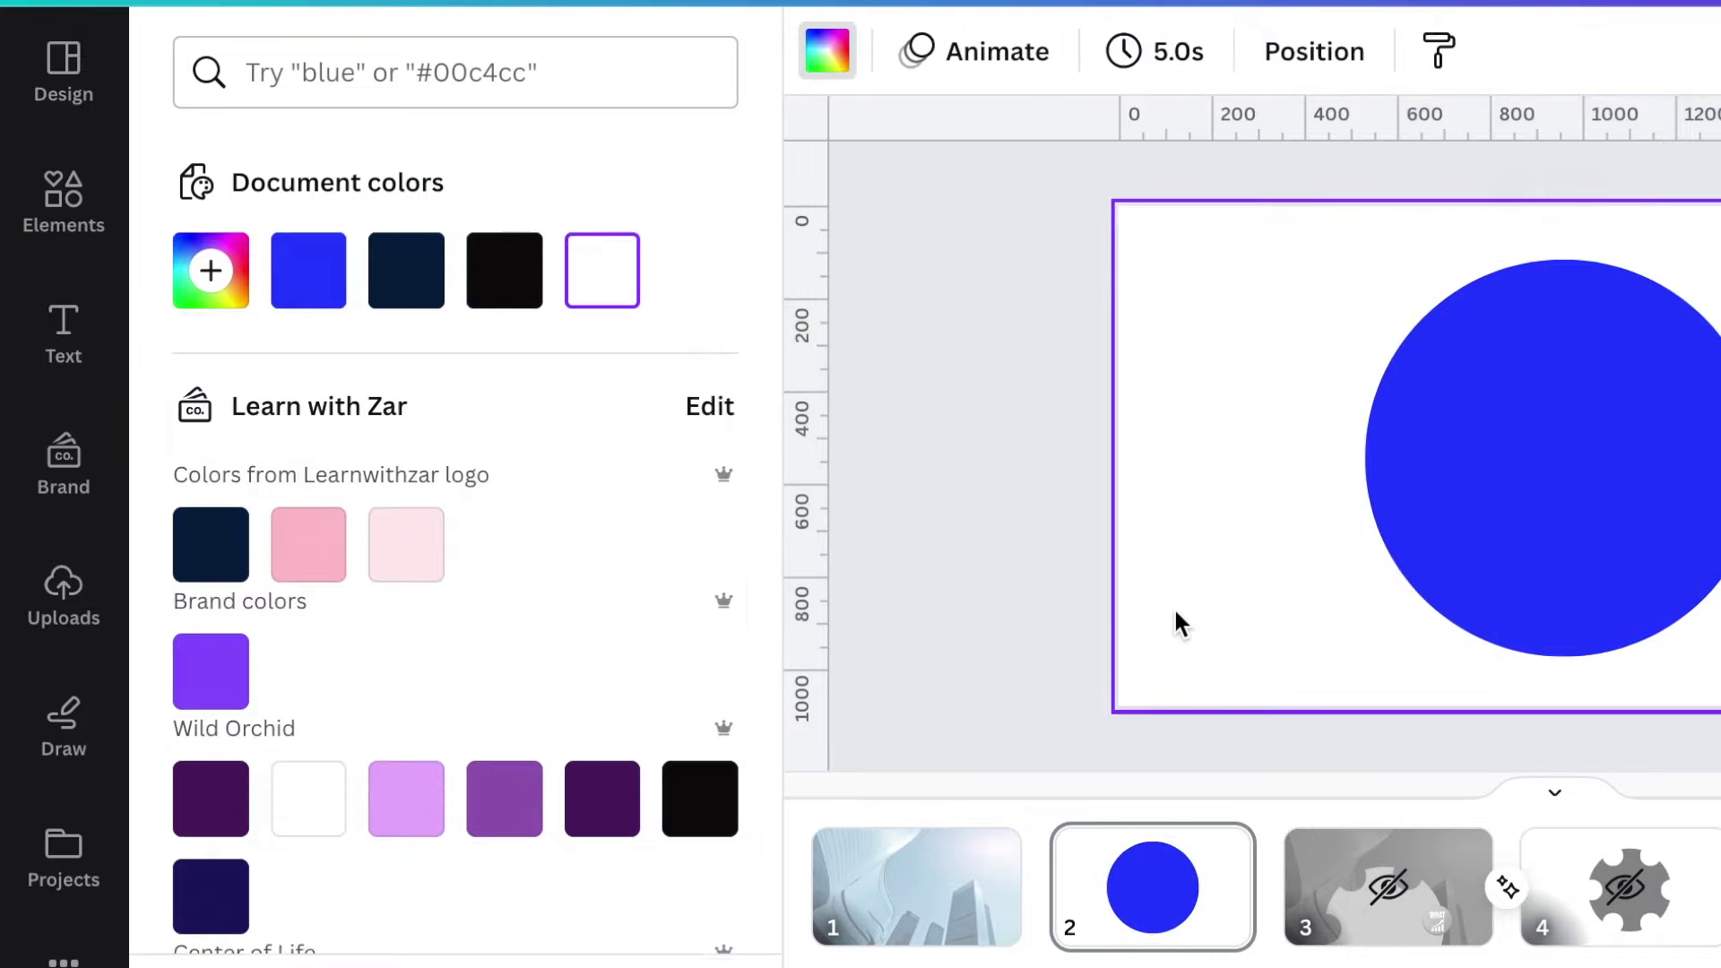
pyautogui.click(1233, 581)
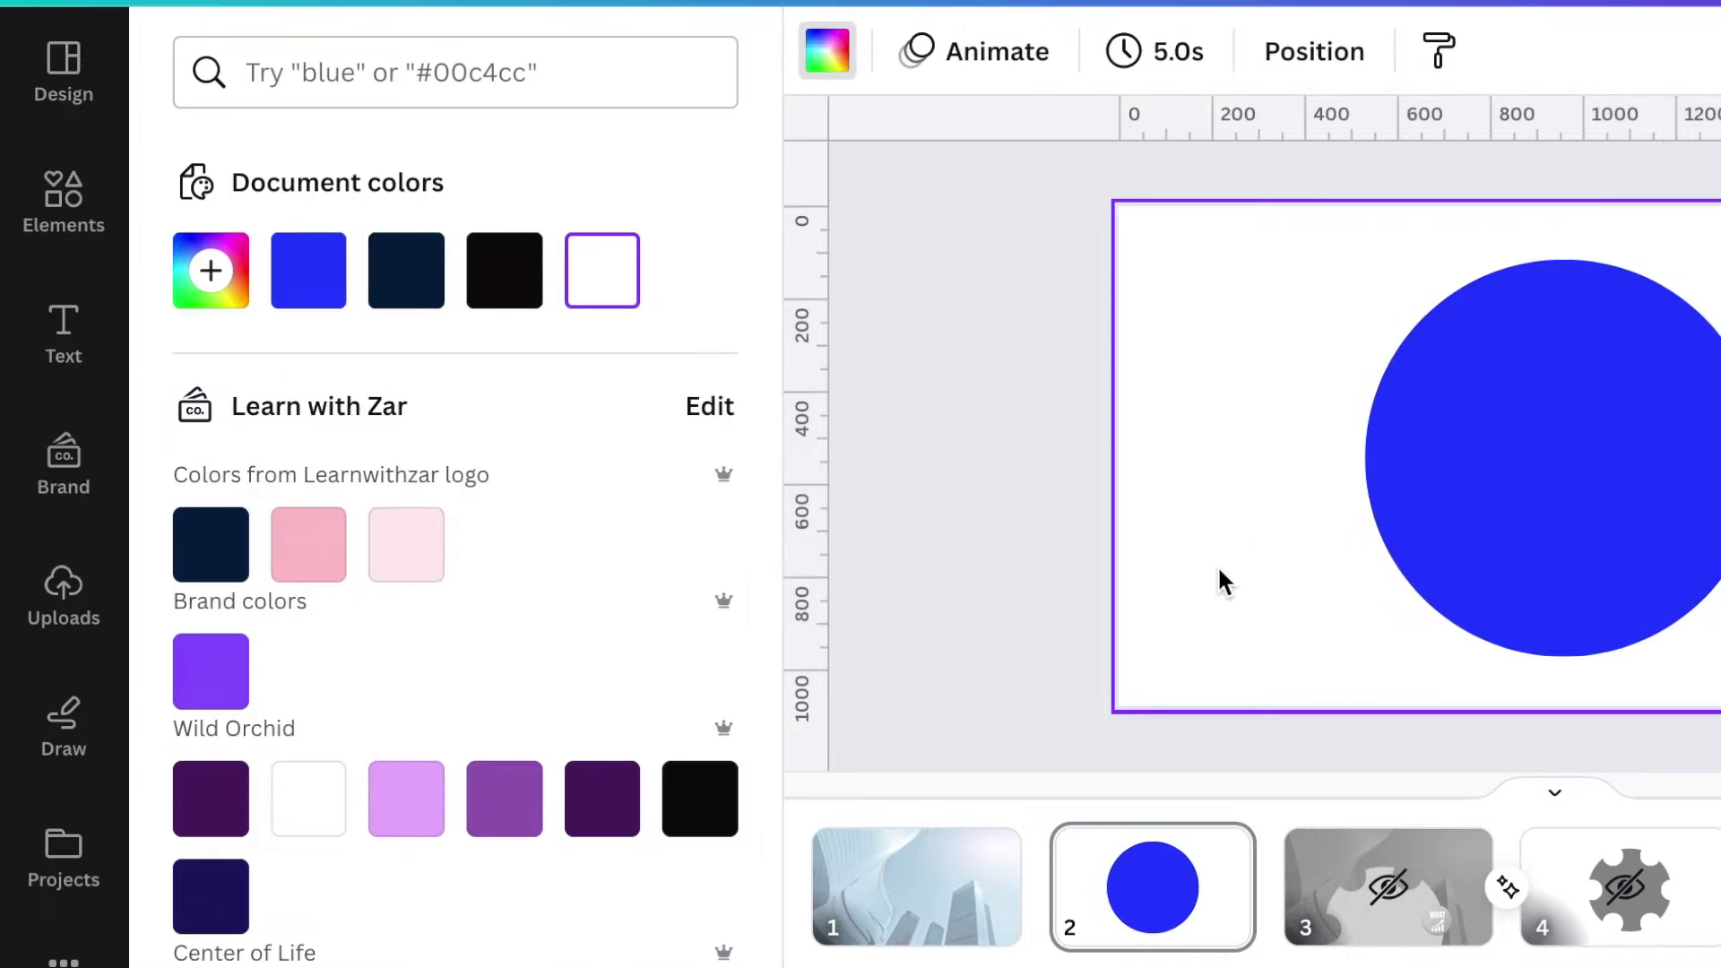
# Make the inner circle white, shrink it and set it on the blue circle's top edge.
pyautogui.click(1621, 578)
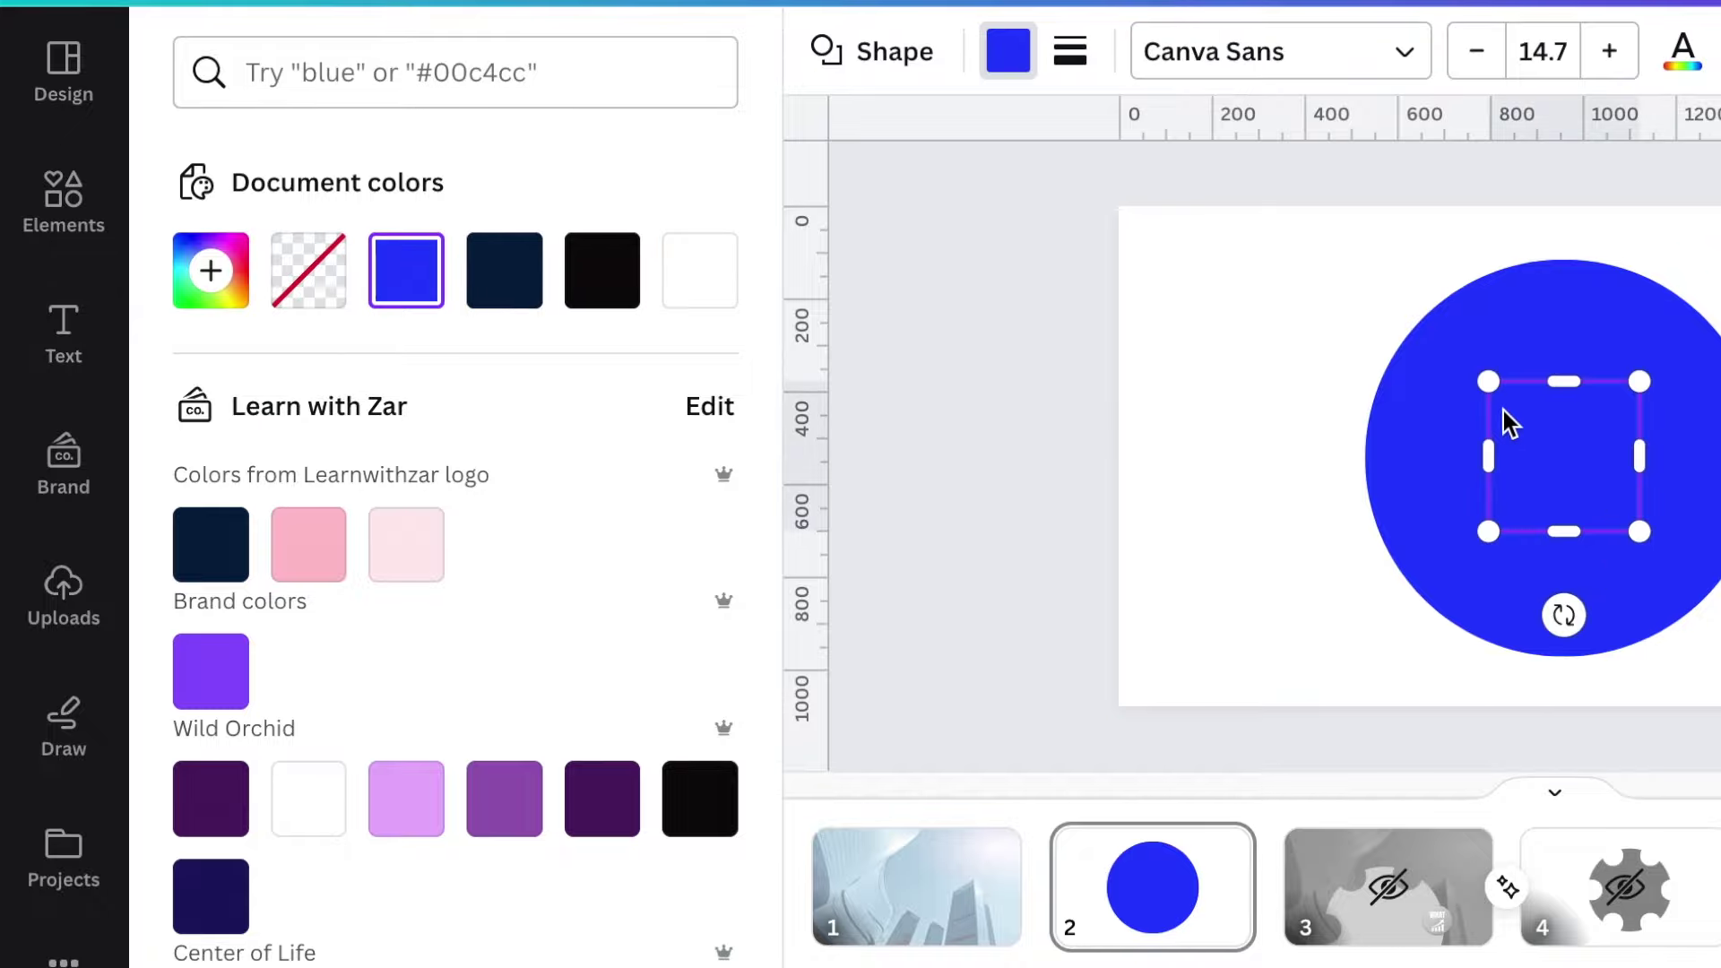
pyautogui.click(714, 299)
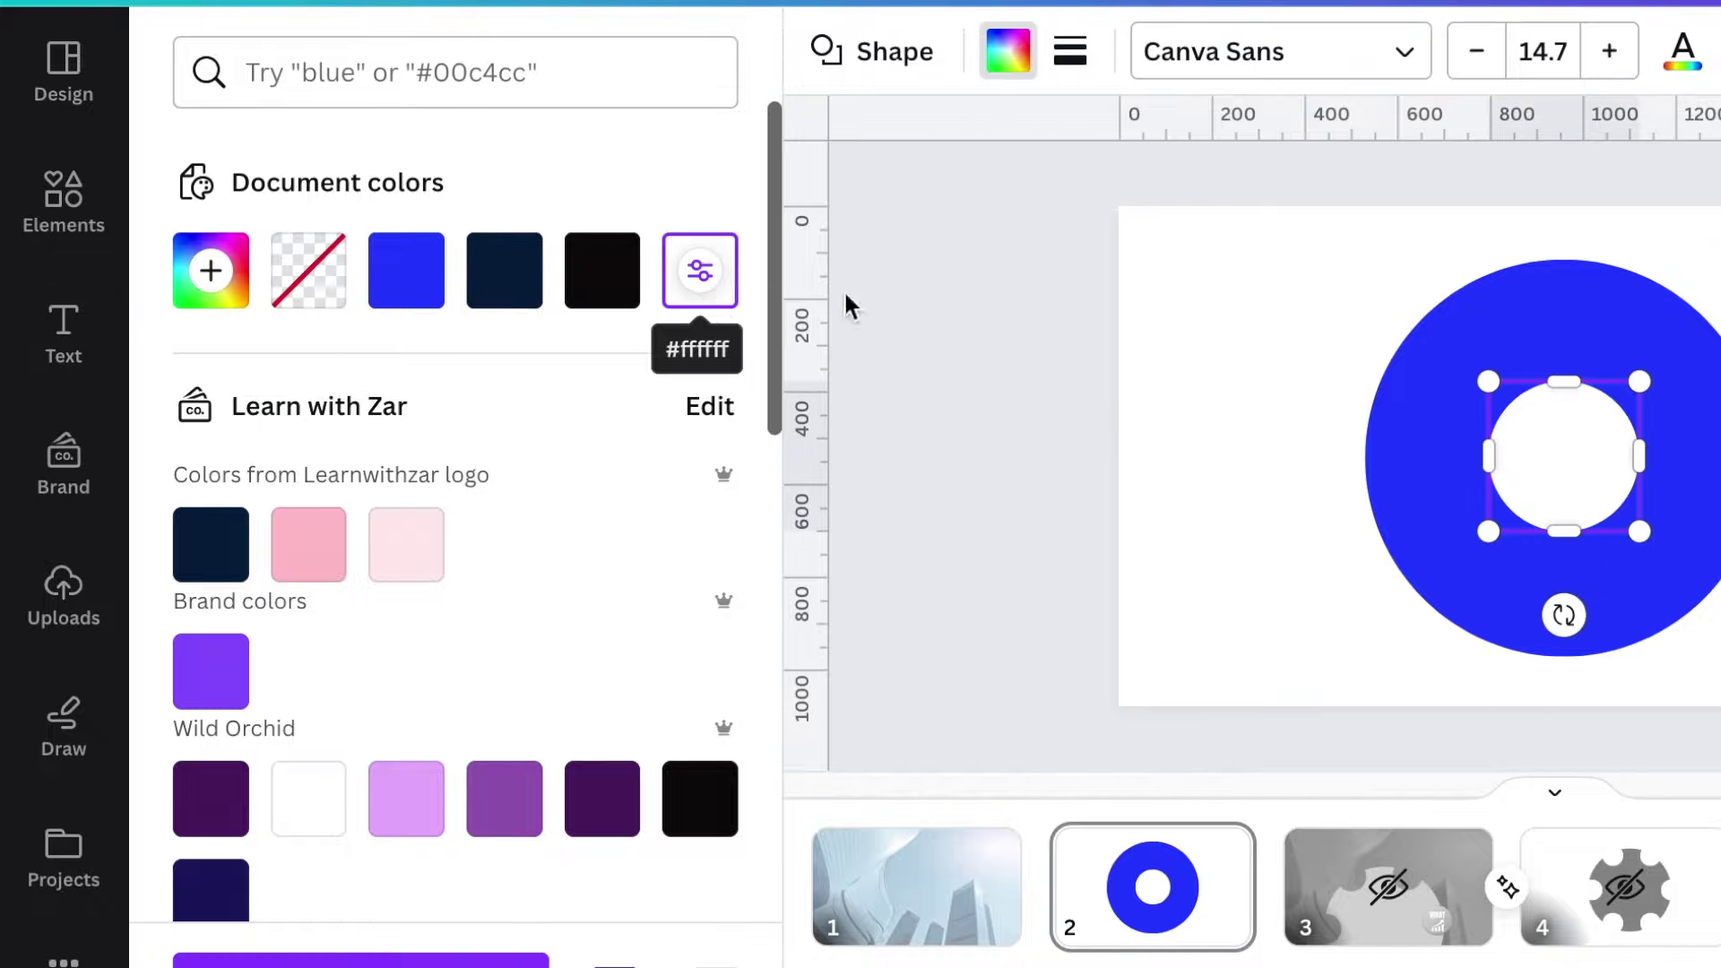
pyautogui.moveTo(1640, 382); pyautogui.dragTo(1495, 427)
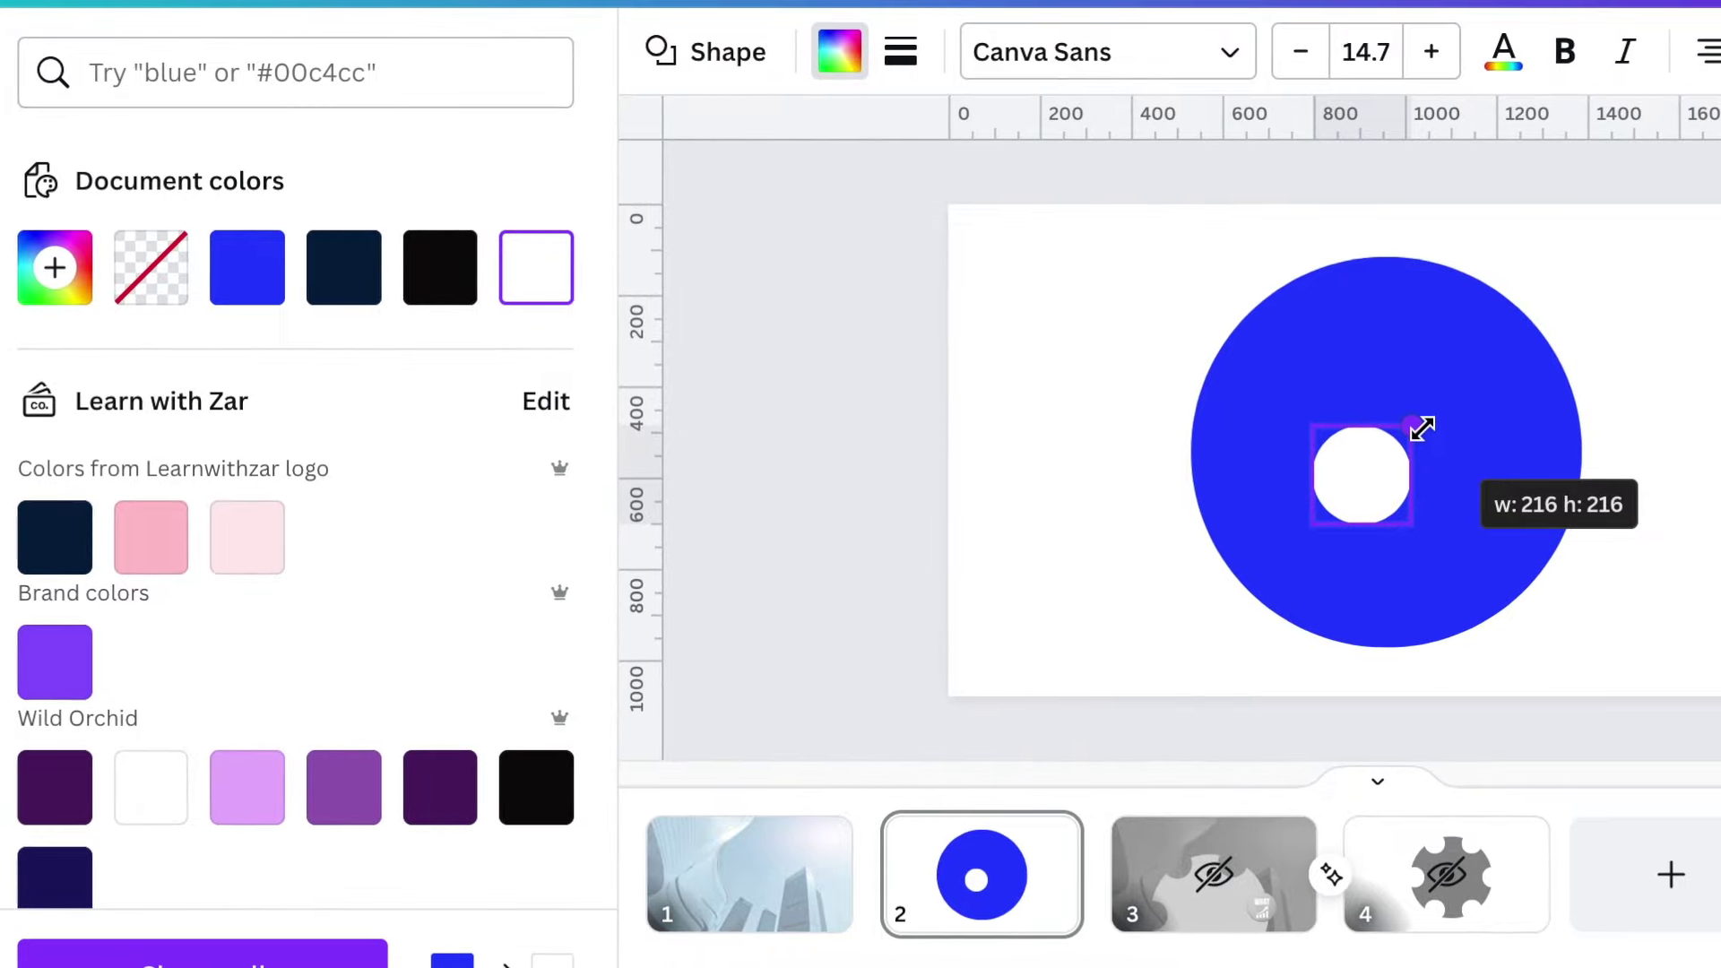
pyautogui.moveTo(1462, 602); pyautogui.dragTo(1466, 448)
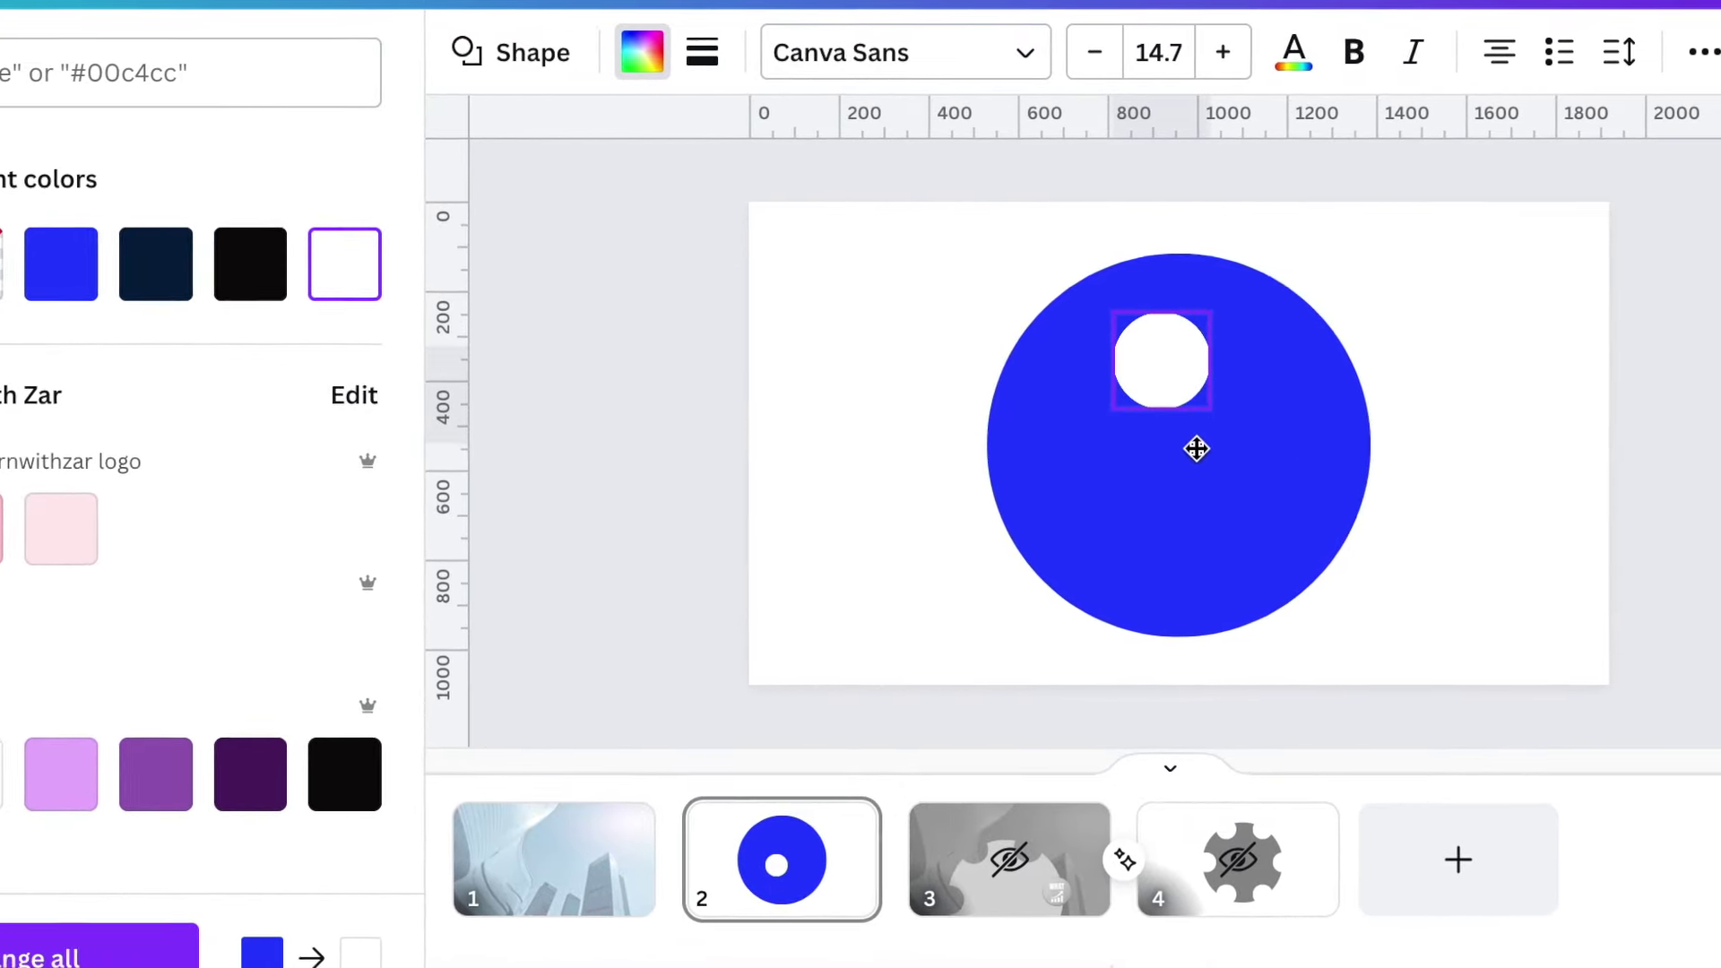
pyautogui.moveTo(1197, 448); pyautogui.dragTo(1205, 397)
pyautogui.moveTo(1026, 395); pyautogui.dragTo(1026, 378)
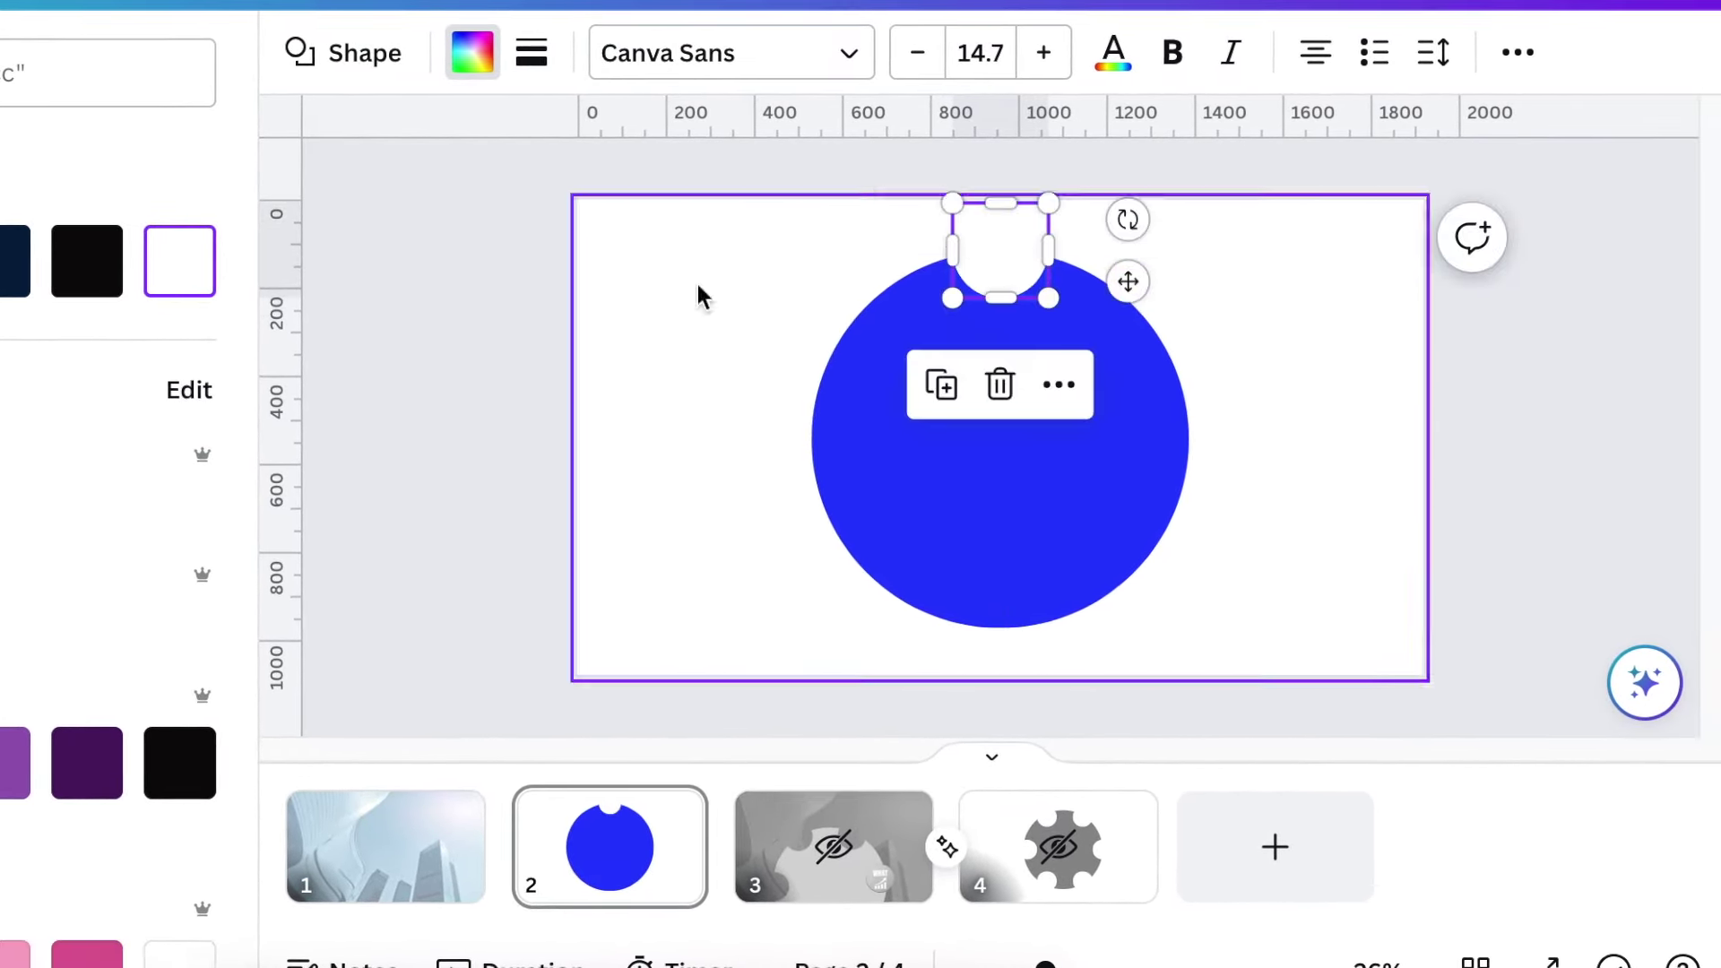
# Duplicate the white circle into bites spaced symmetrically around the blue circle's edge.
pyautogui.click(943, 387)
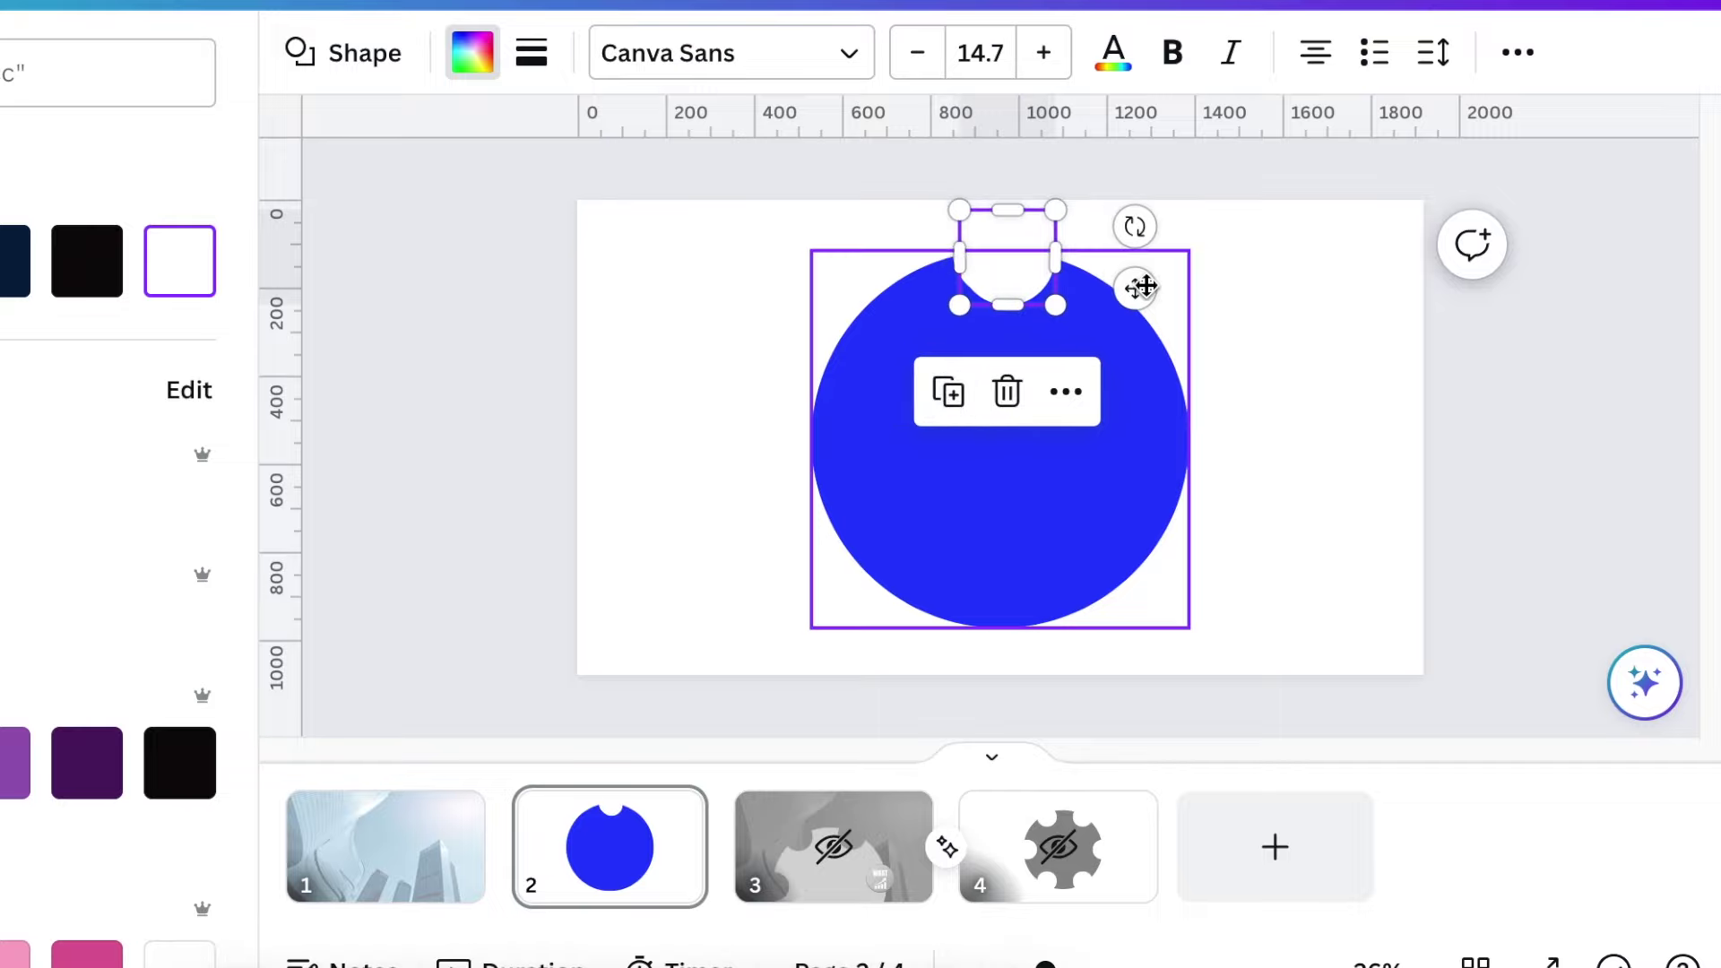
pyautogui.moveTo(1144, 287); pyautogui.dragTo(1274, 377)
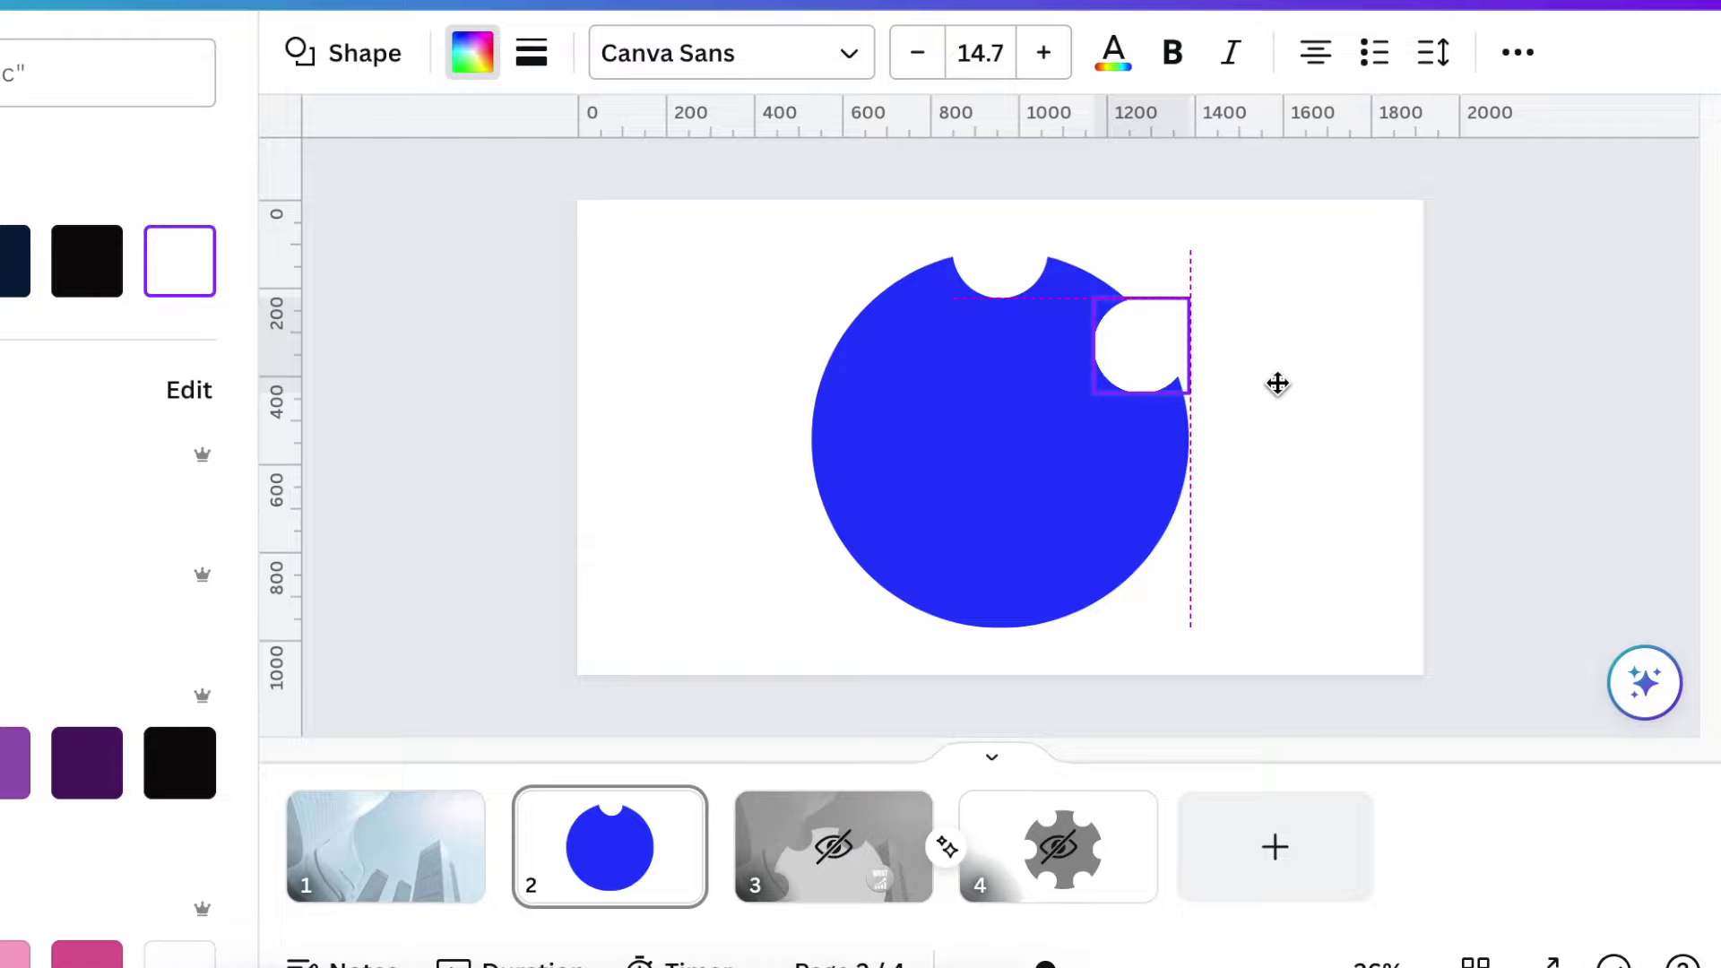
pyautogui.moveTo(1278, 383); pyautogui.dragTo(1278, 384)
pyautogui.click(1080, 239)
pyautogui.moveTo(1175, 475); pyautogui.dragTo(1190, 645)
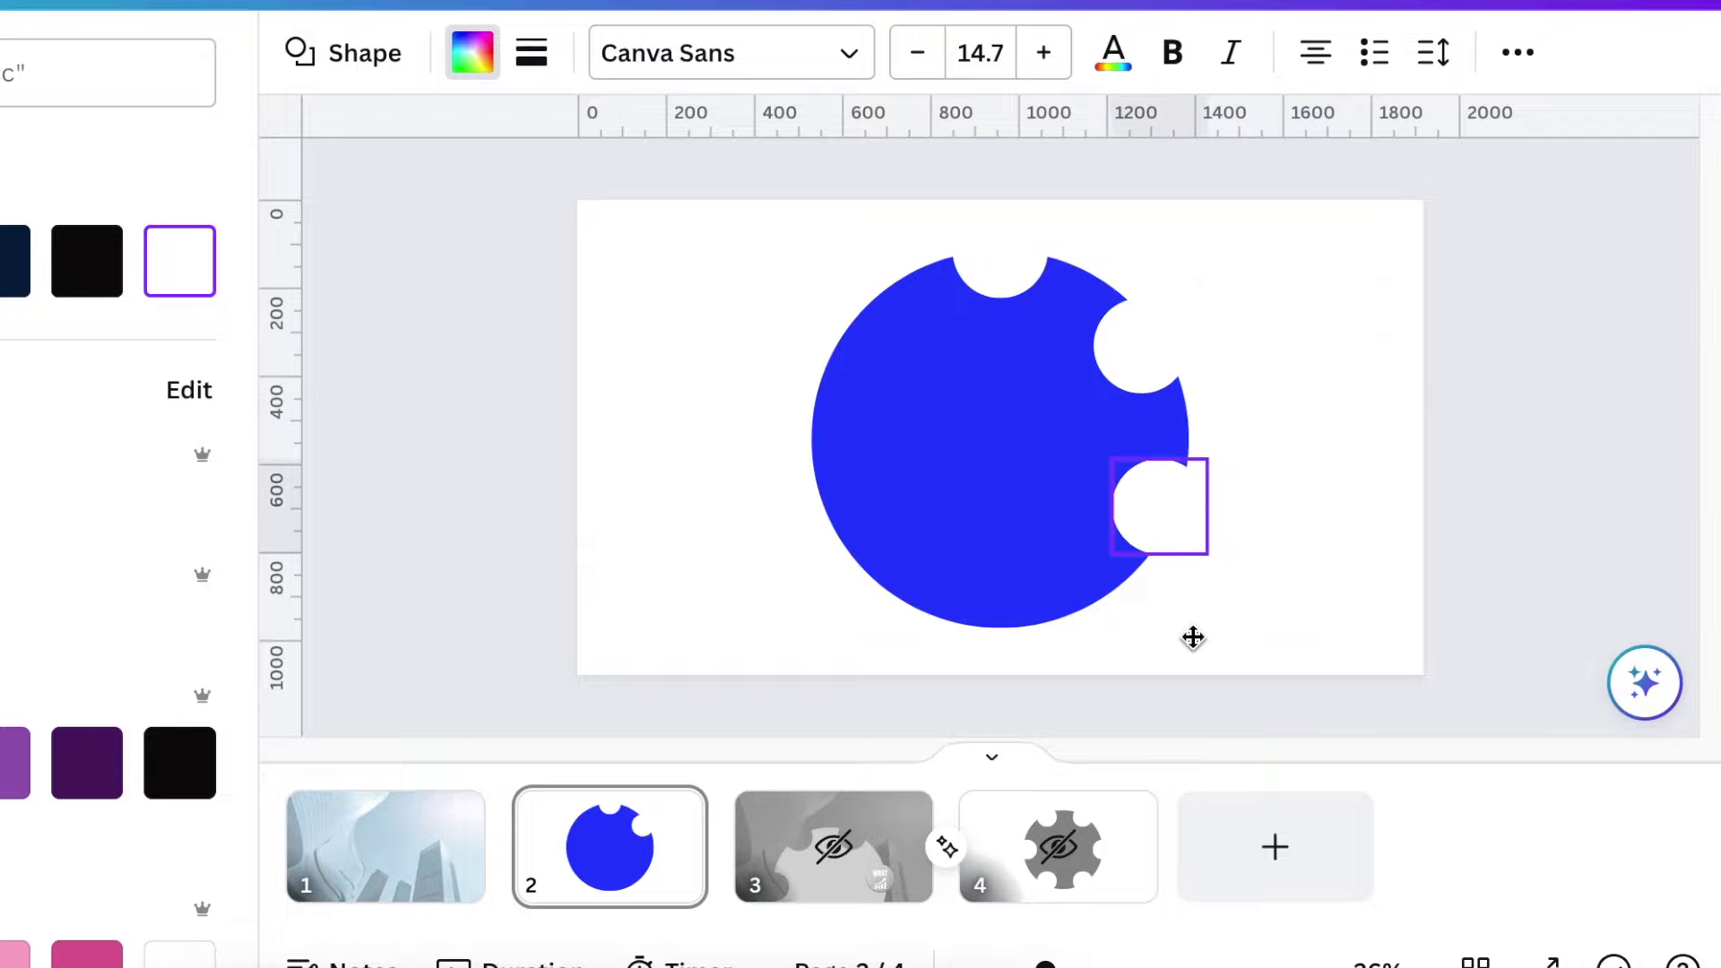
pyautogui.moveTo(1193, 638); pyautogui.dragTo(1193, 636)
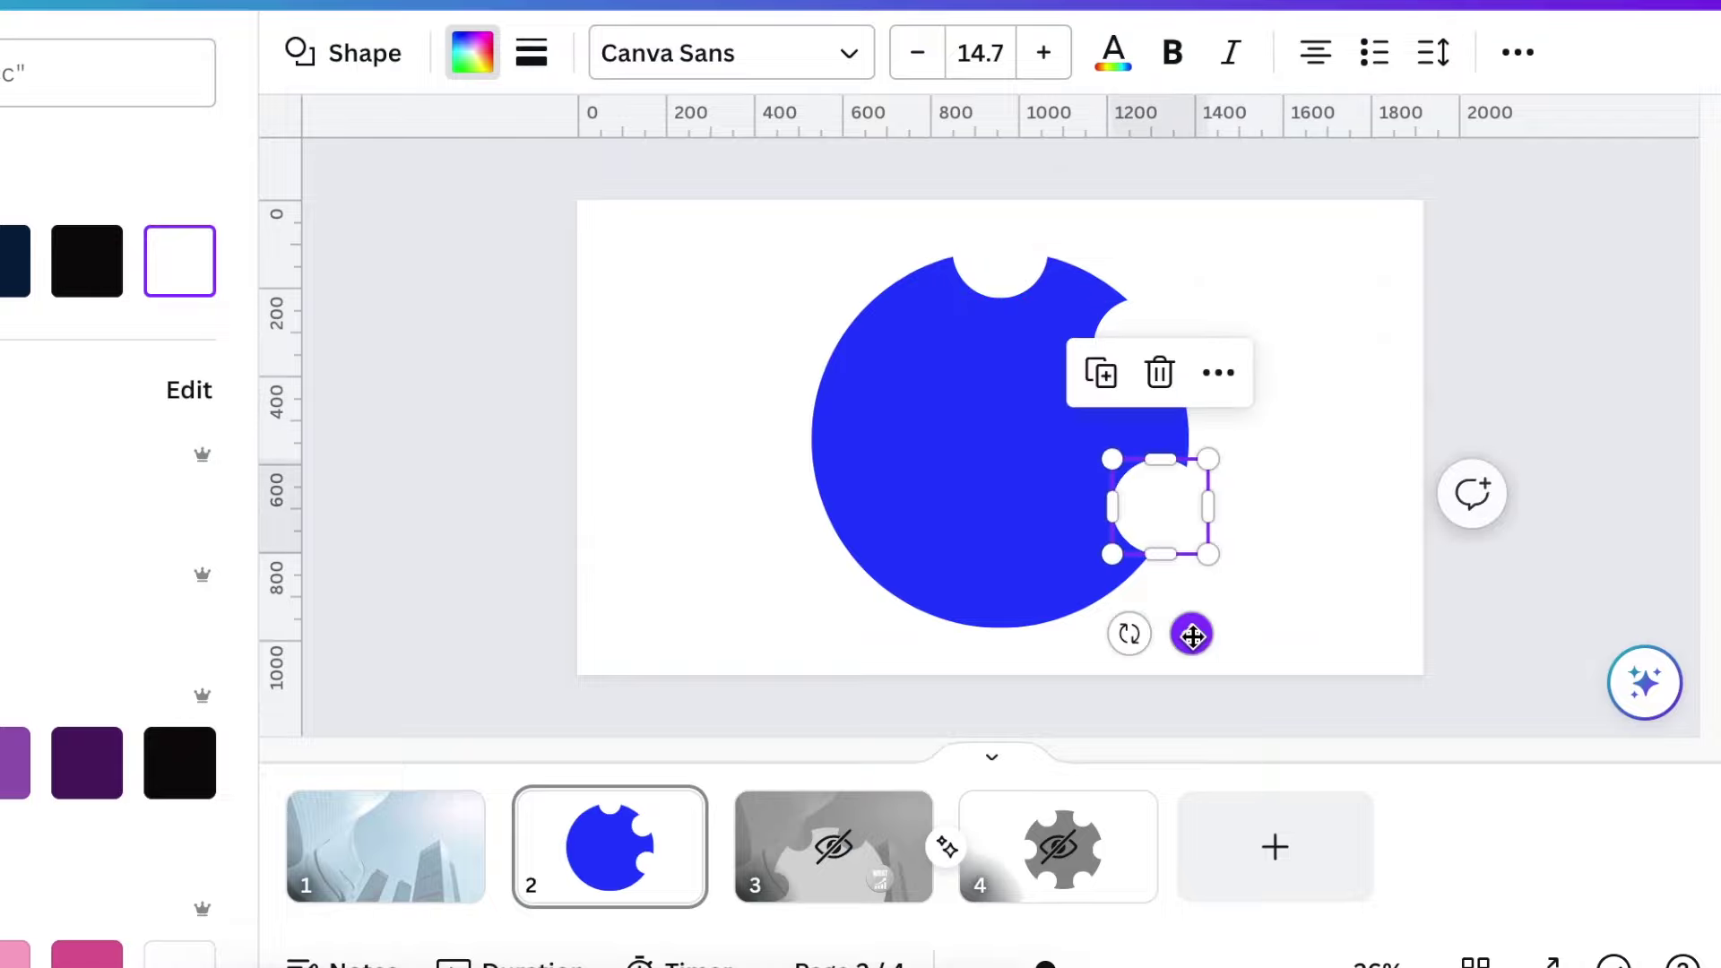
pyautogui.click(1102, 373)
pyautogui.moveTo(1305, 701); pyautogui.dragTo(1183, 638)
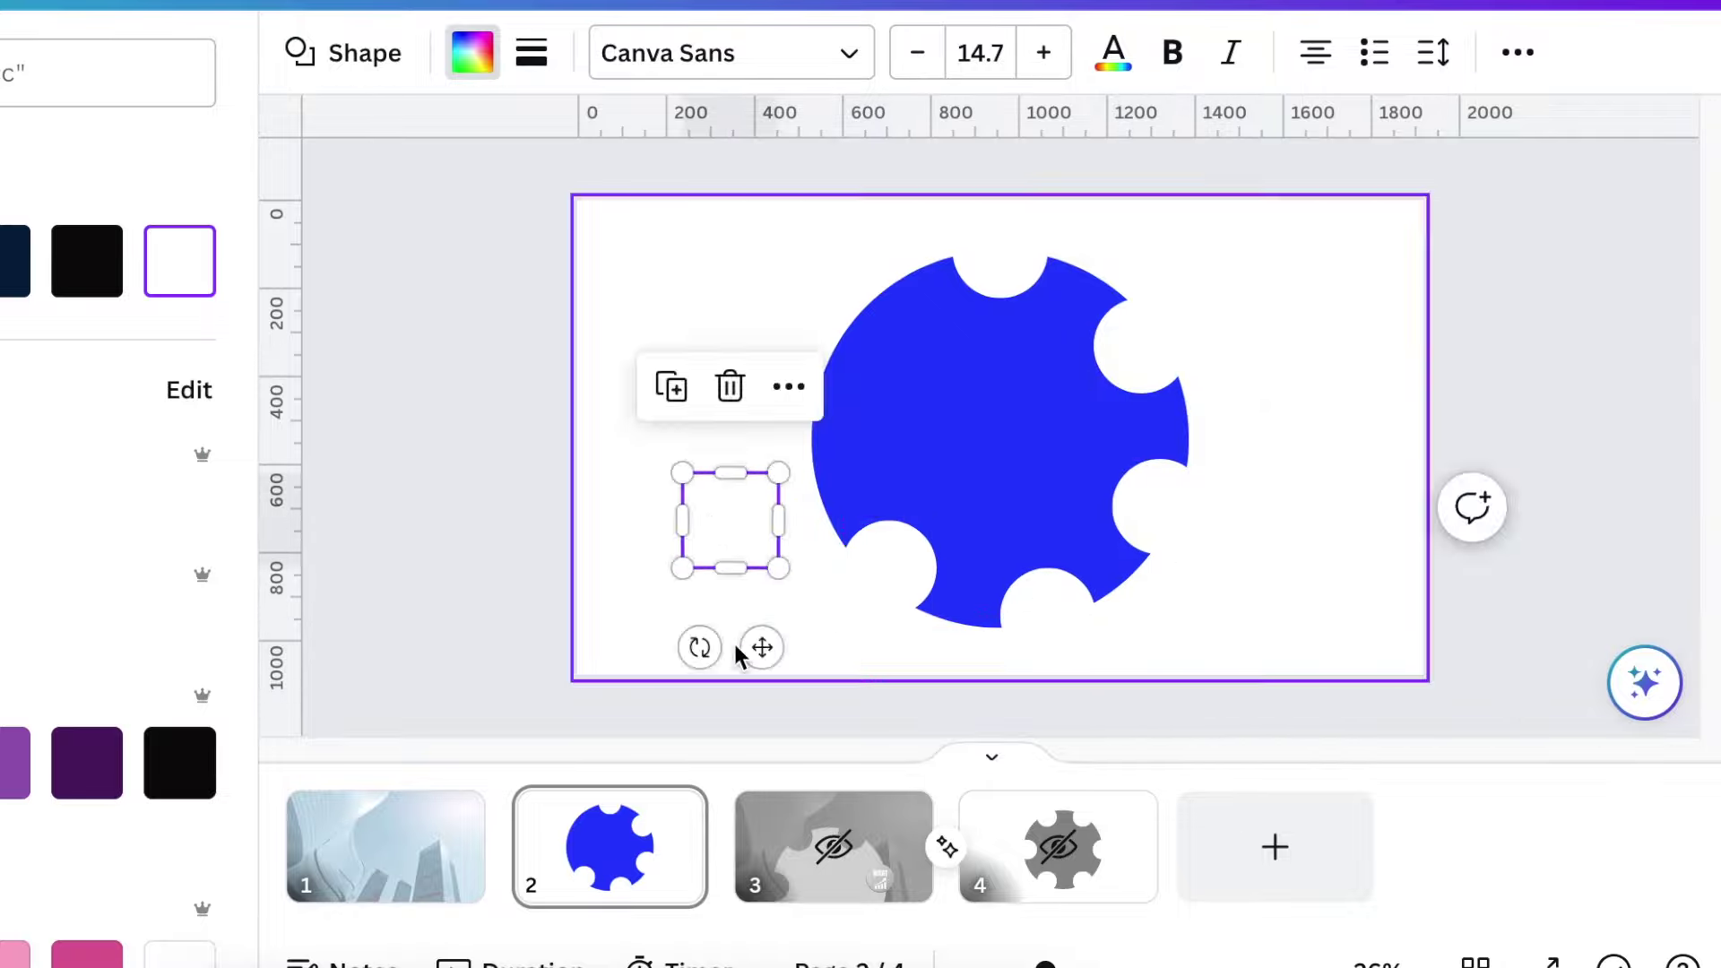
pyautogui.moveTo(728, 532); pyautogui.dragTo(1091, 308)
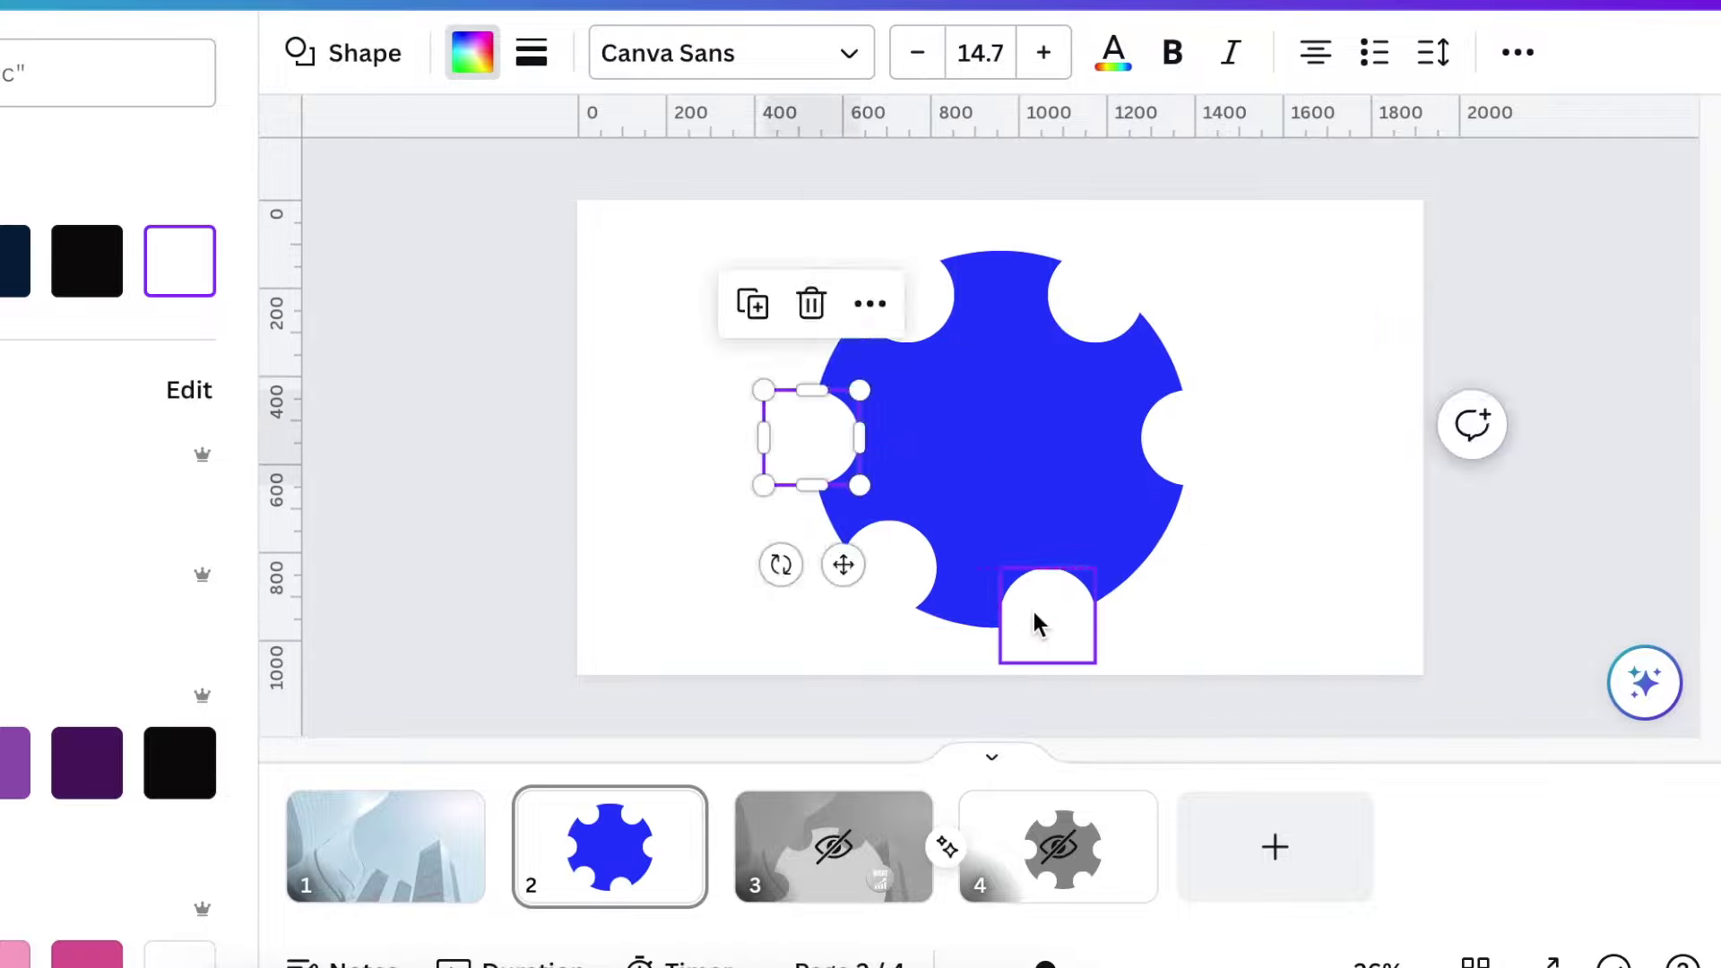
pyautogui.moveTo(1038, 623); pyautogui.dragTo(906, 572)
pyautogui.click(1278, 617)
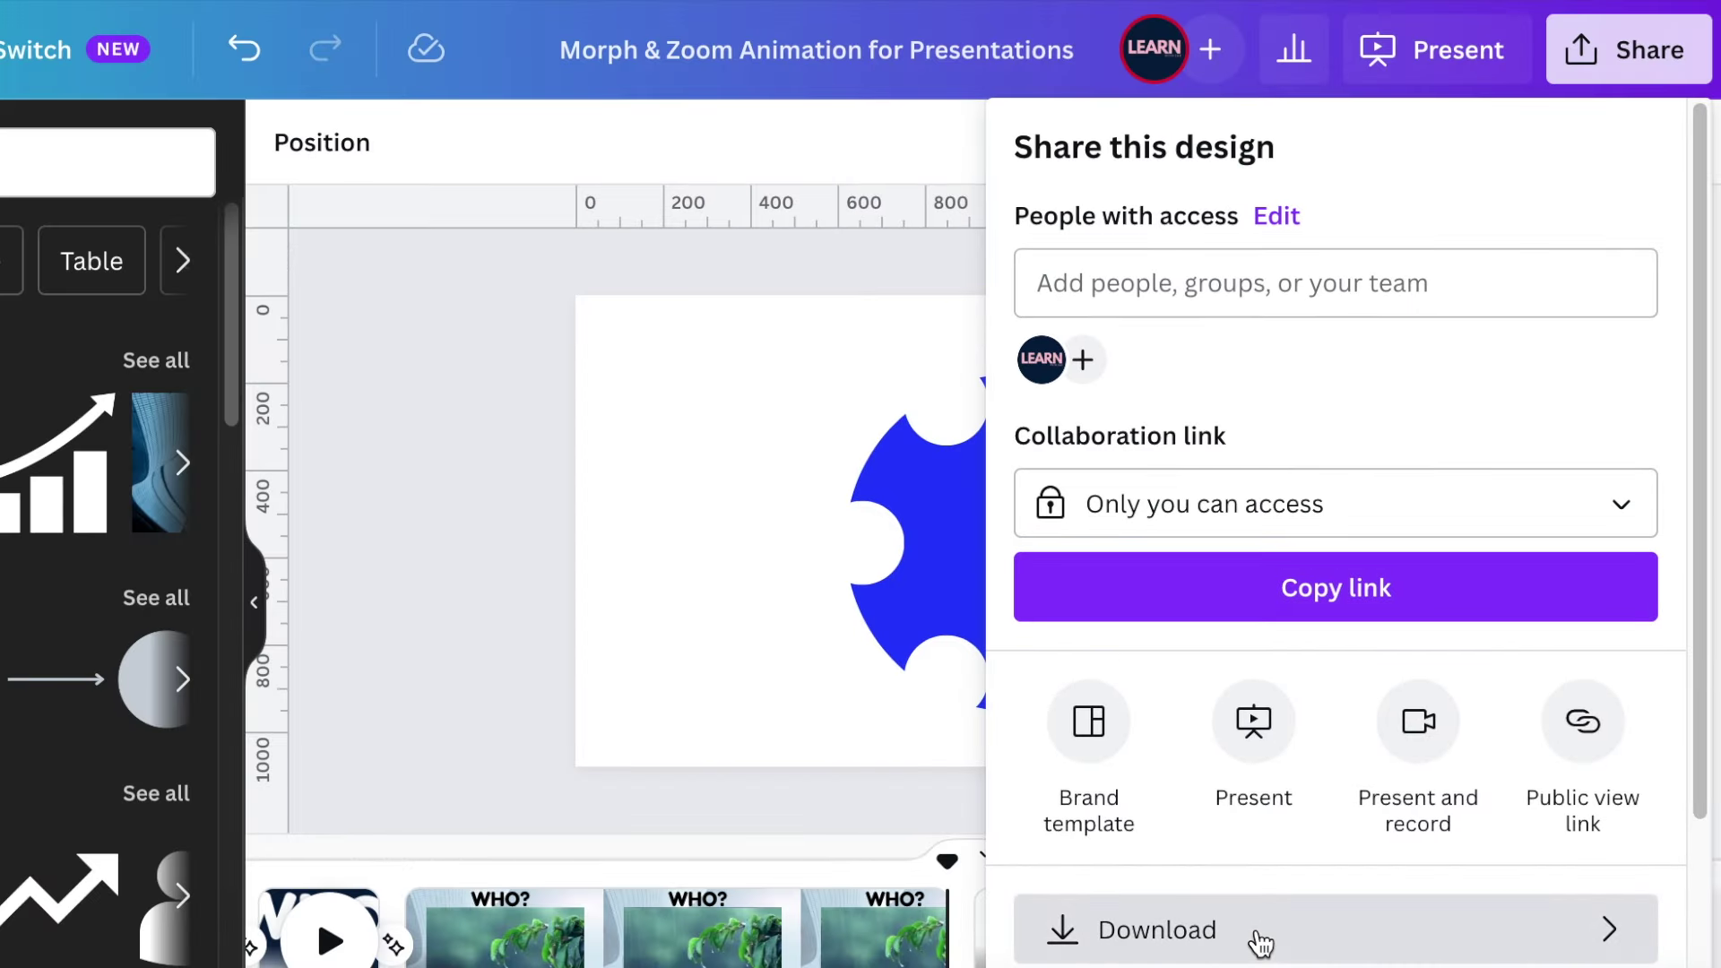
# Download the gear design, then select and delete its layered shapes from page 2.
pyautogui.click(1256, 937)
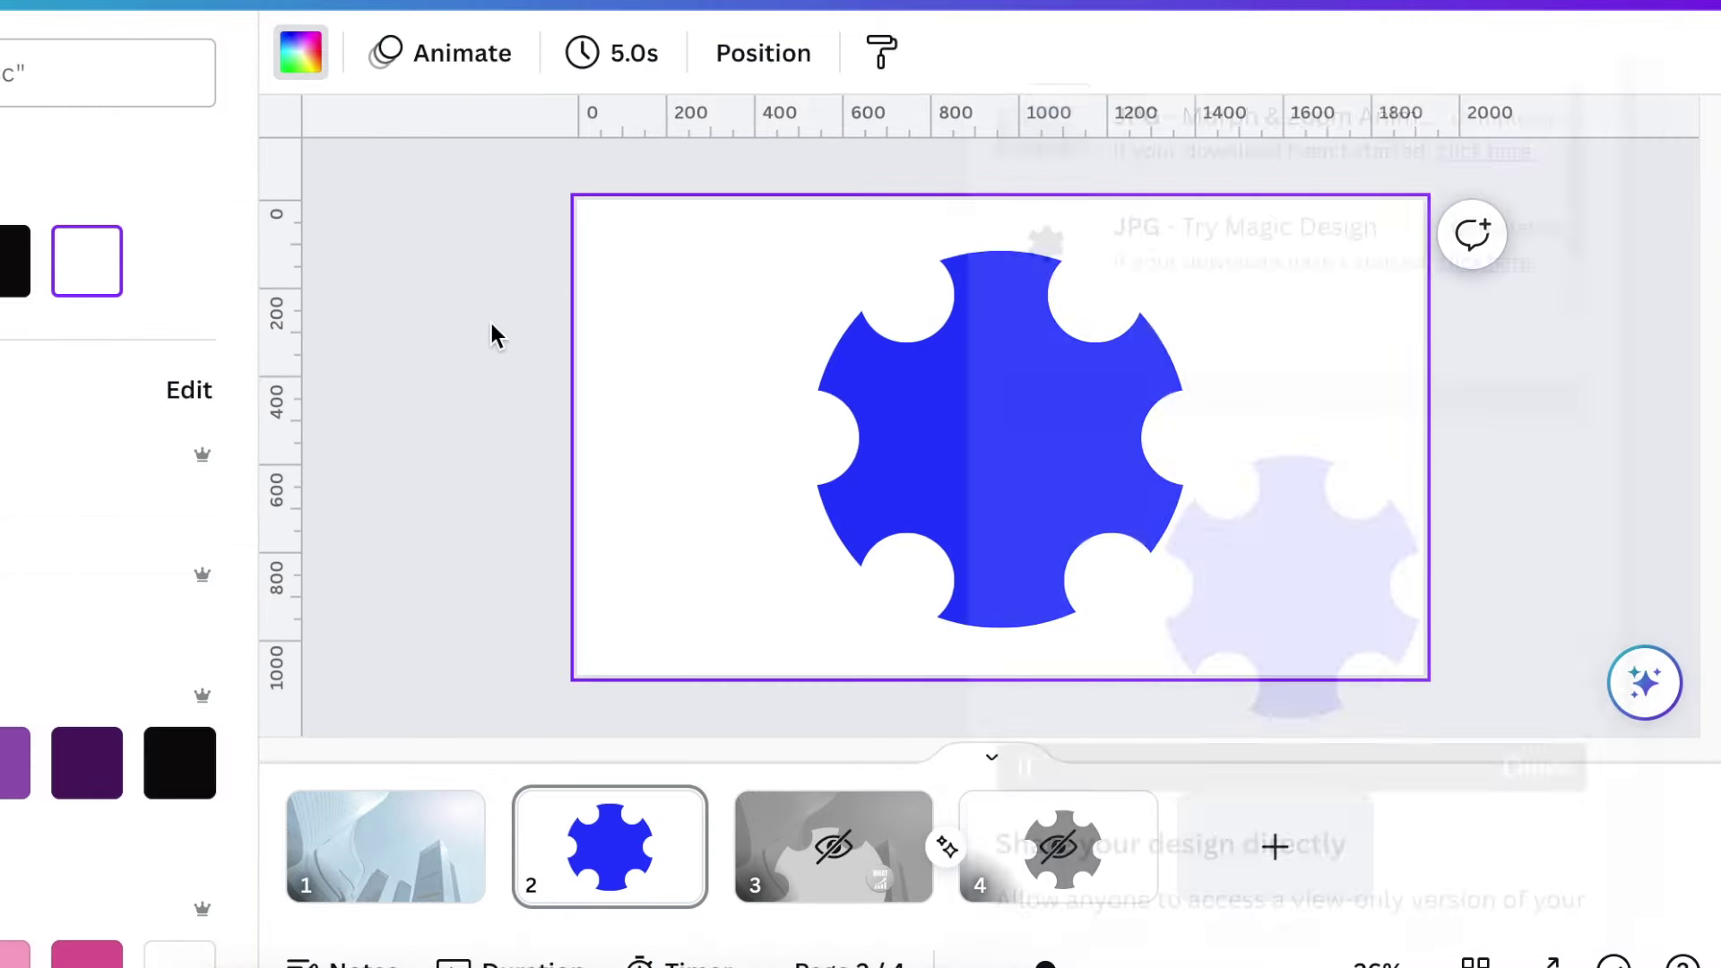
pyautogui.moveTo(604, 234); pyautogui.dragTo(1497, 647)
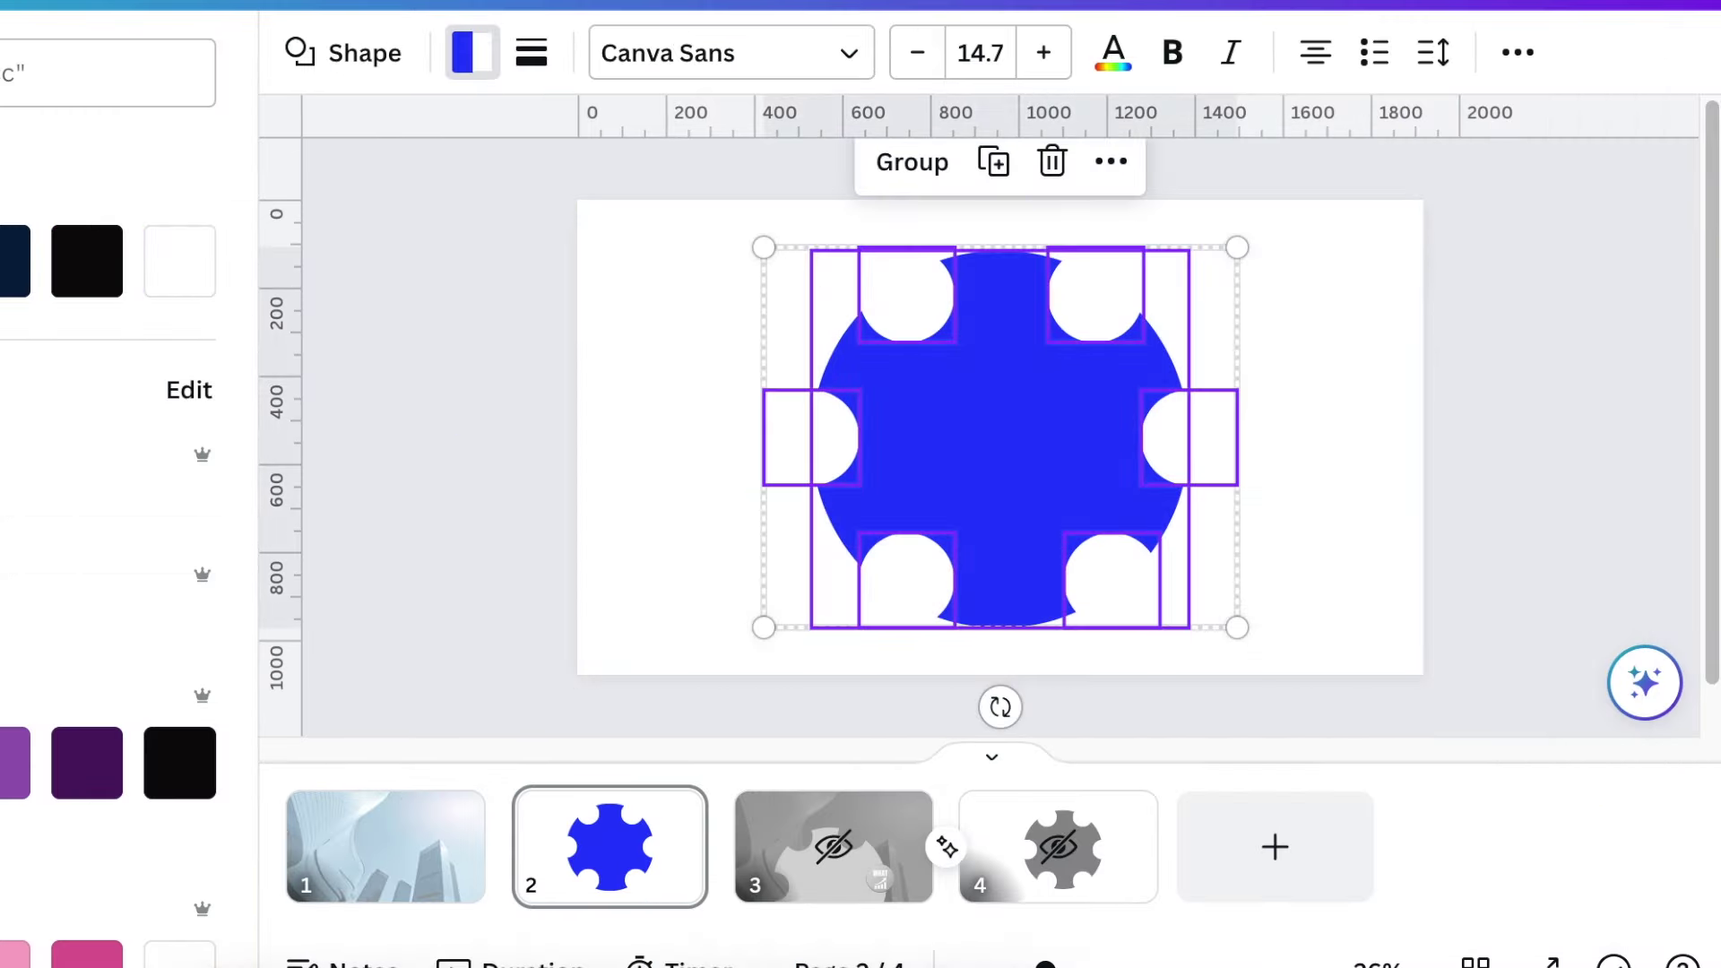
pyautogui.press('Delete')
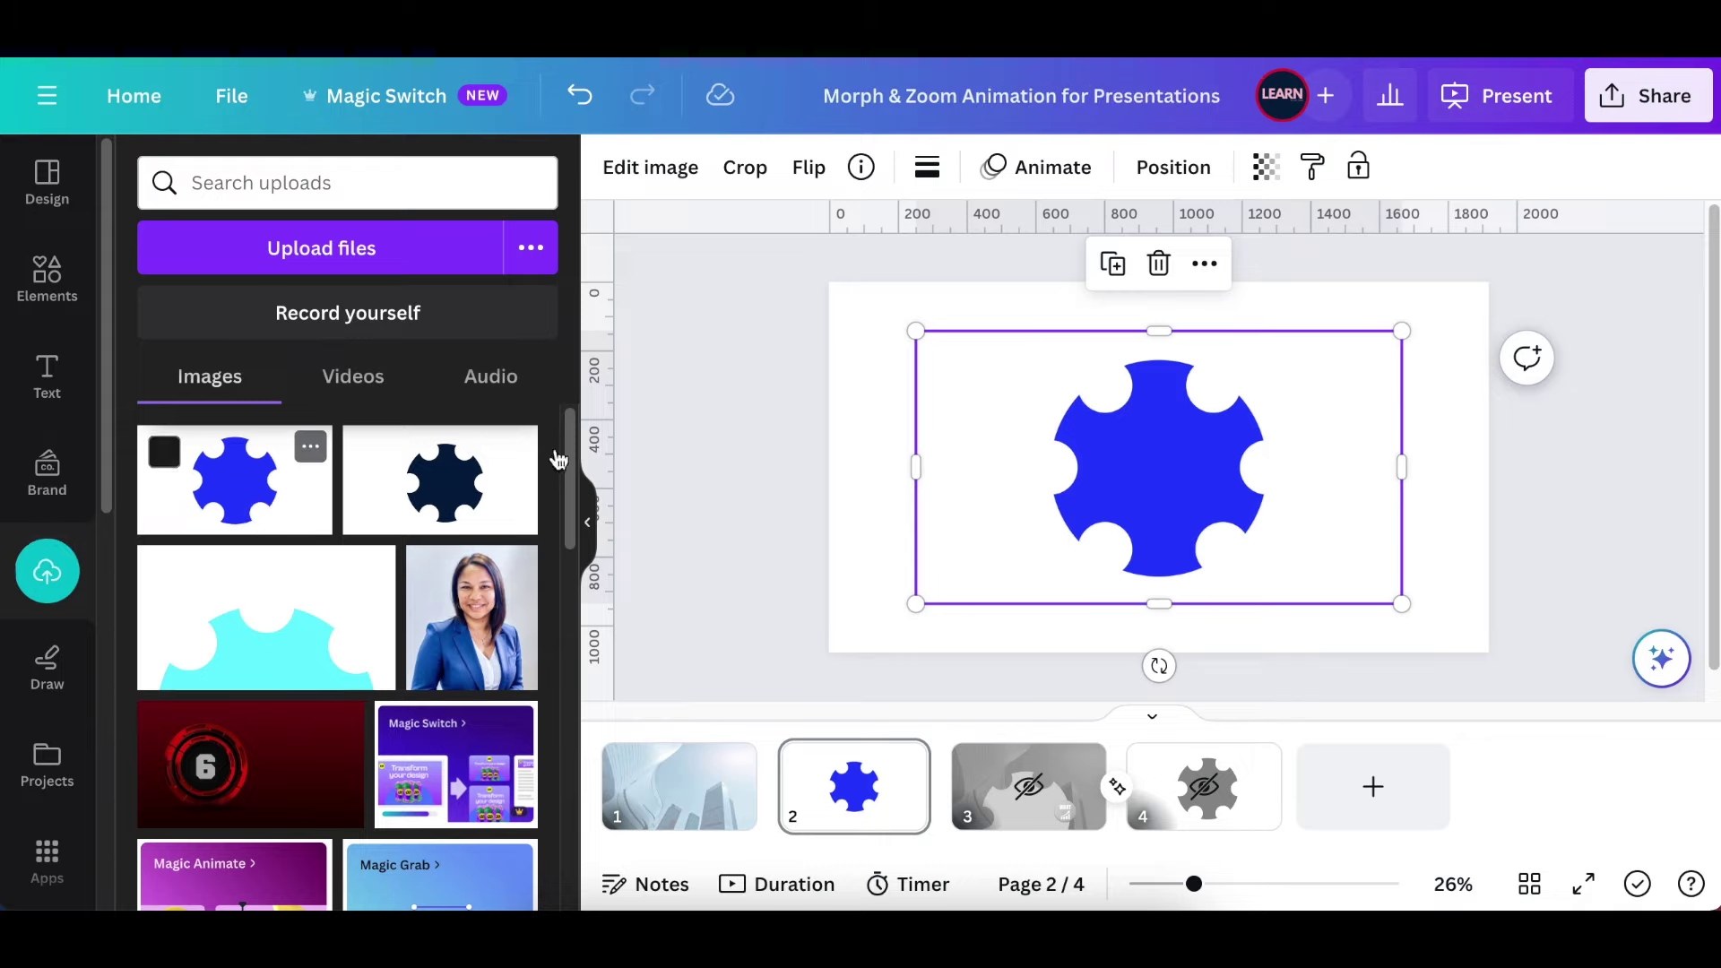
# Remove the gear image's white background with Background Remover.
pyautogui.click(644, 178)
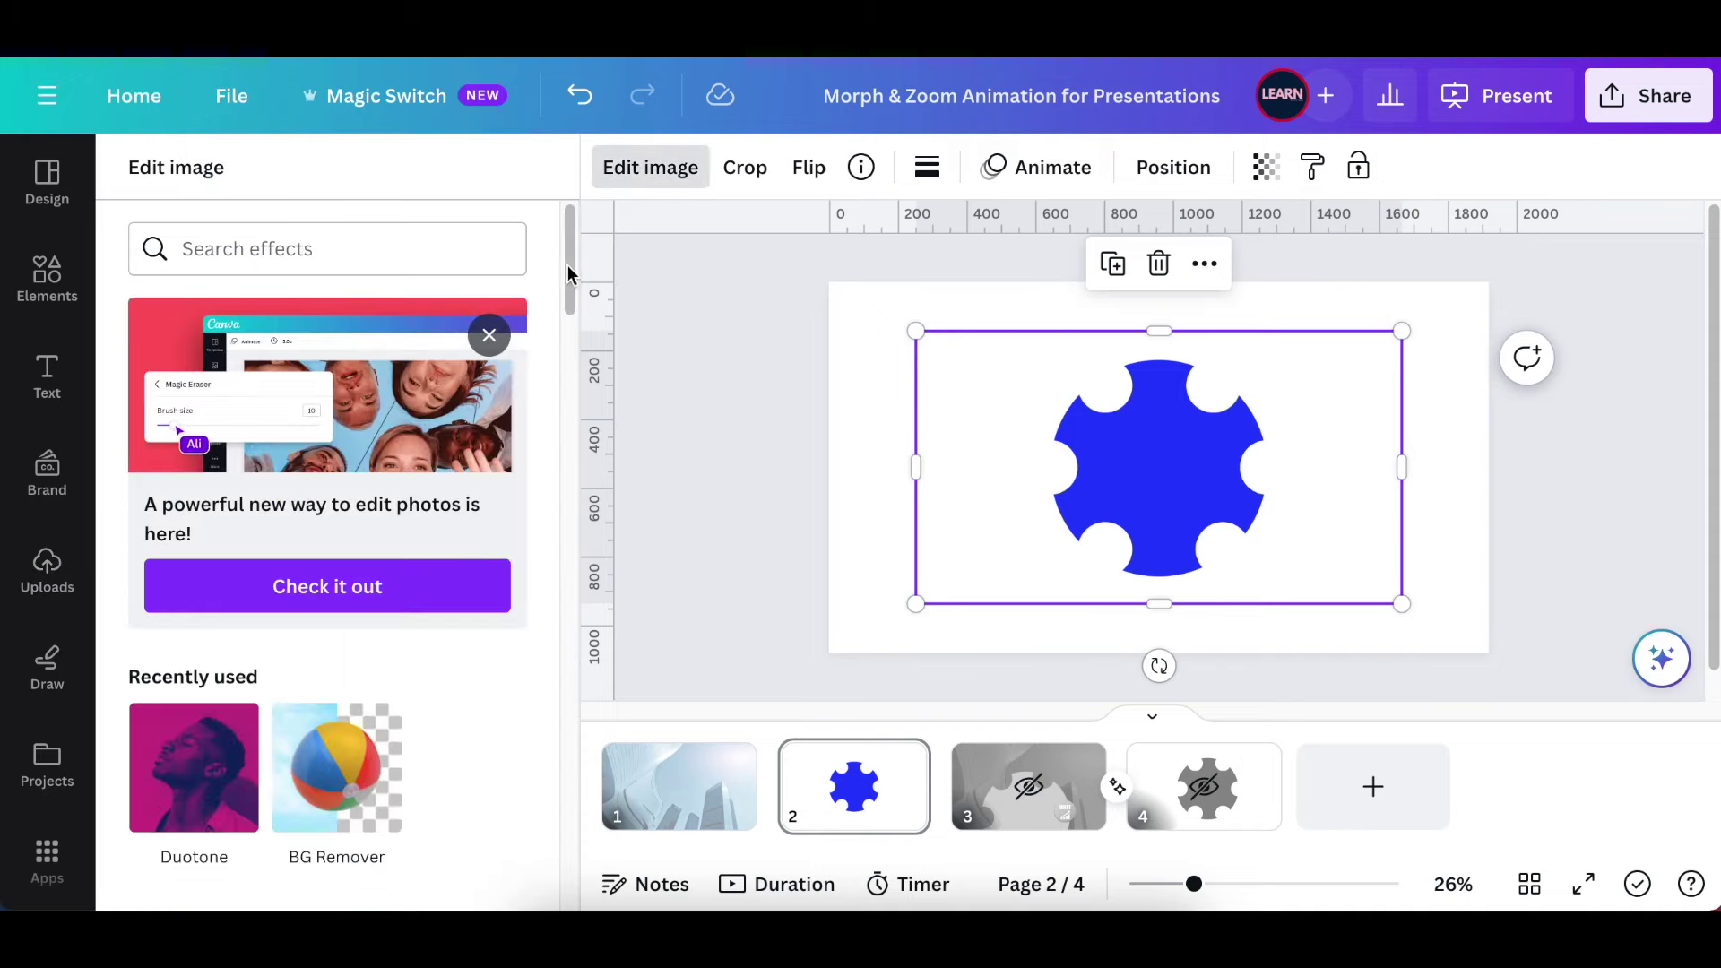
pyautogui.moveTo(570, 274); pyautogui.dragTo(570, 356)
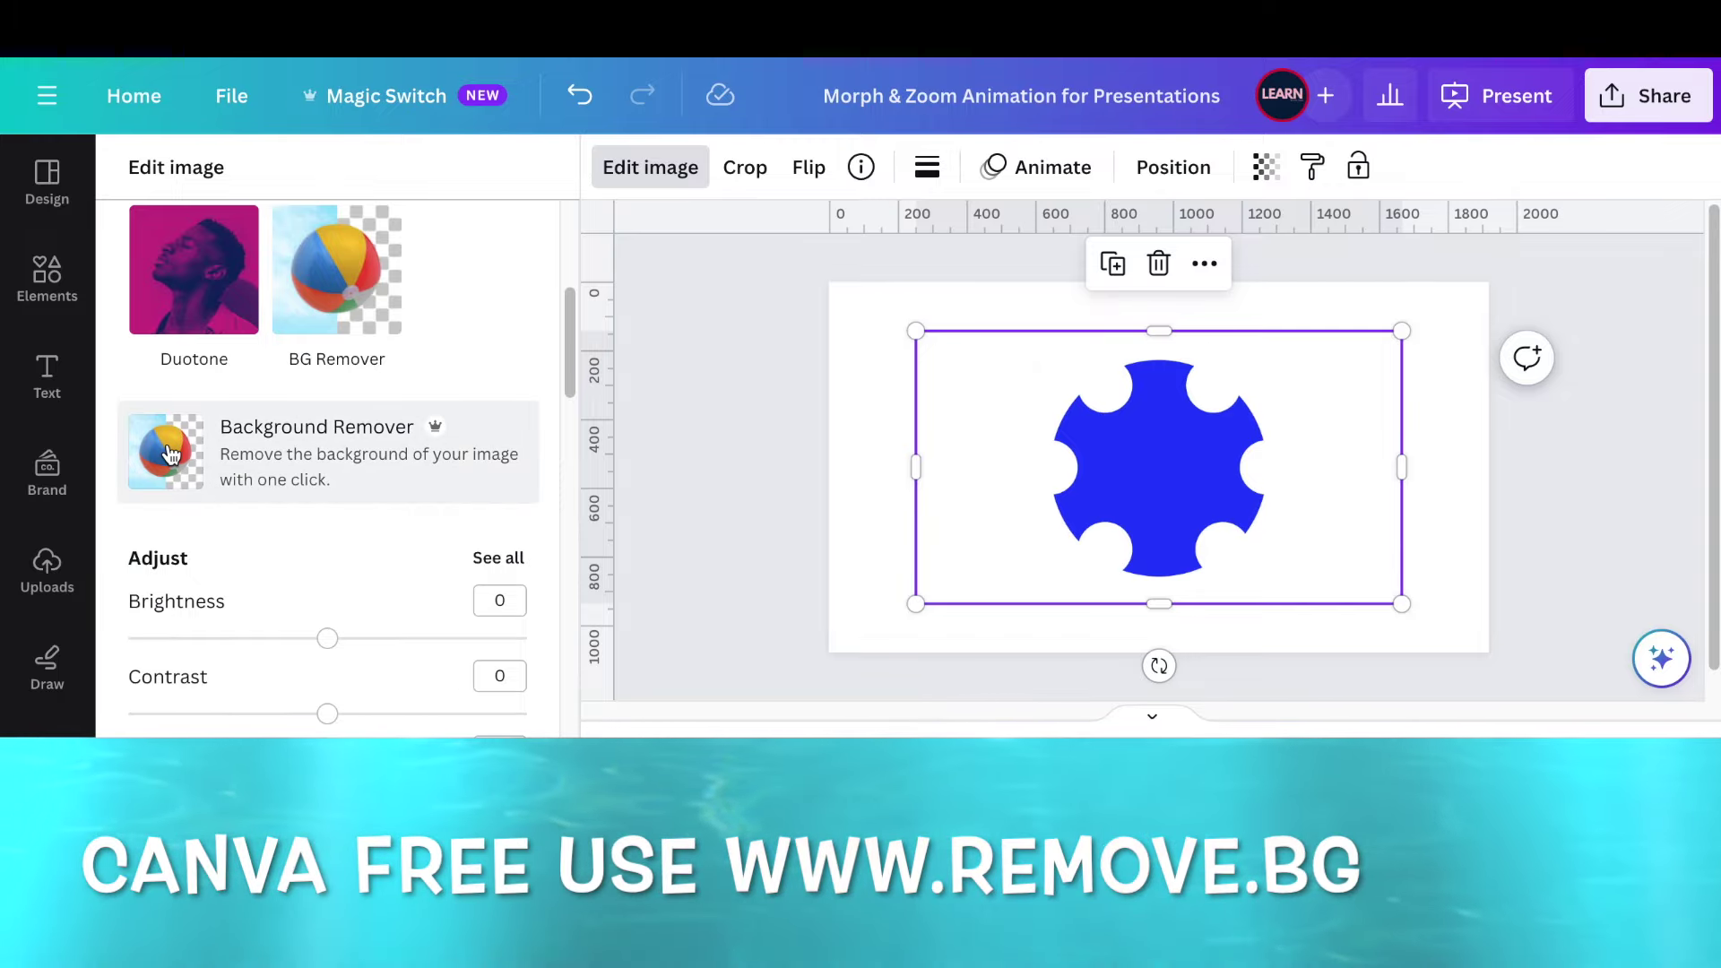
pyautogui.click(171, 453)
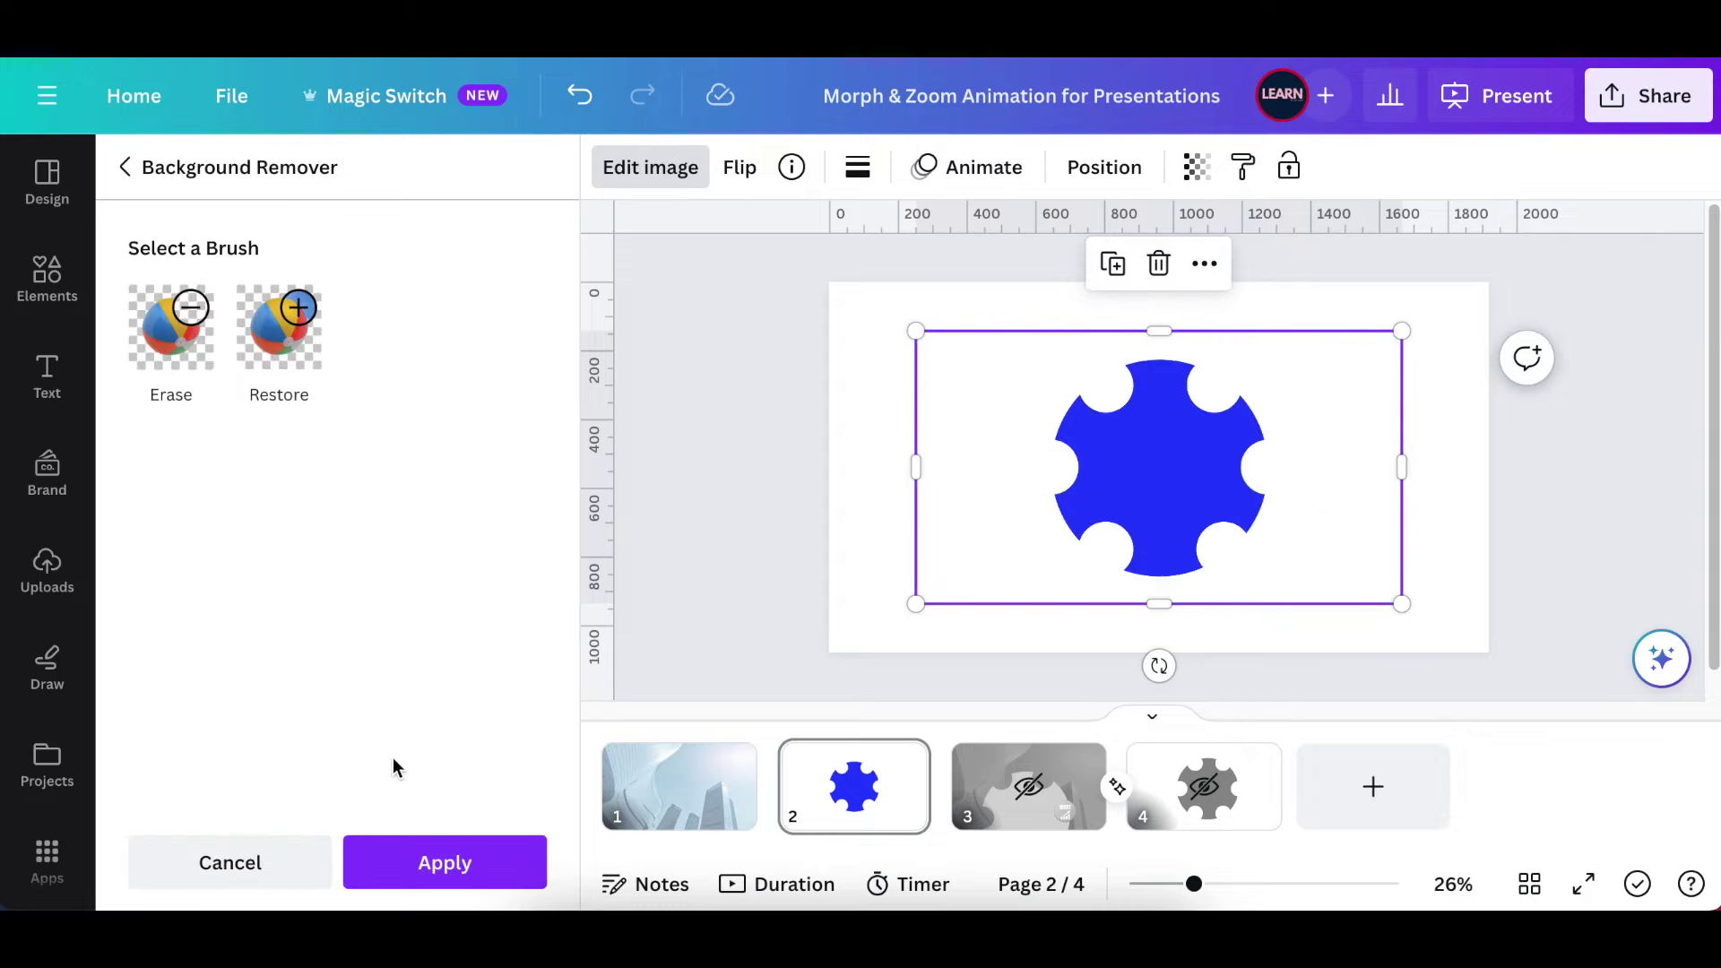
pyautogui.click(468, 864)
pyautogui.click(1011, 556)
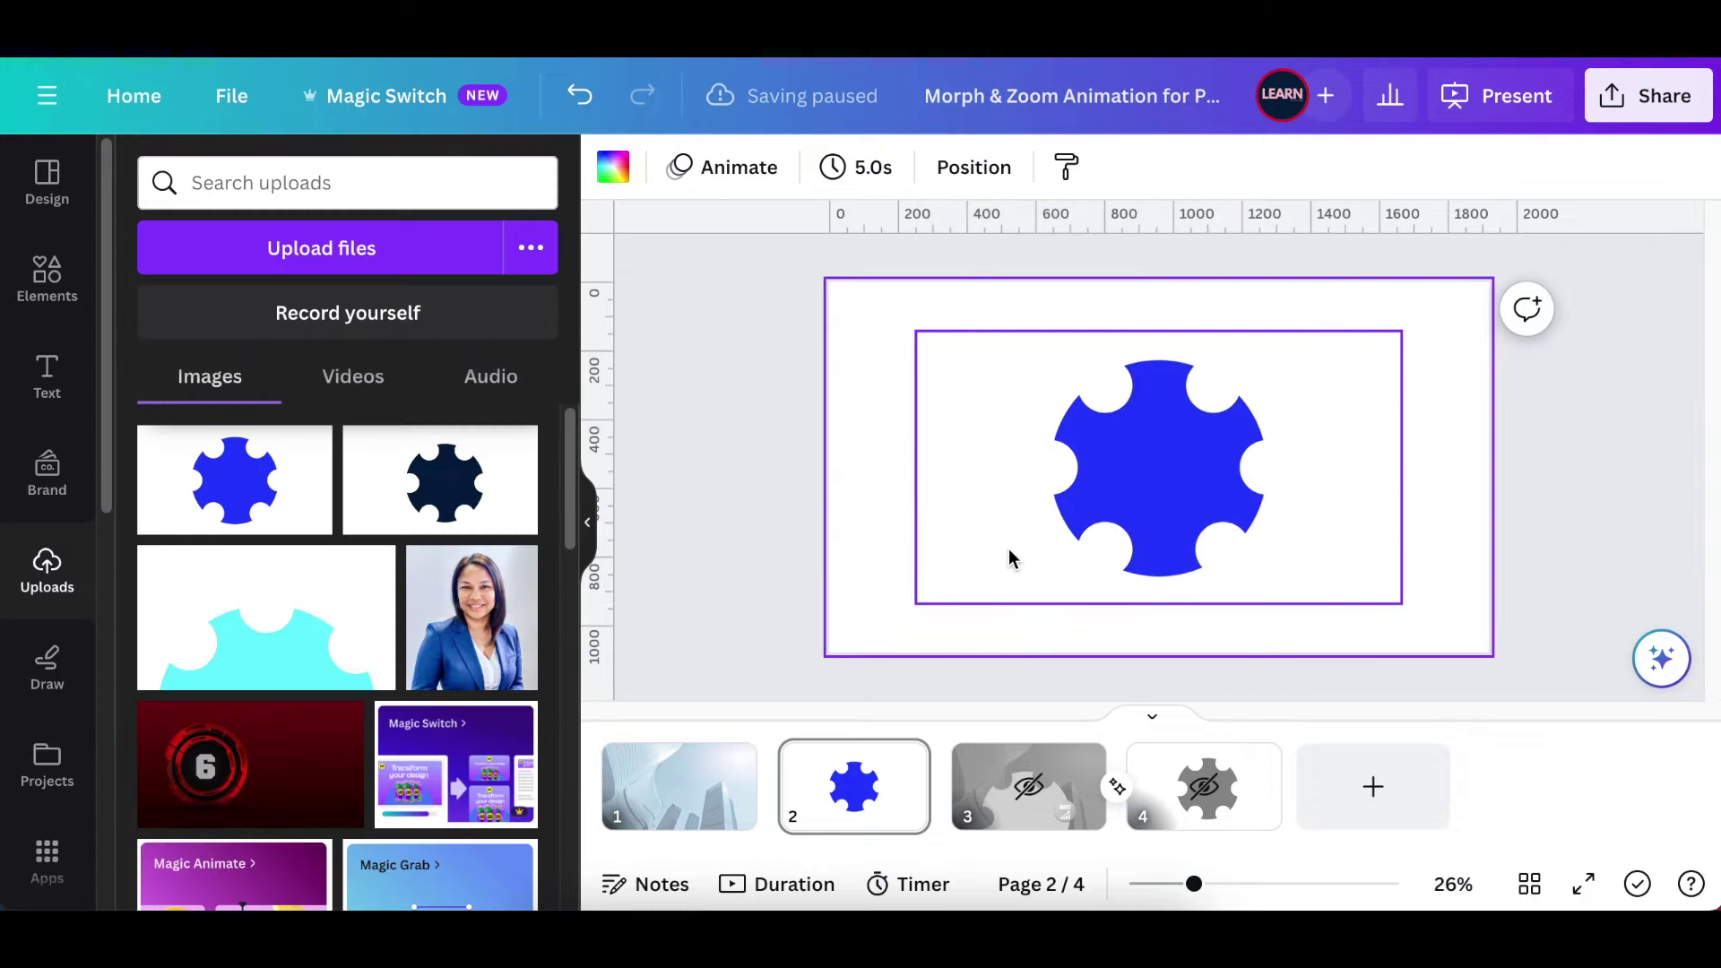
# Paste the blue gear onto page 1's building photo, then return to page 2.
pyautogui.scroll(2, 1010, 557)
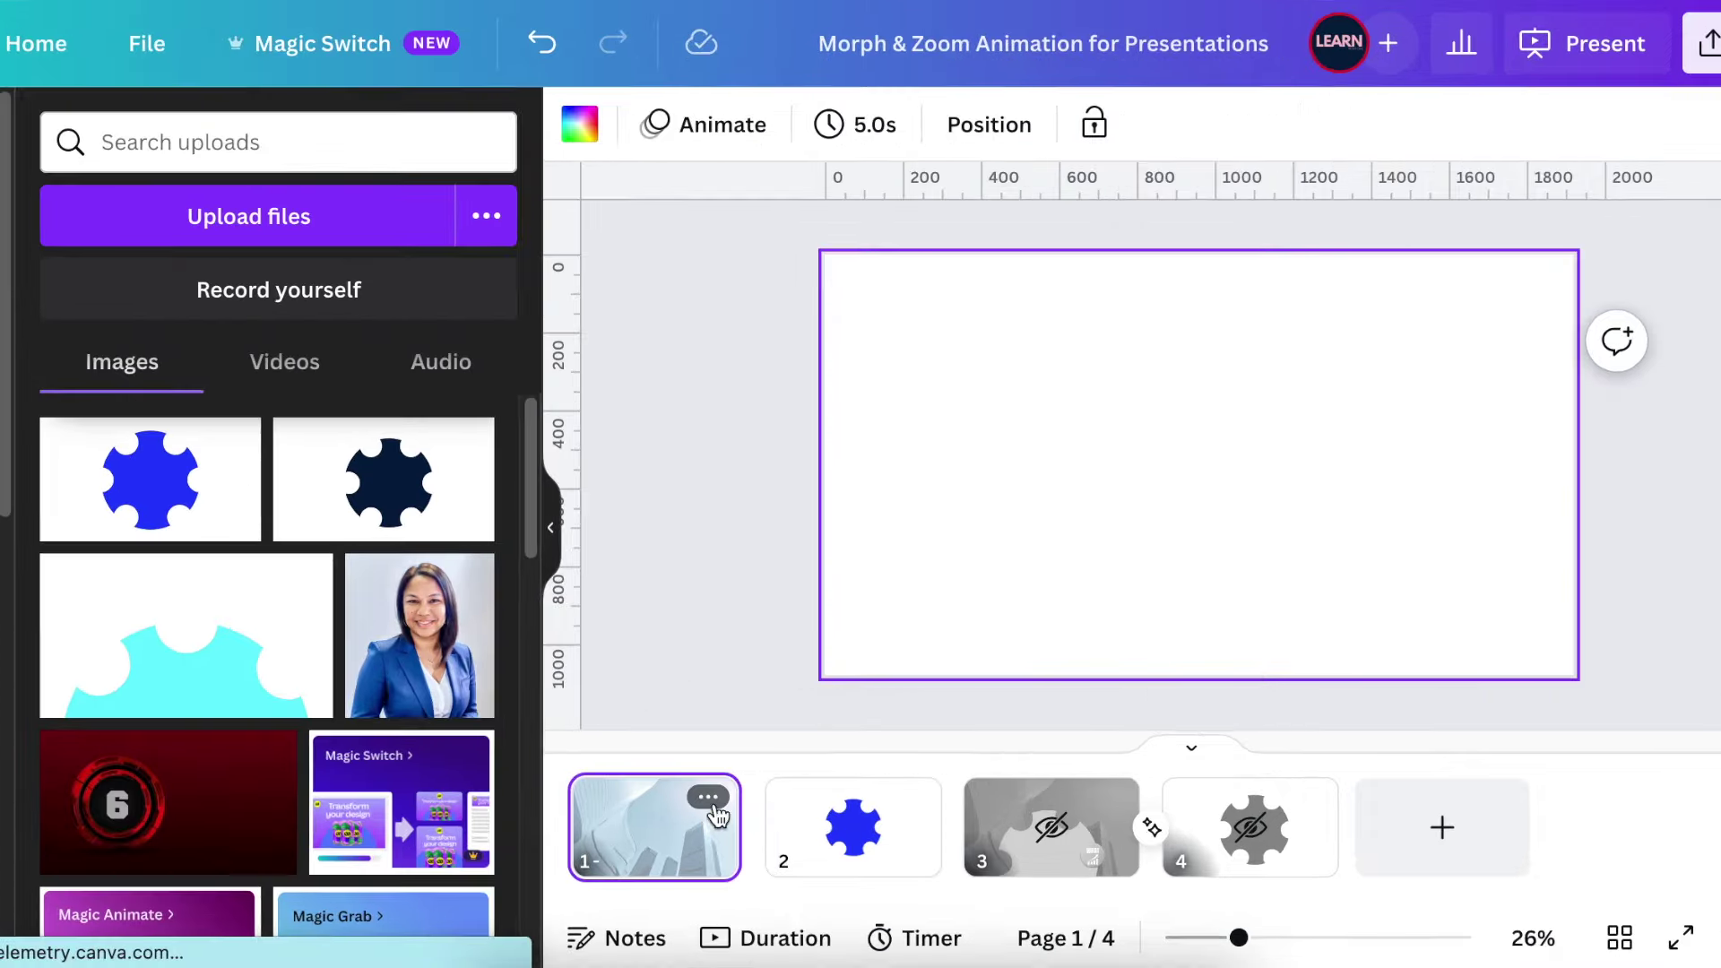
pyautogui.click(935, 558)
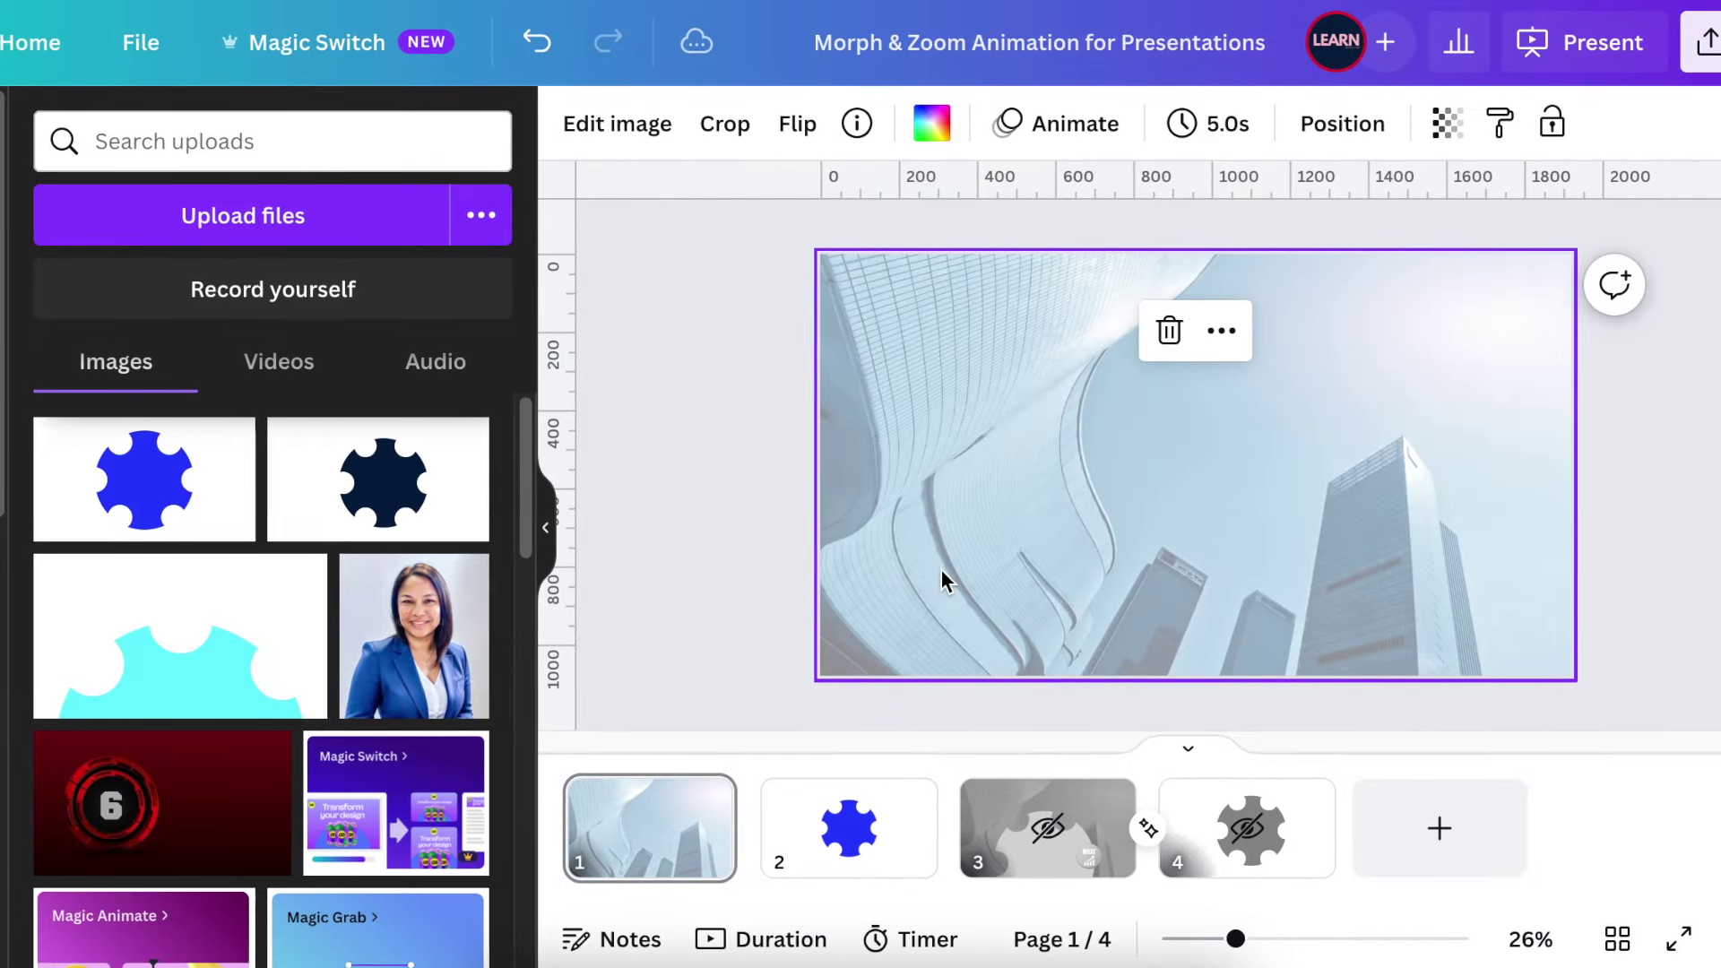
pyautogui.hotkey('ctrl', 'v')
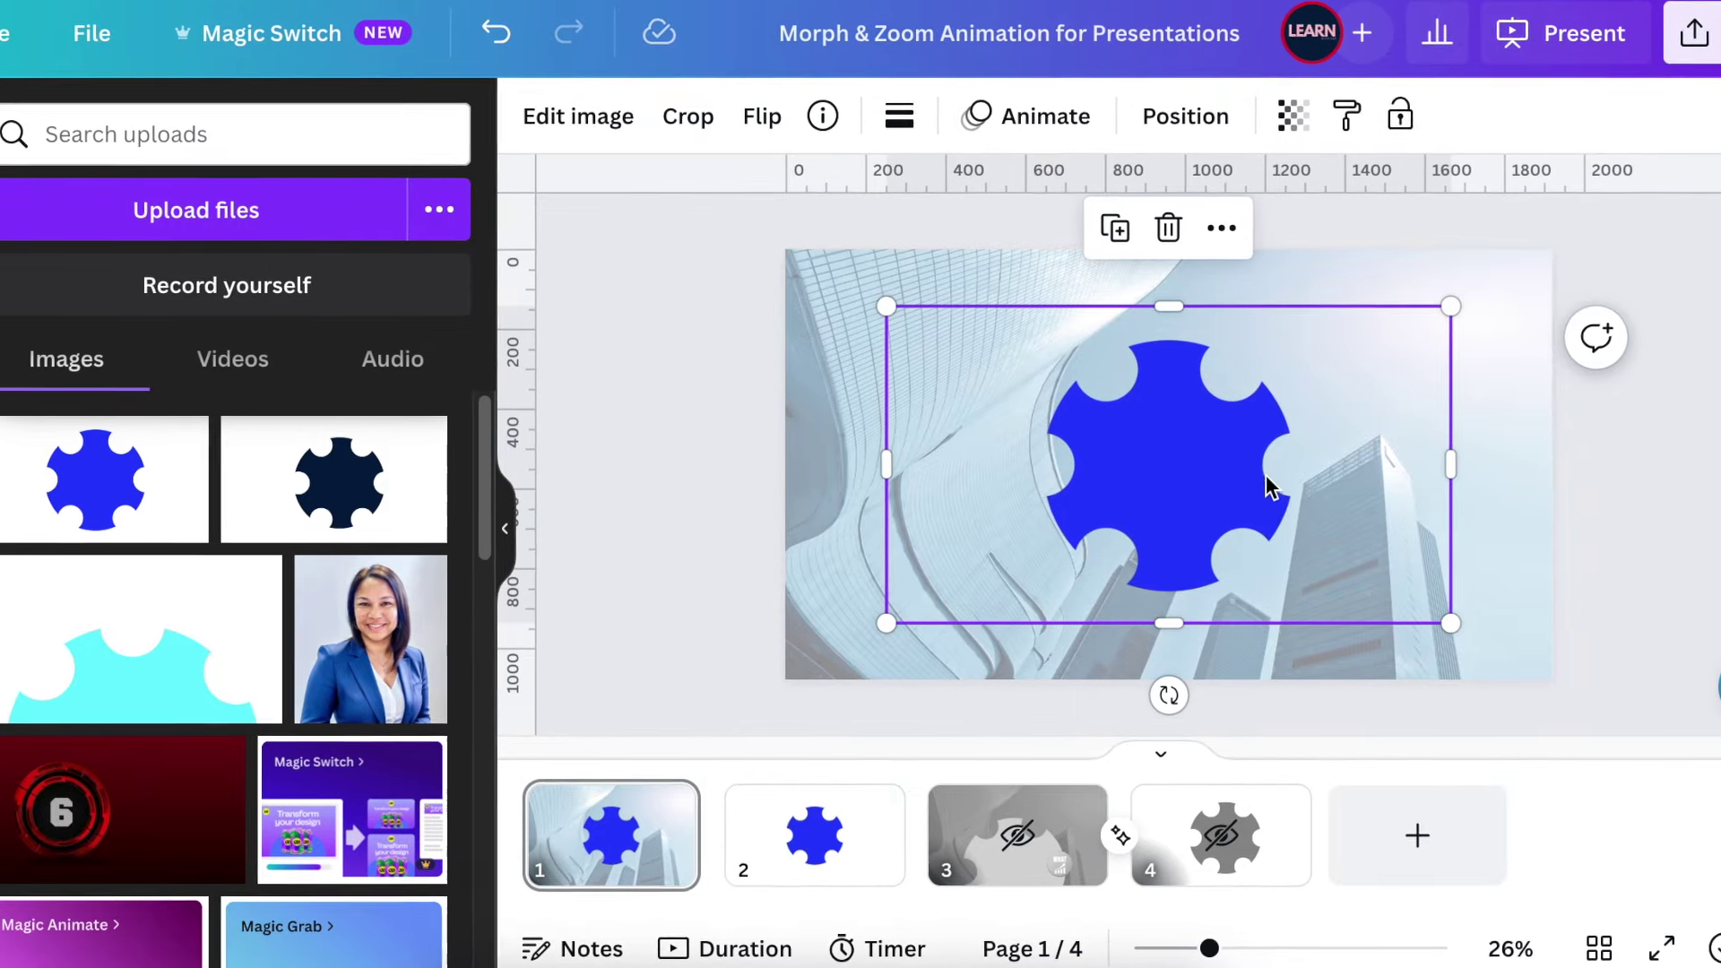
pyautogui.click(832, 869)
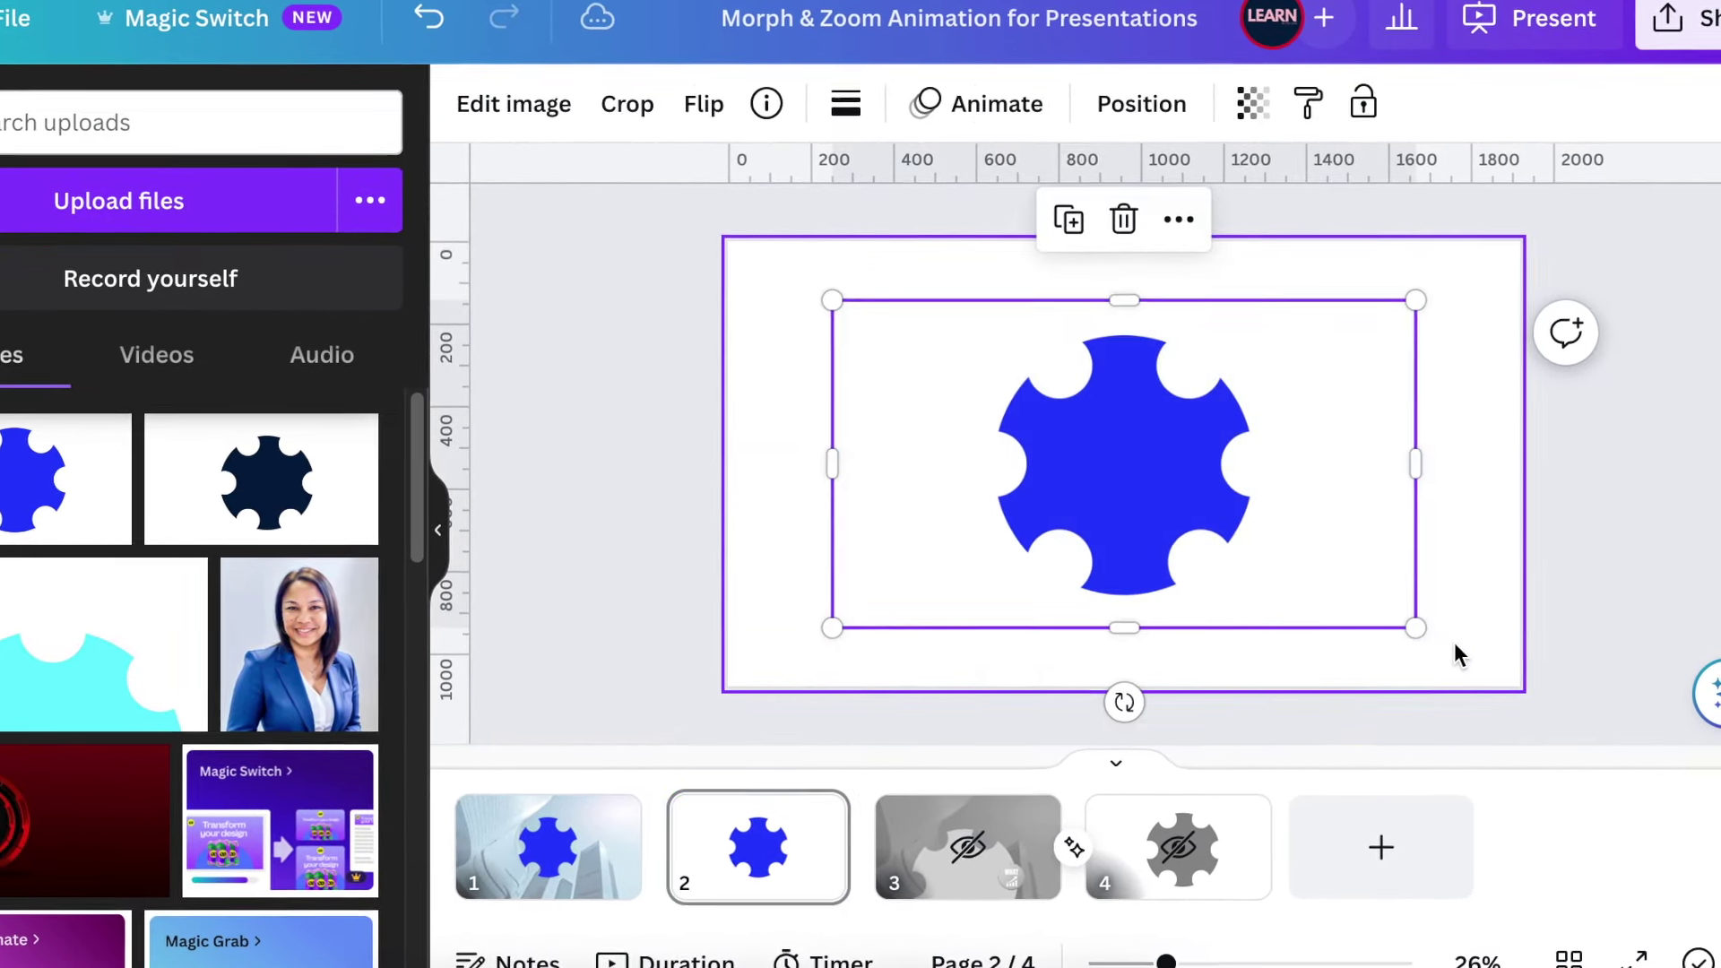
# Delete page 2's gear, then trim, enlarge and lower page 1's gear past the bottom edge.
pyautogui.press('Delete')
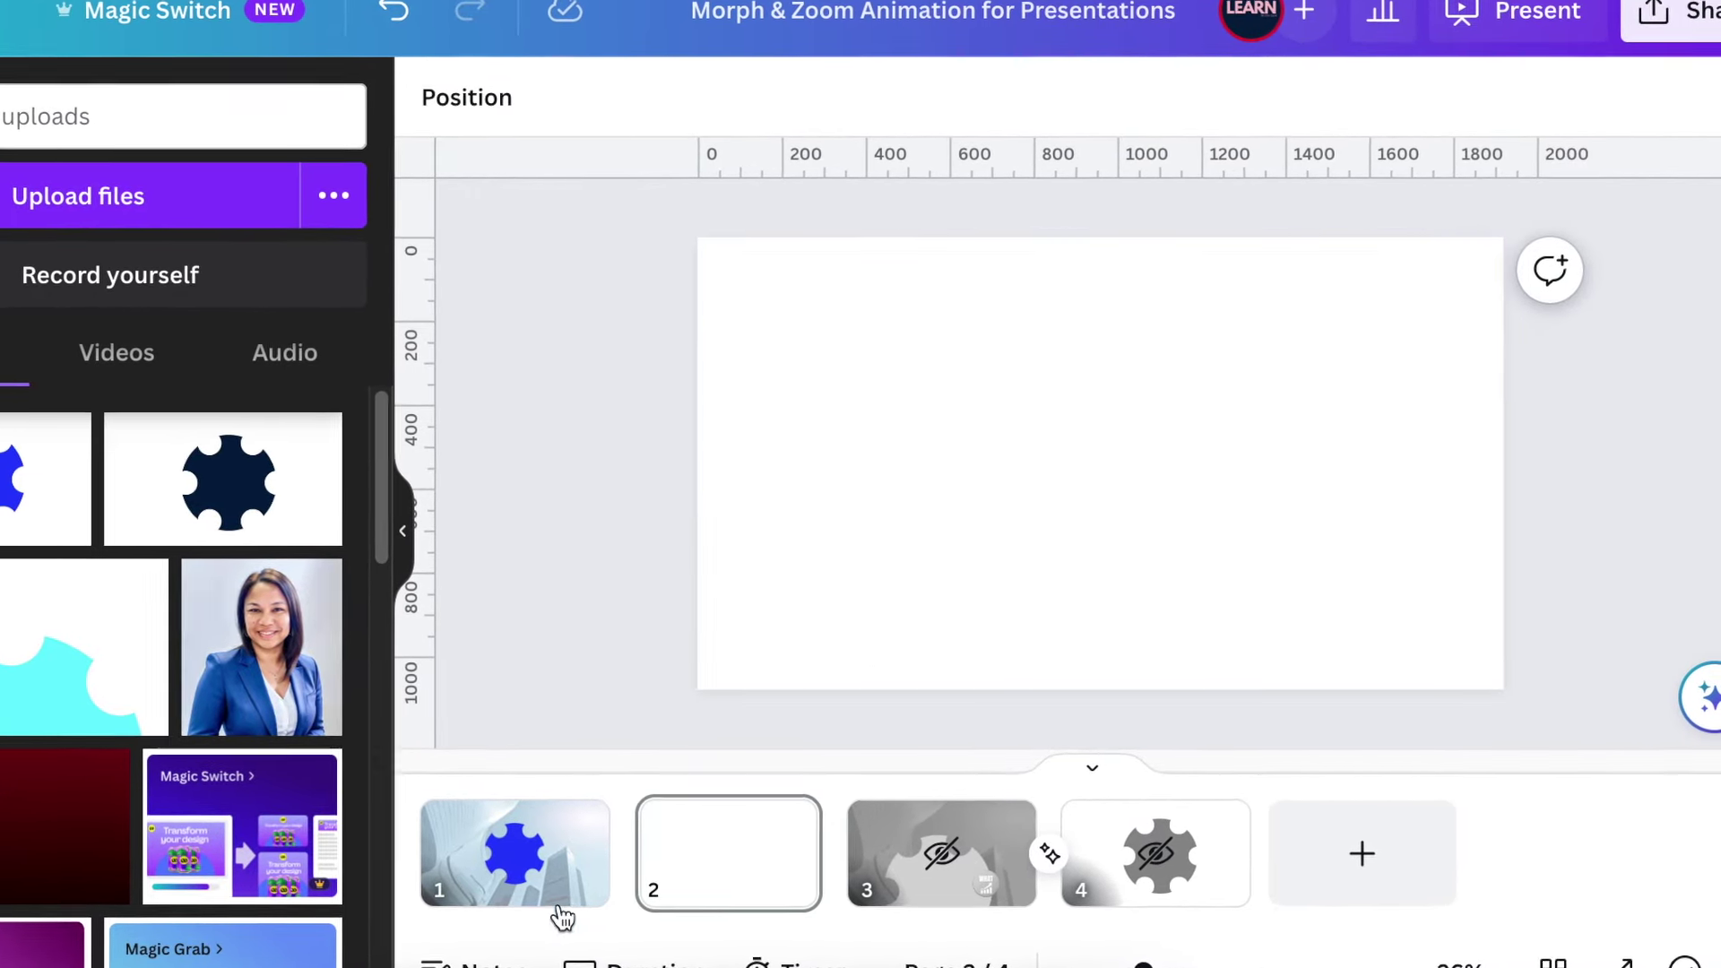
pyautogui.click(556, 884)
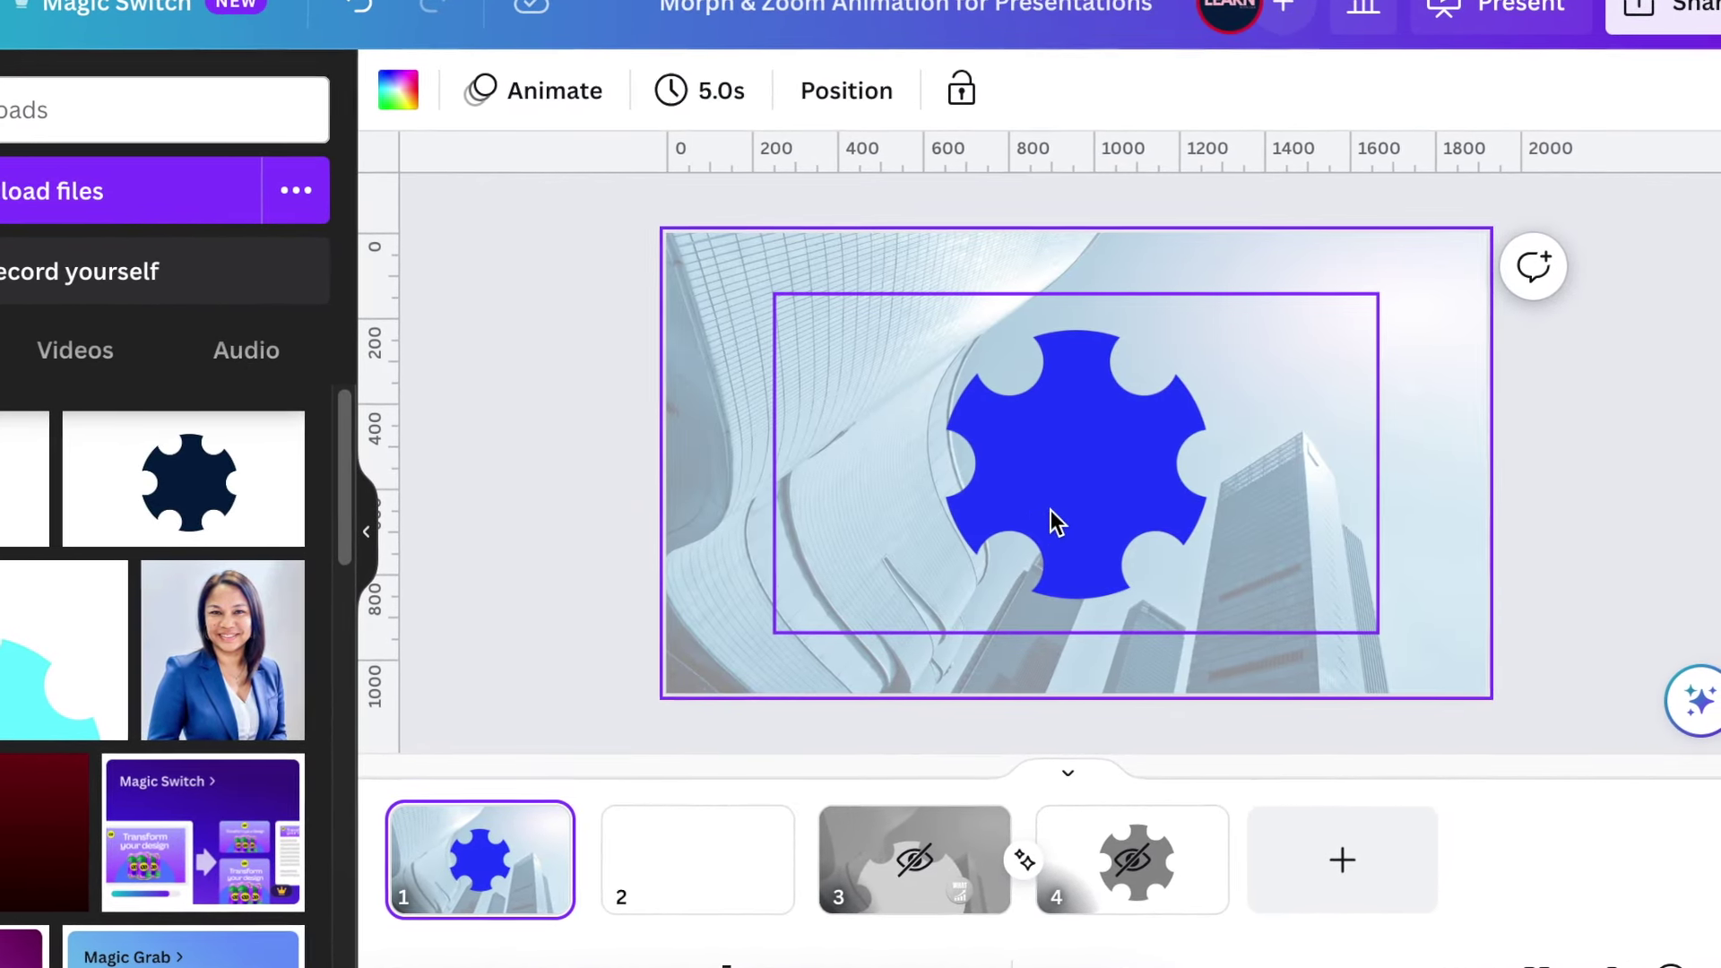
pyautogui.click(1040, 513)
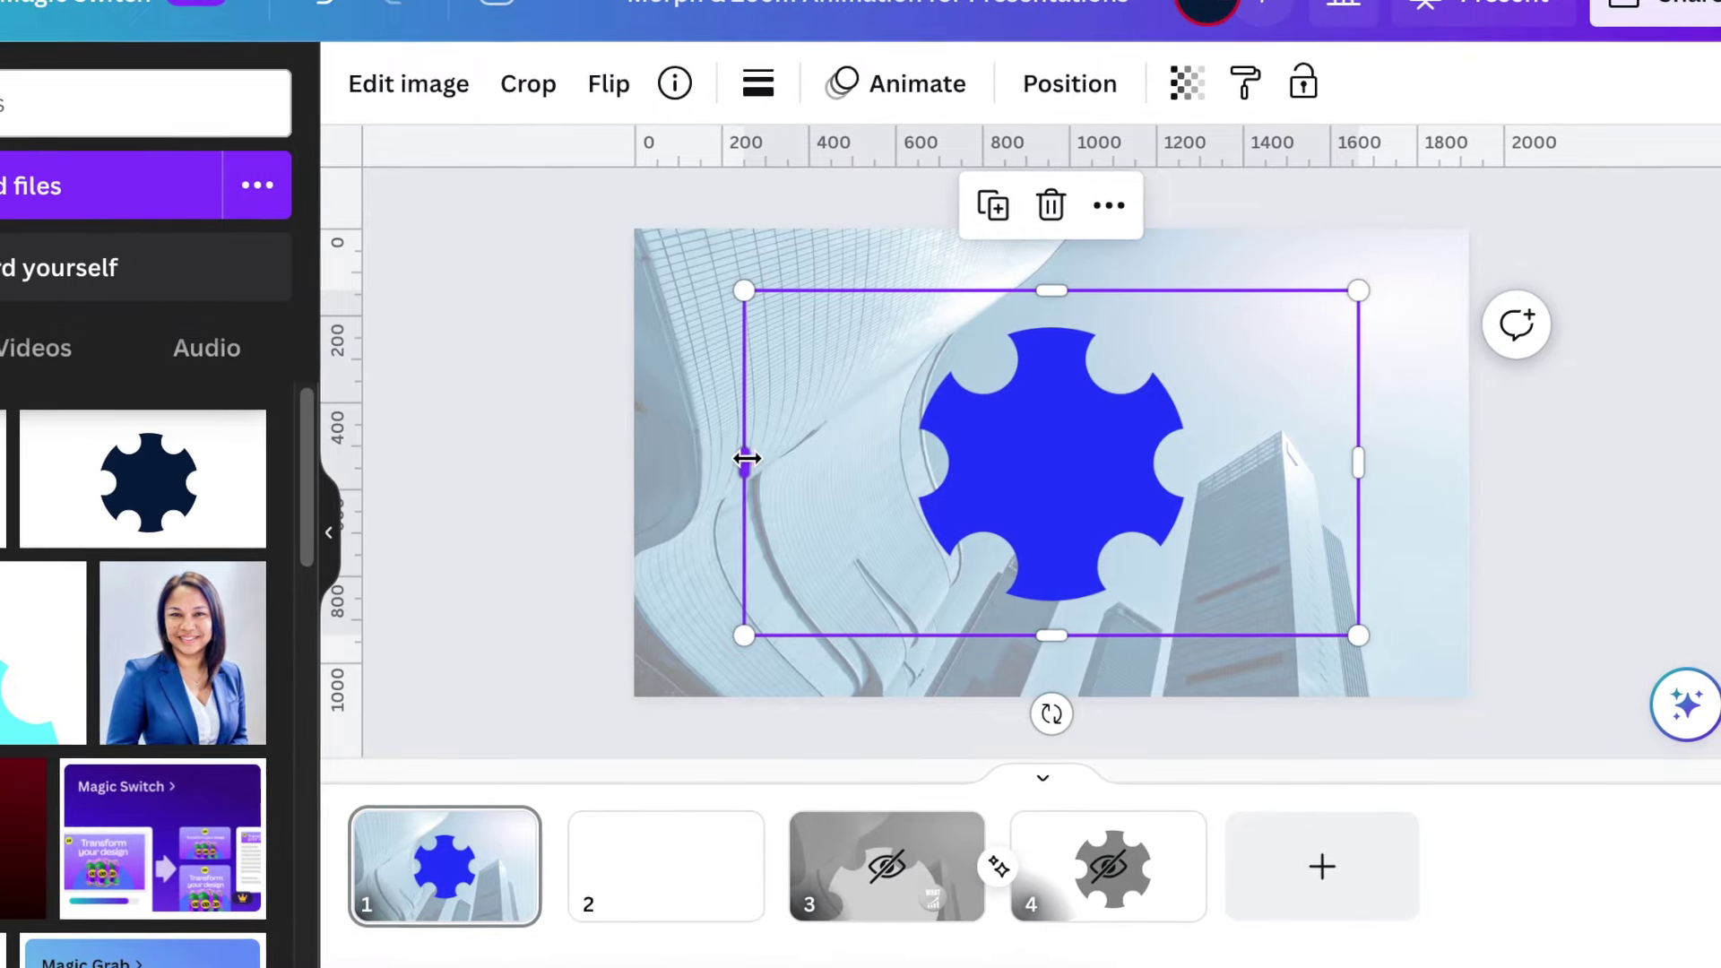
pyautogui.moveTo(769, 461); pyautogui.dragTo(850, 462)
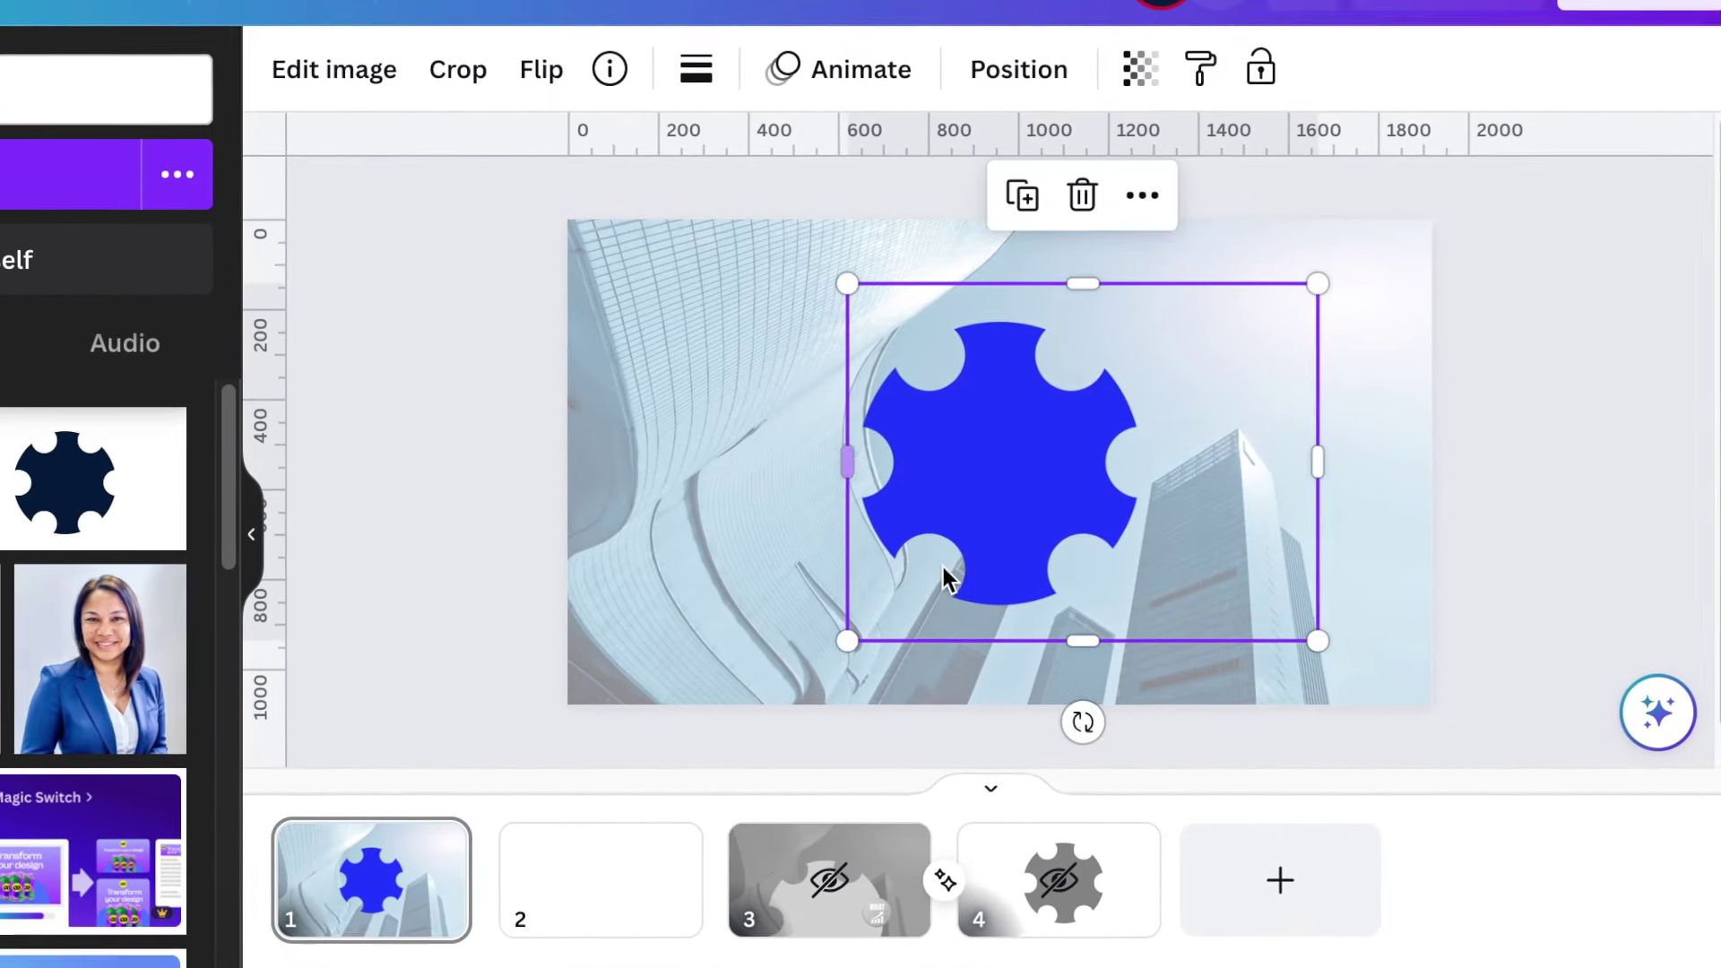
pyautogui.moveTo(1078, 635); pyautogui.dragTo(1063, 613)
pyautogui.moveTo(1295, 450); pyautogui.dragTo(1117, 447)
pyautogui.moveTo(1127, 278); pyautogui.dragTo(1359, 233)
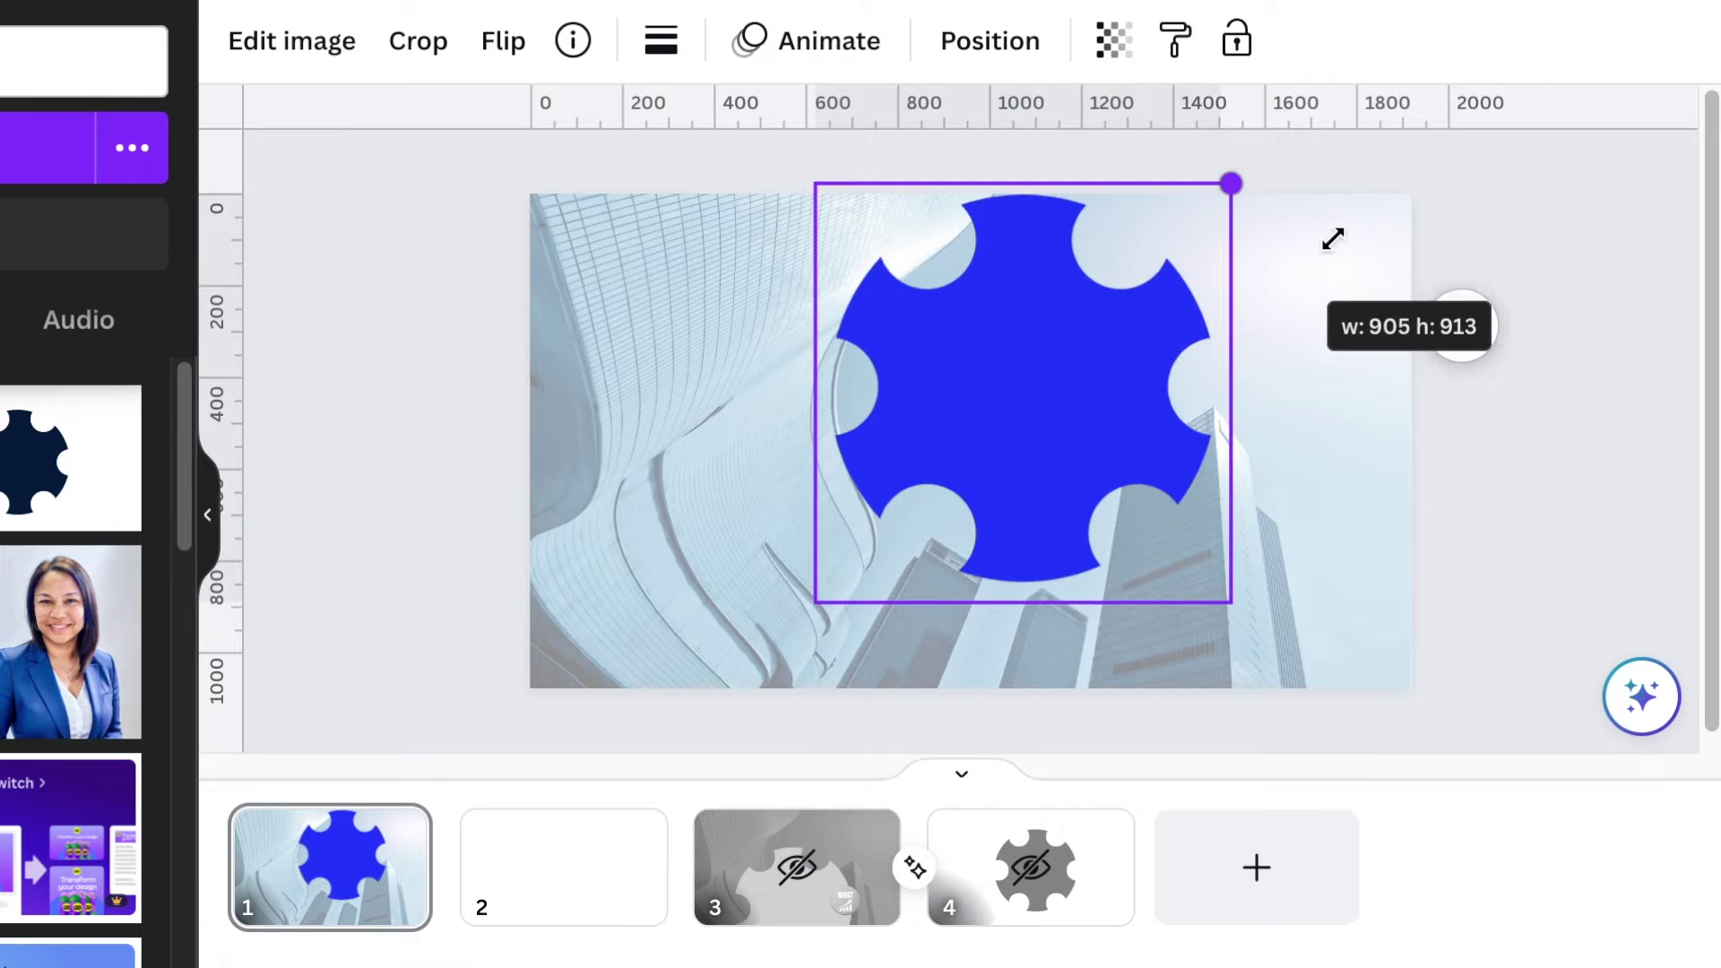
pyautogui.moveTo(1088, 450); pyautogui.dragTo(969, 595)
pyautogui.click(468, 512)
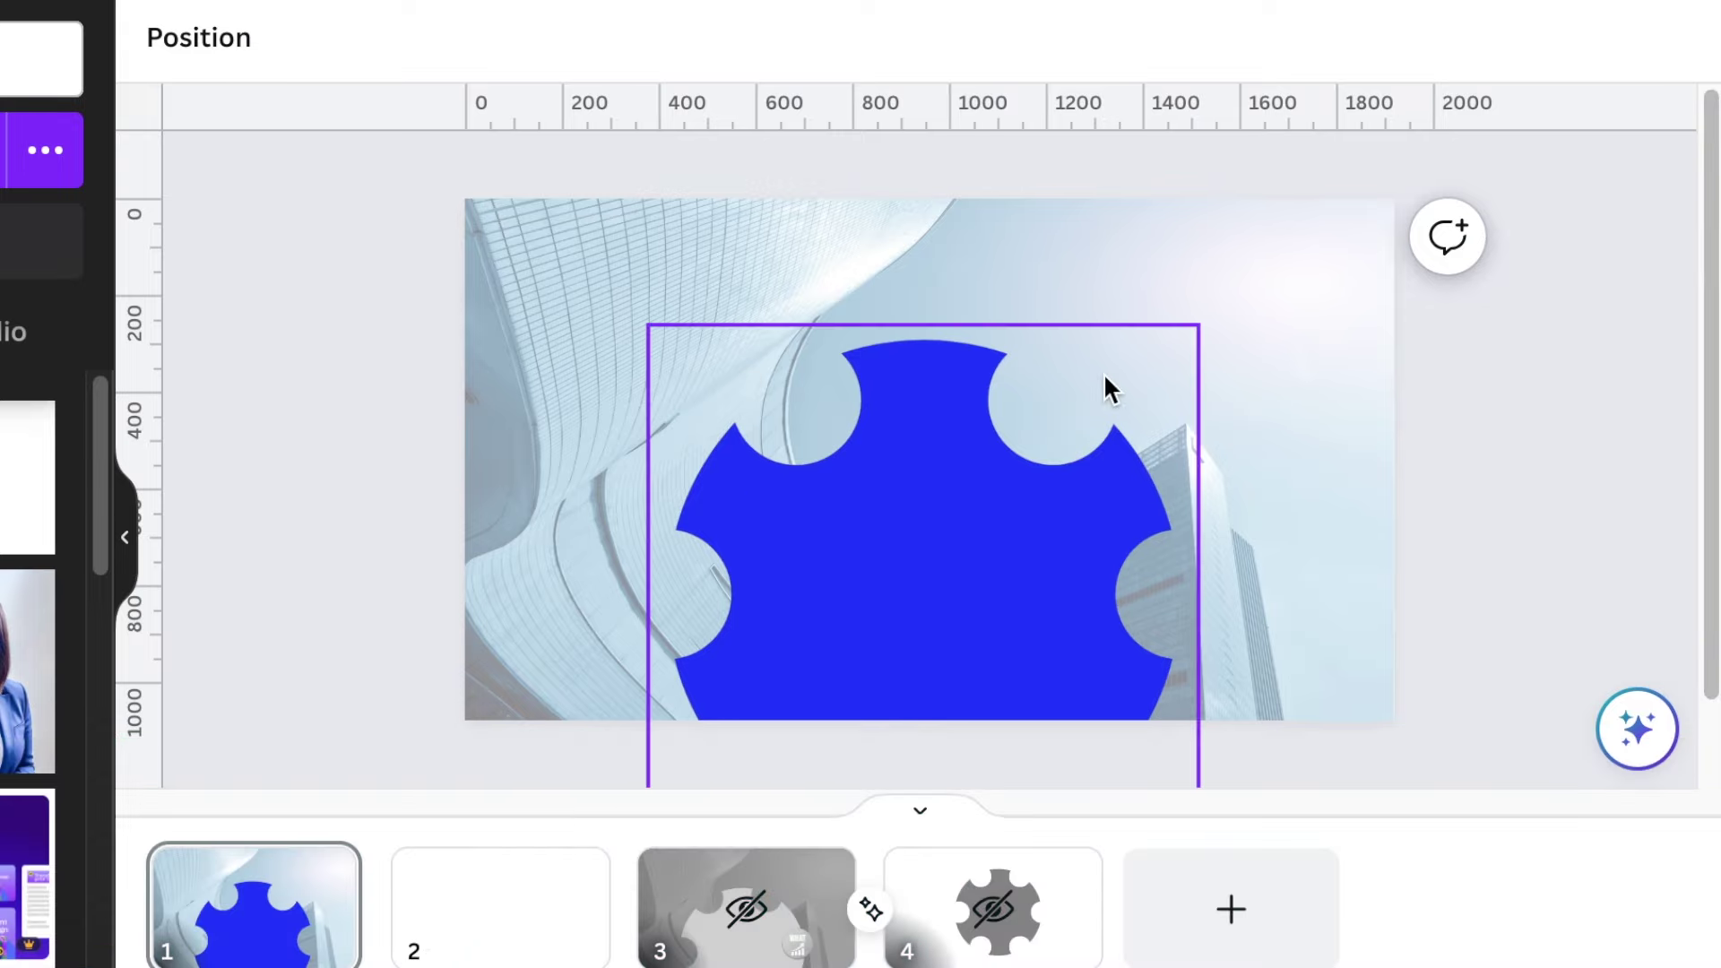
# Place a dark circle at page 2's upper-left and duplicate it into a row of four.
pyautogui.click(449, 942)
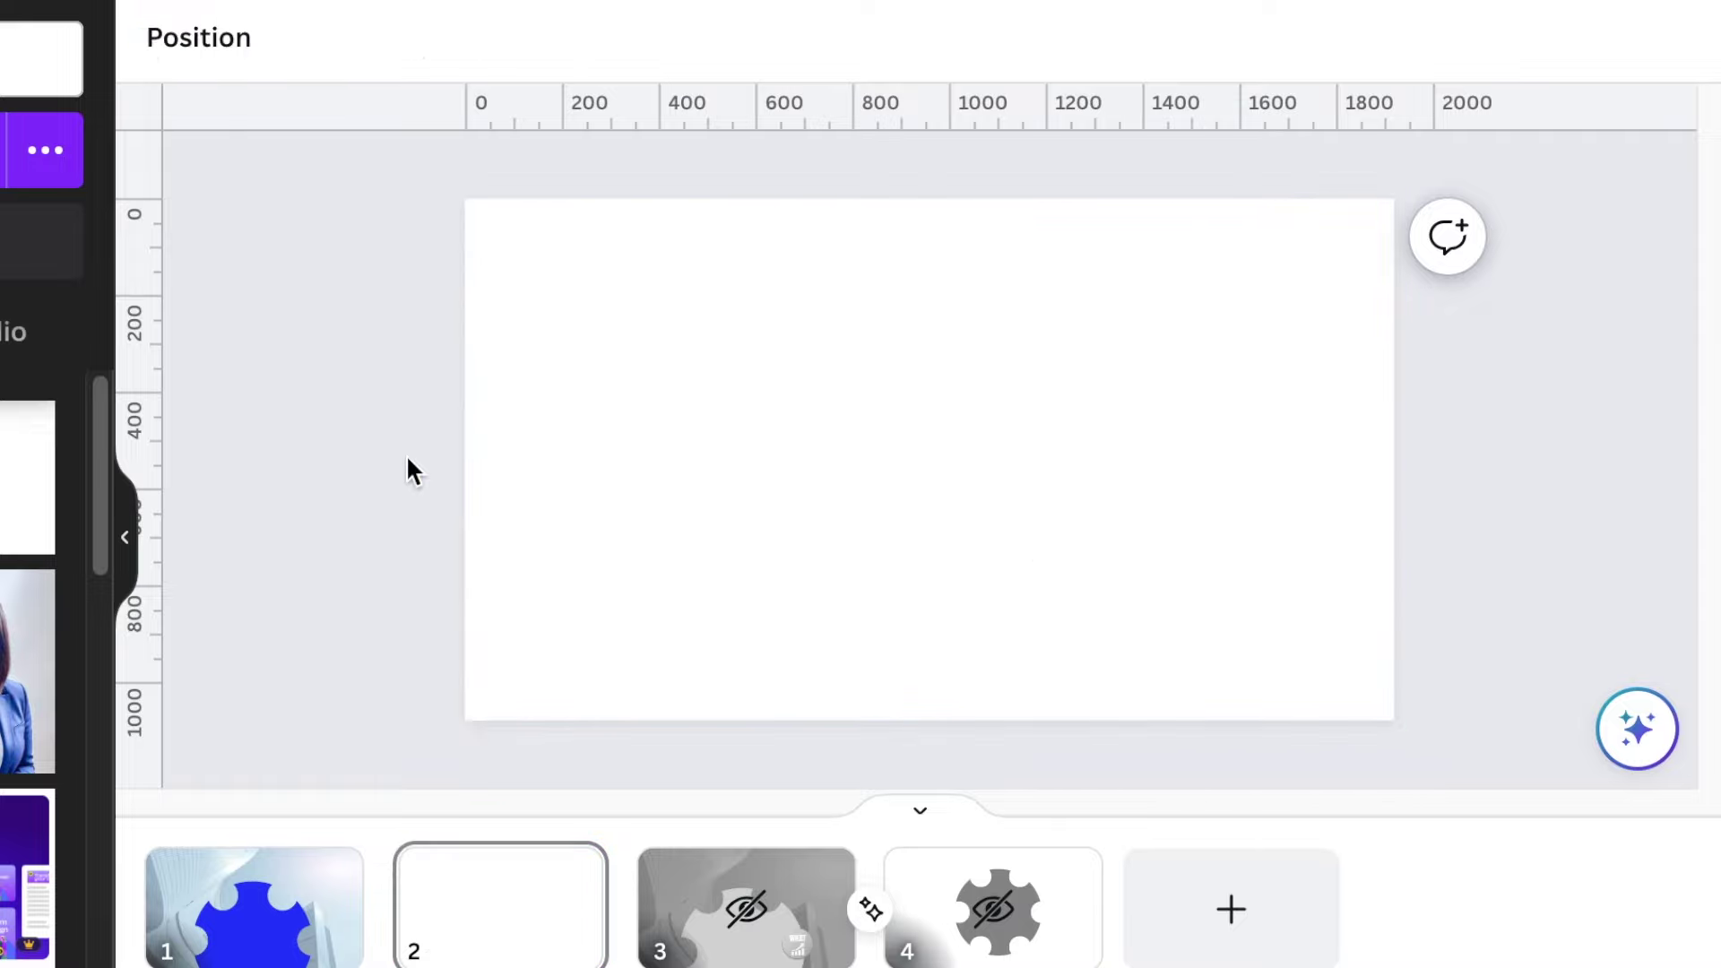
pyautogui.press('c')
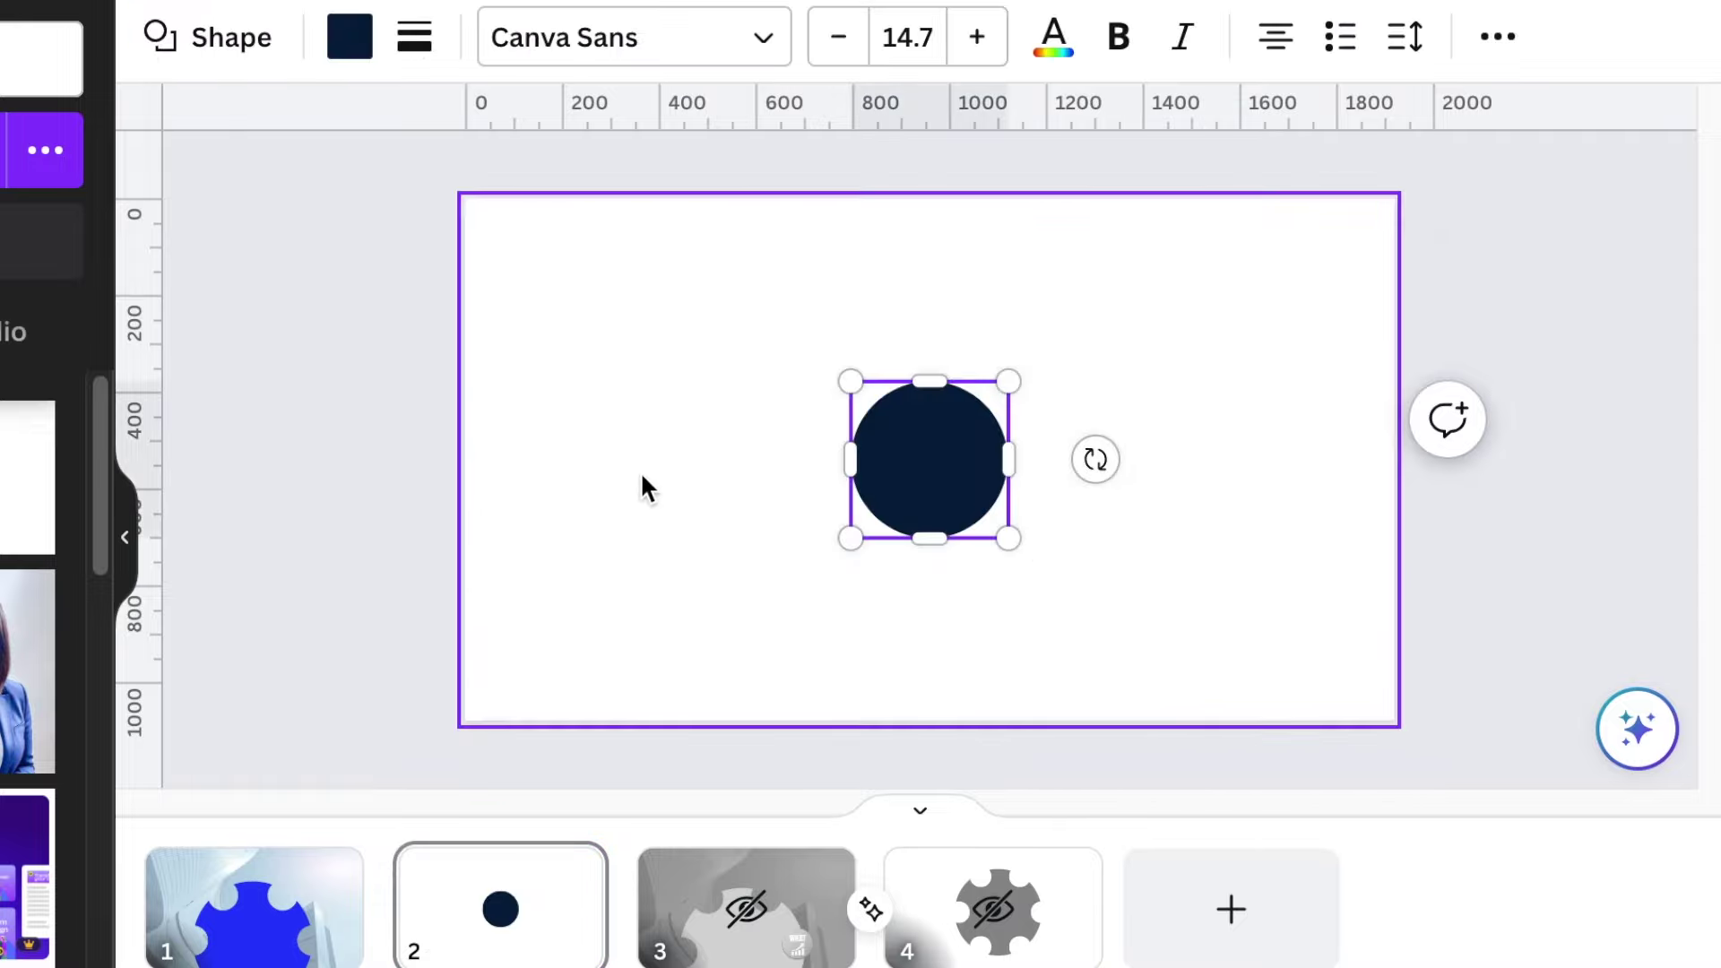
pyautogui.click(625, 509)
pyautogui.moveTo(923, 481); pyautogui.dragTo(610, 352)
pyautogui.click(548, 157)
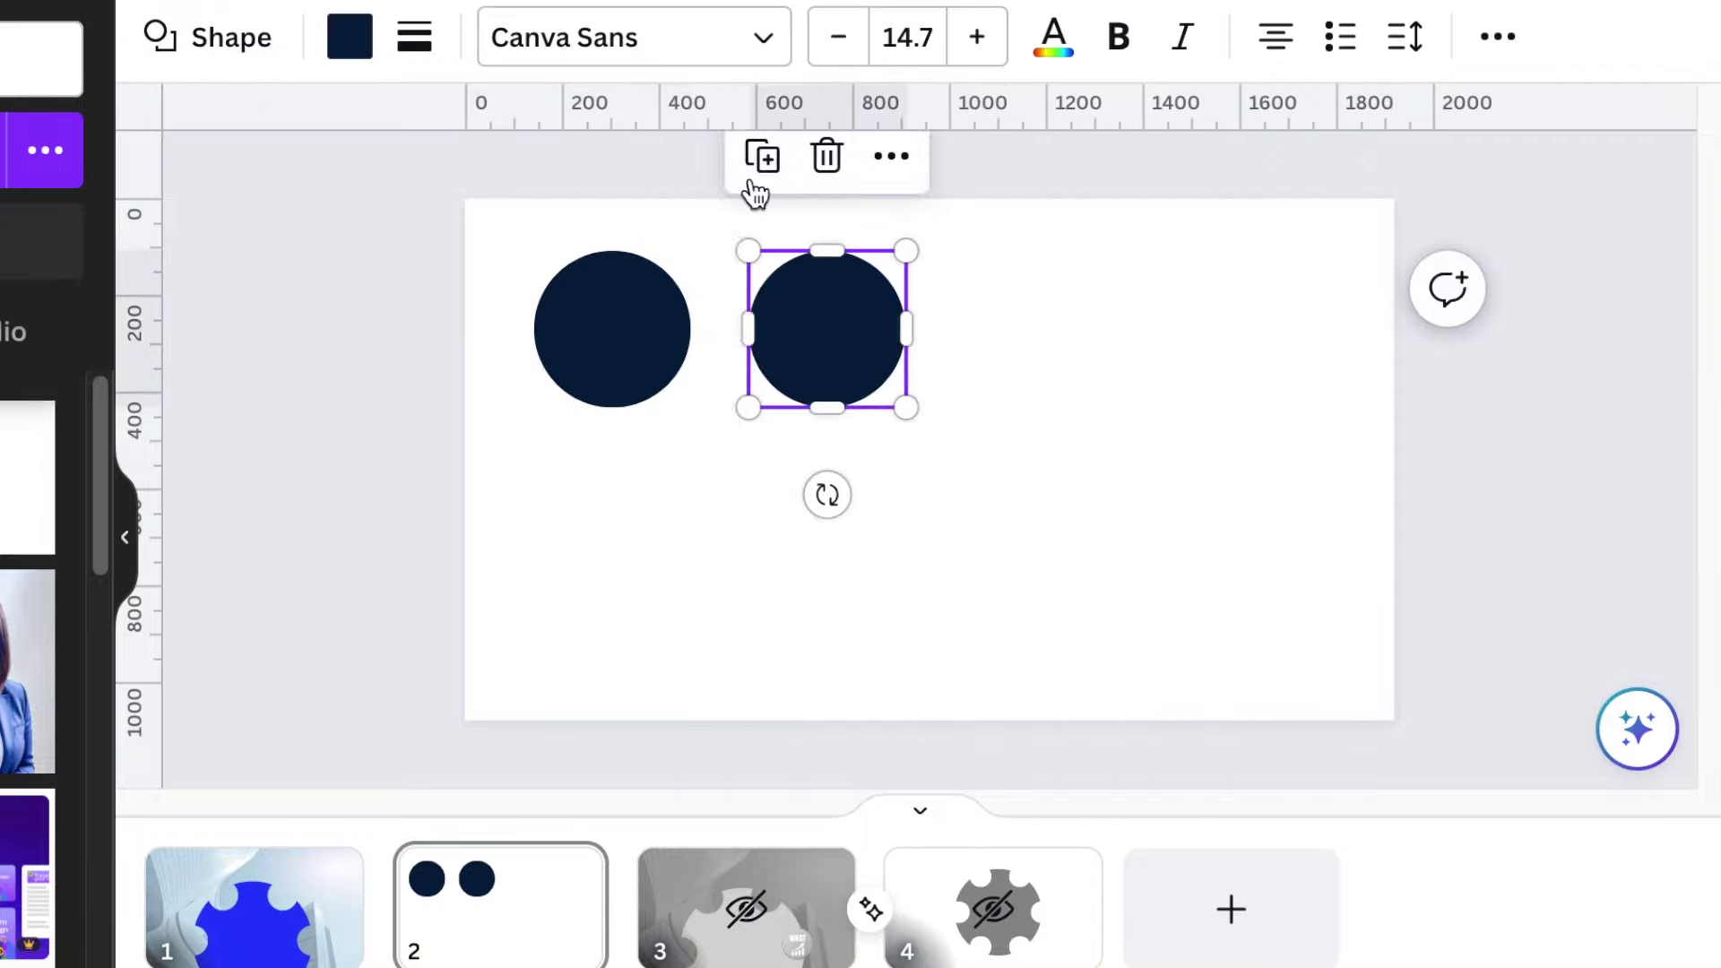
pyautogui.click(761, 158)
pyautogui.click(976, 158)
pyautogui.click(697, 551)
# Add an enlarged white Fredoka One WHAT label centred on the first circle.
pyautogui.press('t')
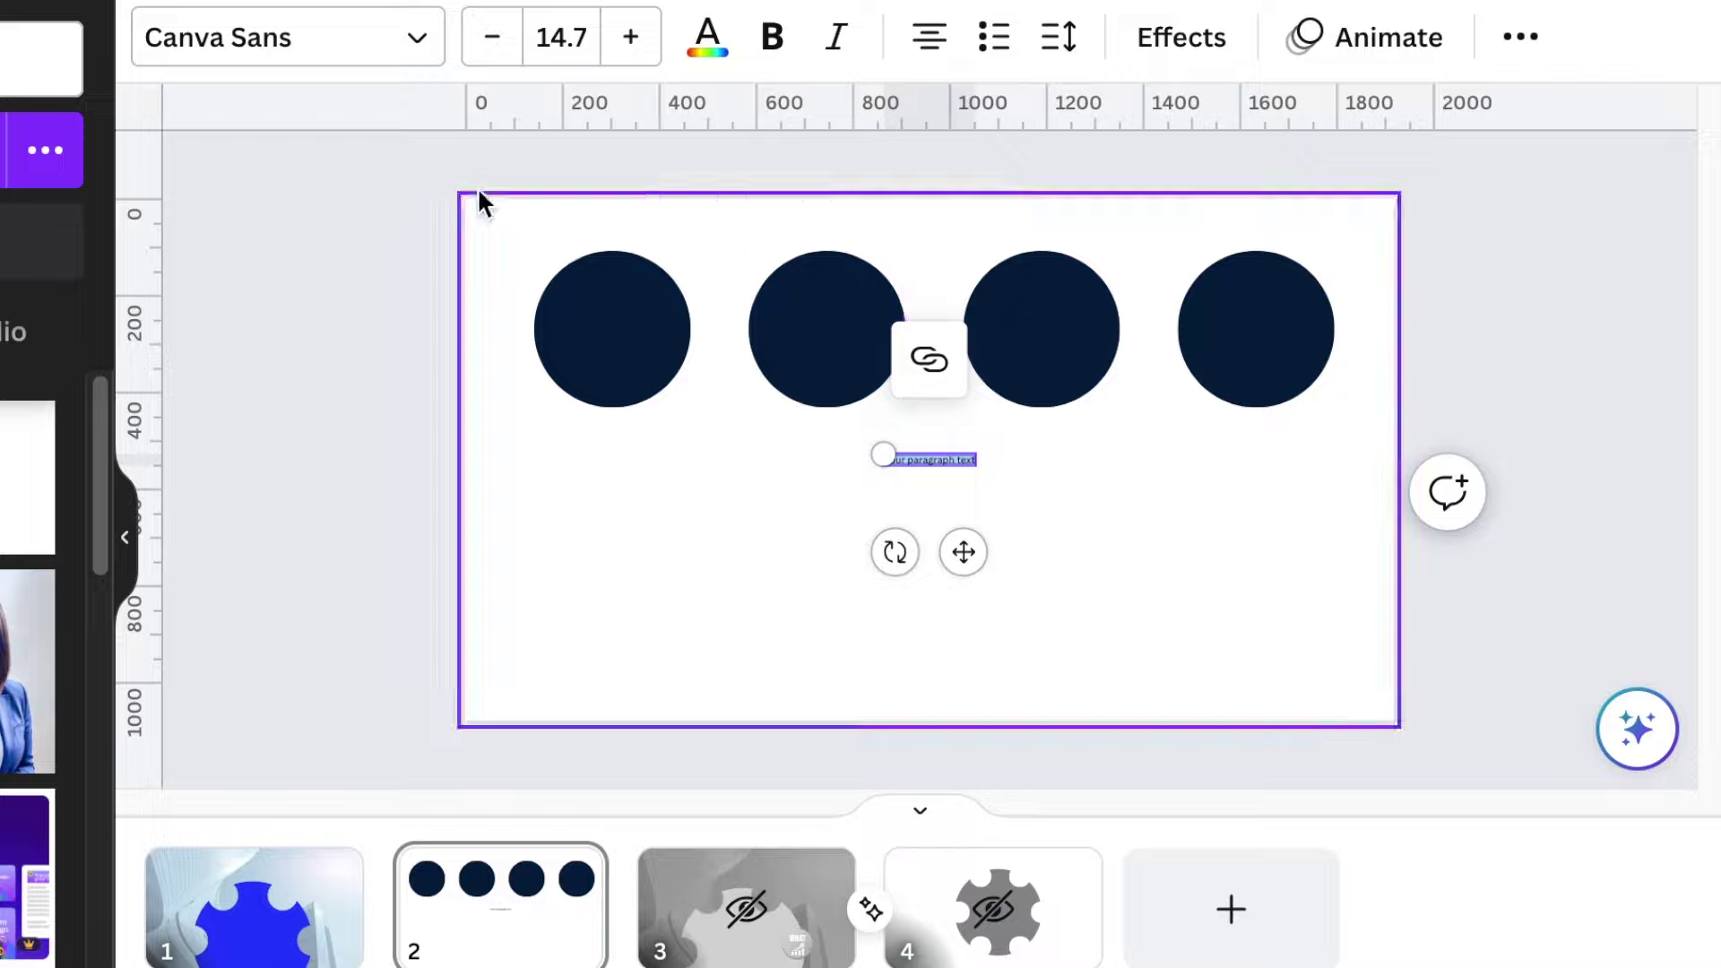
pyautogui.click(415, 39)
pyautogui.click(53, 364)
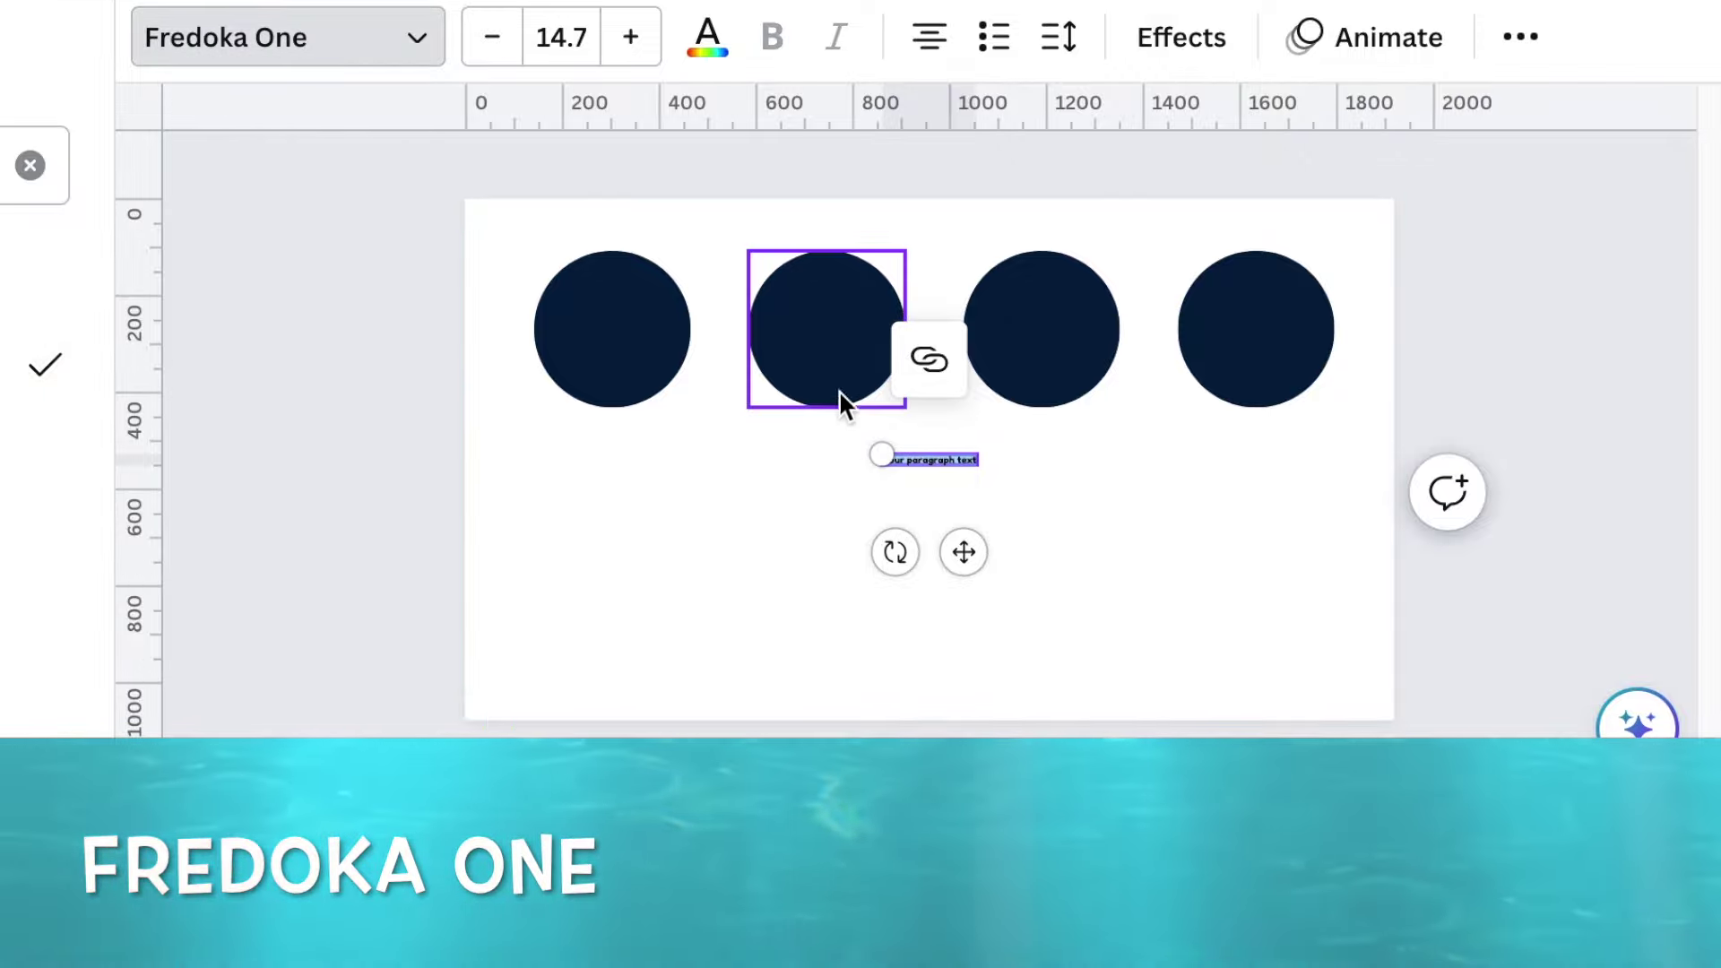
pyautogui.moveTo(882, 454); pyautogui.dragTo(585, 414)
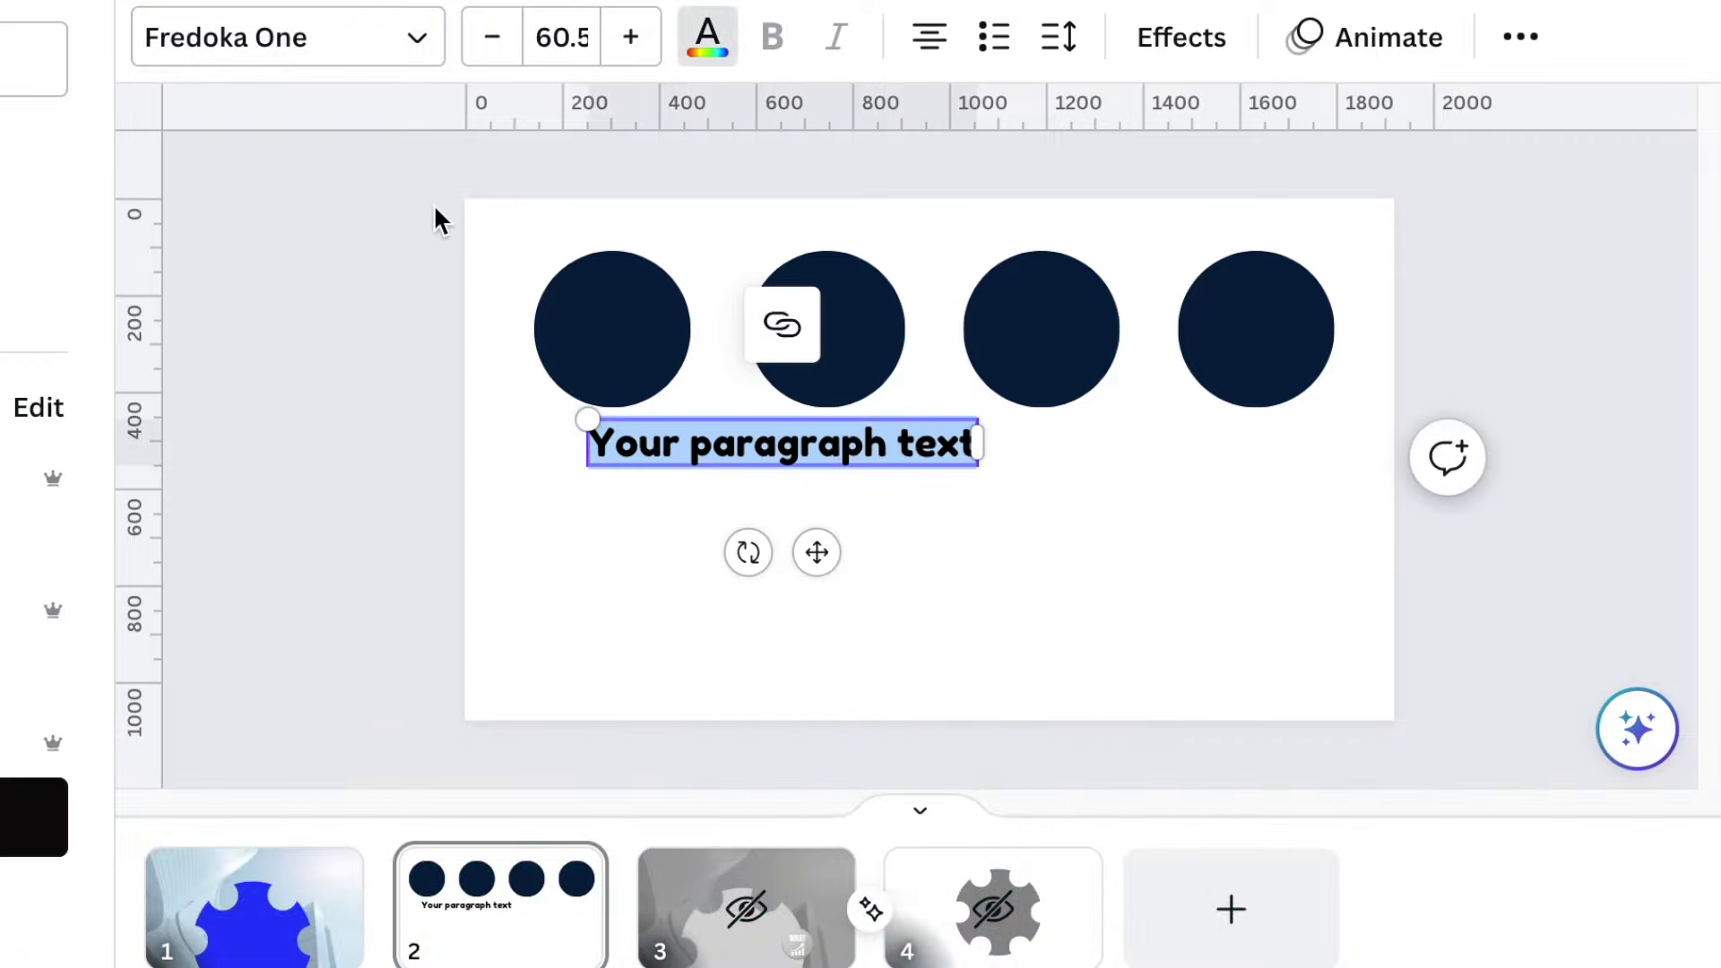
pyautogui.click(39, 340)
pyautogui.moveTo(817, 552); pyautogui.dragTo(725, 416)
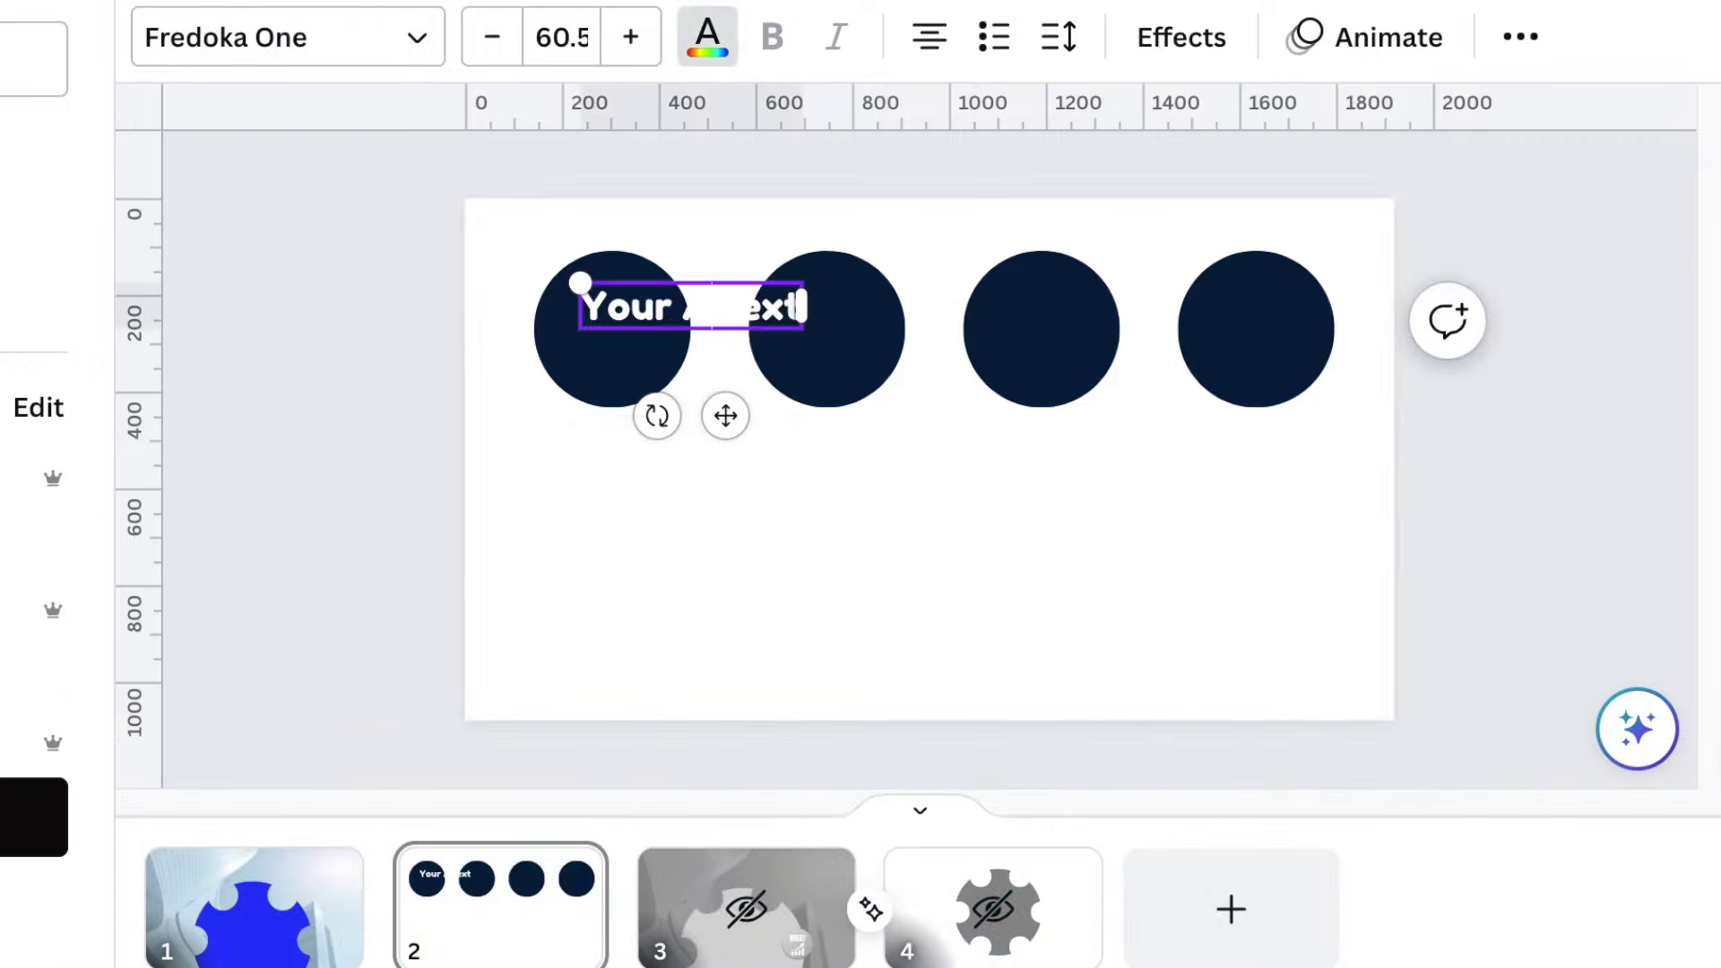
pyautogui.hotkey('ctrl', 'a')
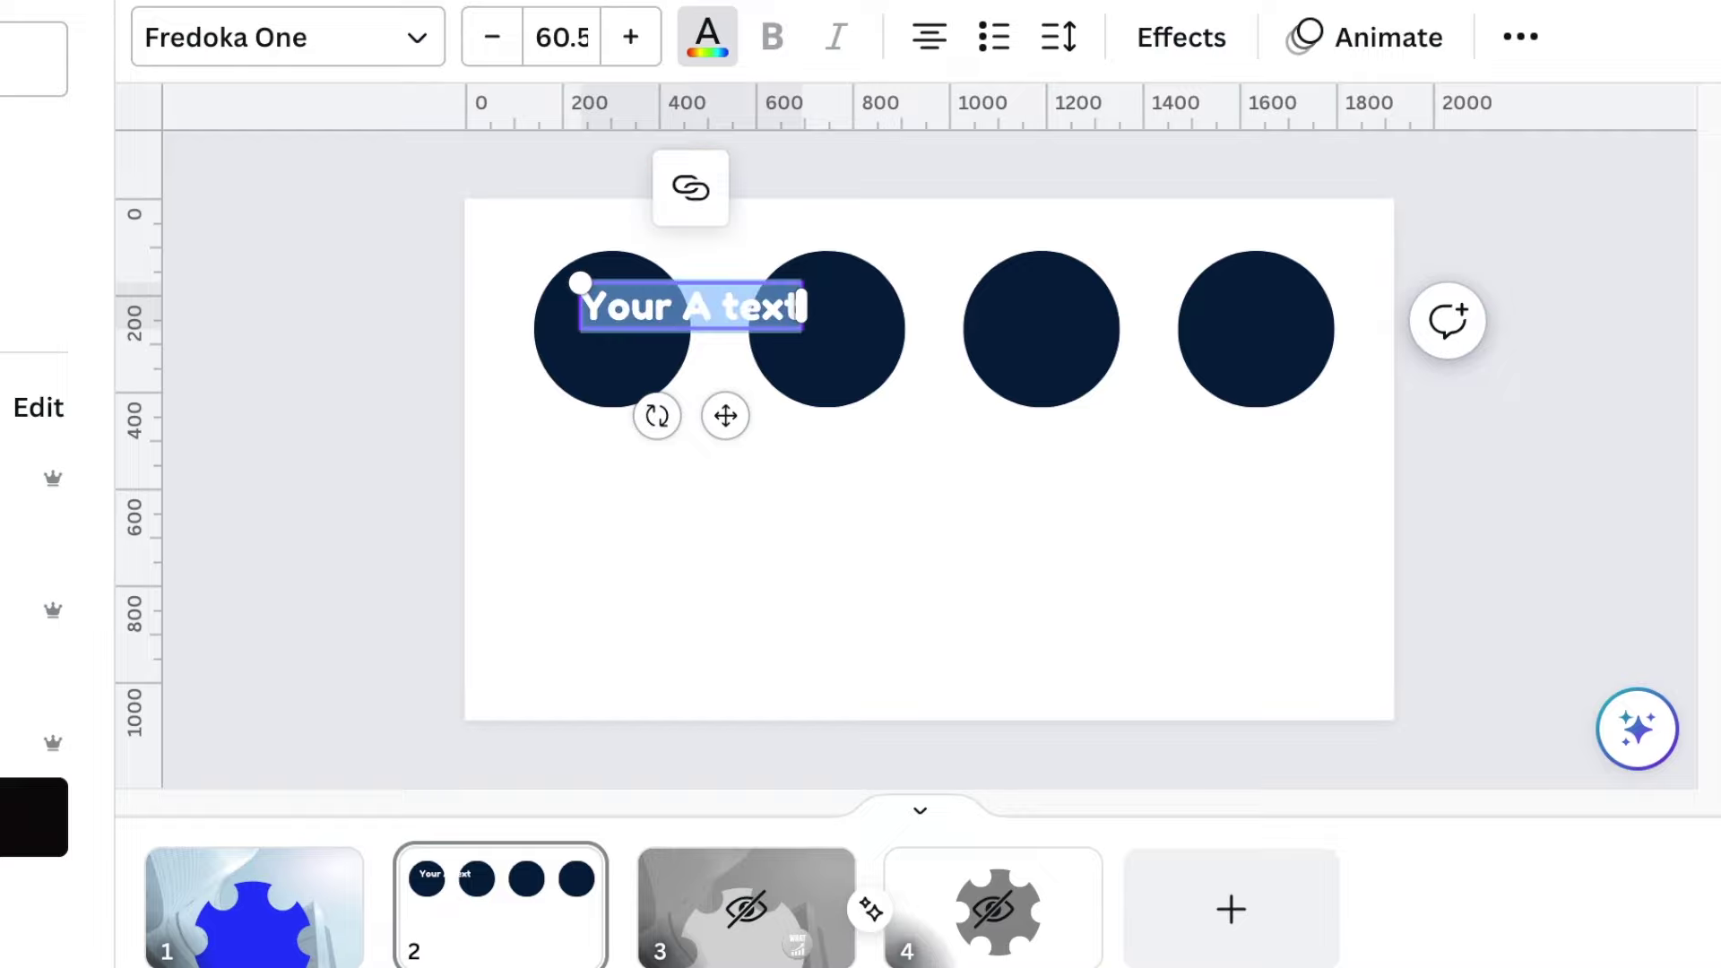
pyautogui.write('WH')
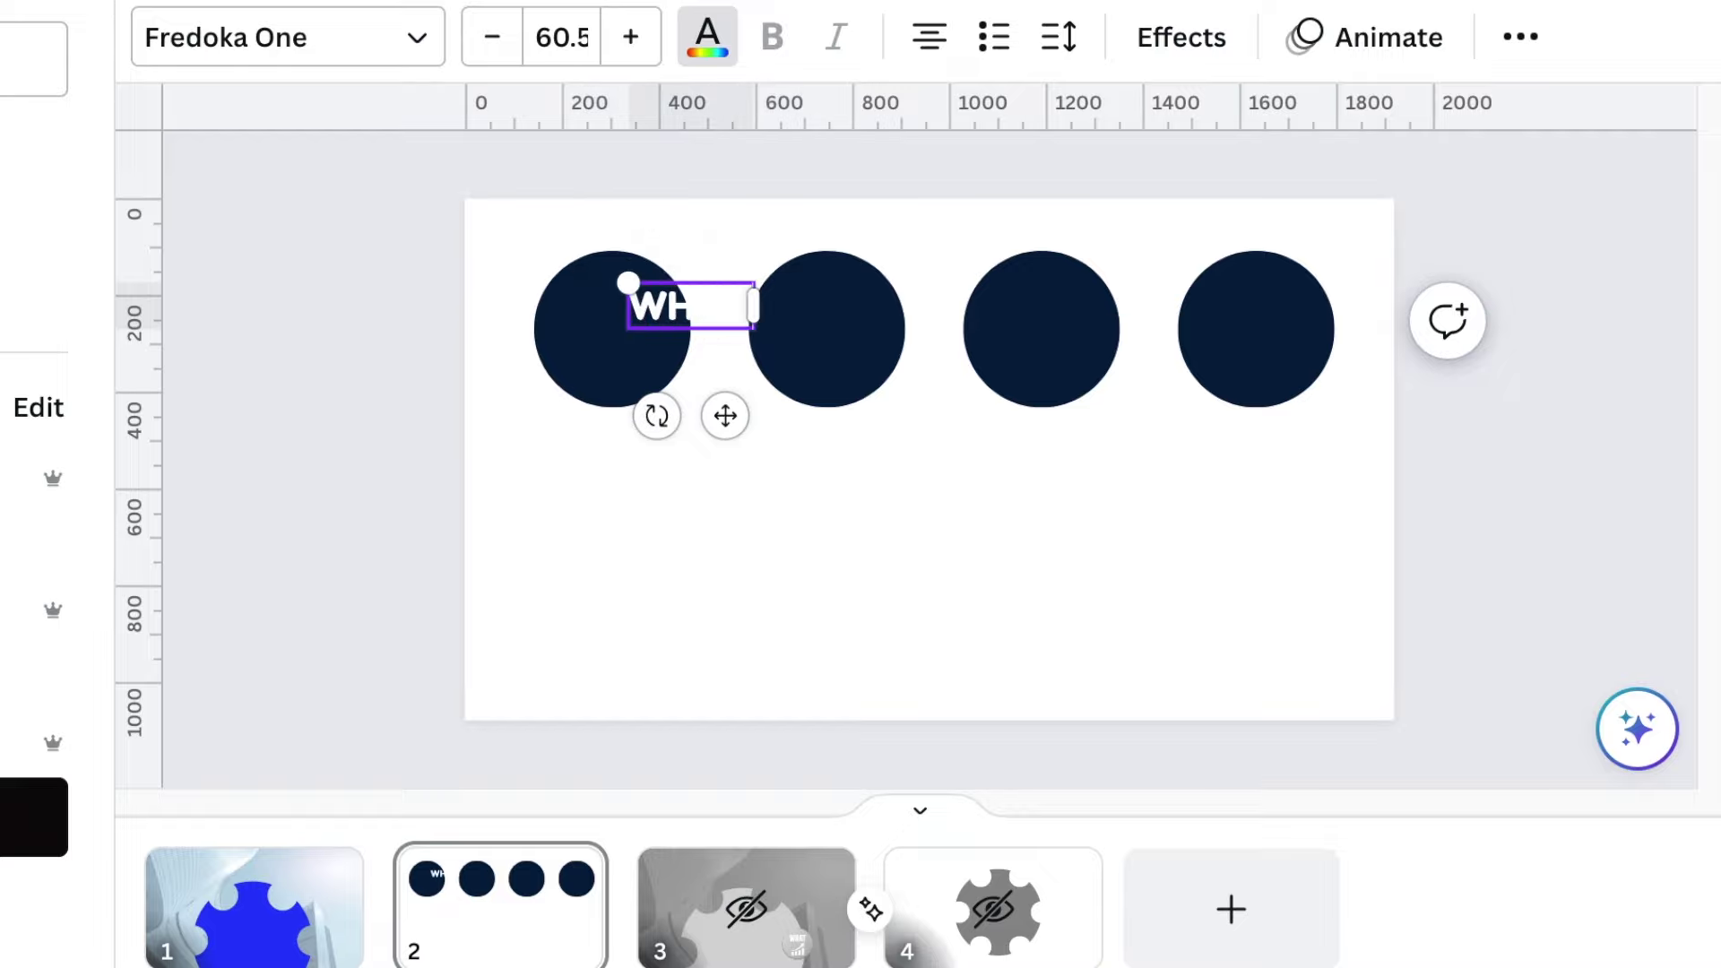
pyautogui.moveTo(732, 415); pyautogui.dragTo(645, 416)
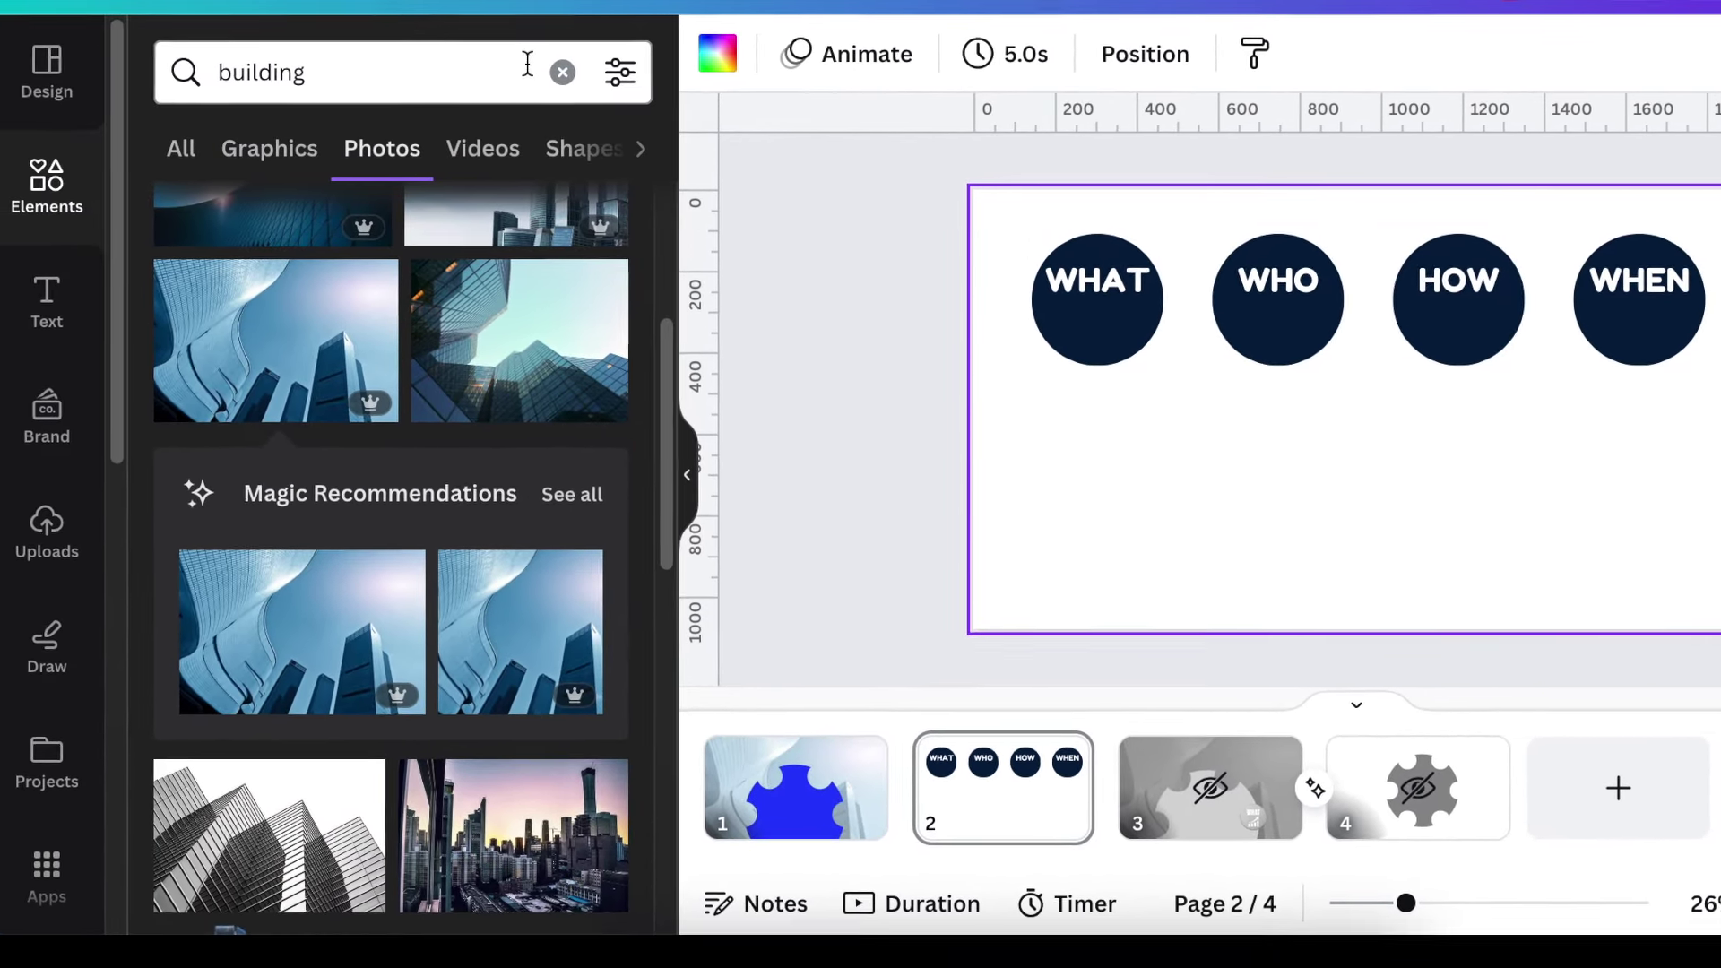
# Search Elements for people, money-hand and question icons, then zoom out to the whole page.
pyautogui.click(570, 76)
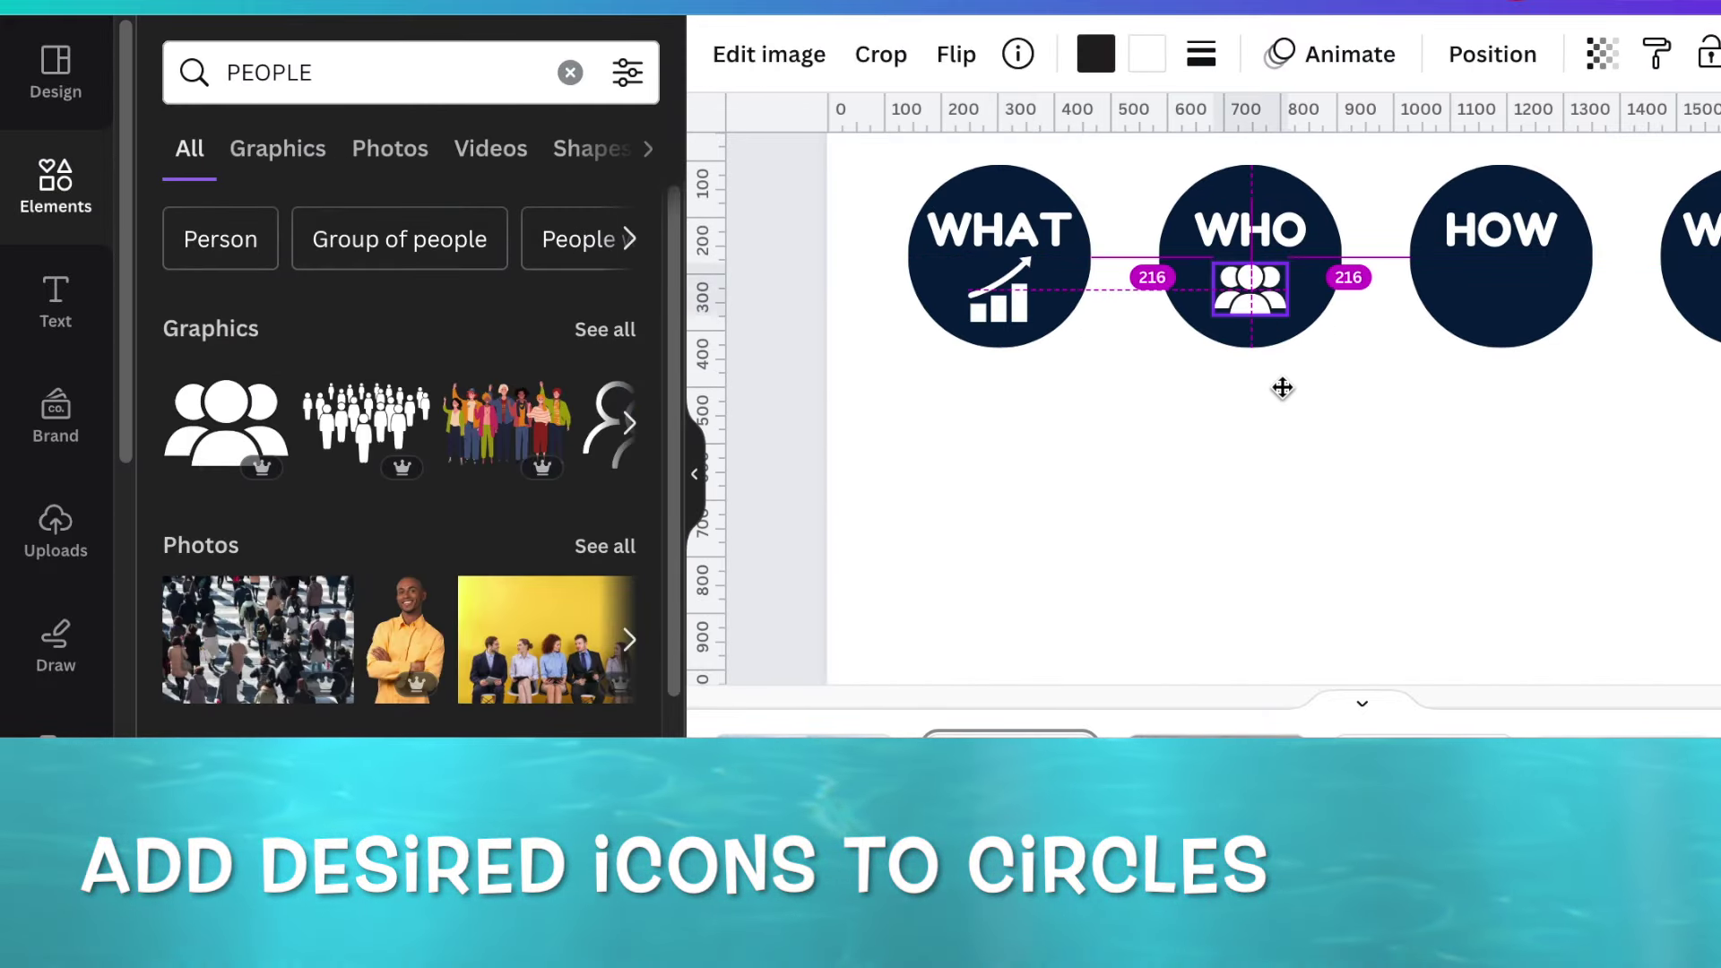
pyautogui.click(212, 72)
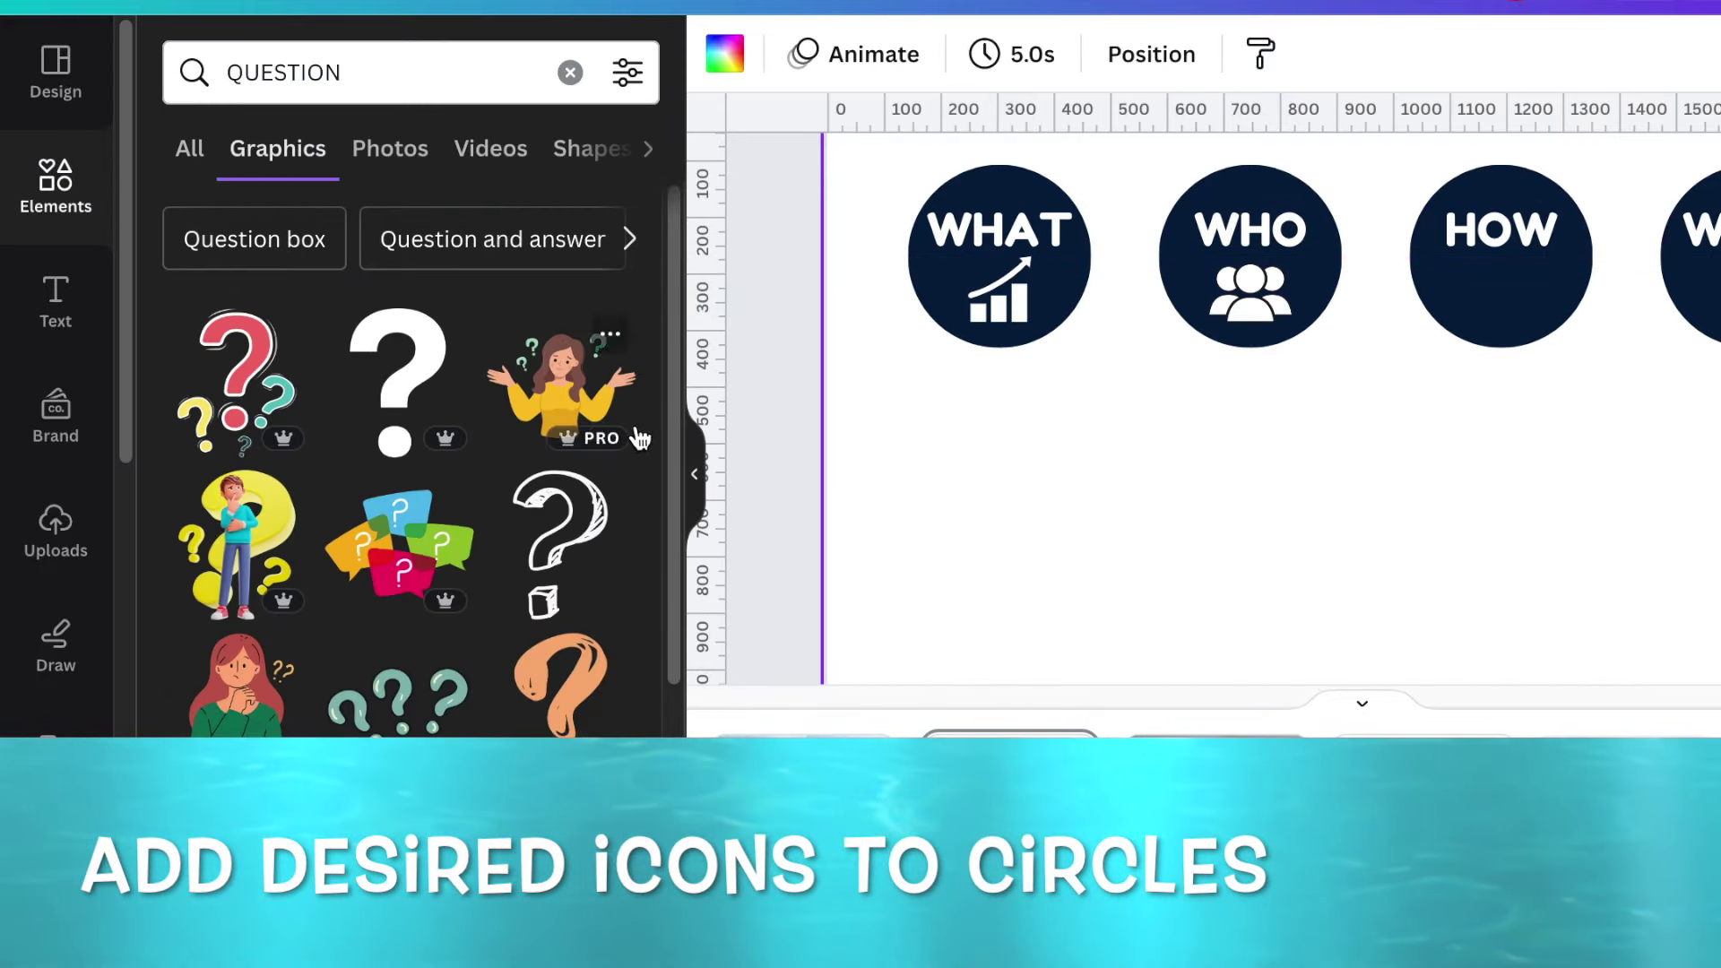
pyautogui.scroll(-3, 376, 538)
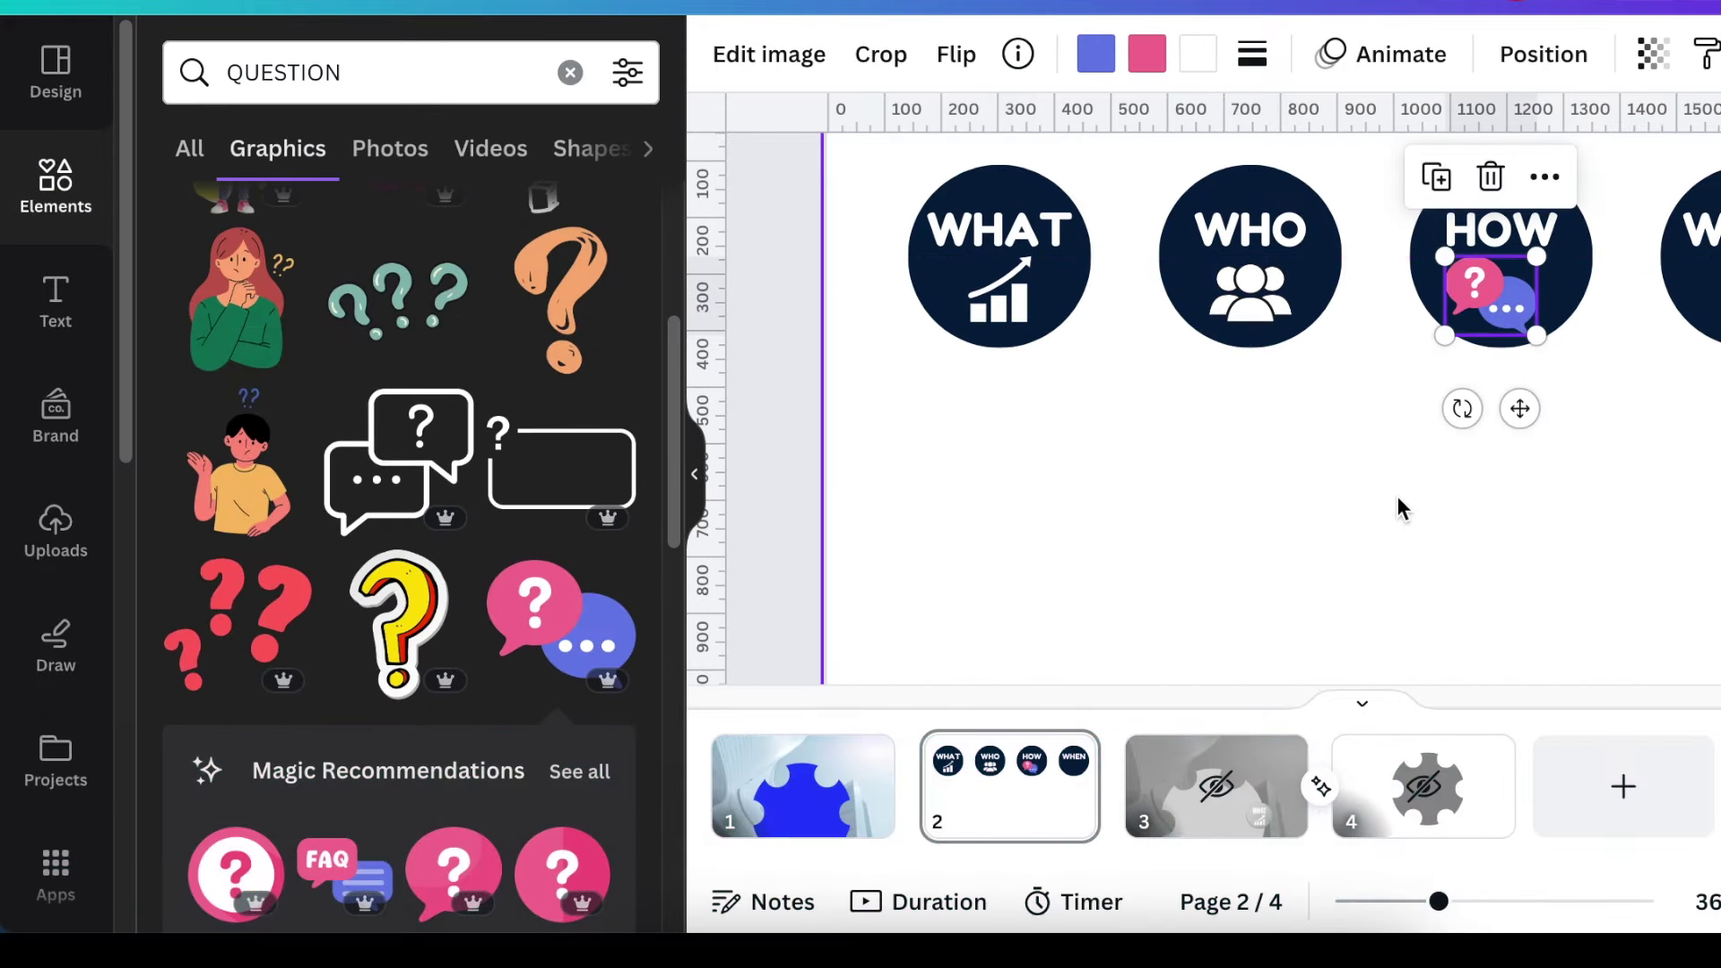
pyautogui.click(332, 72)
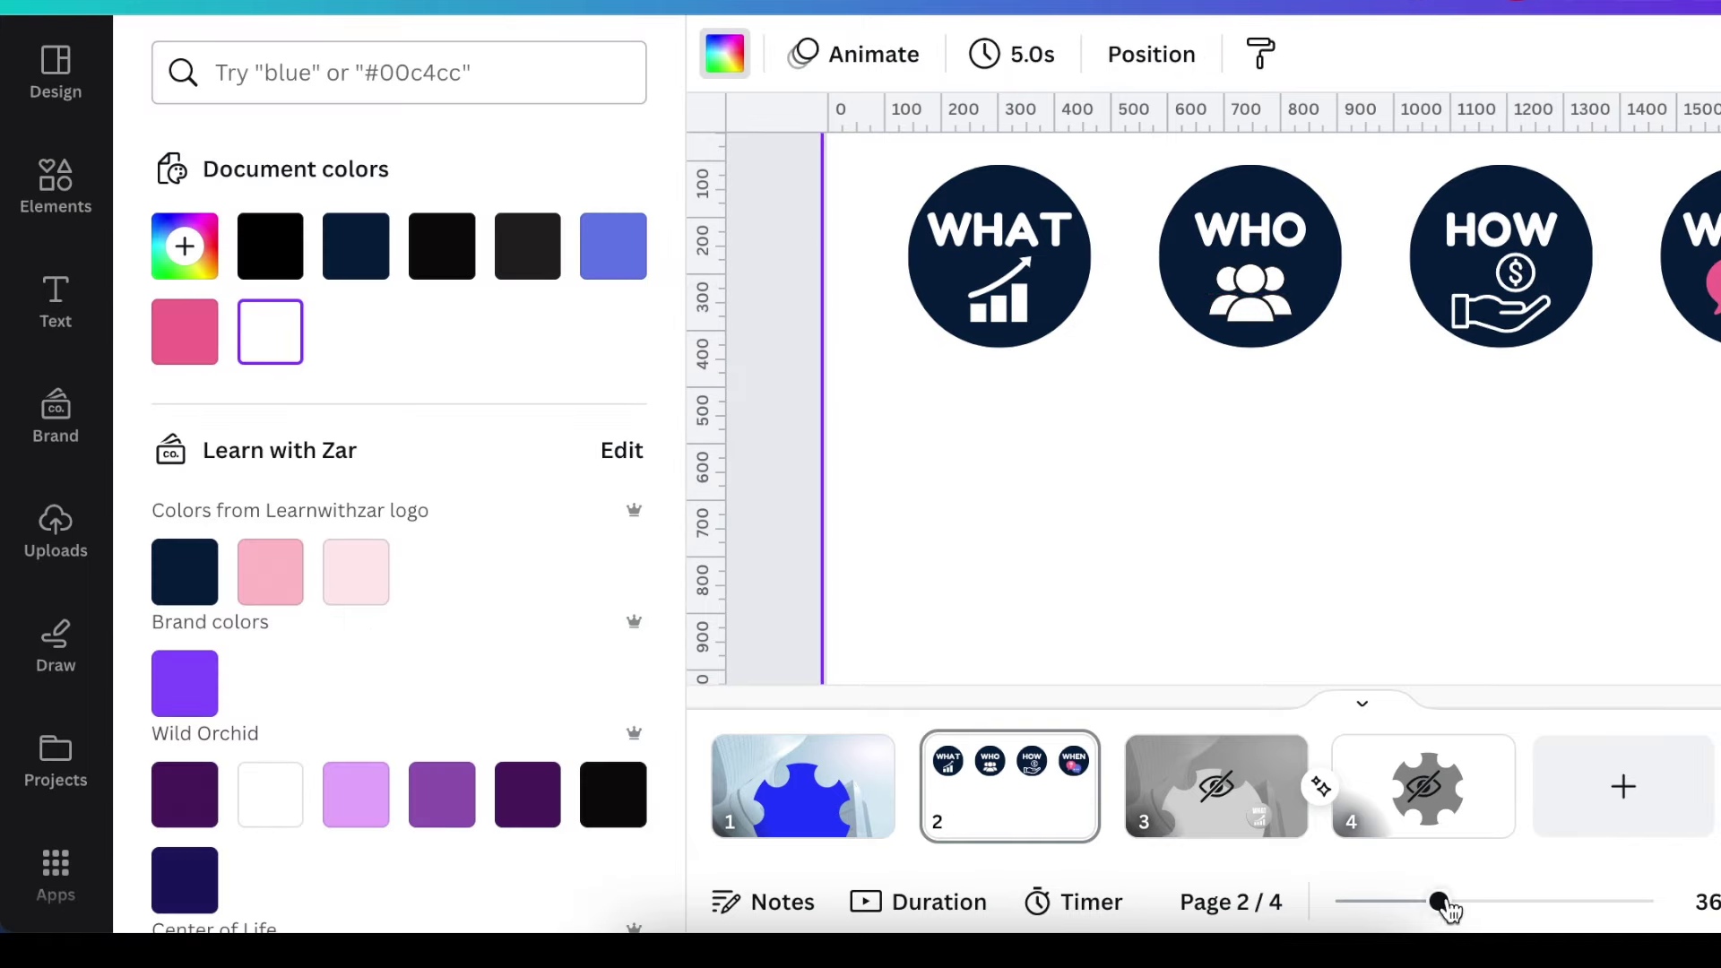
pyautogui.moveTo(1439, 902); pyautogui.dragTo(1426, 906)
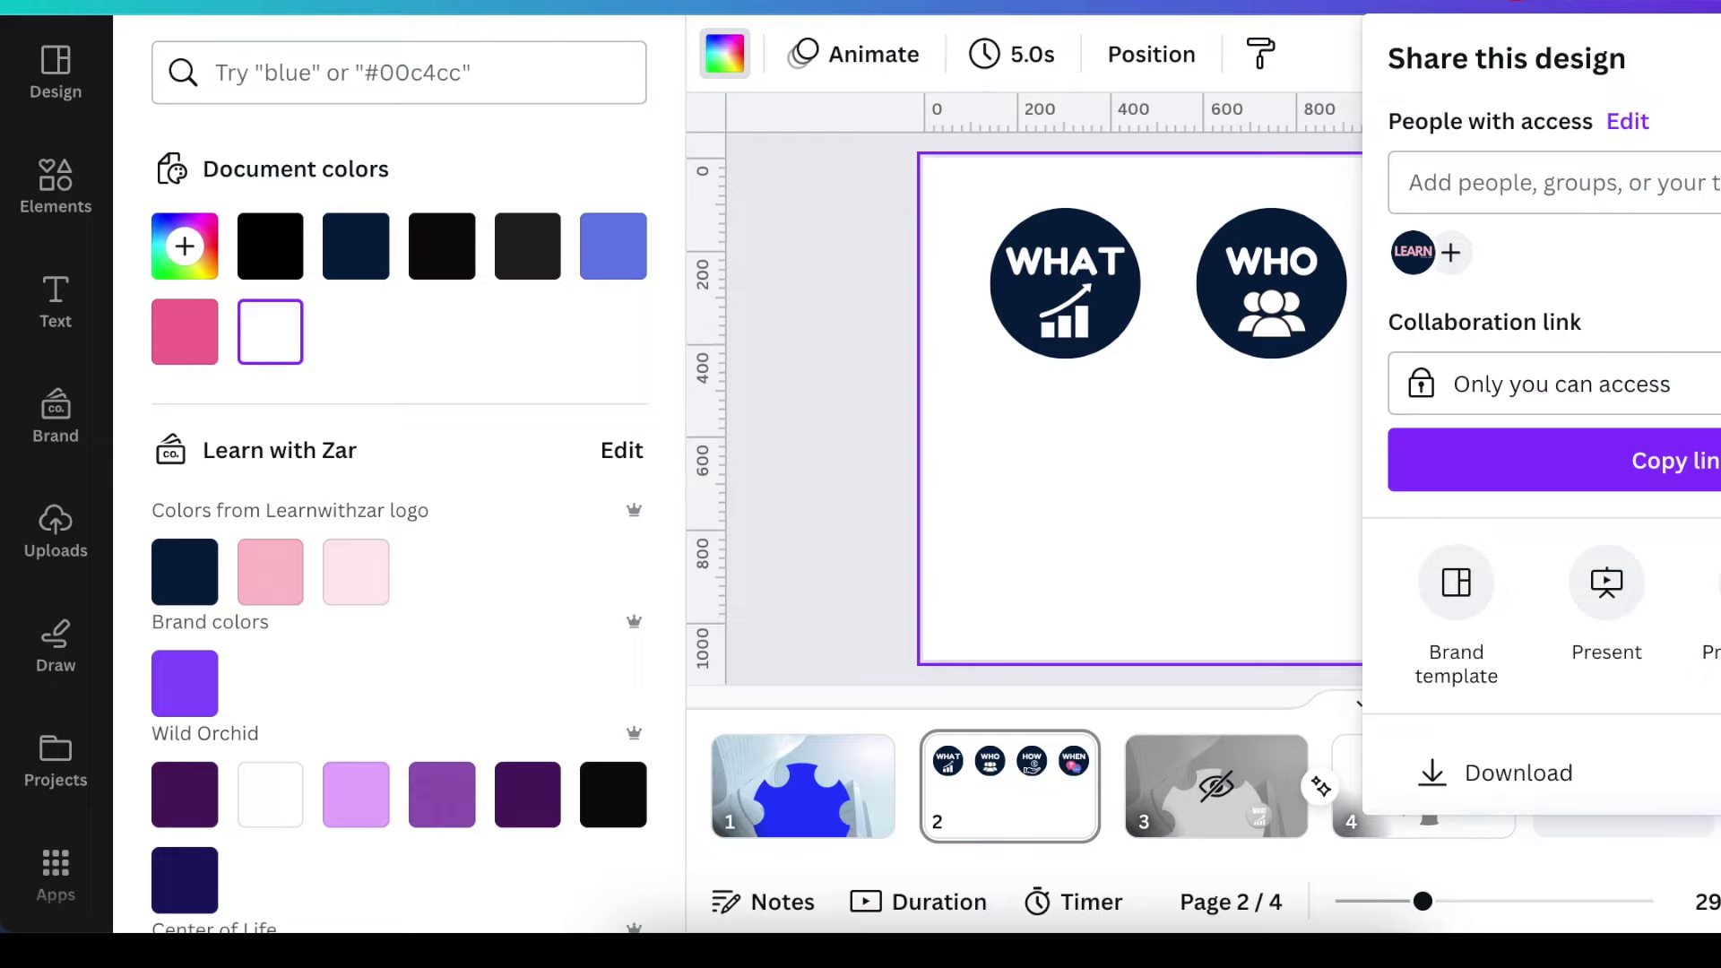
# Download page 2 as a transparent-background PNG, then switch to page 1.
pyautogui.click(1519, 773)
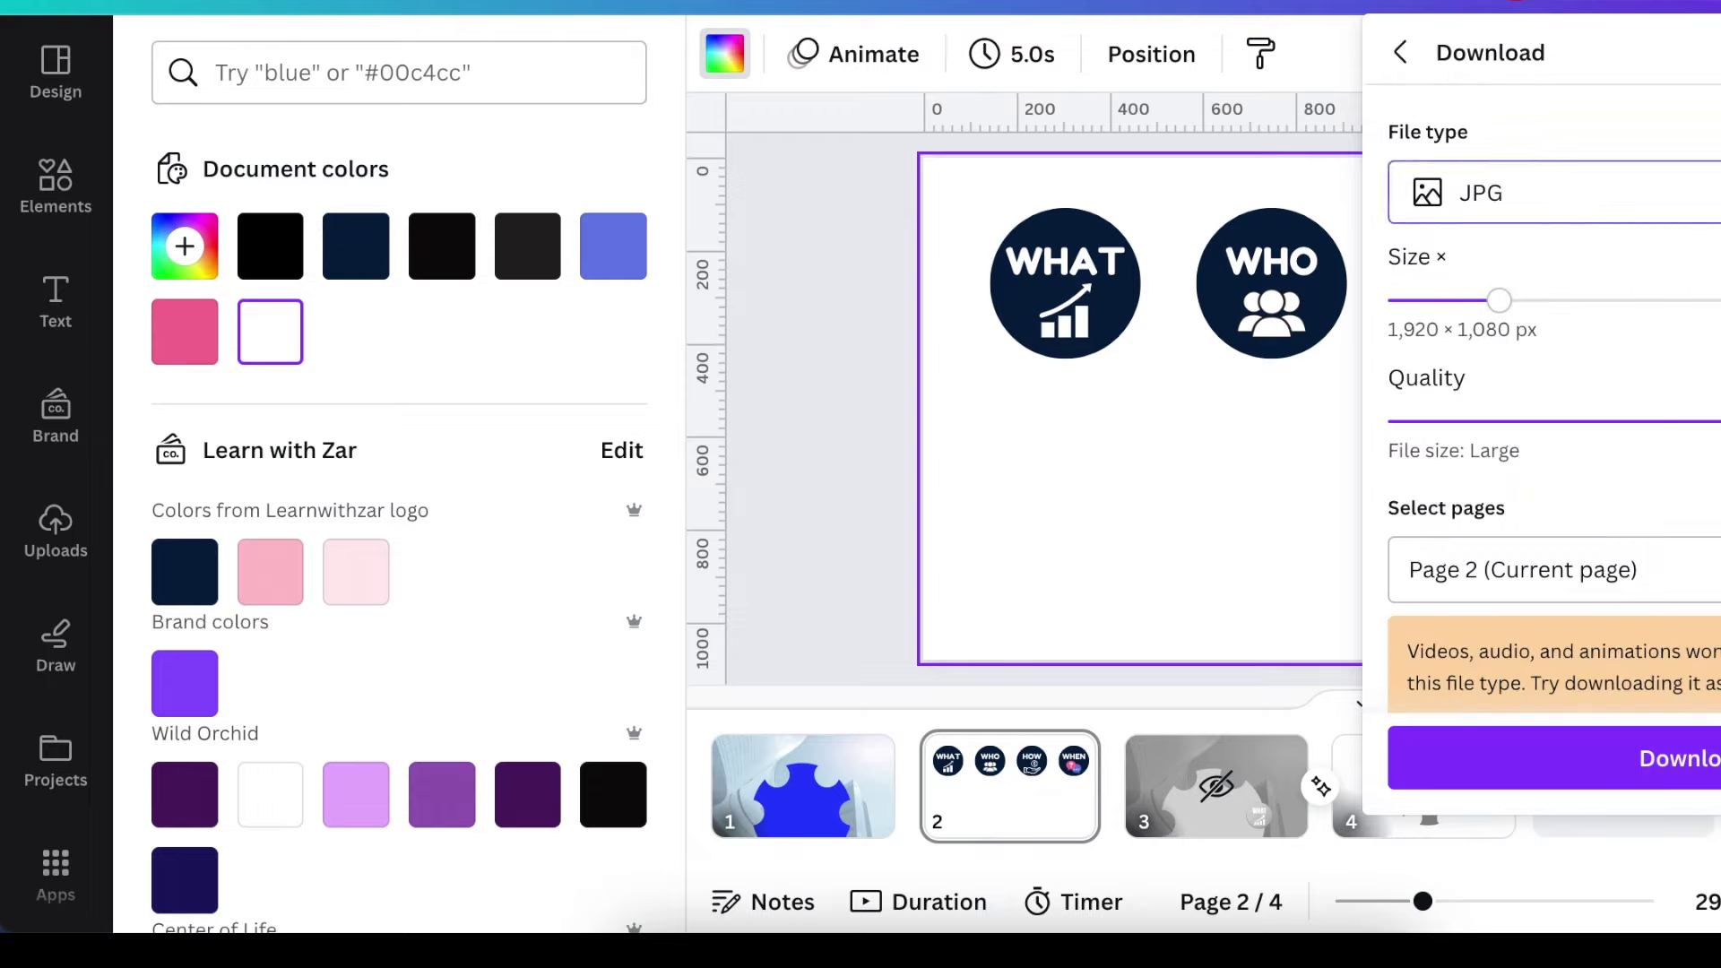
pyautogui.click(1524, 193)
pyautogui.click(1426, 359)
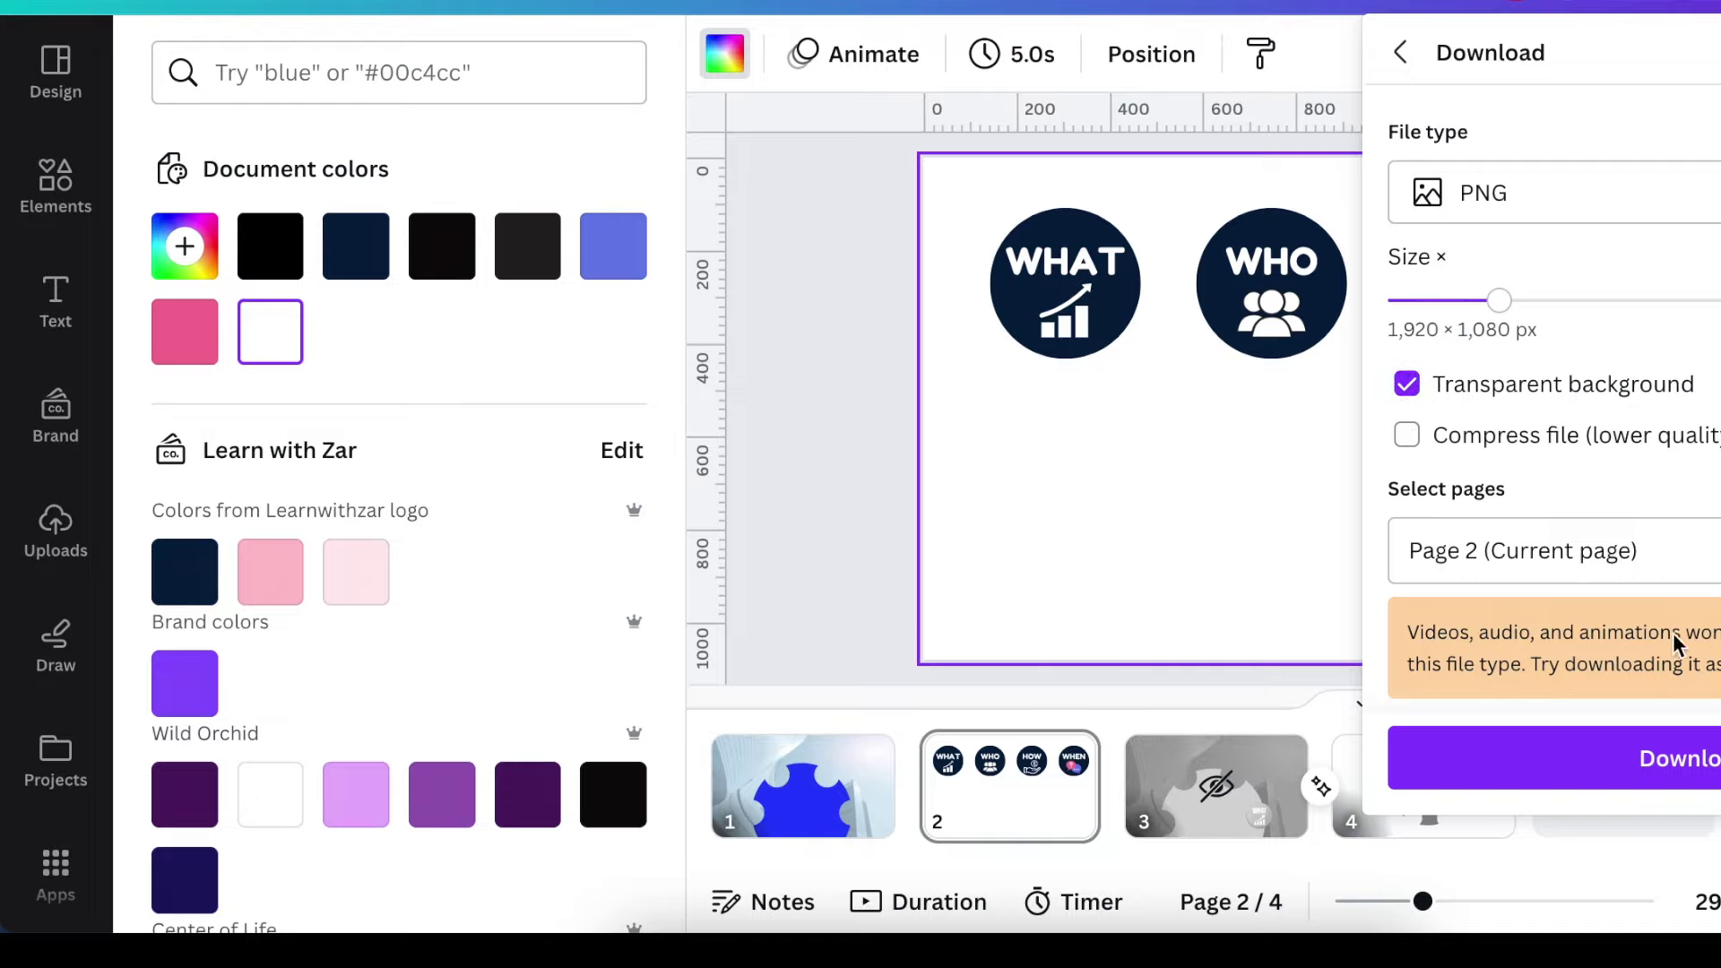
pyautogui.click(1691, 768)
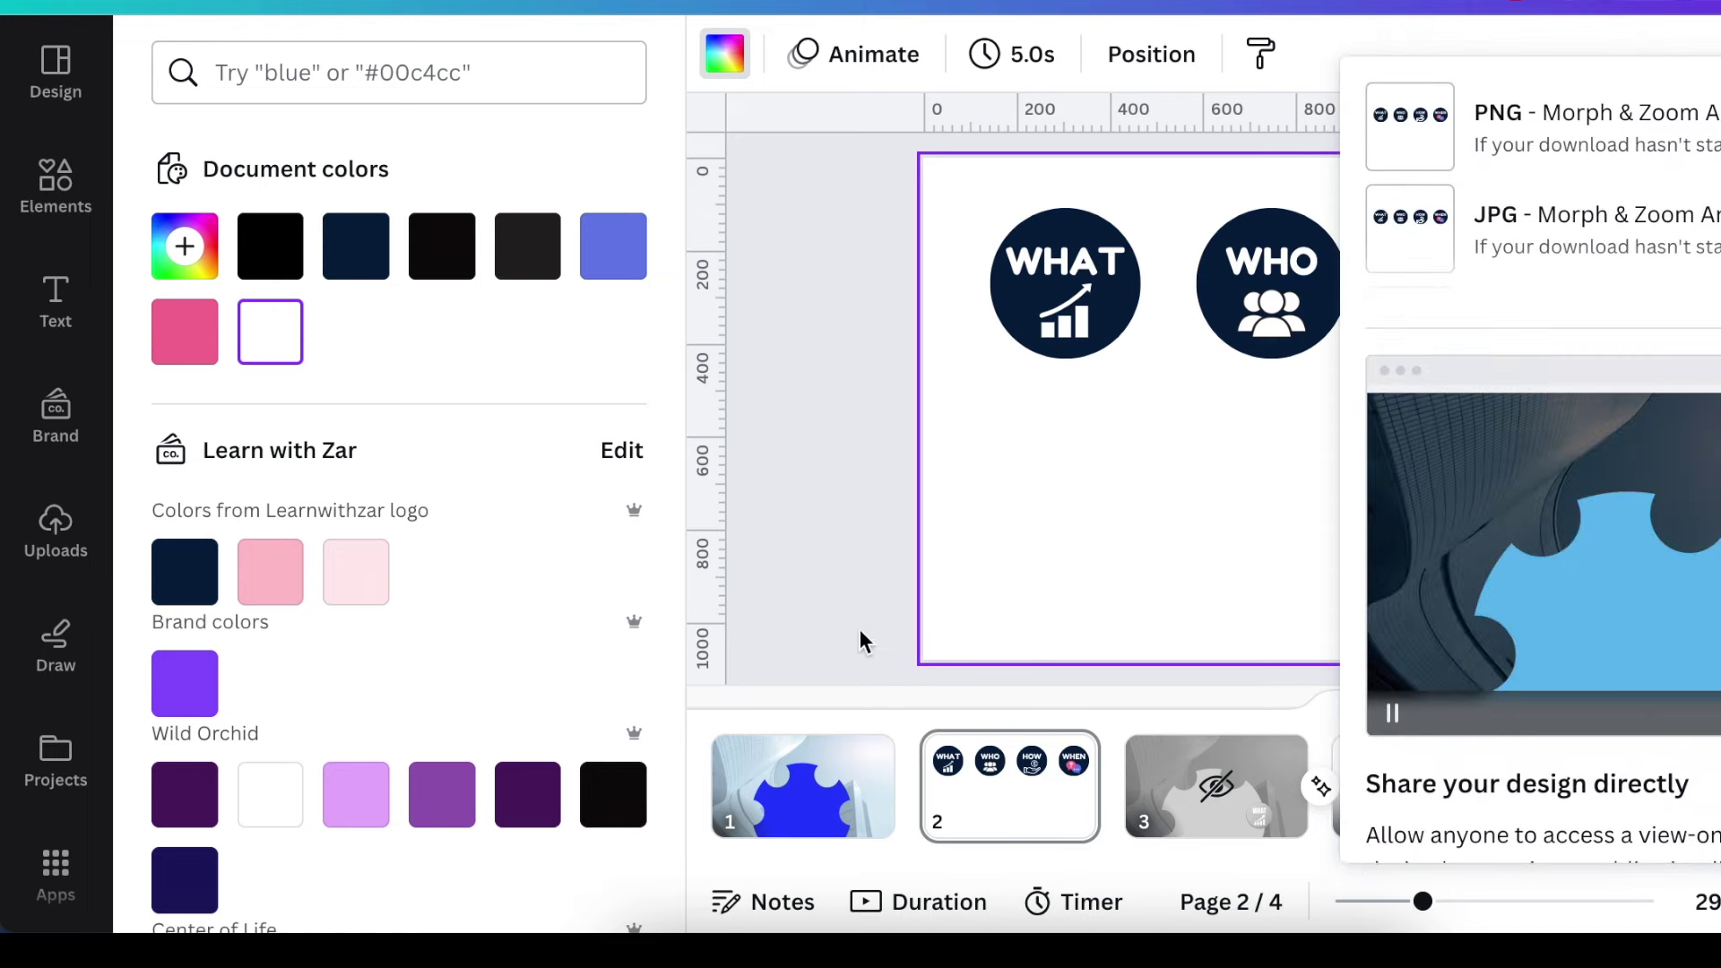
pyautogui.click(814, 812)
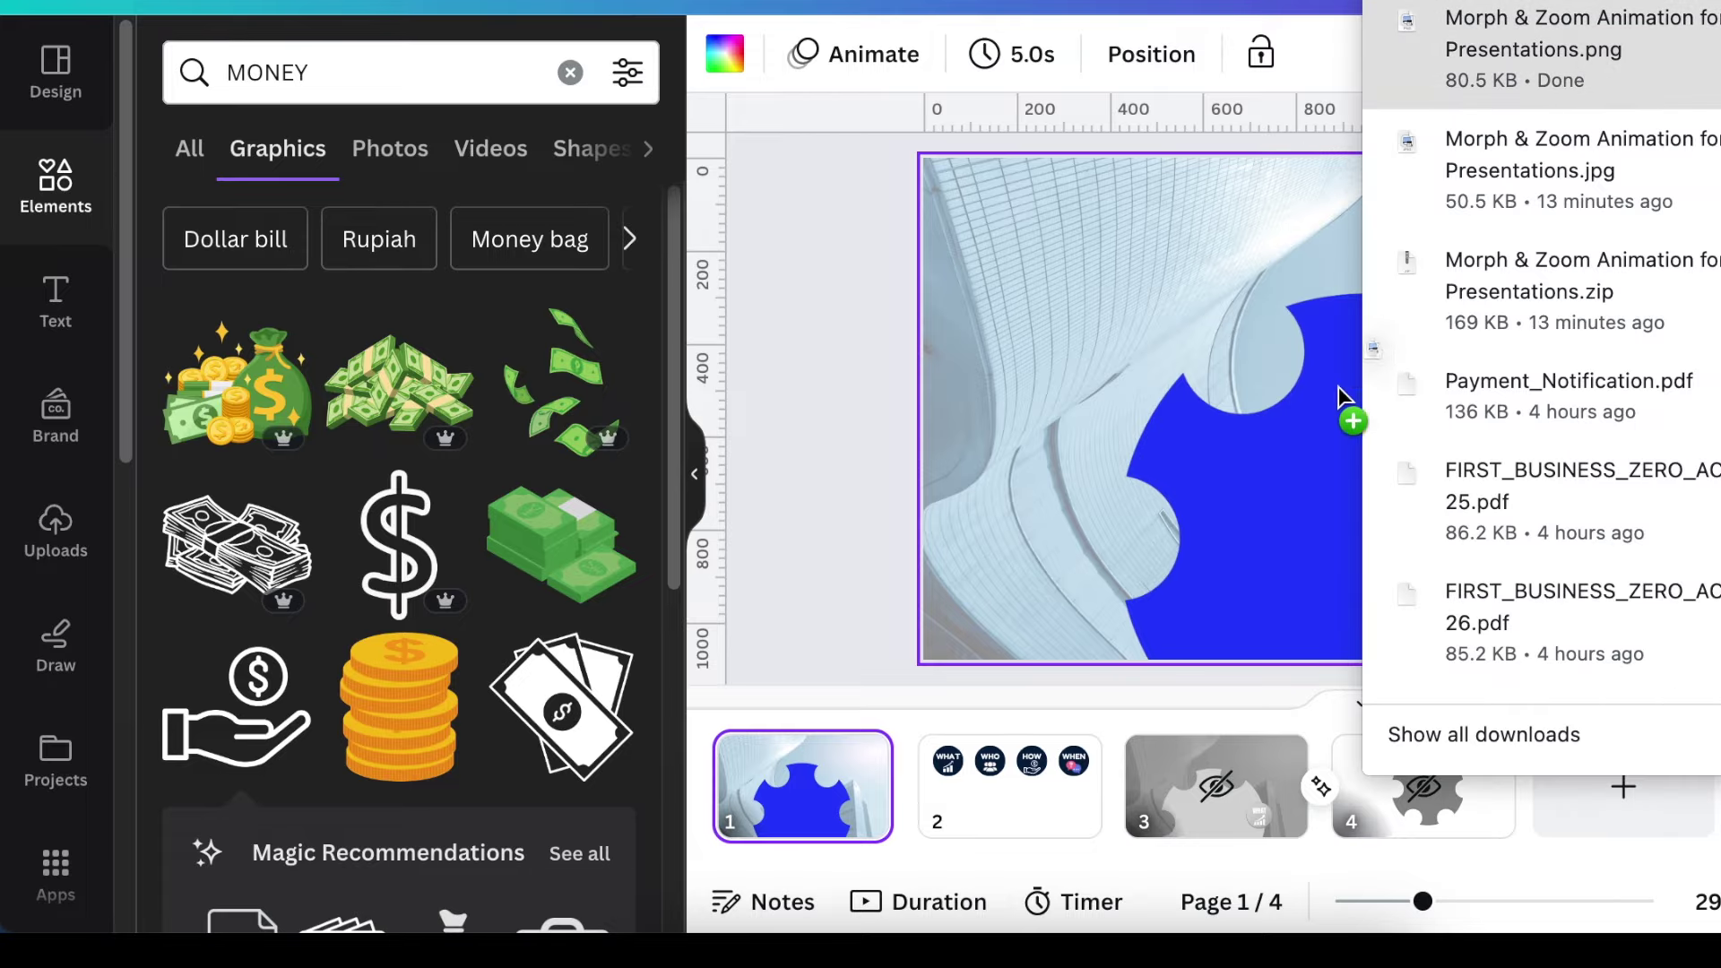
pyautogui.click(1229, 549)
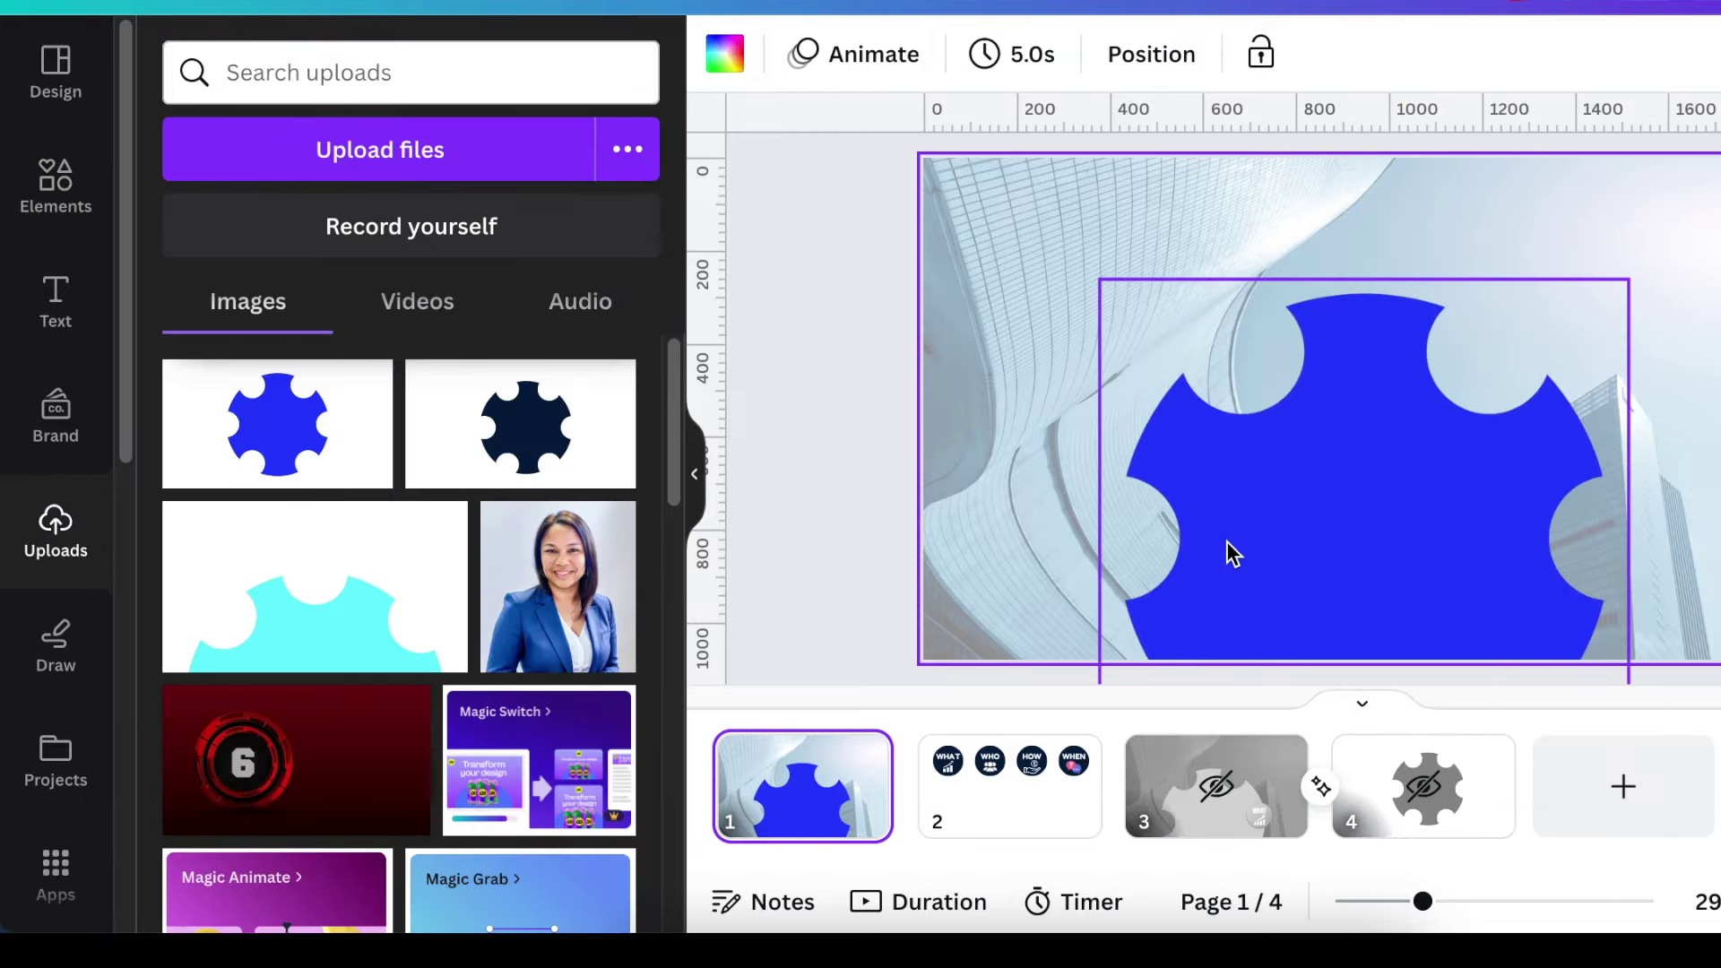
# Trim the icon row's bottom, duplicate it, and park the copy at the page's right.
pyautogui.moveTo(1377, 541); pyautogui.dragTo(1323, 339)
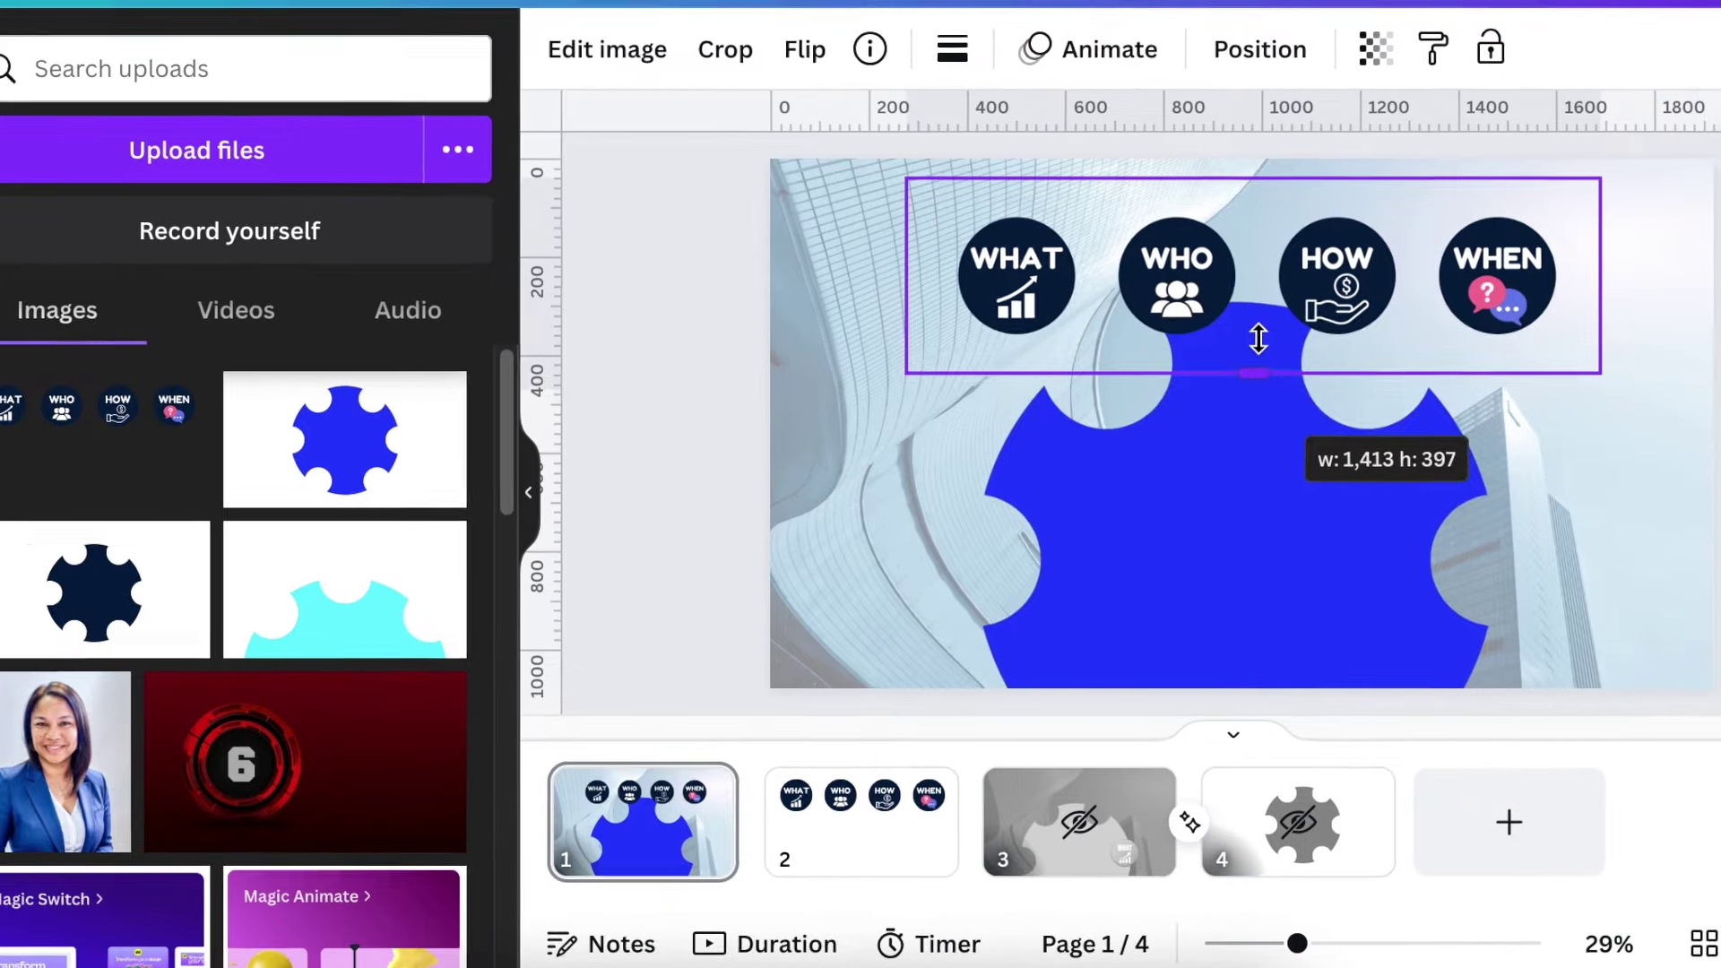
pyautogui.moveTo(1049, 360); pyautogui.dragTo(1049, 362)
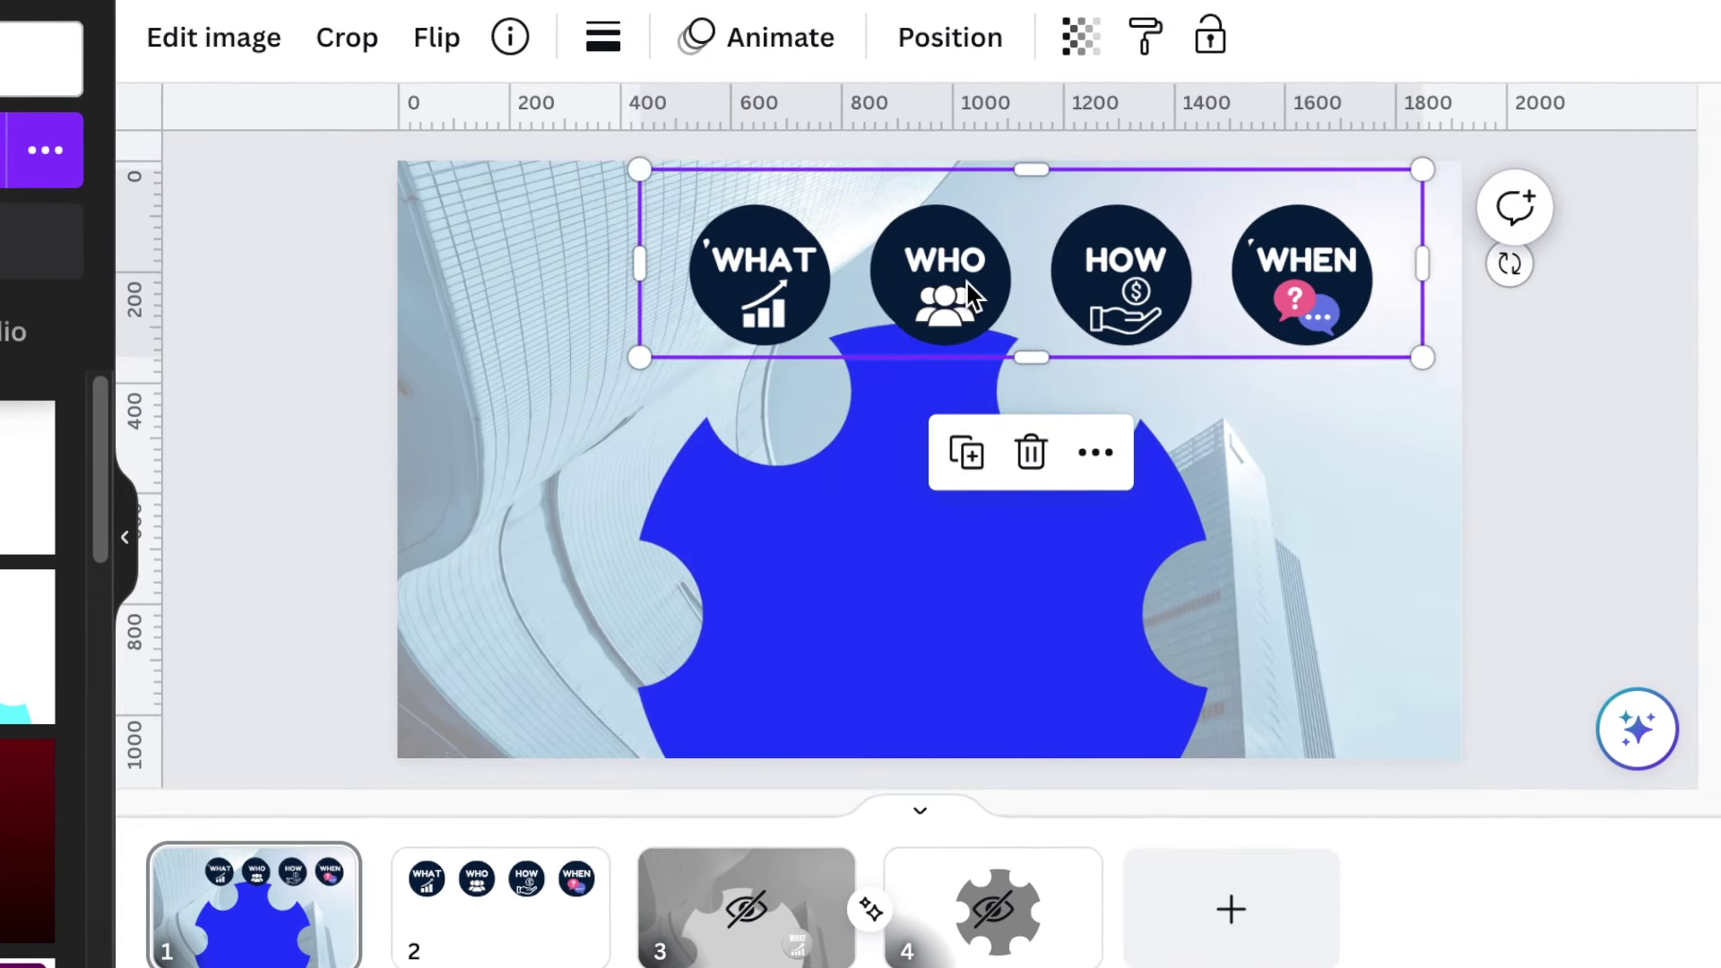
pyautogui.hotkey('ctrl', 'd')
pyautogui.moveTo(1031, 292); pyautogui.dragTo(1515, 282)
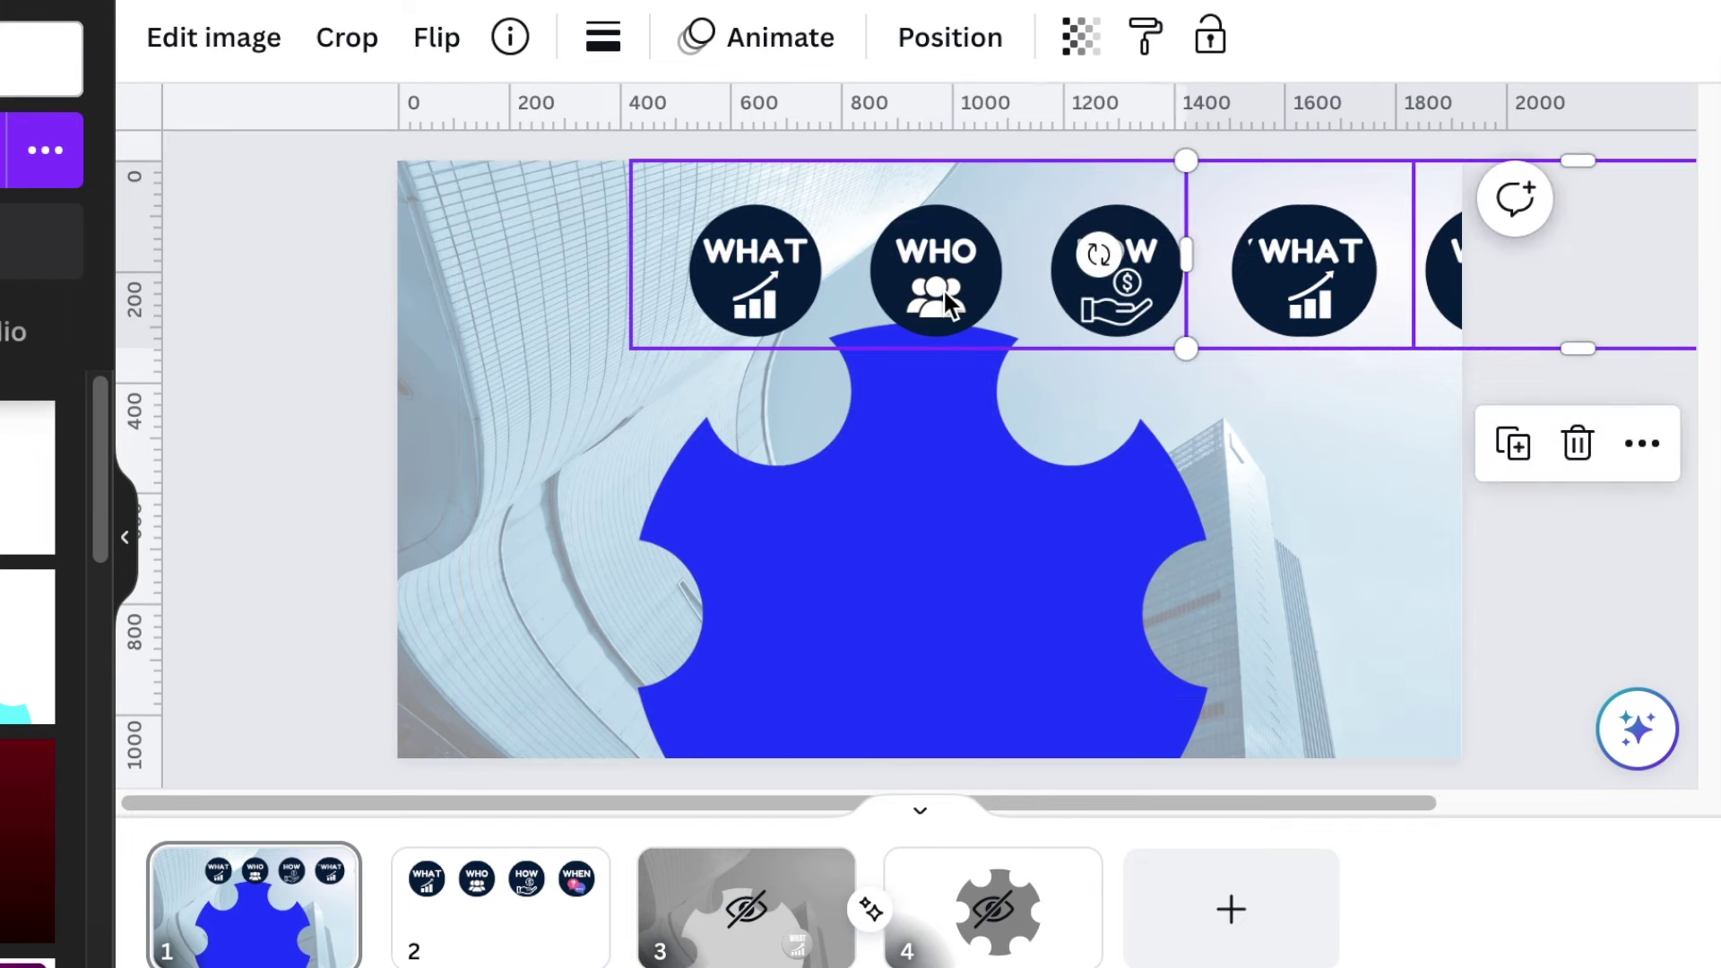
# Crop the original row to just the WHAT circle, enlarge it, and place it at the wheel's left edge.
pyautogui.click(1060, 303)
pyautogui.moveTo(1059, 303); pyautogui.dragTo(886, 303)
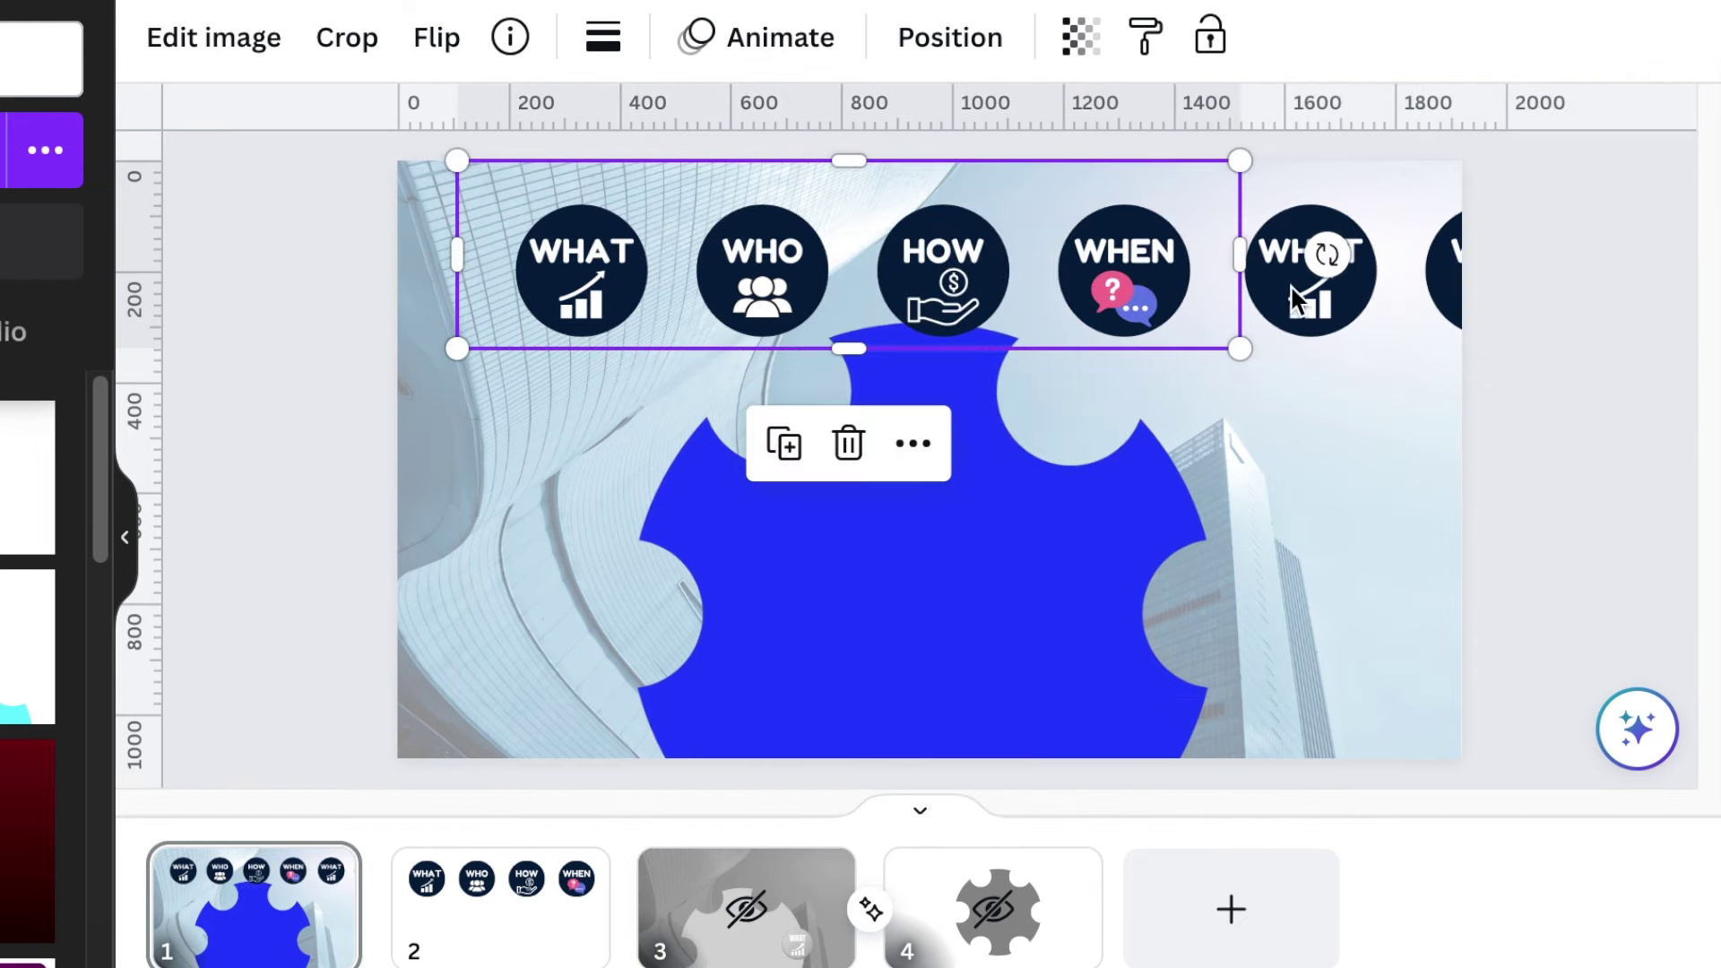
pyautogui.moveTo(1150, 258); pyautogui.dragTo(664, 256)
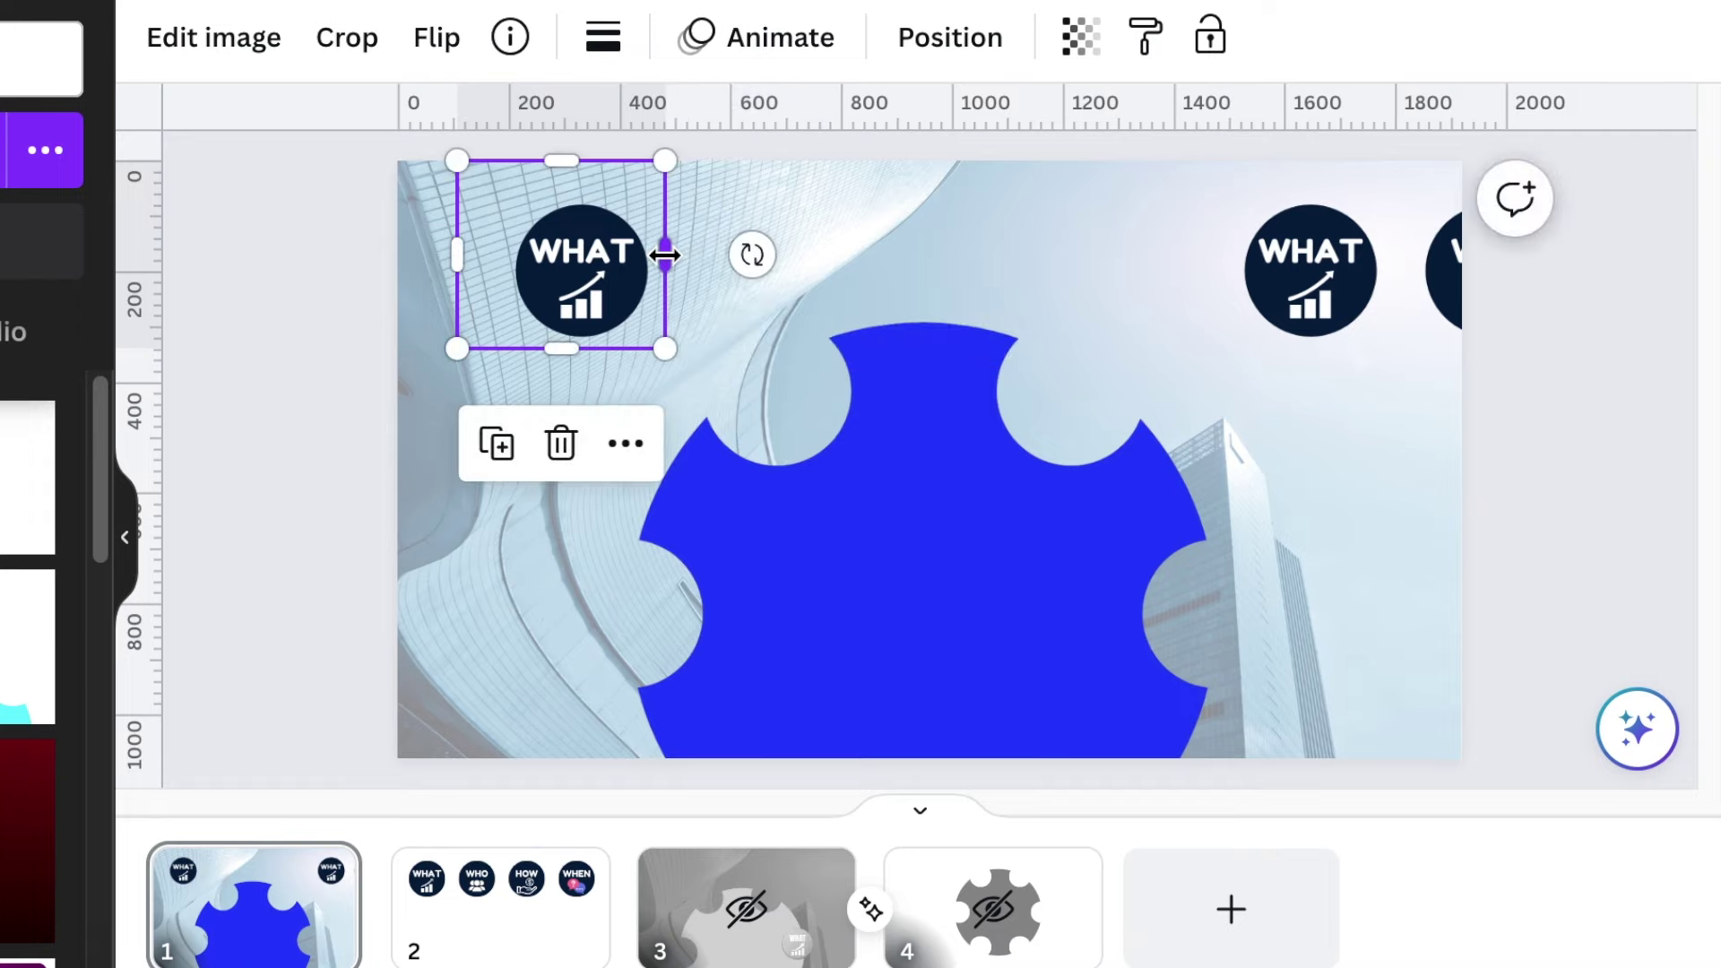
pyautogui.moveTo(665, 348); pyautogui.dragTo(742, 418)
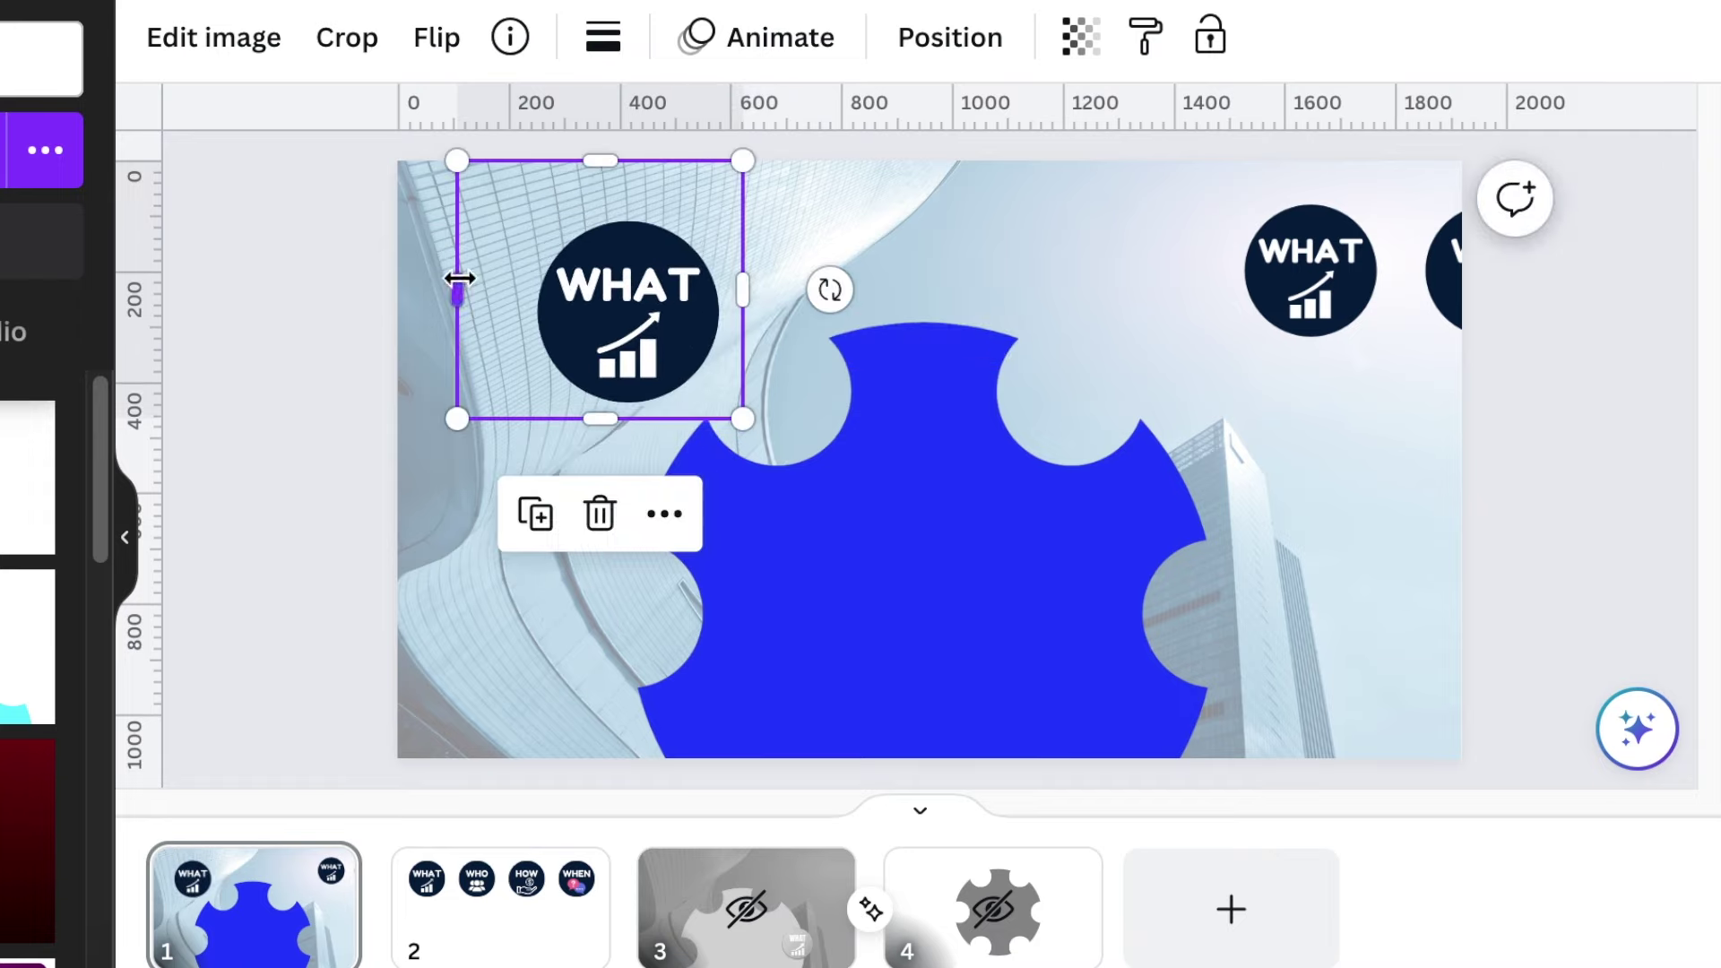
pyautogui.moveTo(466, 286); pyautogui.dragTo(524, 287)
pyautogui.moveTo(634, 161); pyautogui.dragTo(626, 198)
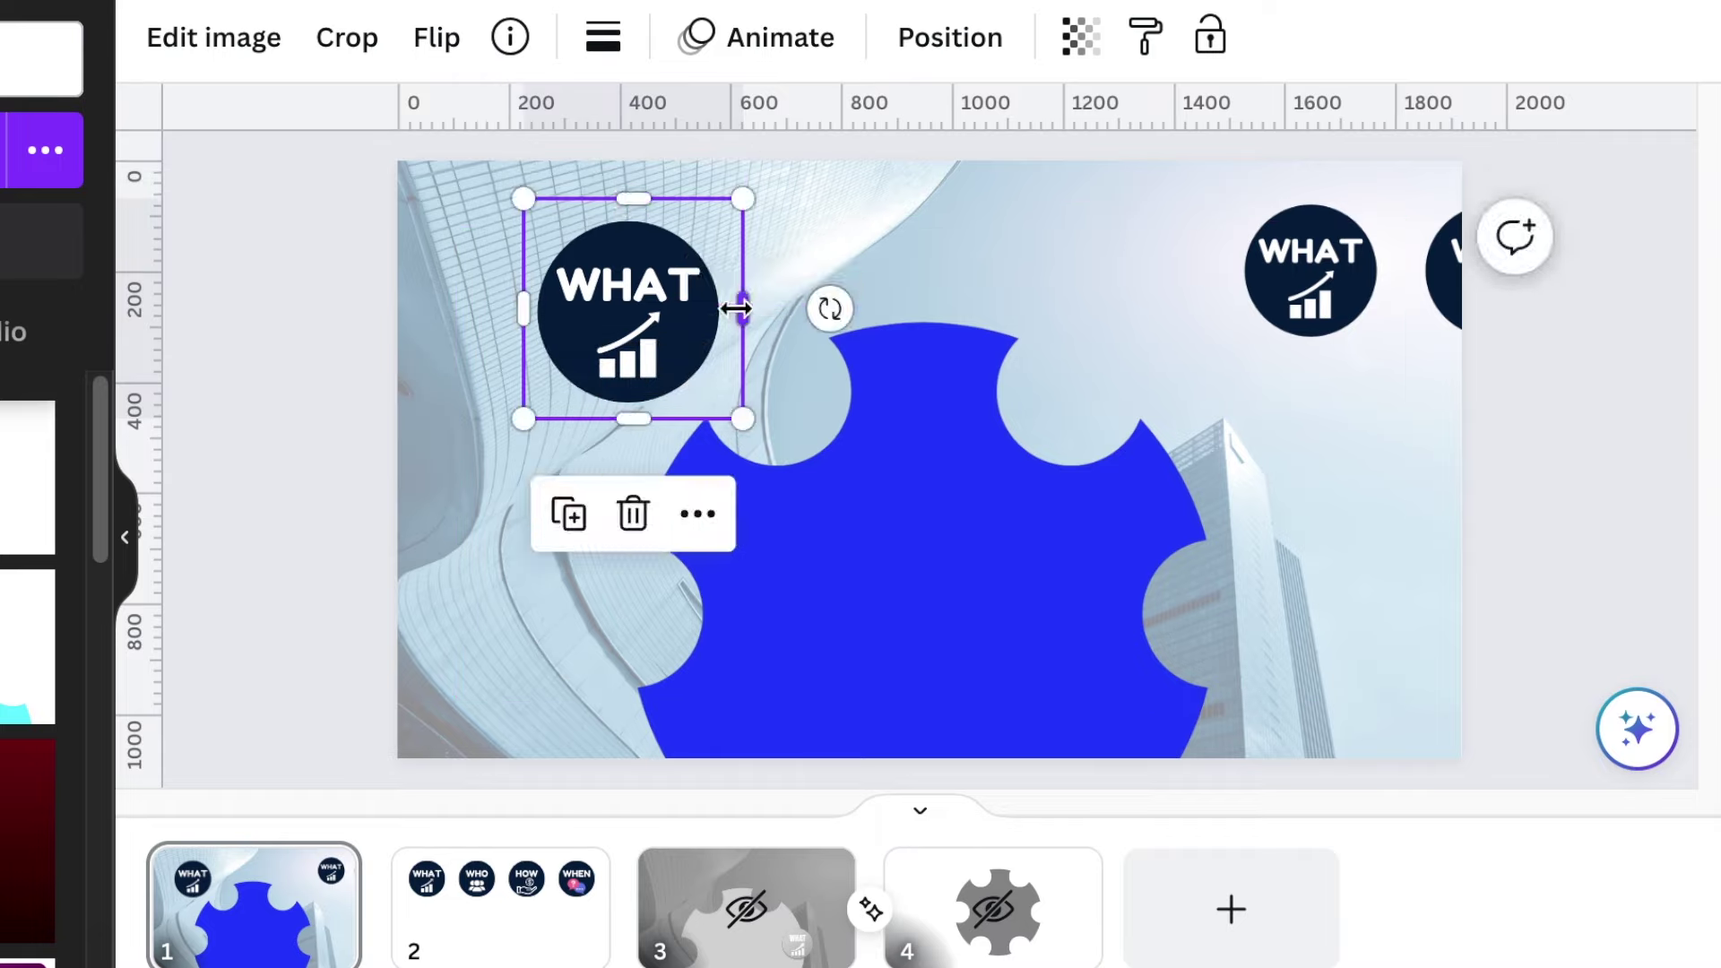
pyautogui.moveTo(730, 308); pyautogui.dragTo(612, 556)
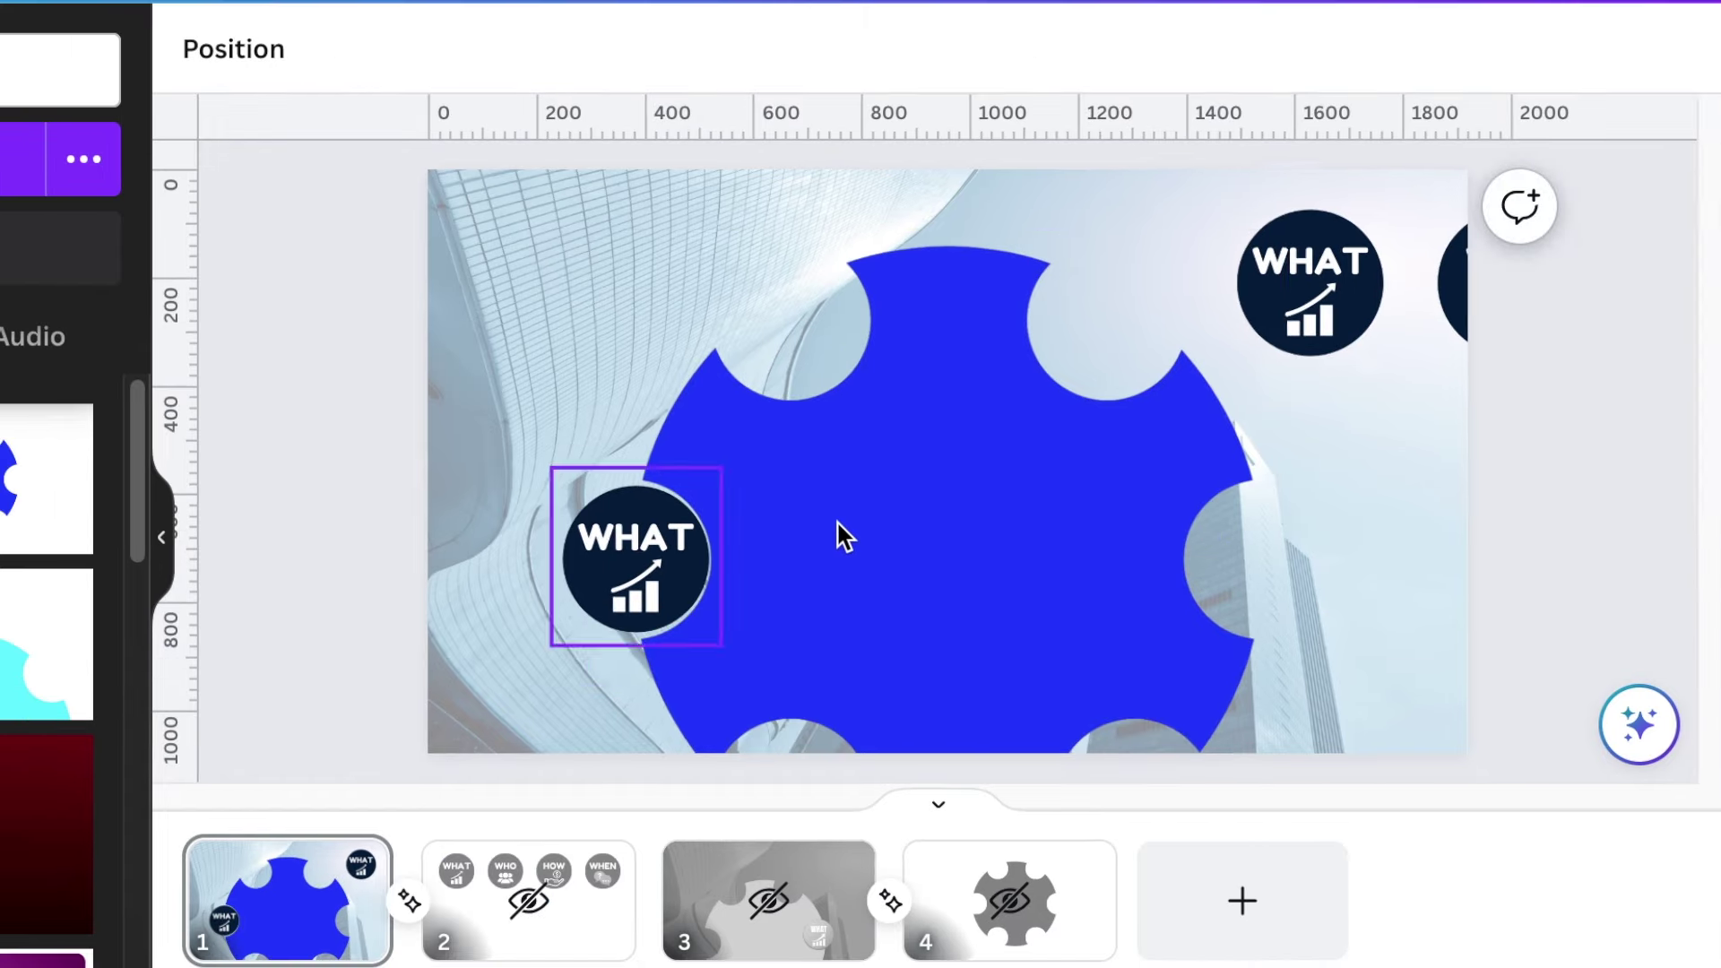
pyautogui.click(1354, 294)
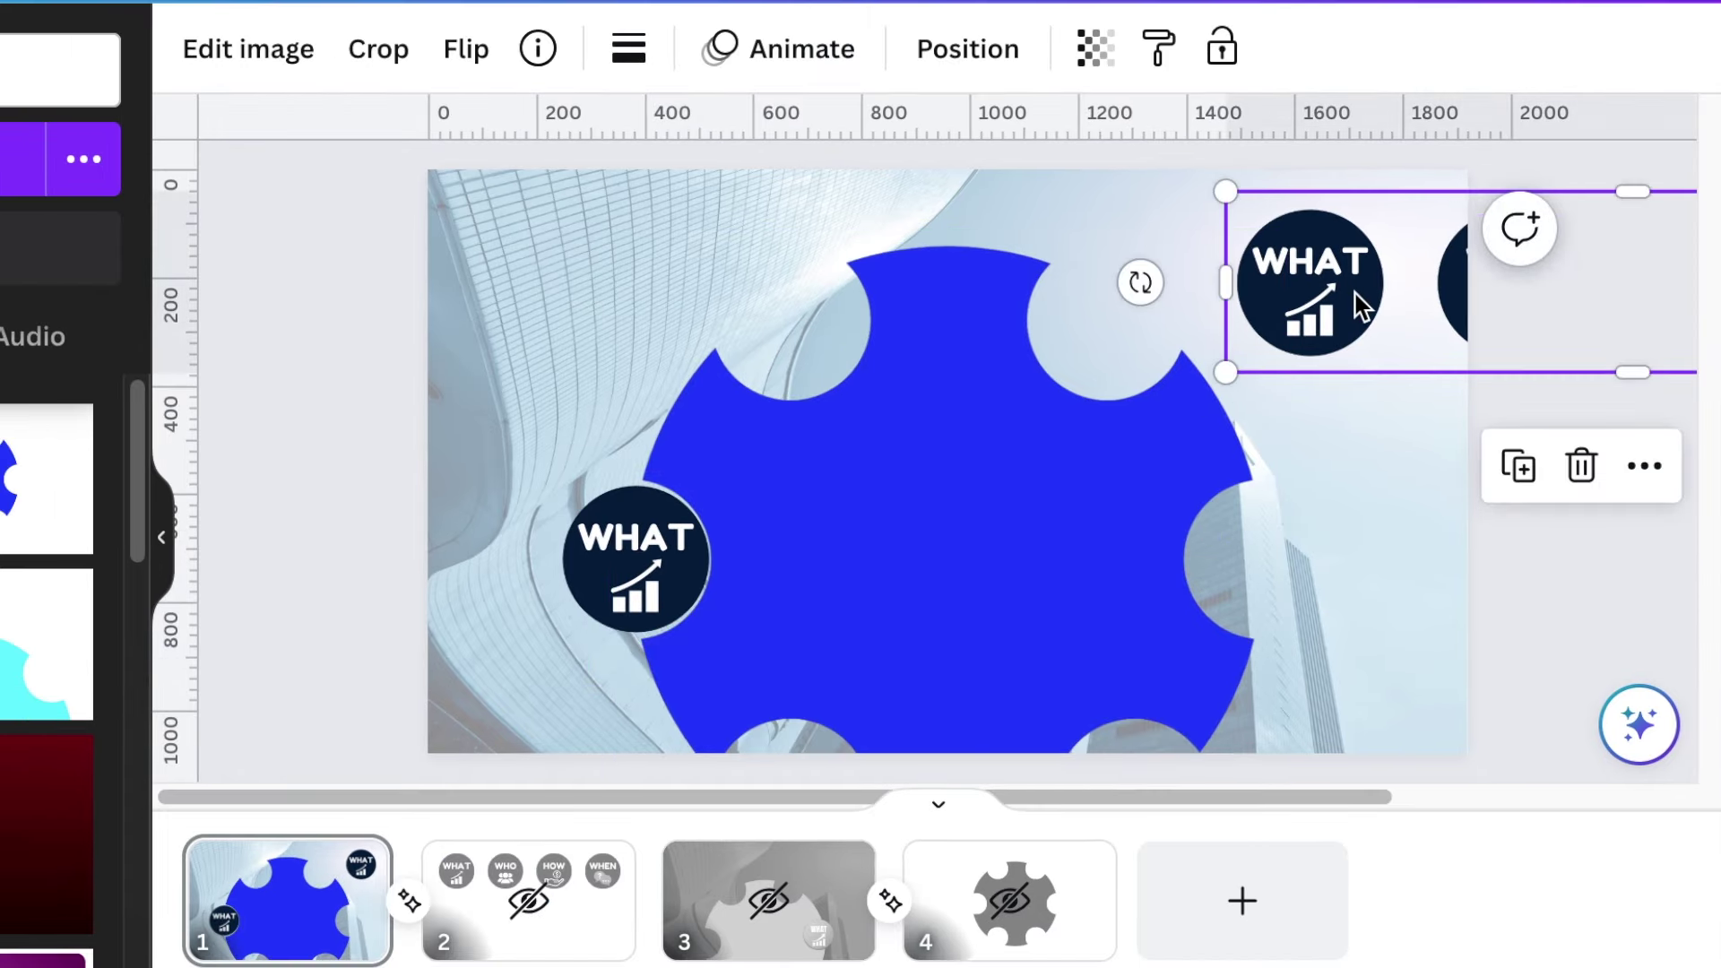
# Crop a copy of the topic row down to WHO and set it on the page's bottom edge.
pyautogui.moveTo(1356, 294); pyautogui.dragTo(574, 315)
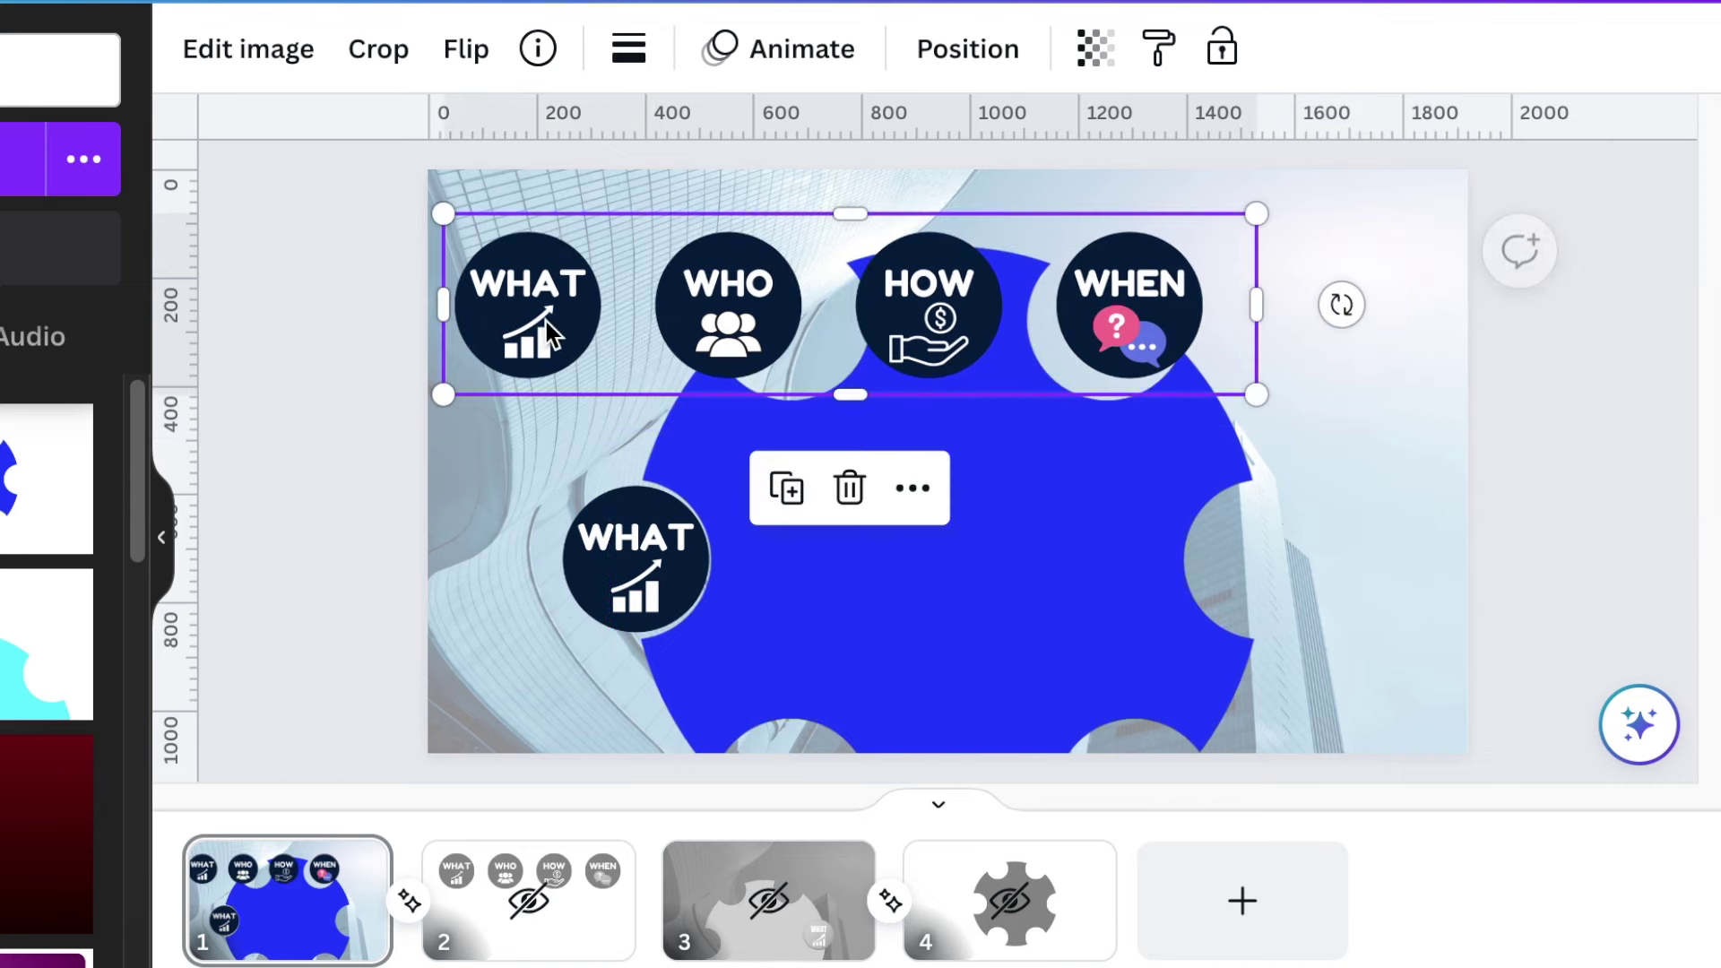
pyautogui.moveTo(445, 304); pyautogui.dragTo(638, 308)
pyautogui.moveTo(1258, 305); pyautogui.dragTo(821, 303)
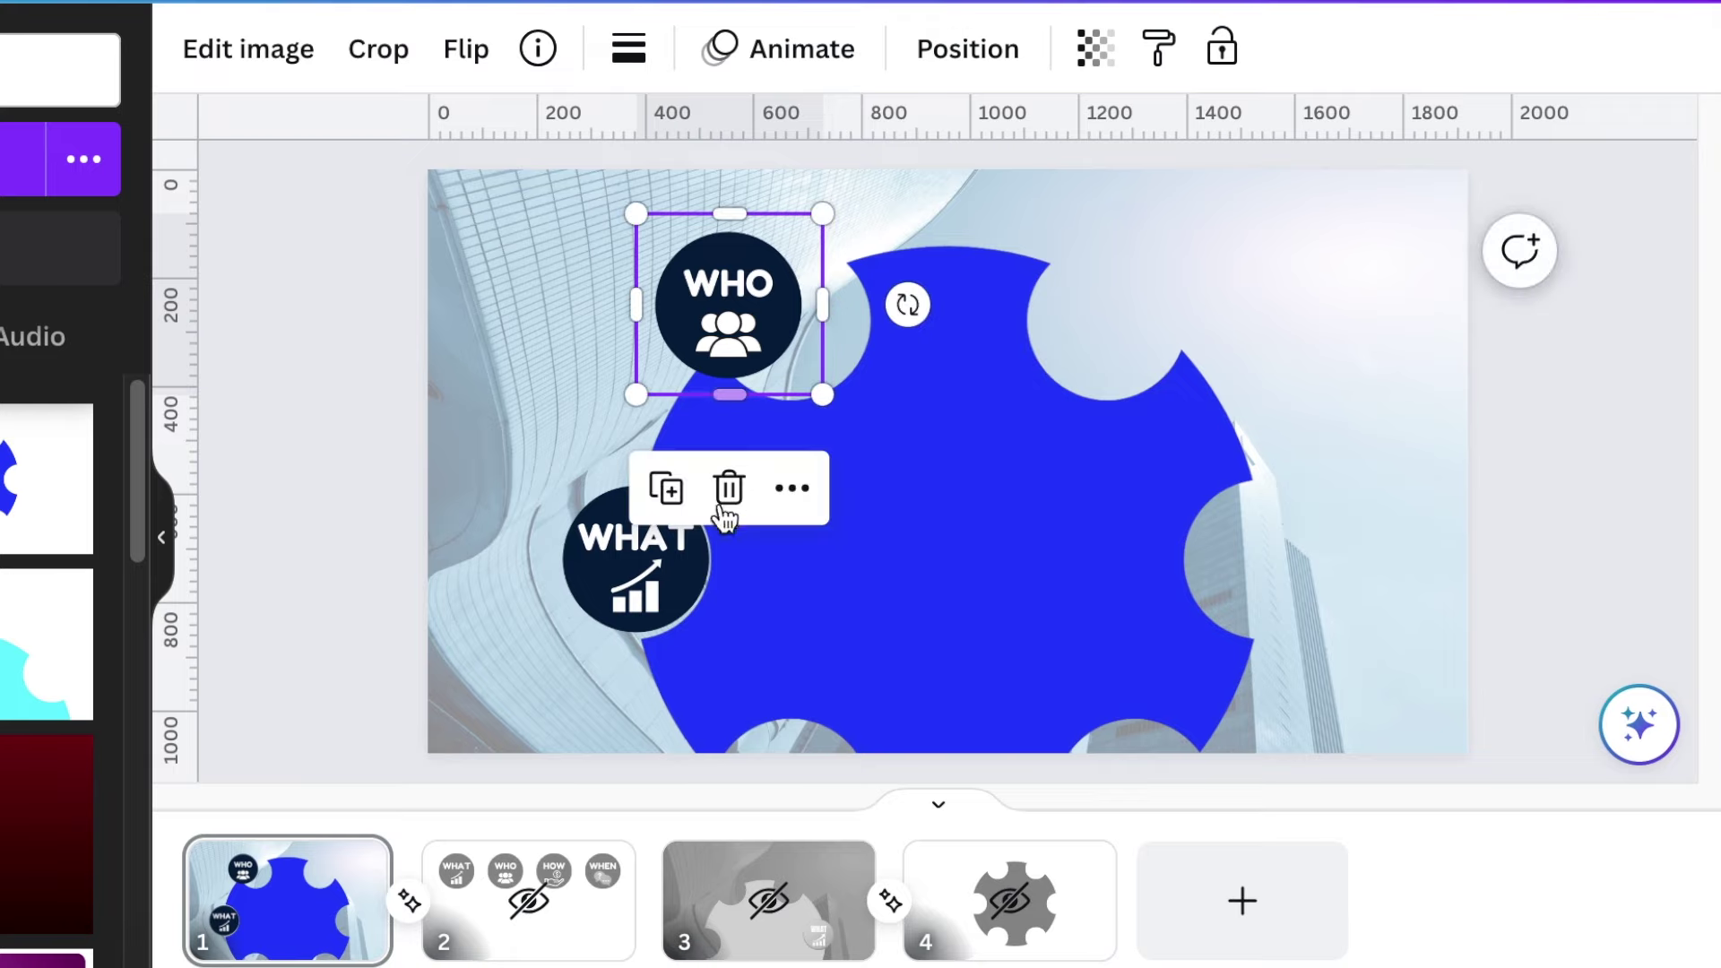
pyautogui.click(666, 491)
pyautogui.moveTo(711, 373); pyautogui.dragTo(1419, 362)
pyautogui.moveTo(708, 310); pyautogui.dragTo(730, 363)
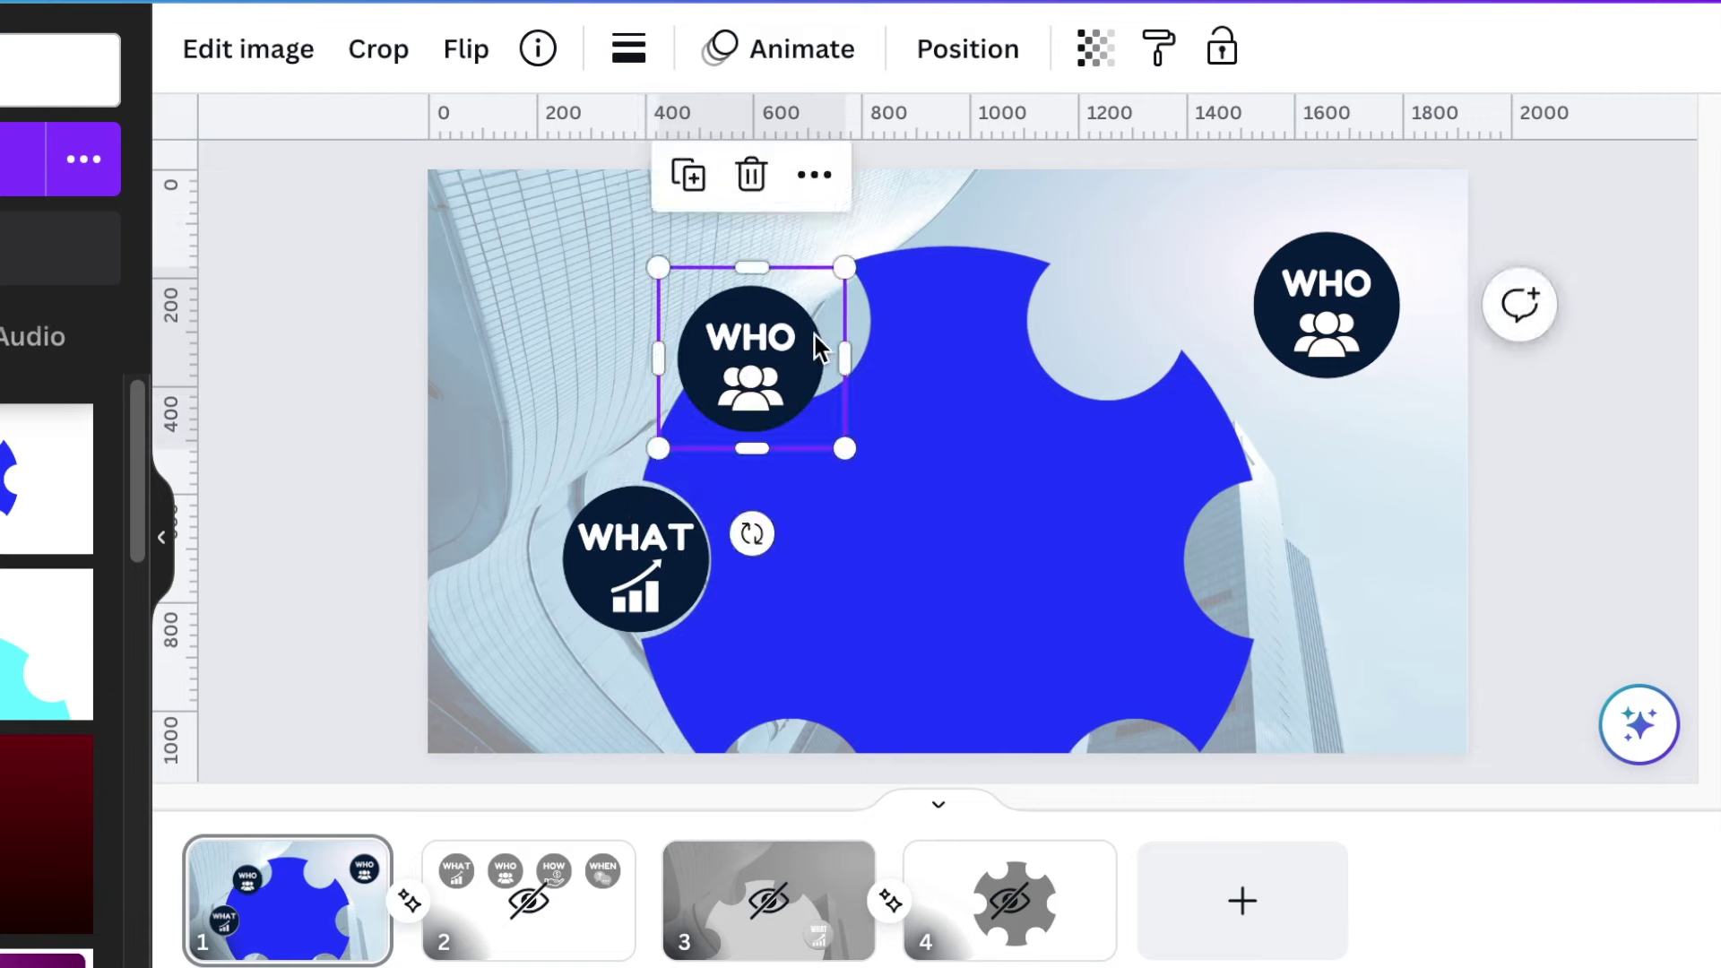
pyautogui.moveTo(845, 365); pyautogui.dragTo(834, 362)
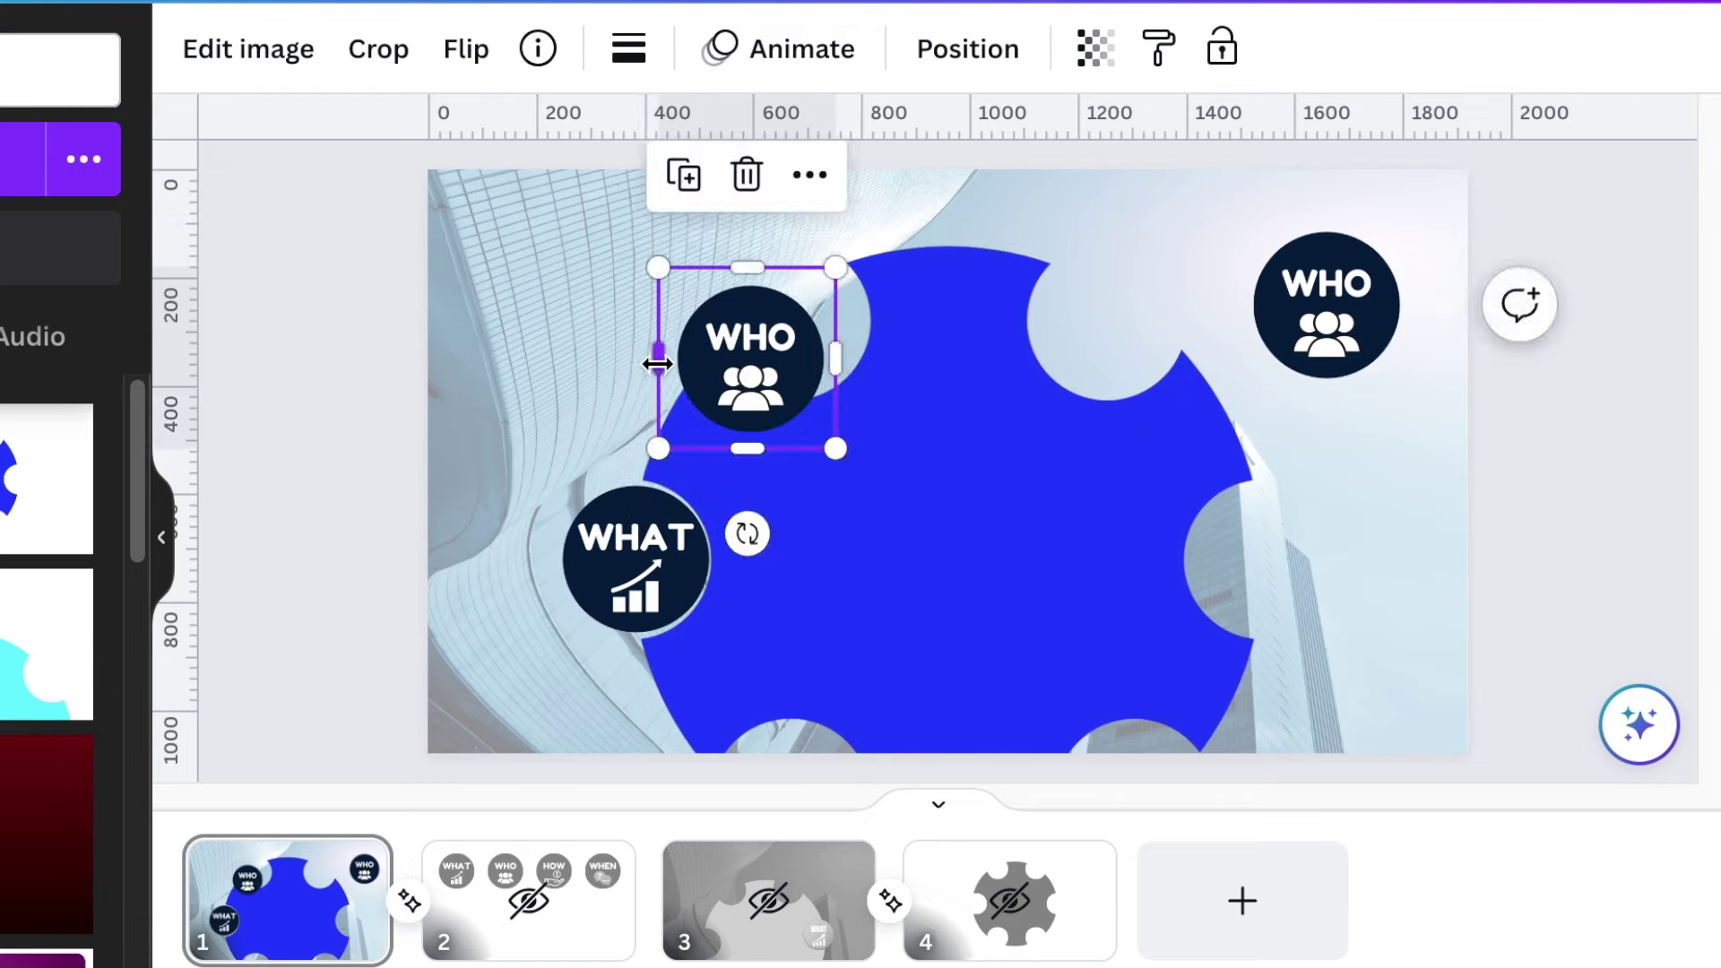
pyautogui.moveTo(660, 362); pyautogui.dragTo(664, 357)
pyautogui.moveTo(742, 431); pyautogui.dragTo(768, 793)
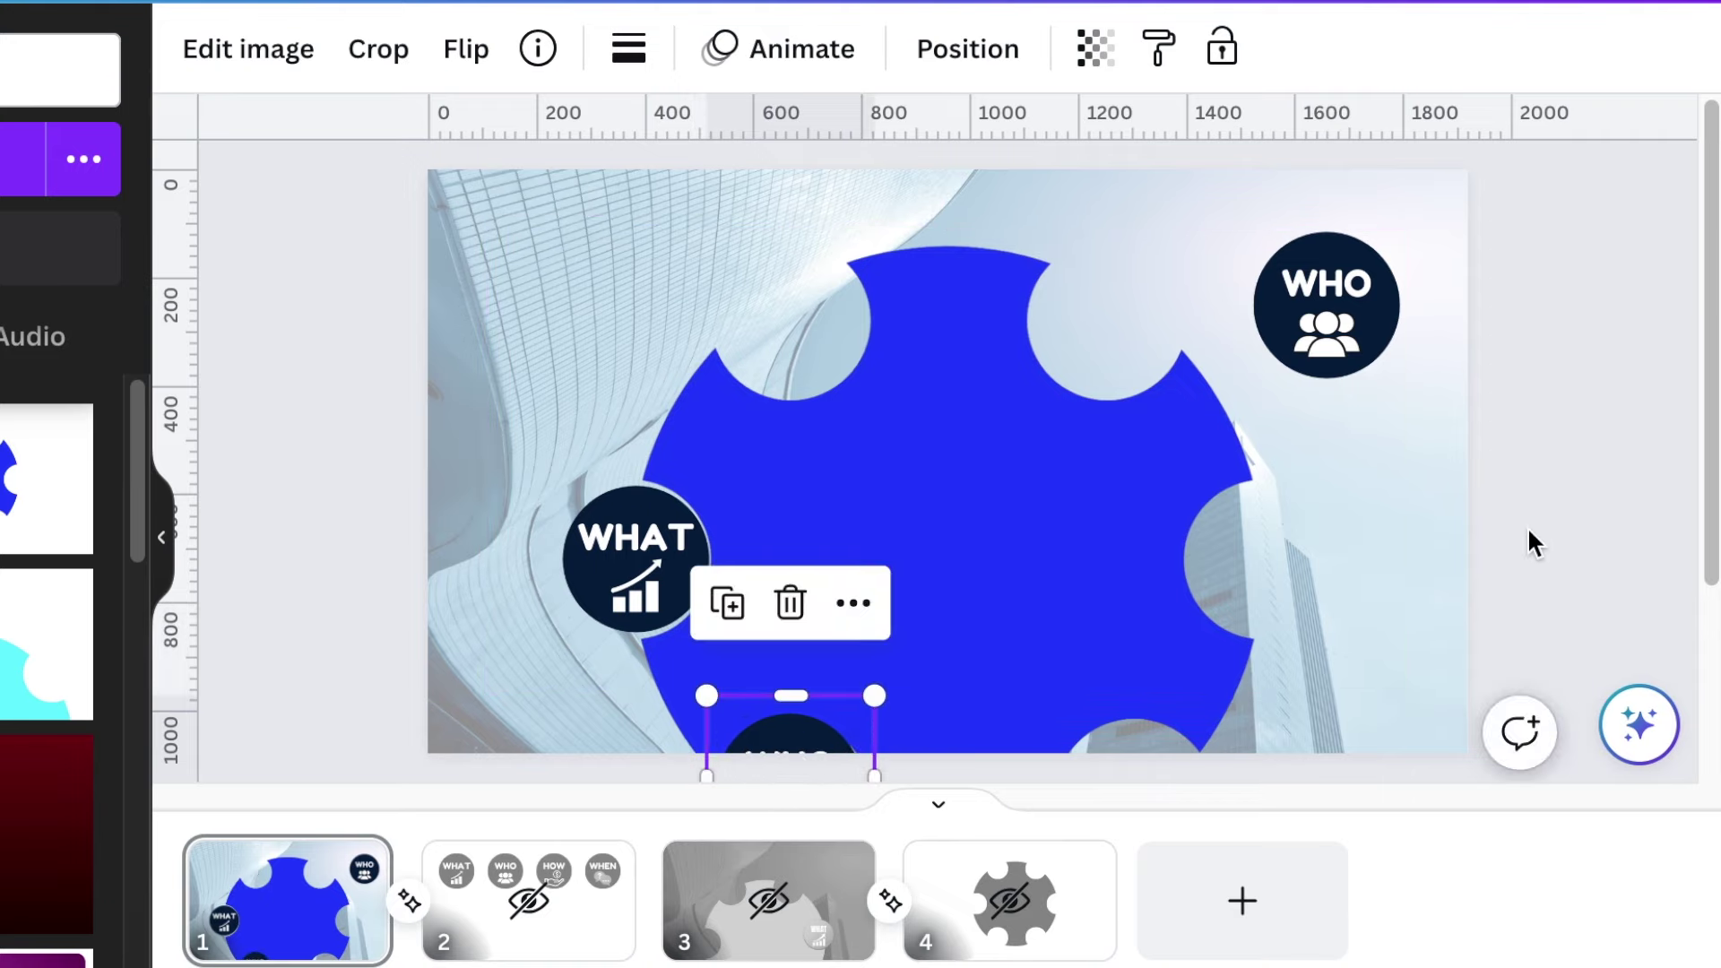
pyautogui.click(1713, 338)
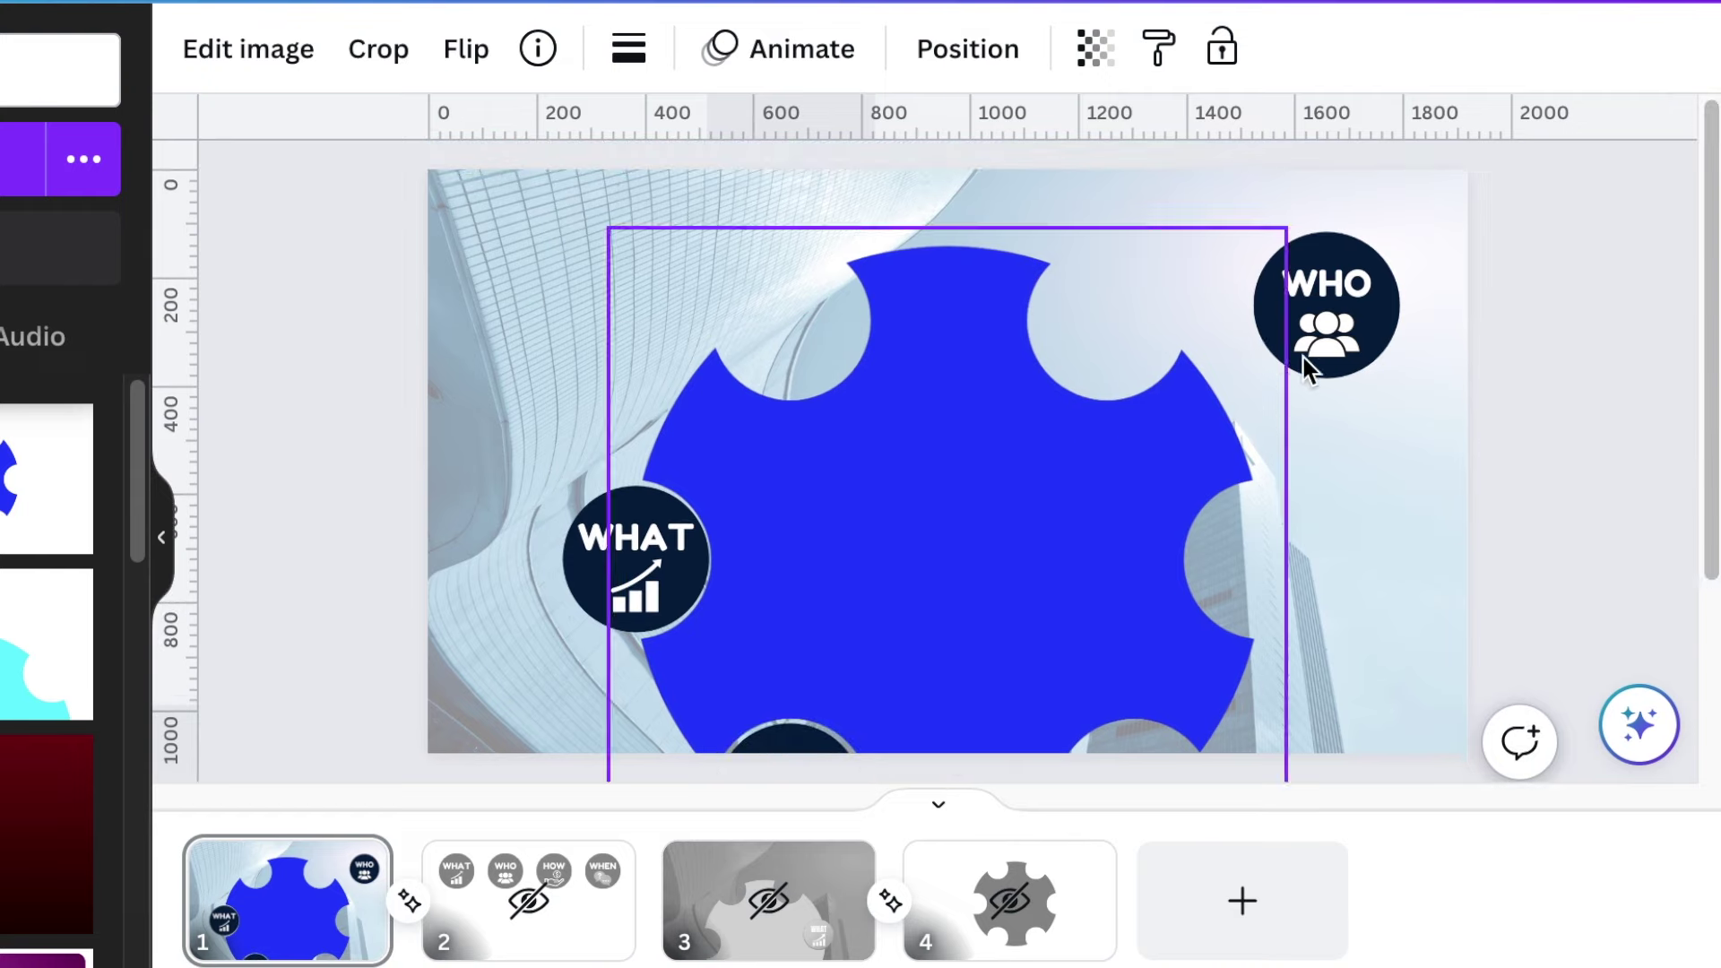
# Recrop the duplicate to just HOW and place it beside WHO along the bottom edge.
pyautogui.click(1257, 303)
pyautogui.moveTo(1241, 298); pyautogui.dragTo(972, 305)
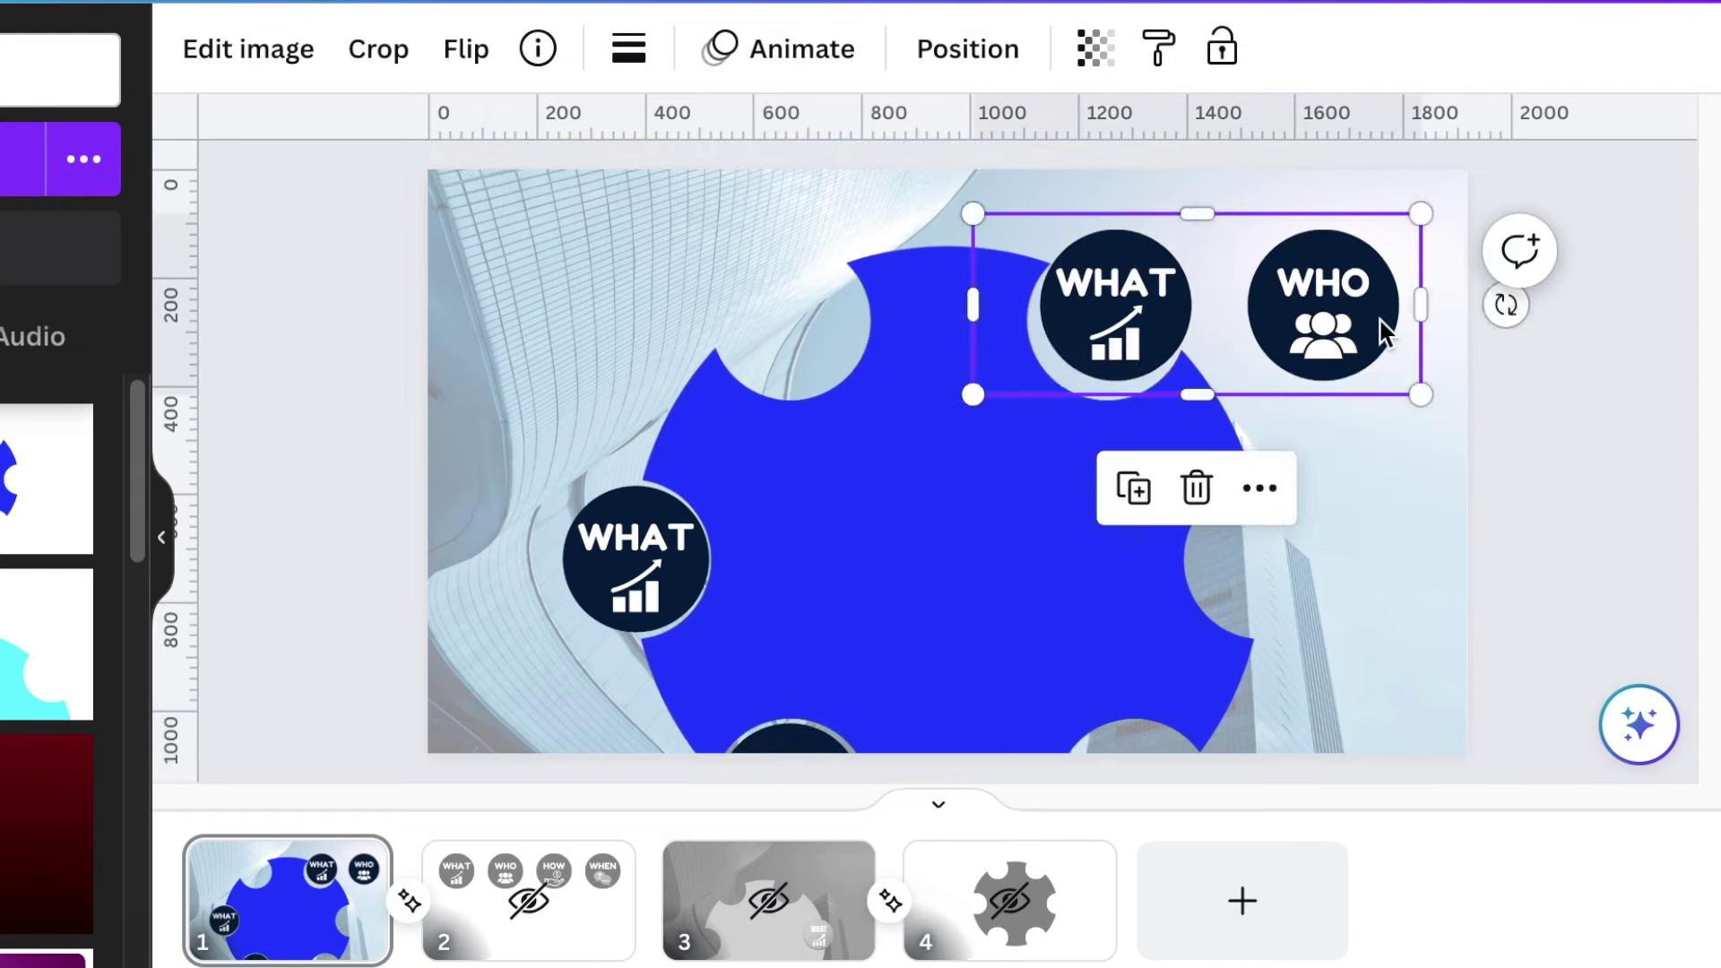
pyautogui.moveTo(1380, 330)
pyautogui.mouseDown()
pyautogui.moveTo(1126, 330)
pyautogui.moveTo(1422, 338)
pyautogui.moveTo(1404, 343)
pyautogui.mouseUp()
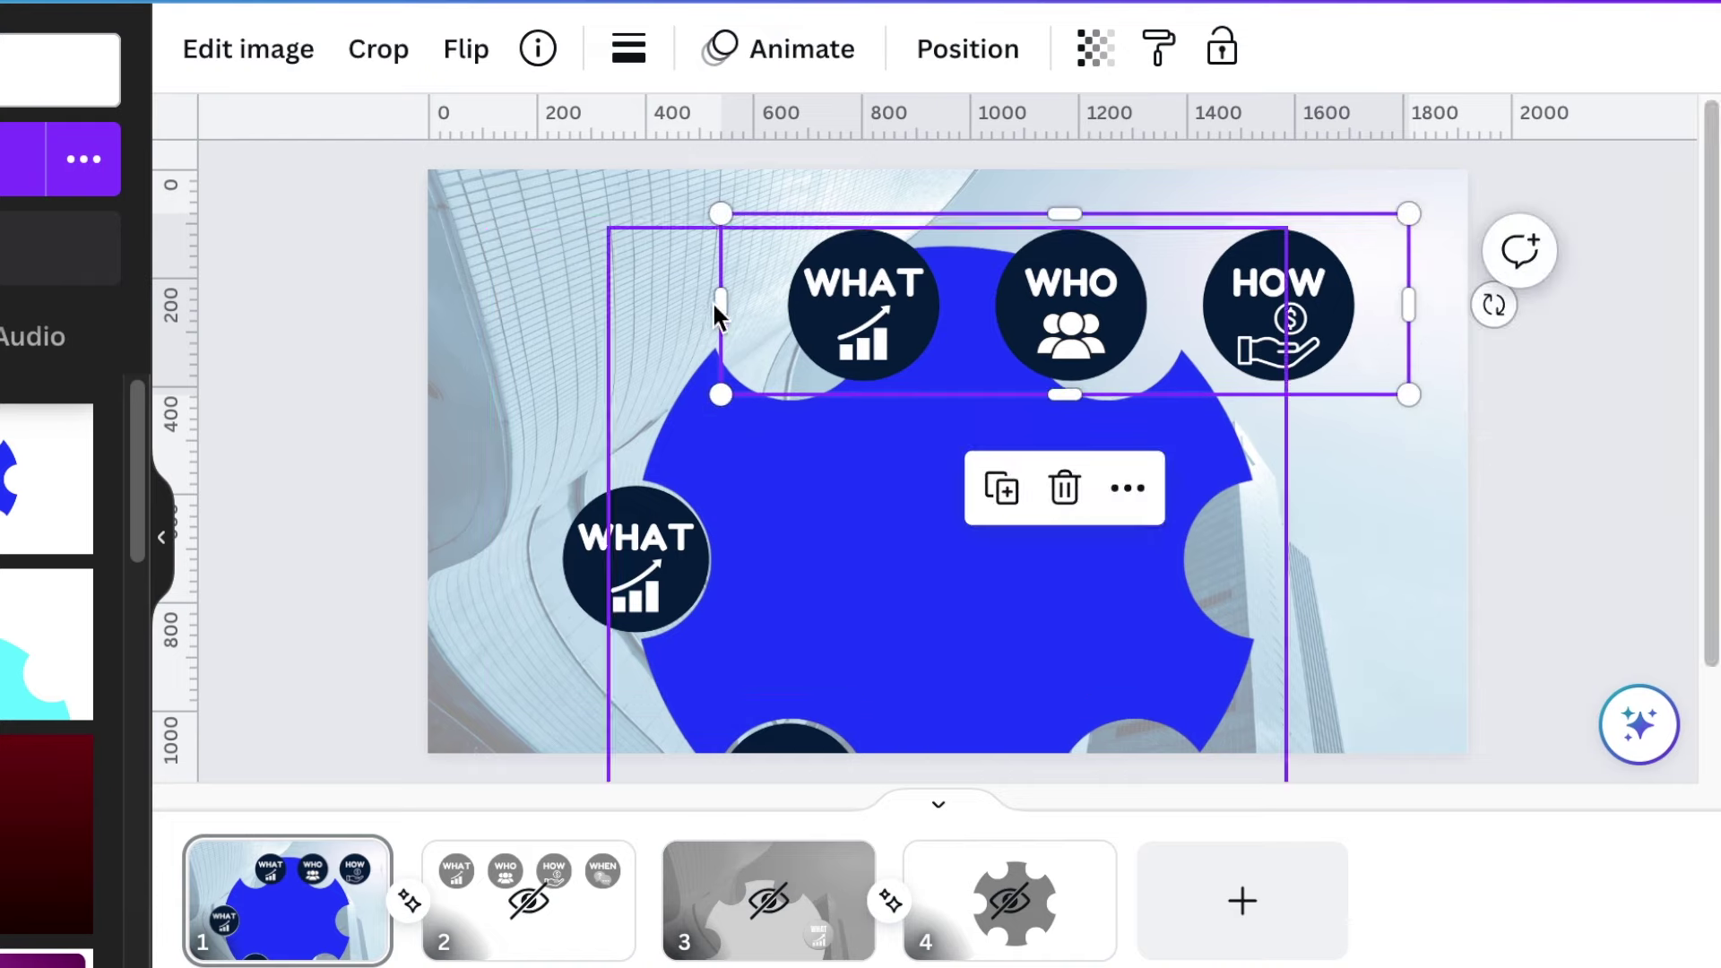
pyautogui.moveTo(718, 306); pyautogui.dragTo(1186, 306)
pyautogui.moveTo(1409, 305); pyautogui.dragTo(1136, 798)
pyautogui.click(1701, 460)
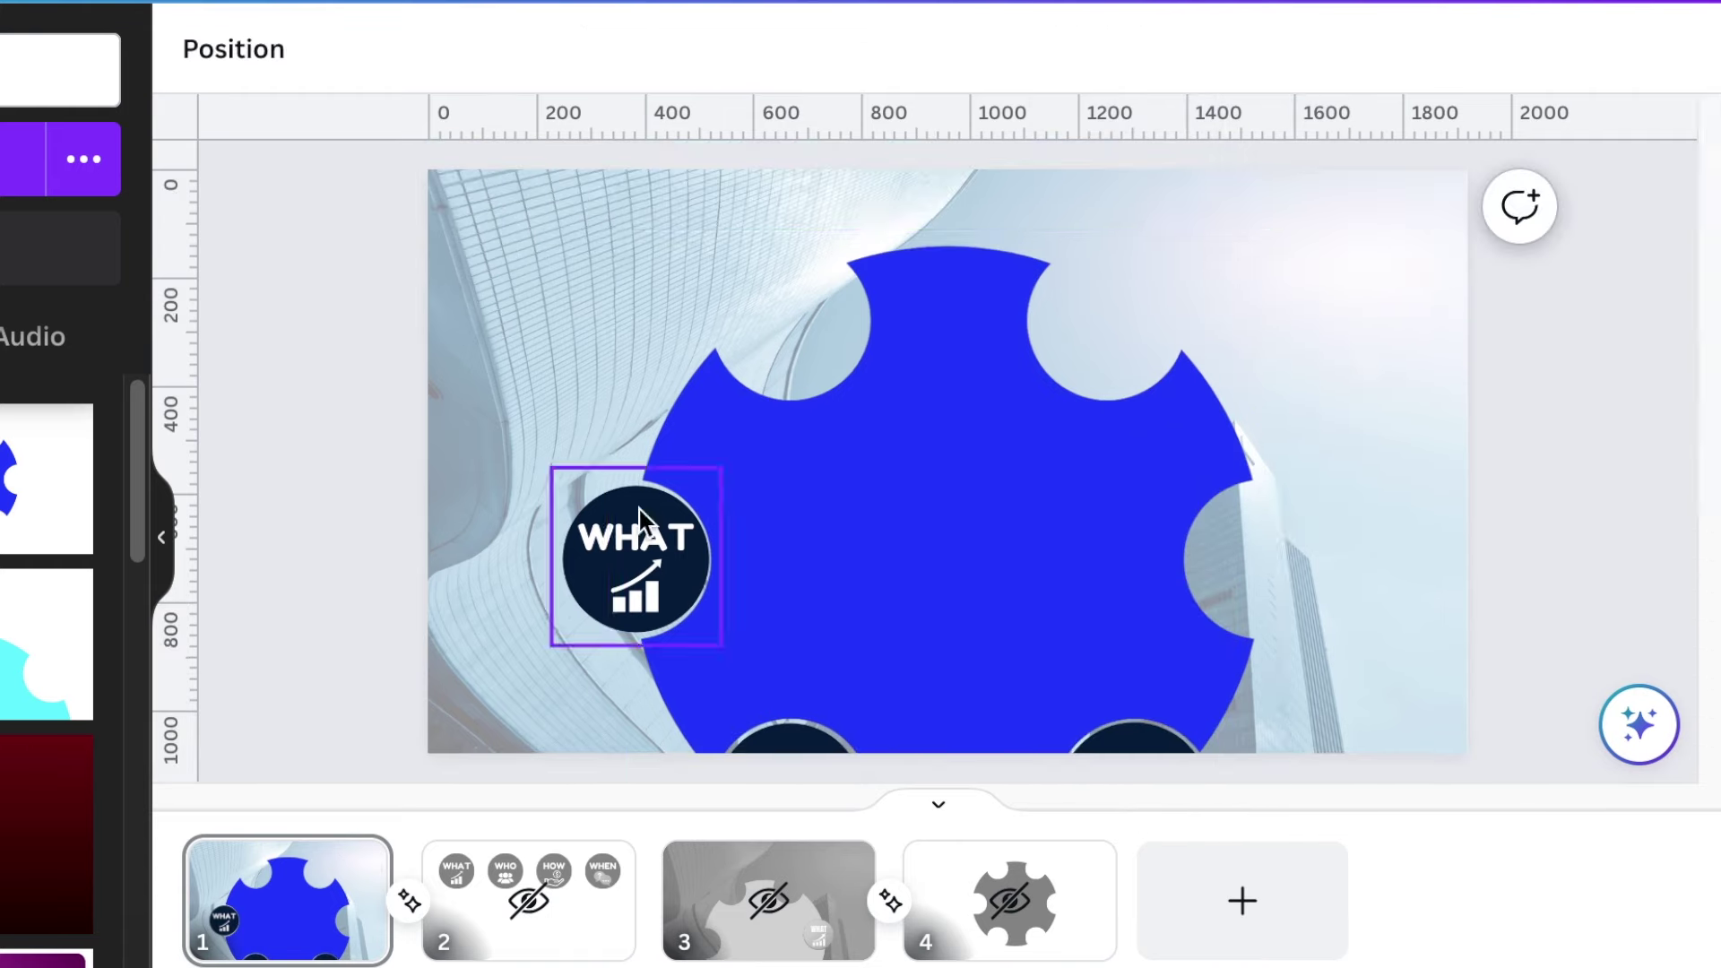
pyautogui.click(773, 751)
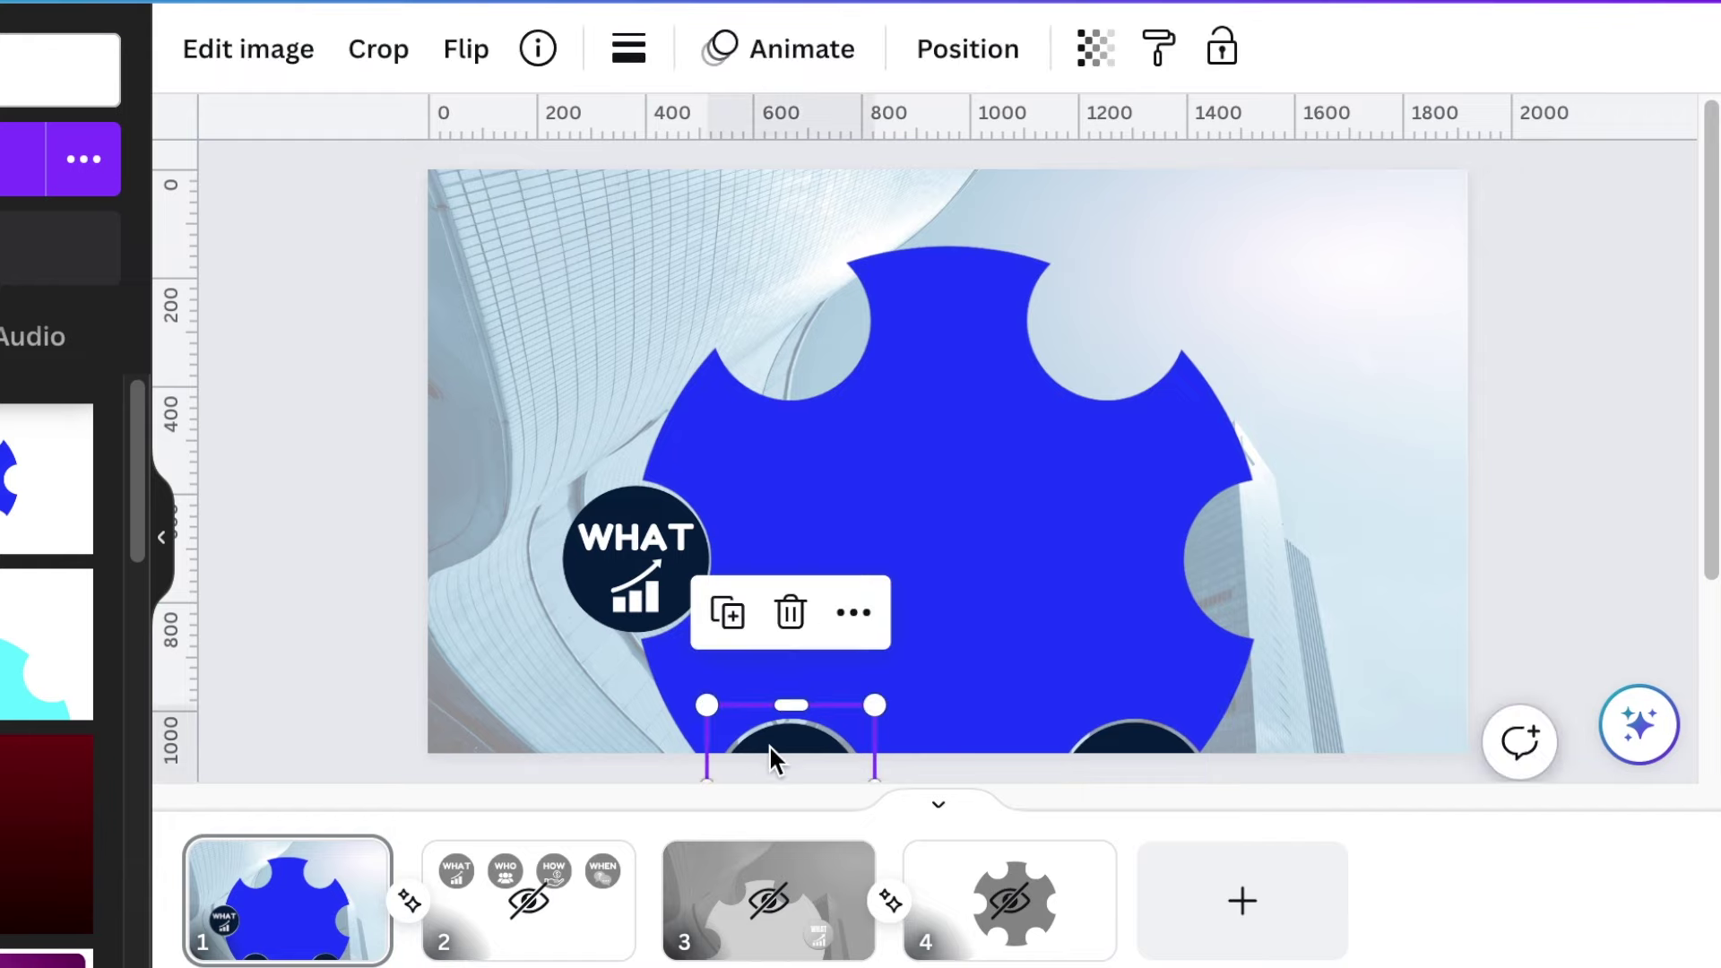
pyautogui.moveTo(770, 745); pyautogui.dragTo(769, 745)
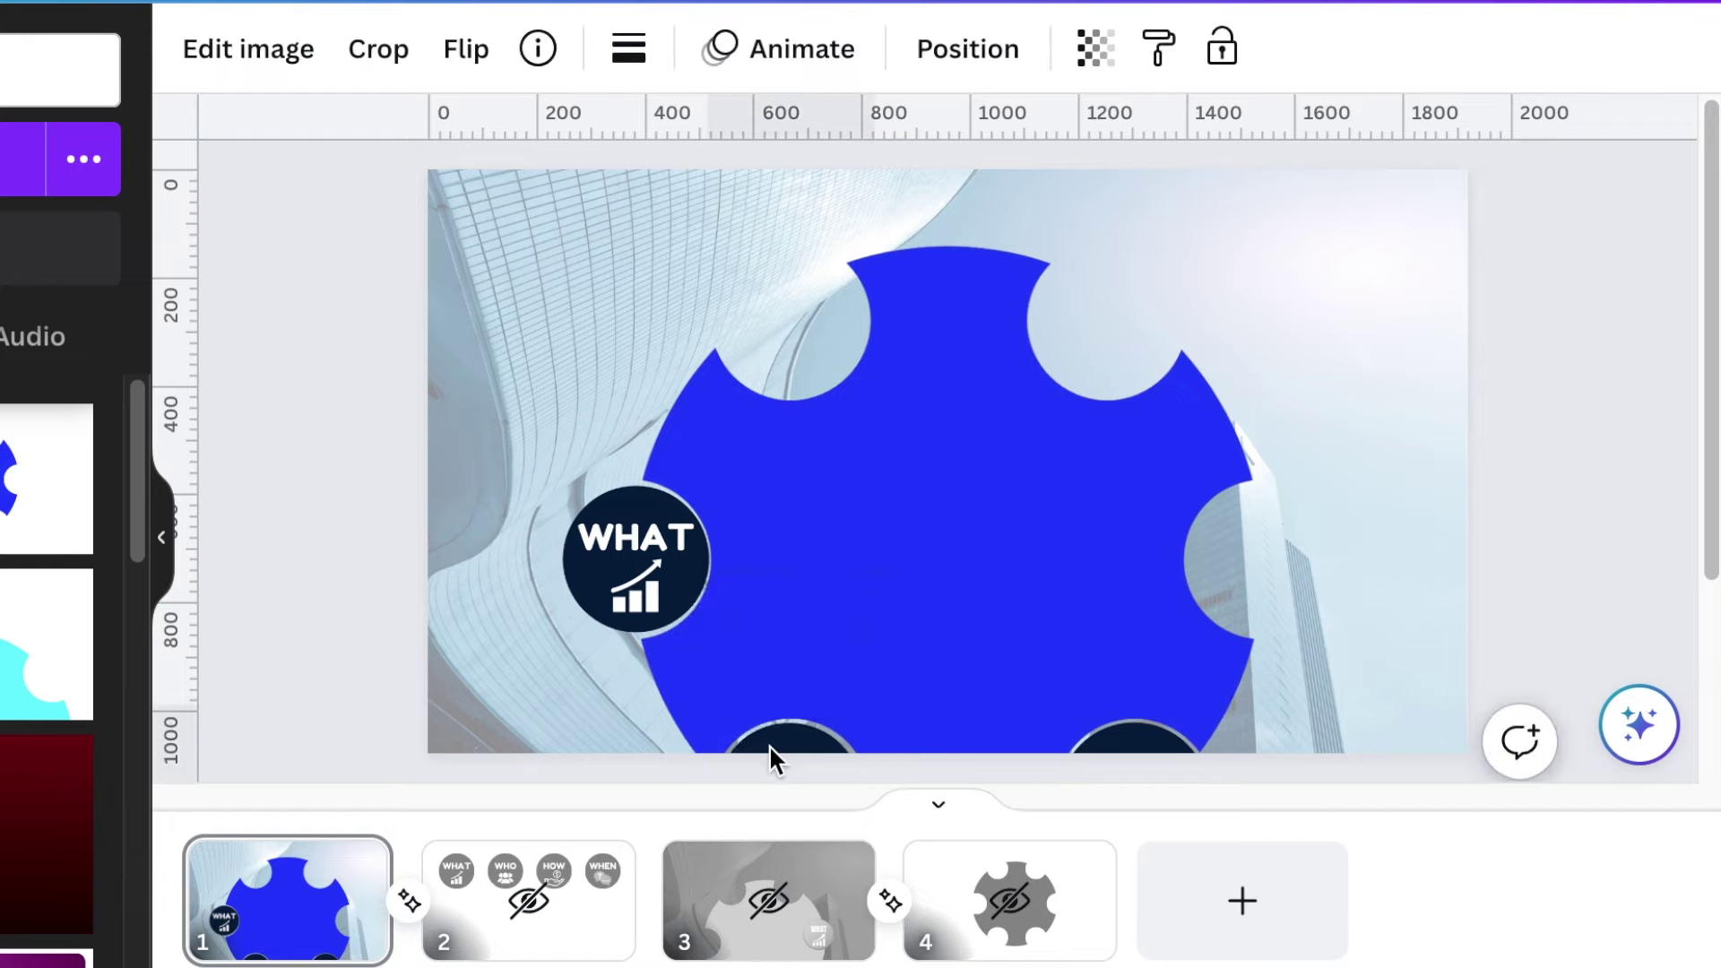
# Duplicate the gear slide from page 1's options menu, creating page 2.
pyautogui.click(1481, 465)
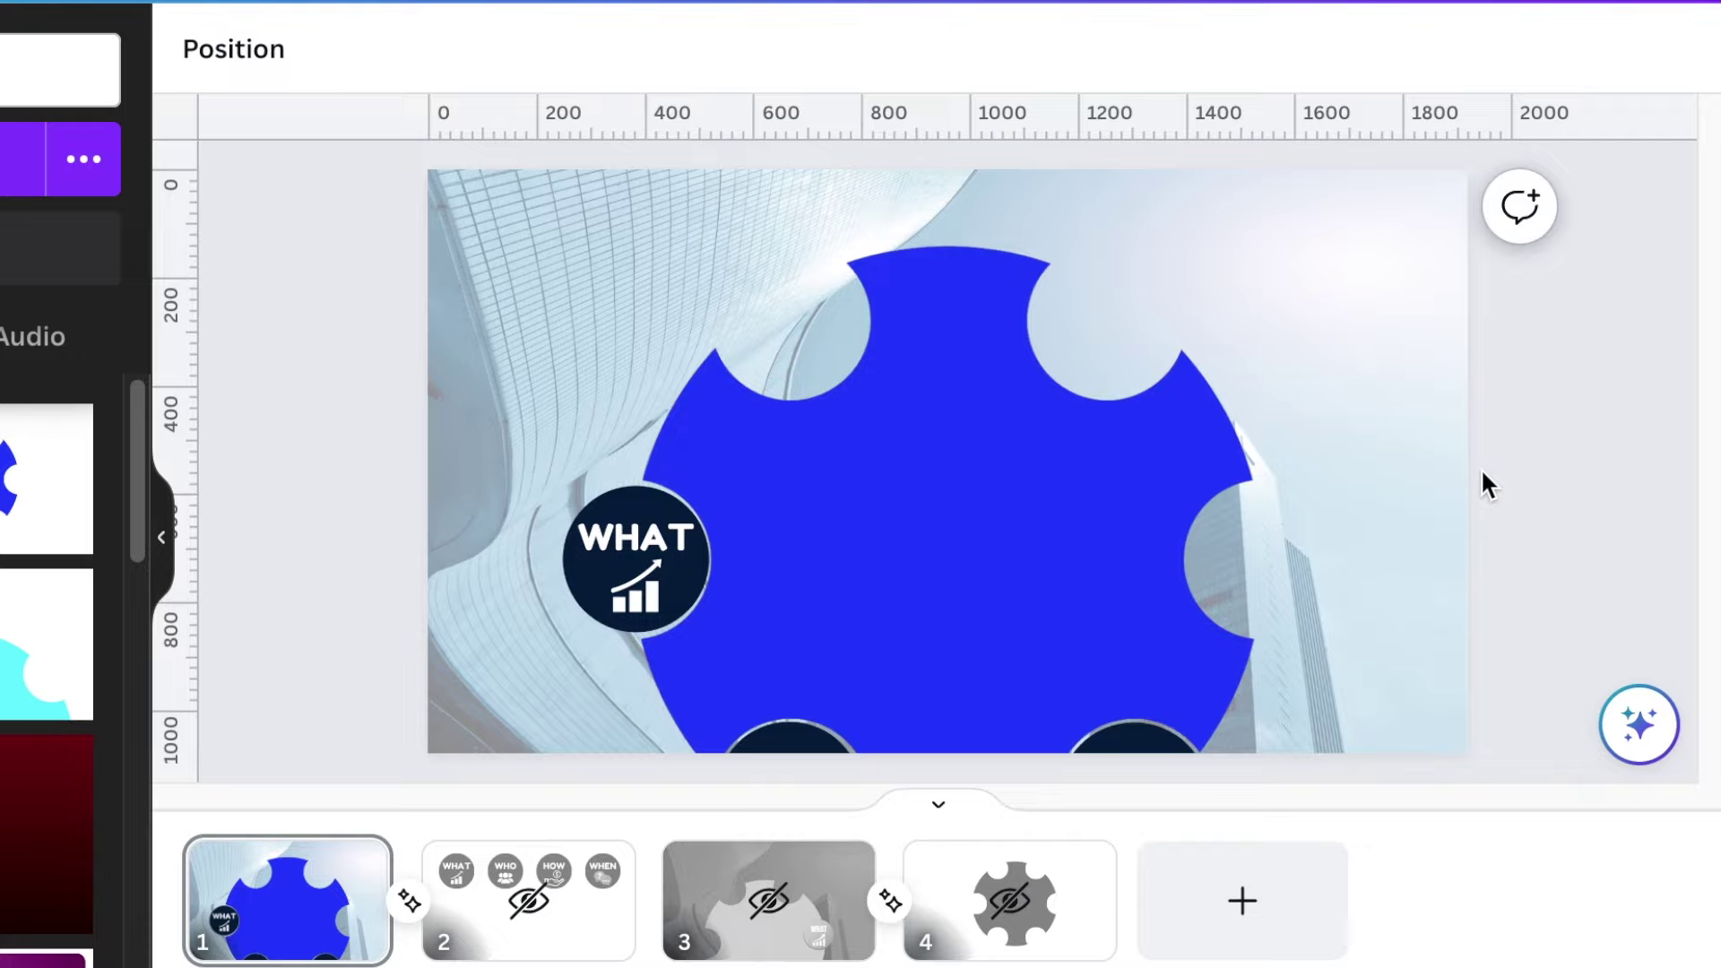
pyautogui.click(599, 572)
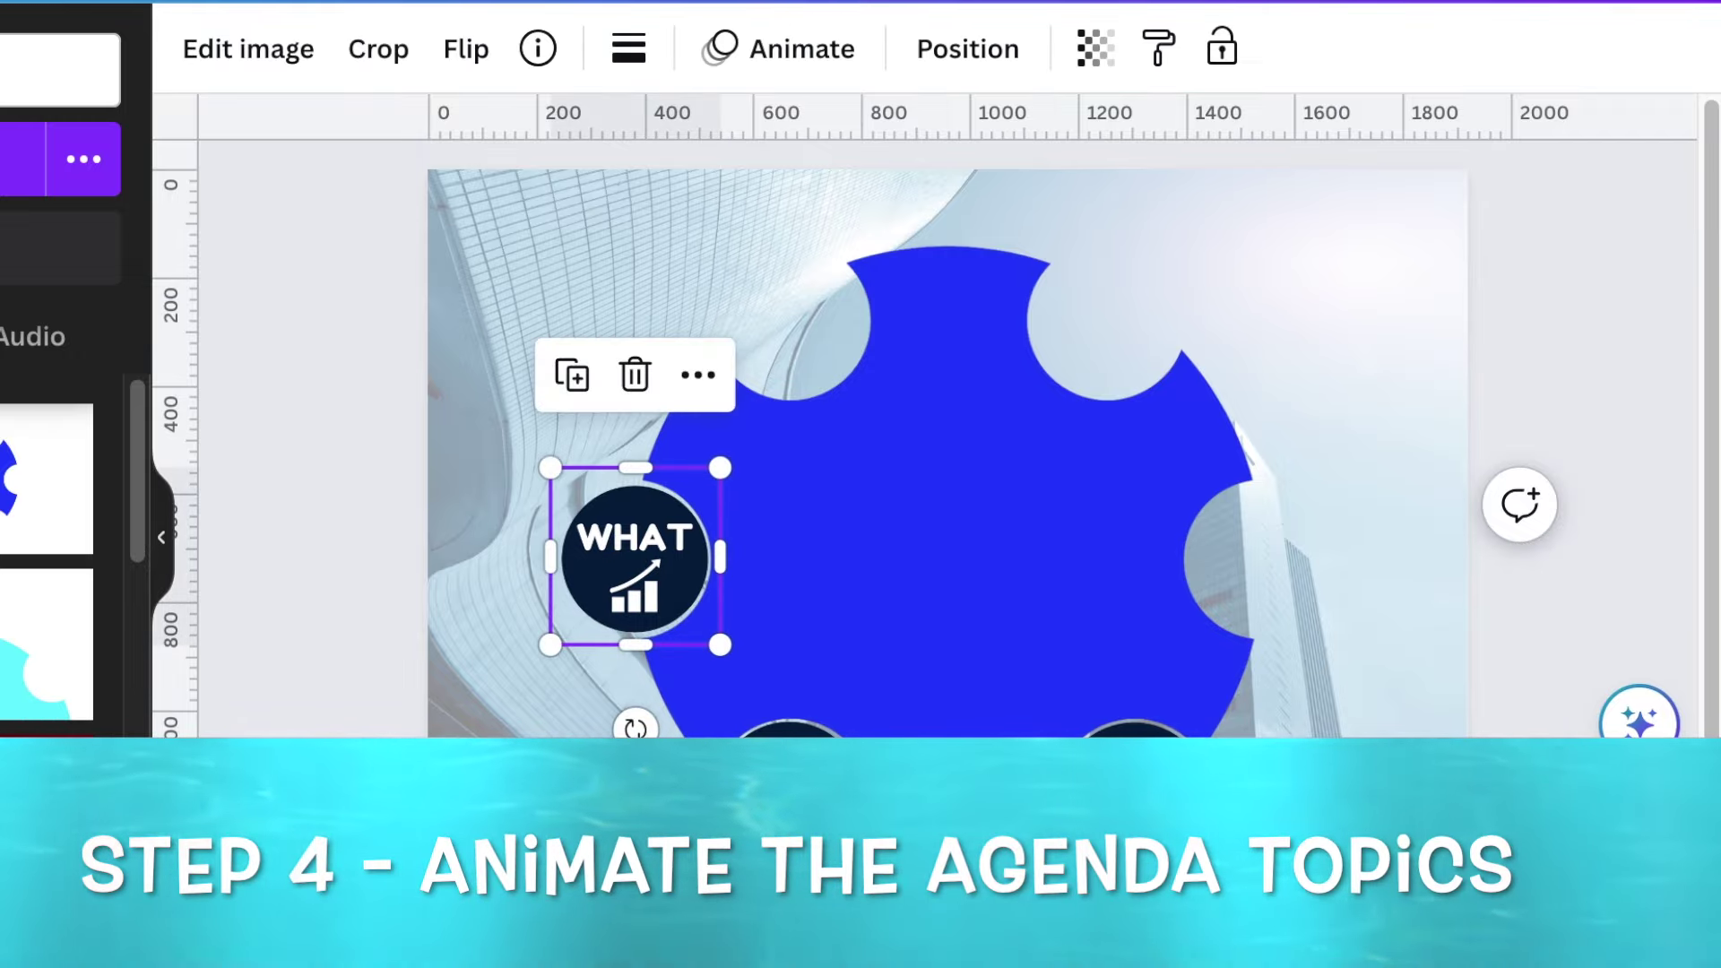
pyautogui.click(396, 513)
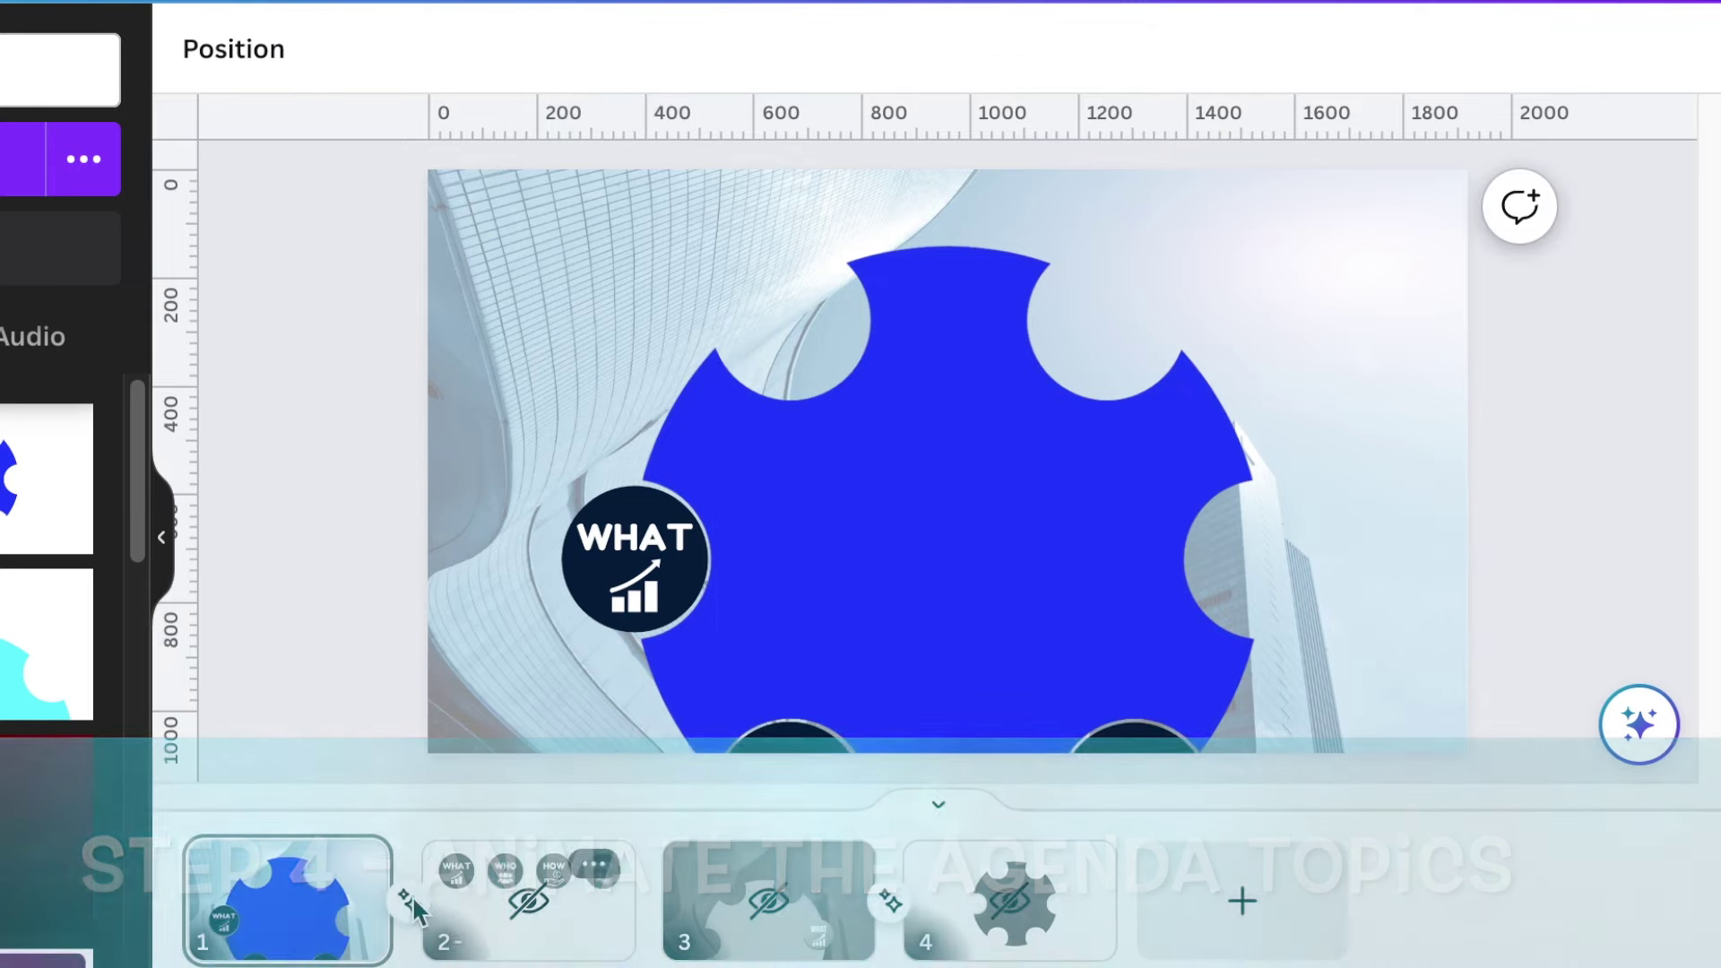
pyautogui.click(353, 865)
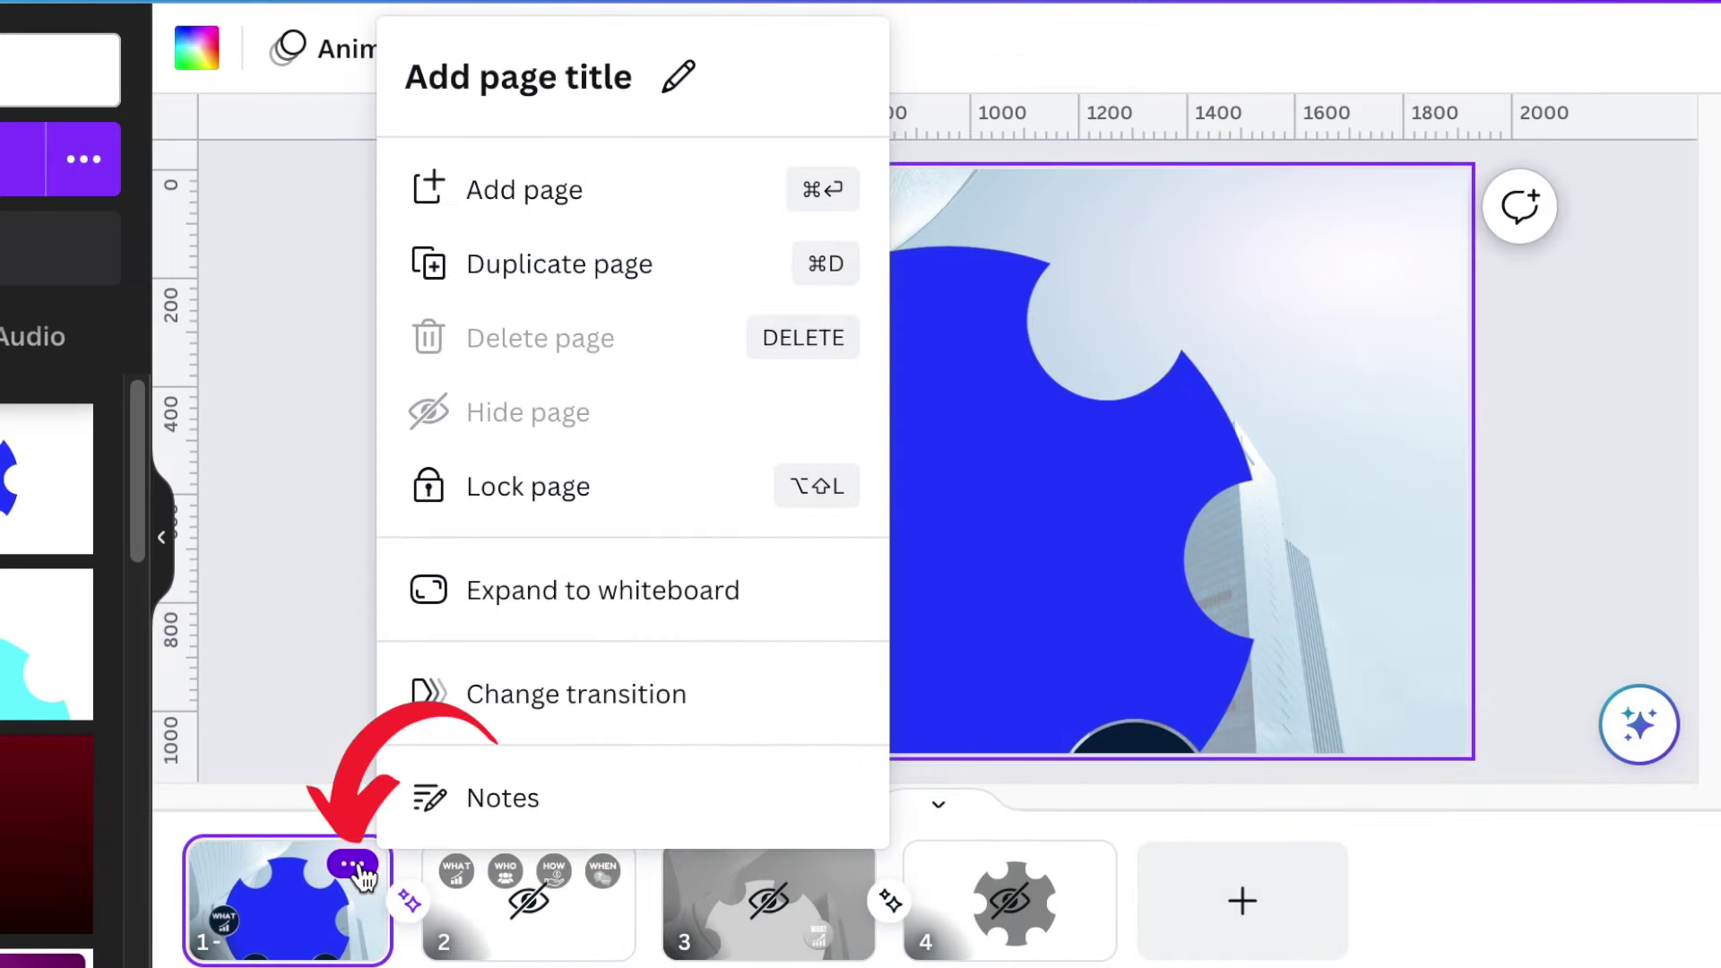
pyautogui.click(617, 264)
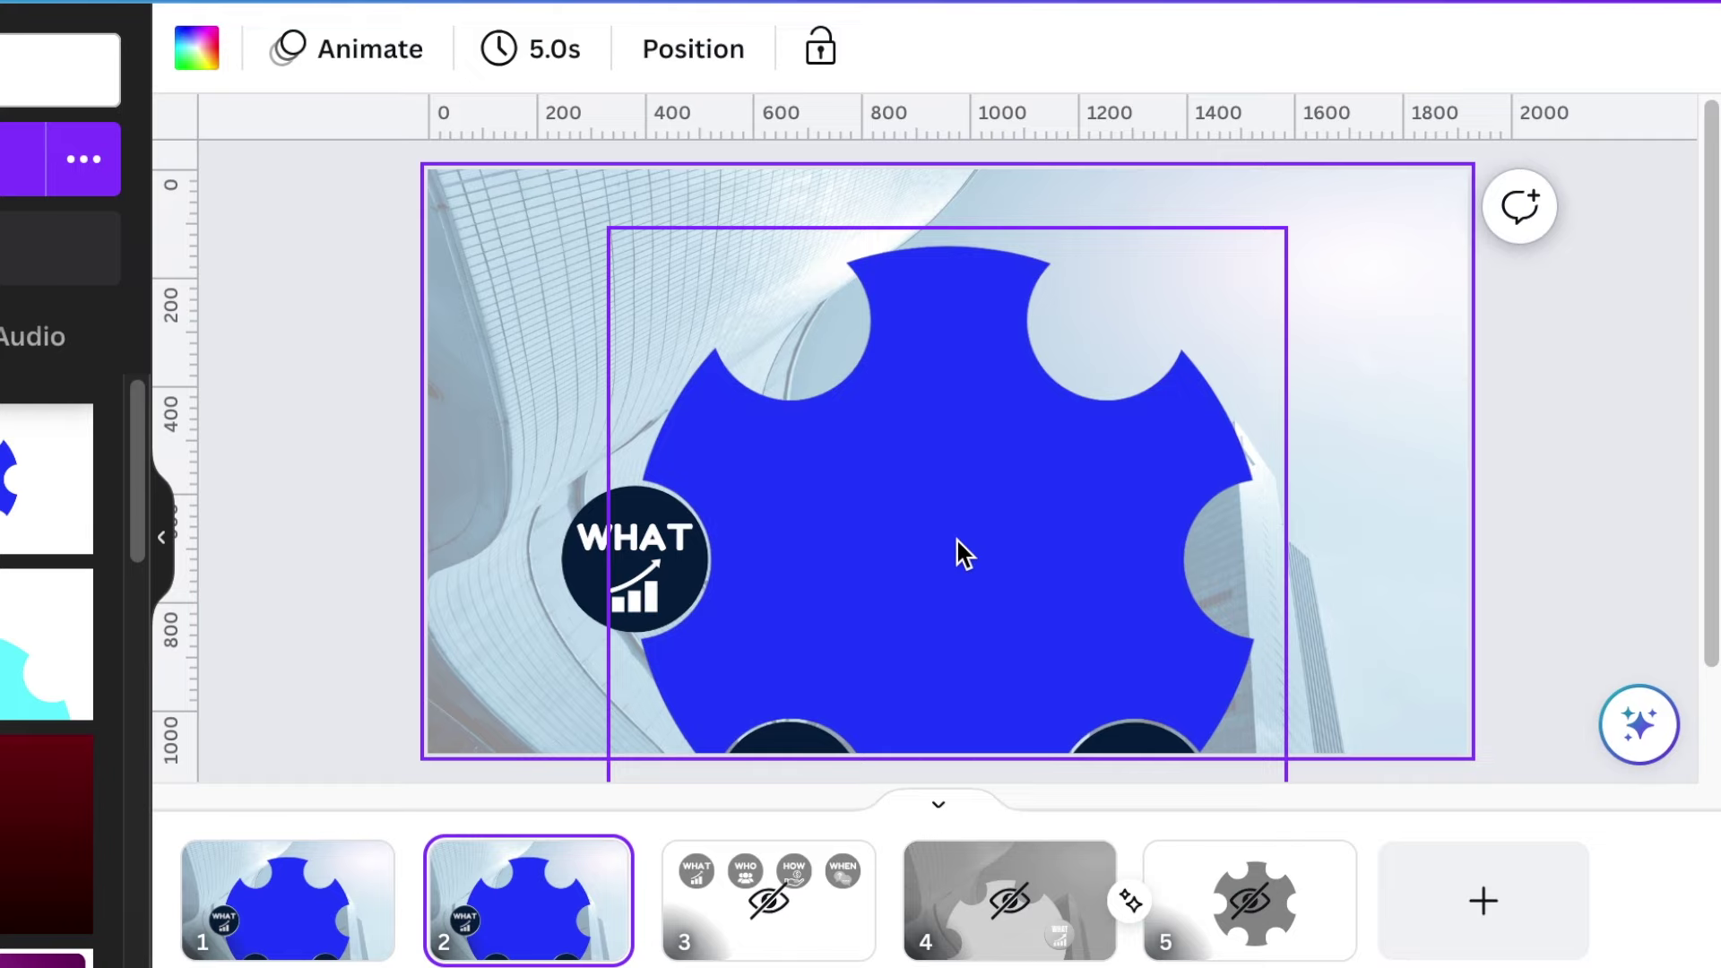
pyautogui.click(323, 550)
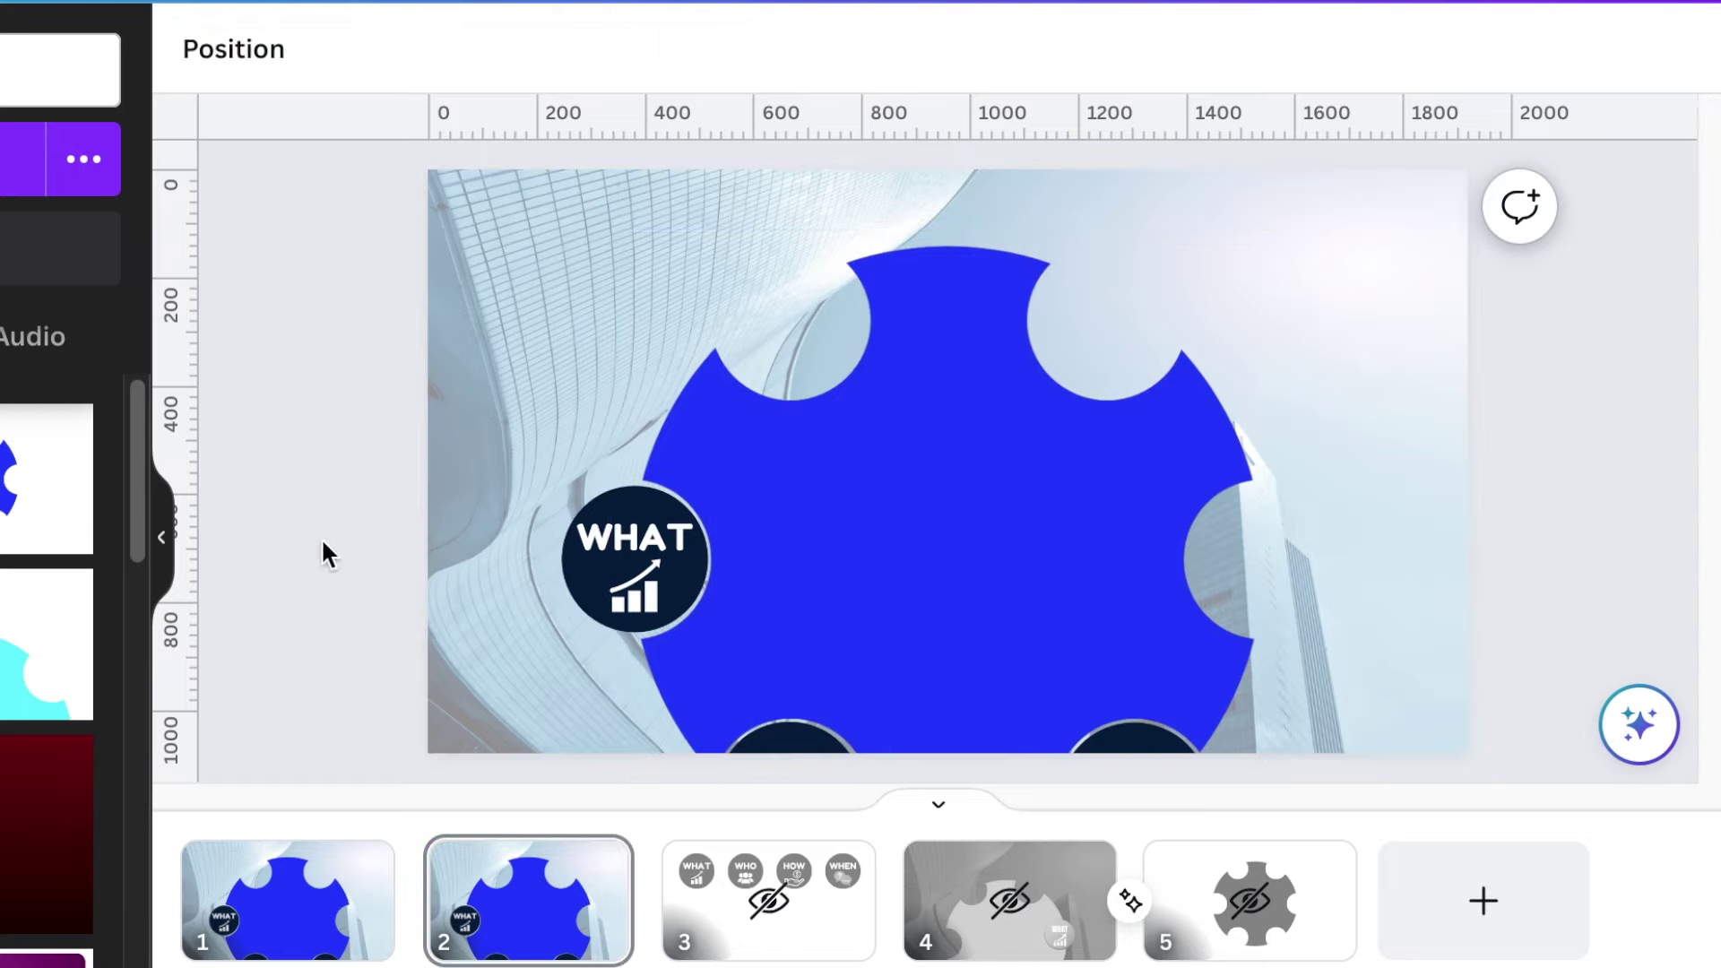
pyautogui.click(911, 551)
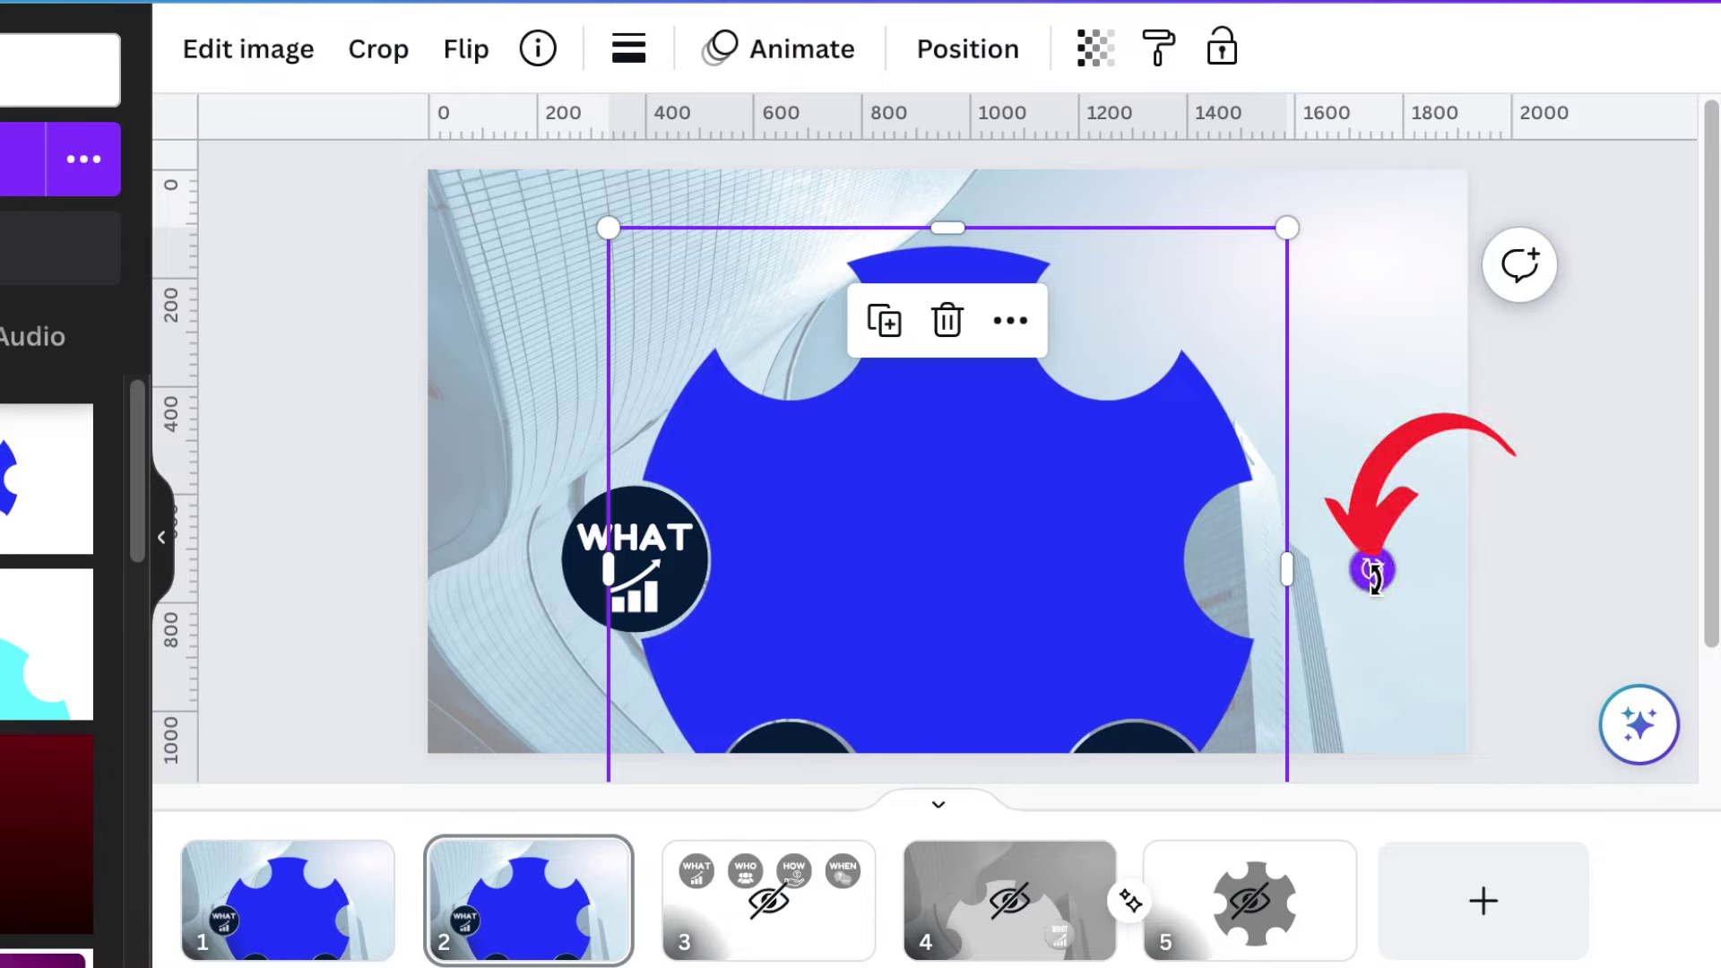
# Rotate the blue wheel about 54°, moving WHAT to top-left and WHO to the left notch.
pyautogui.moveTo(1373, 571); pyautogui.dragTo(1080, 754)
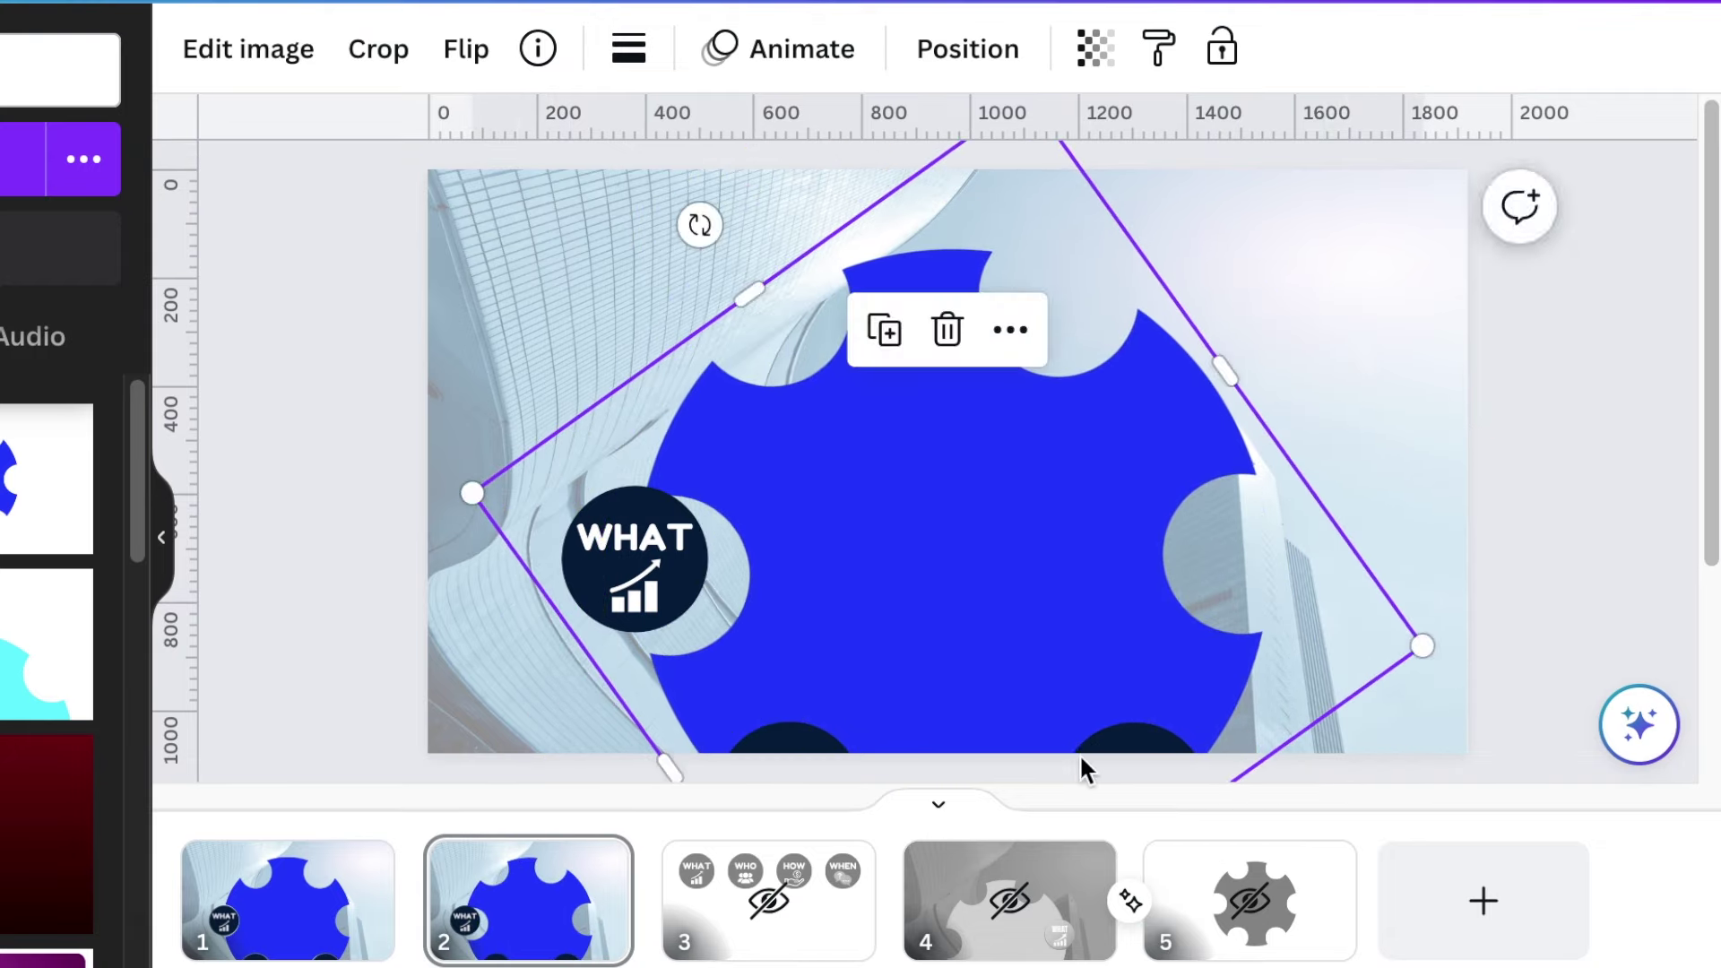
pyautogui.click(319, 332)
pyautogui.click(580, 610)
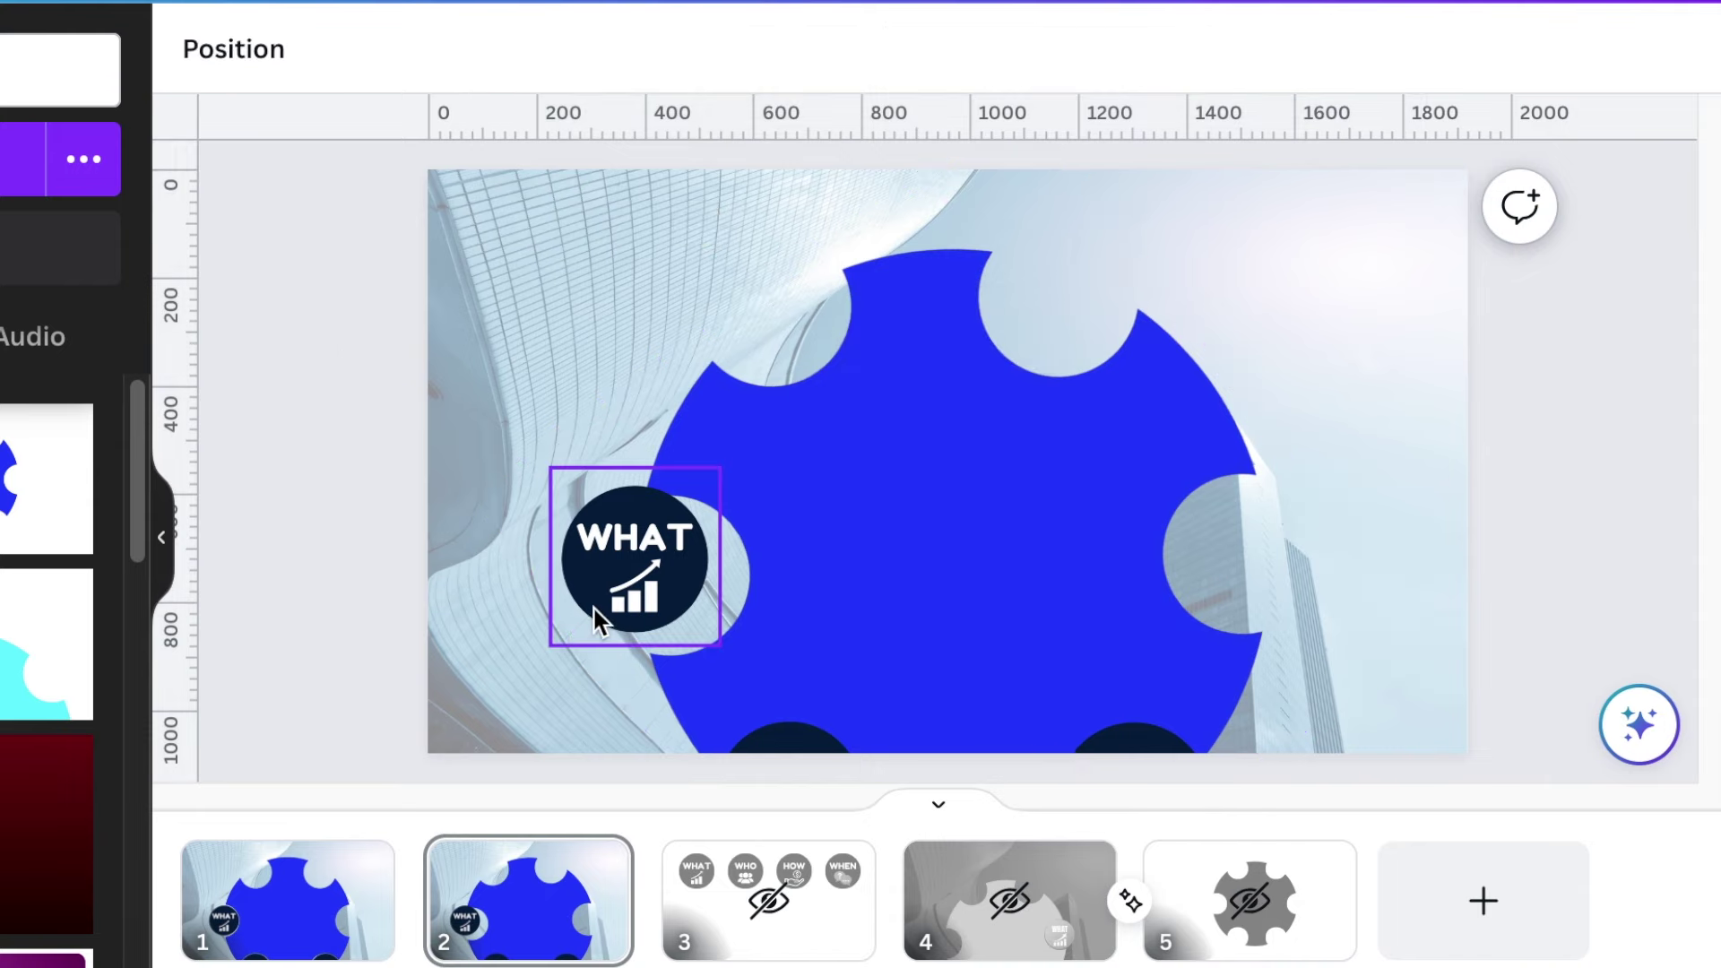
pyautogui.moveTo(585, 592); pyautogui.dragTo(723, 341)
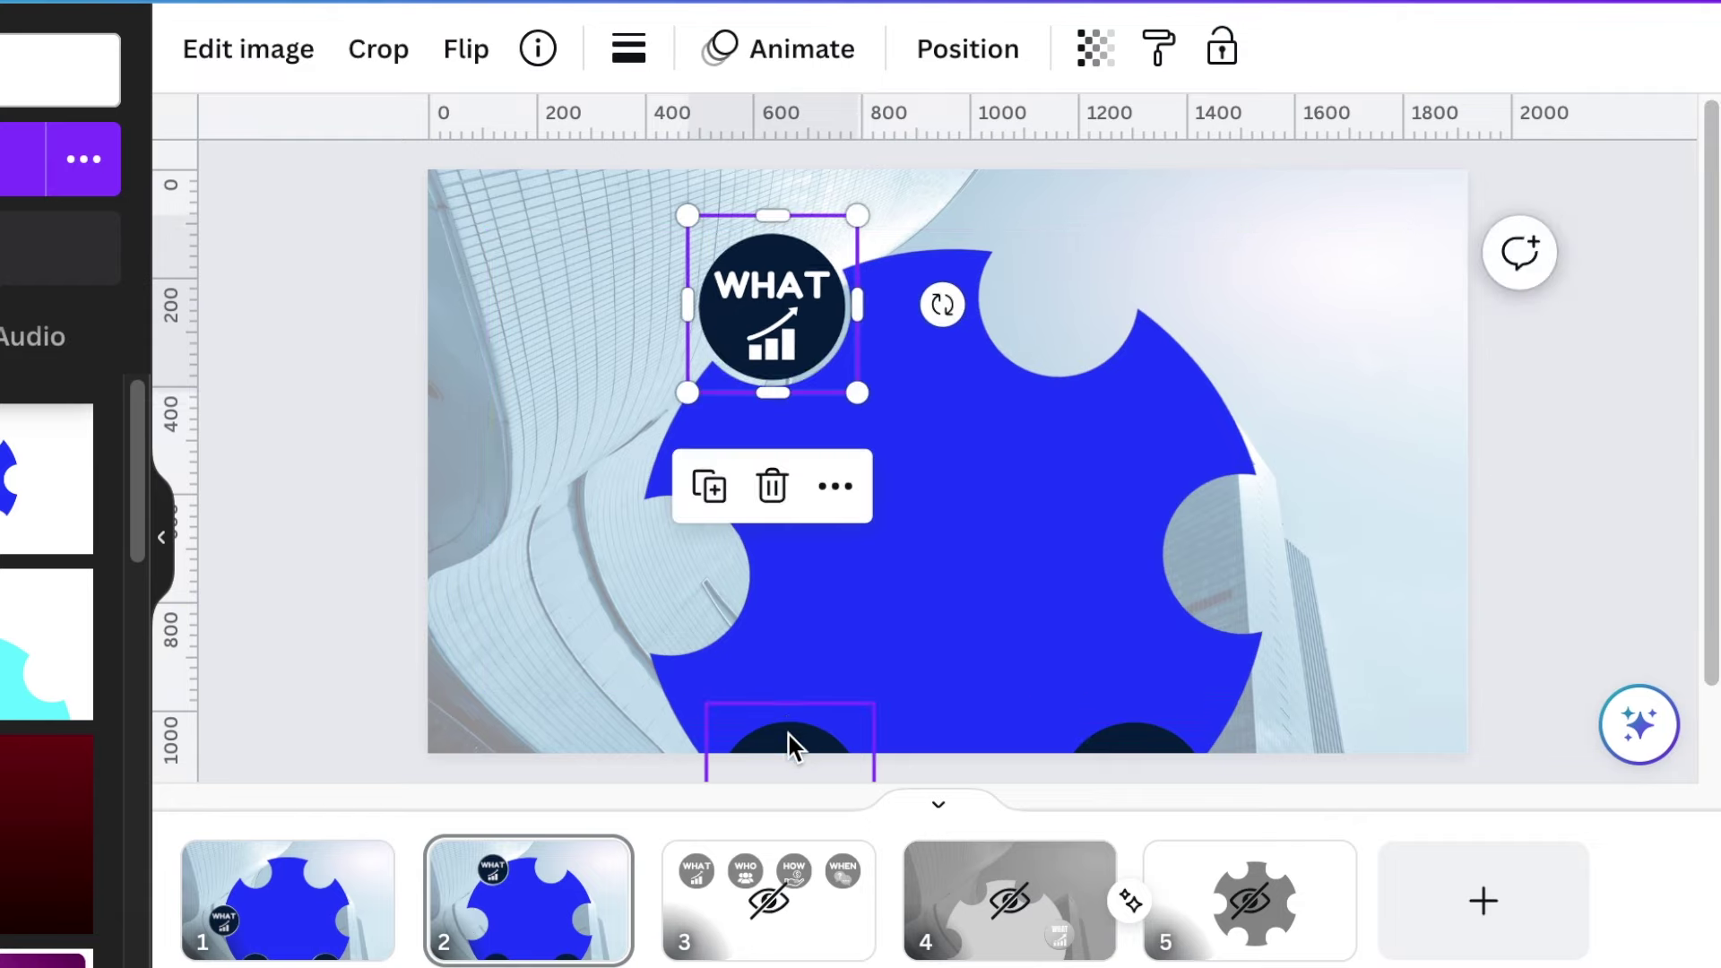
pyautogui.click(789, 735)
pyautogui.moveTo(787, 742); pyautogui.dragTo(670, 532)
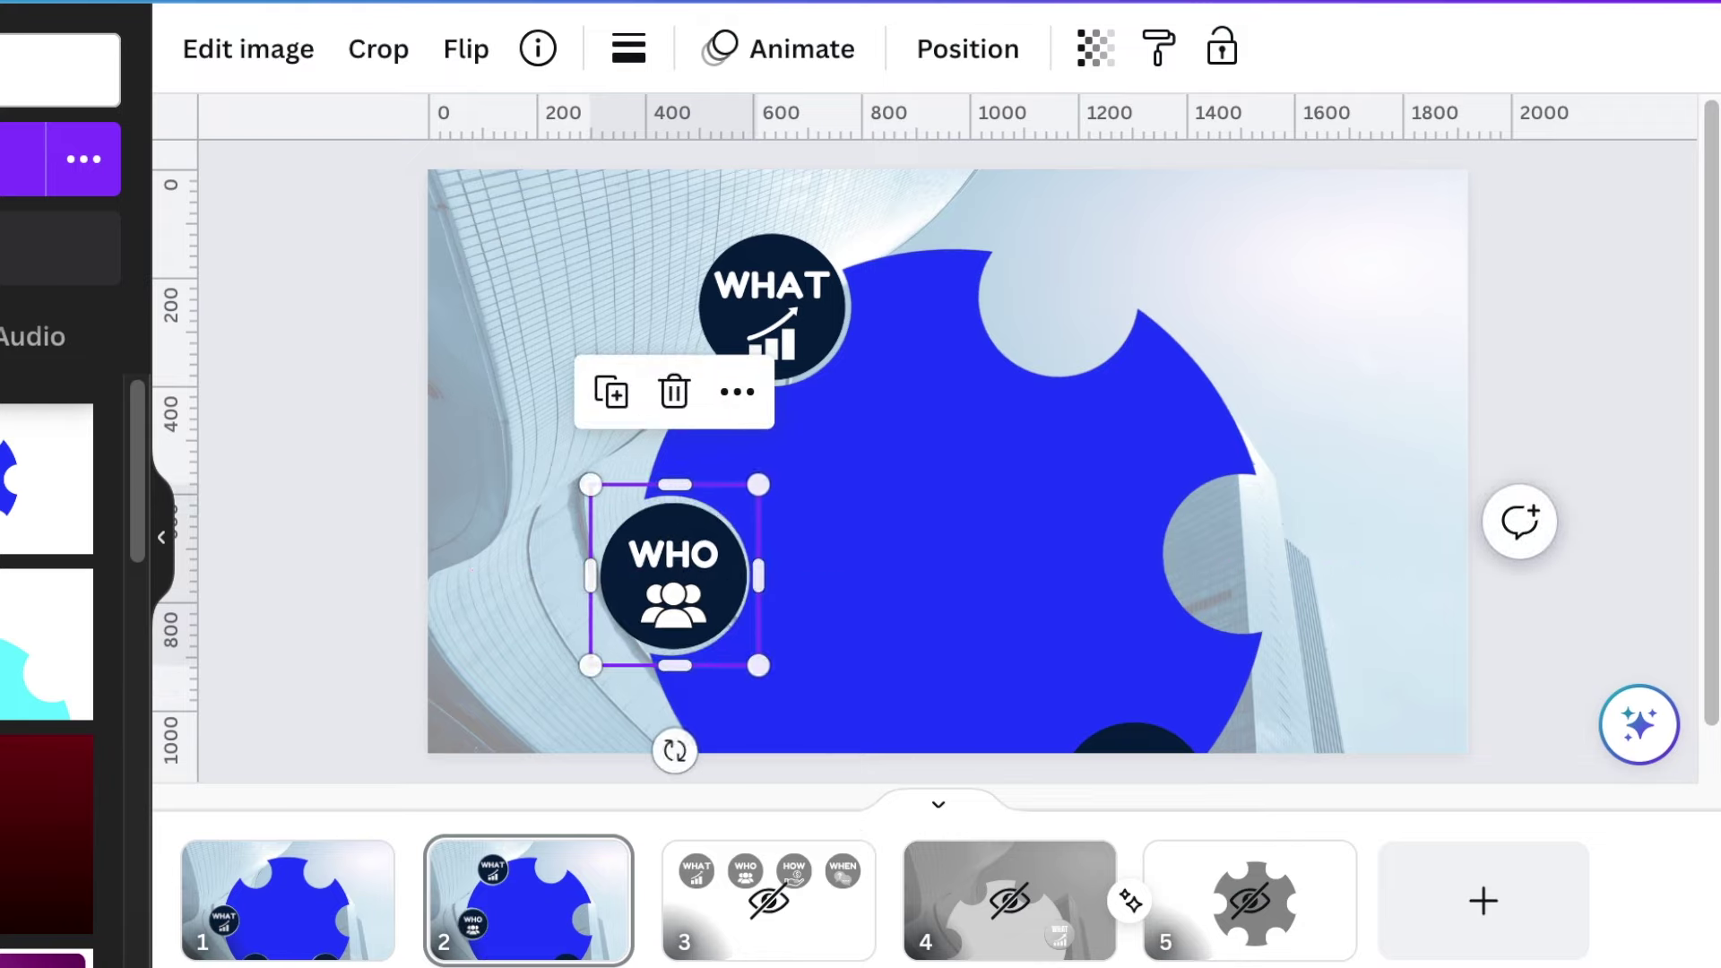
pyautogui.moveTo(1122, 743); pyautogui.dragTo(821, 739)
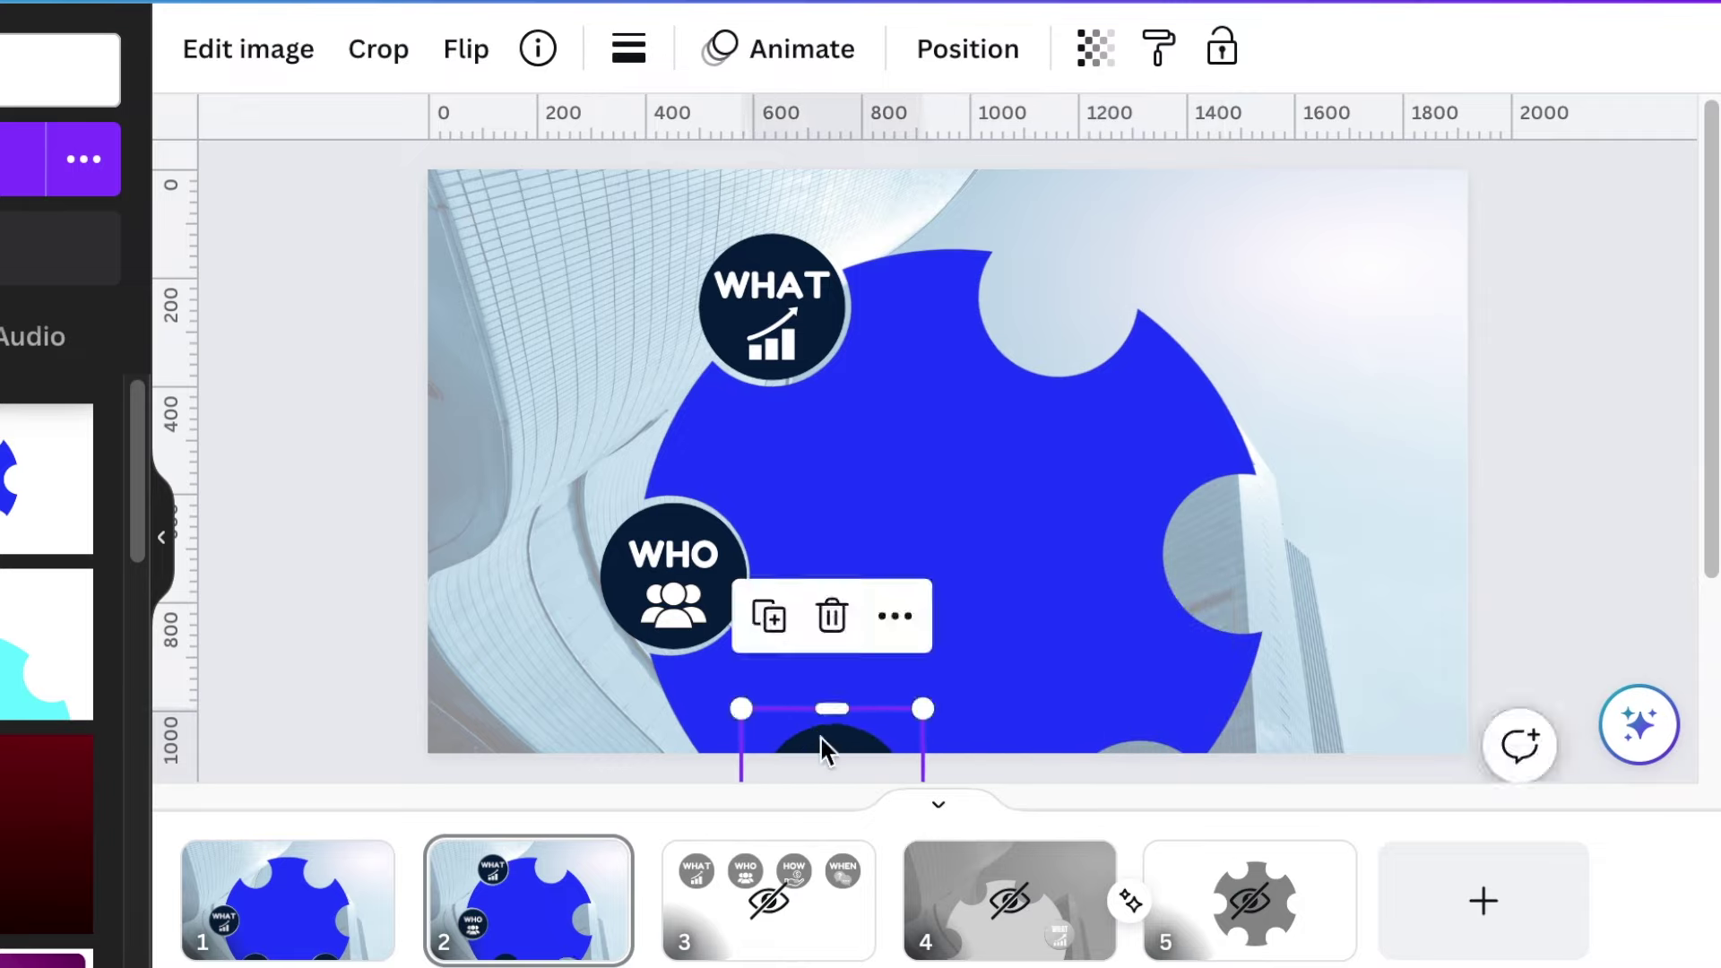
pyautogui.click(338, 596)
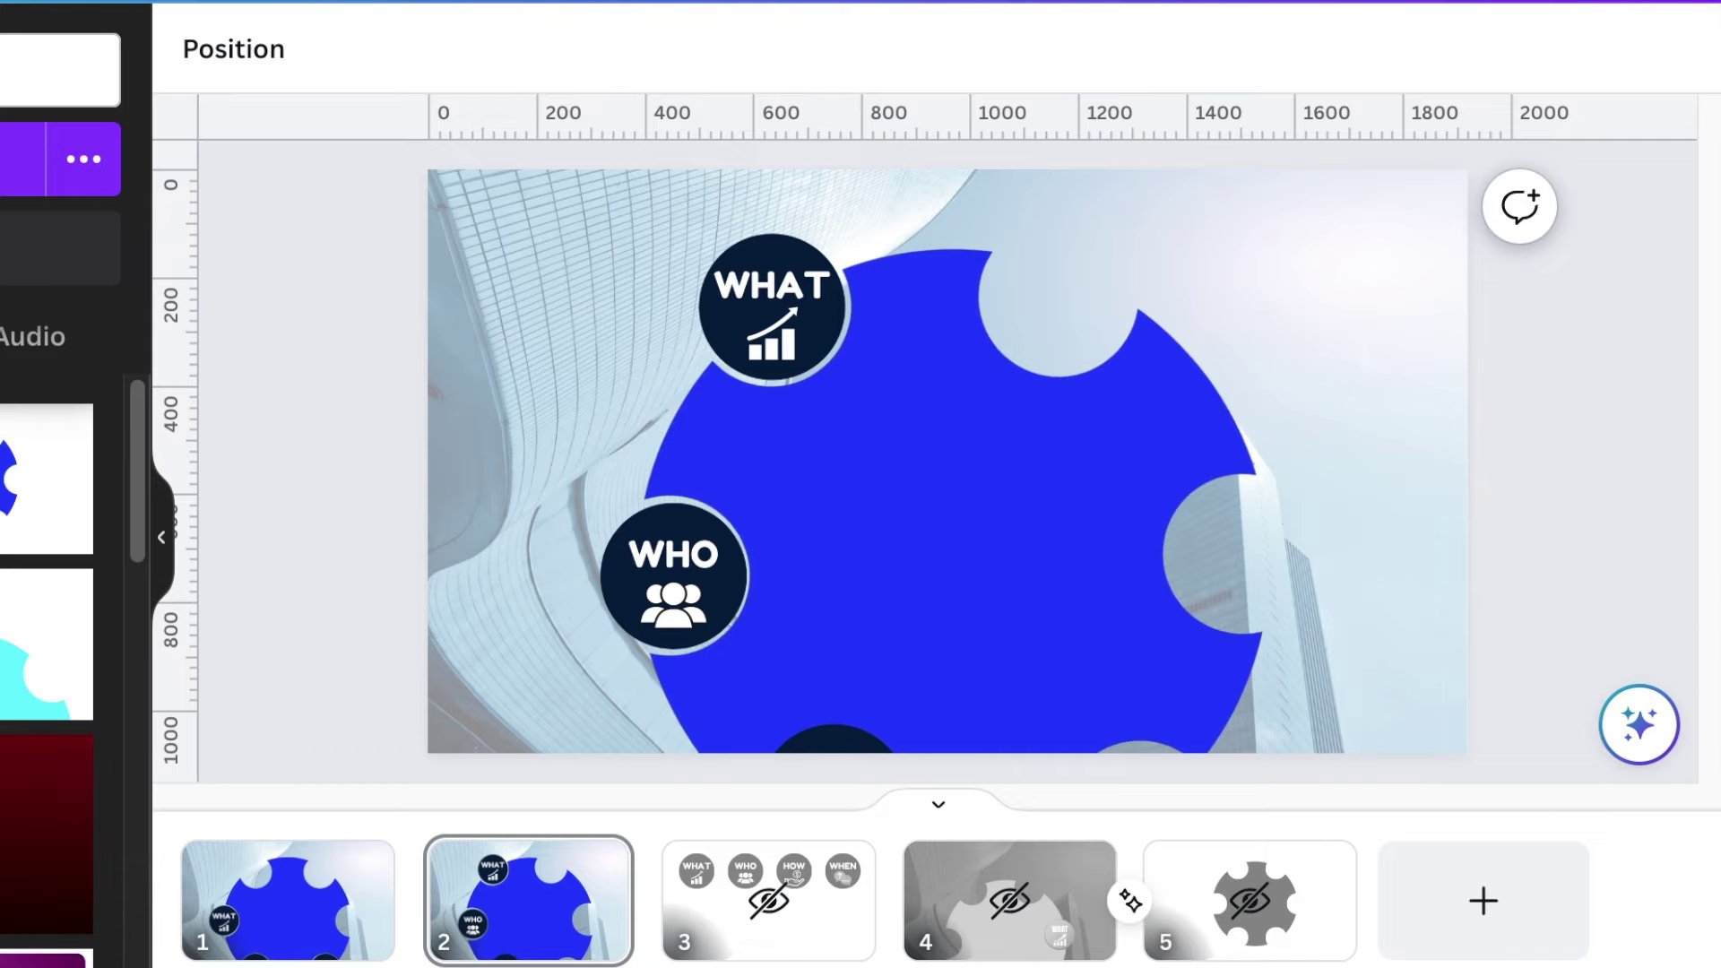
# Paste and enlarge the topic icons image, then drop the WHEN circle to the bottom centre.
pyautogui.hotkey('ctrl', 'v')
pyautogui.moveTo(970, 536); pyautogui.dragTo(1209, 370)
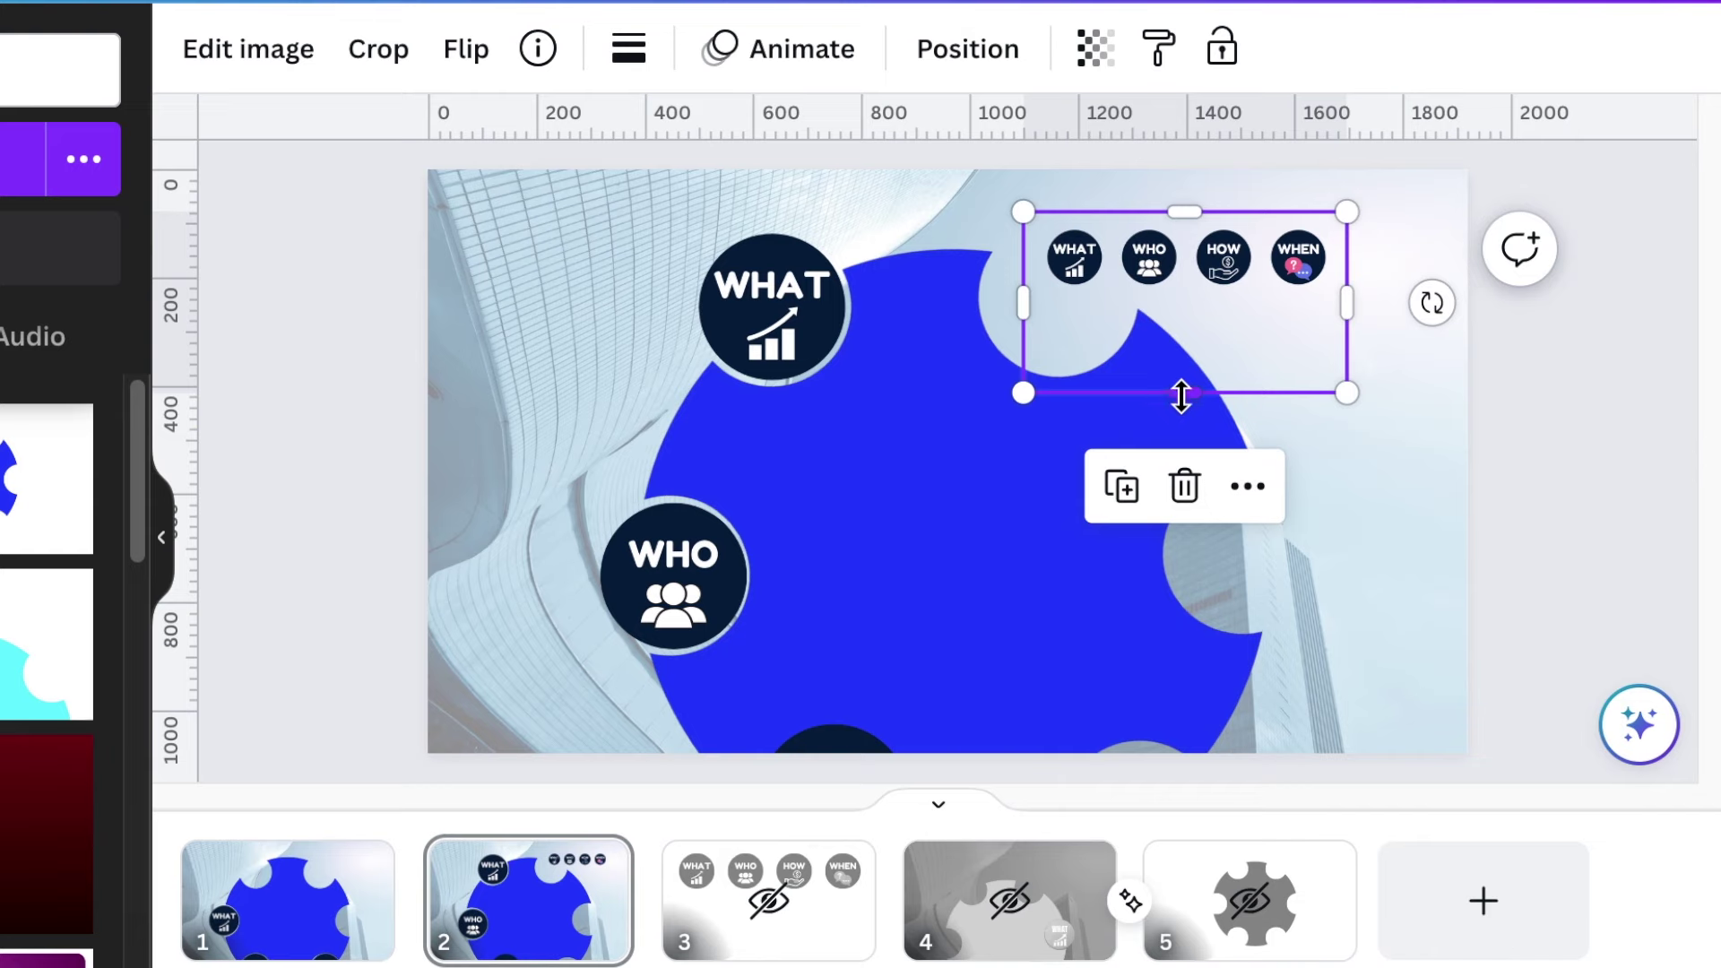
pyautogui.moveTo(1023, 392); pyautogui.dragTo(1170, 531)
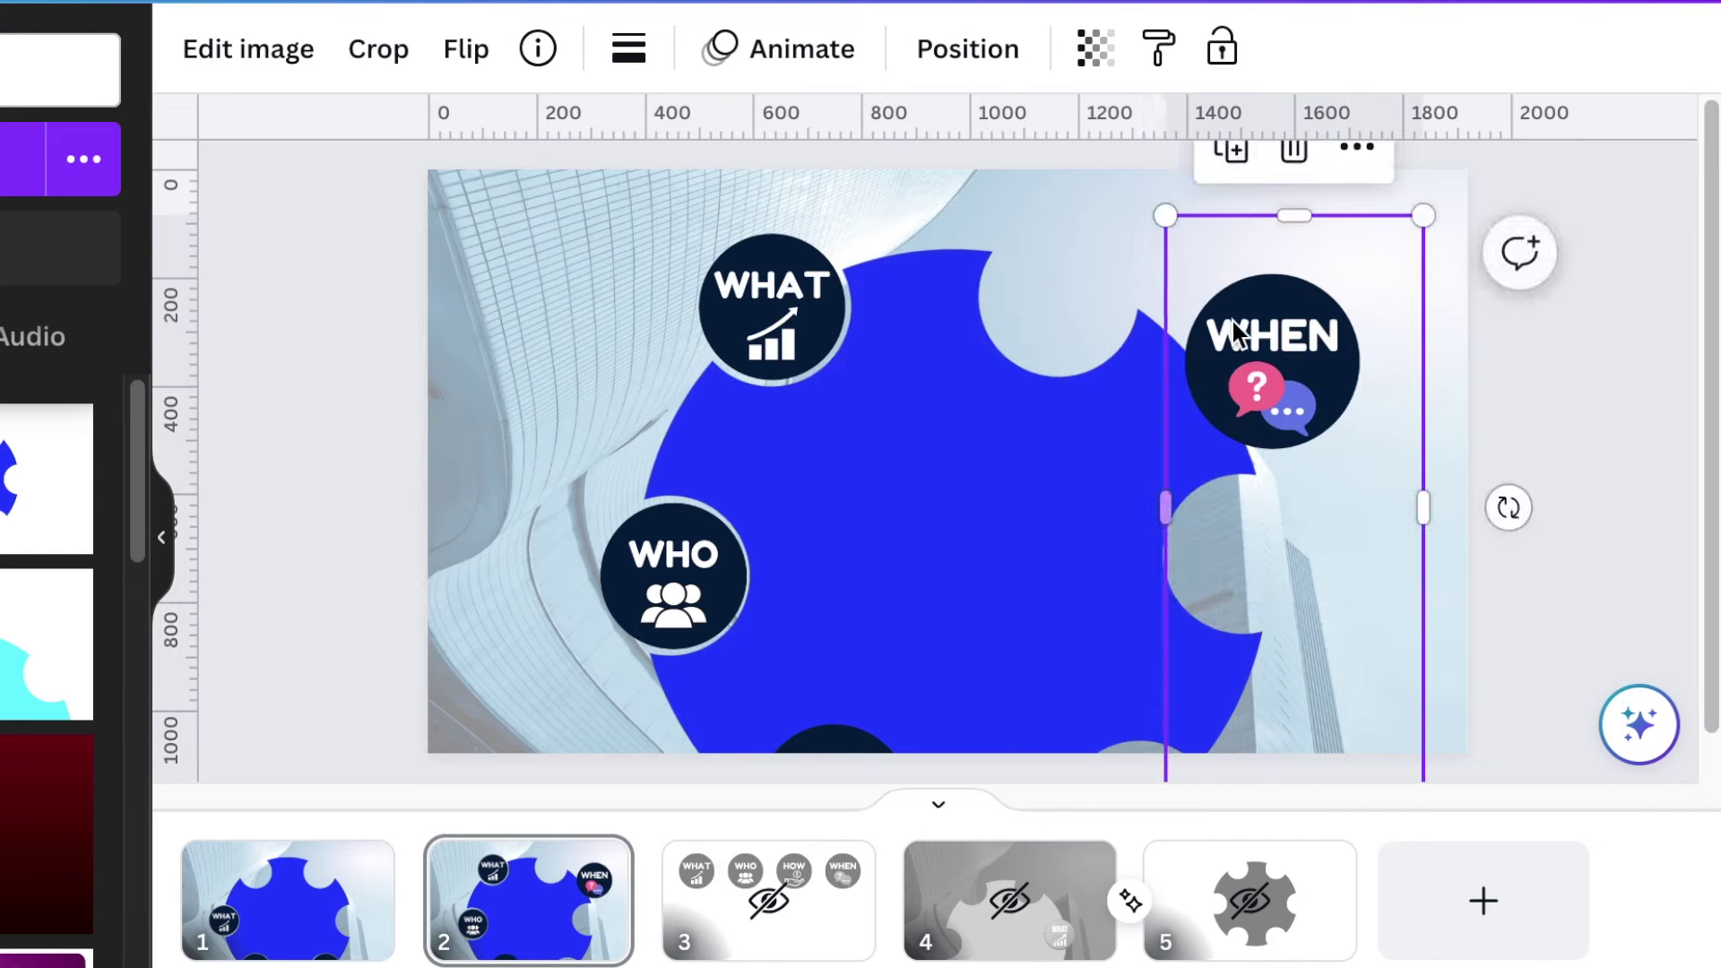
pyautogui.moveTo(1331, 403); pyautogui.dragTo(1180, 784)
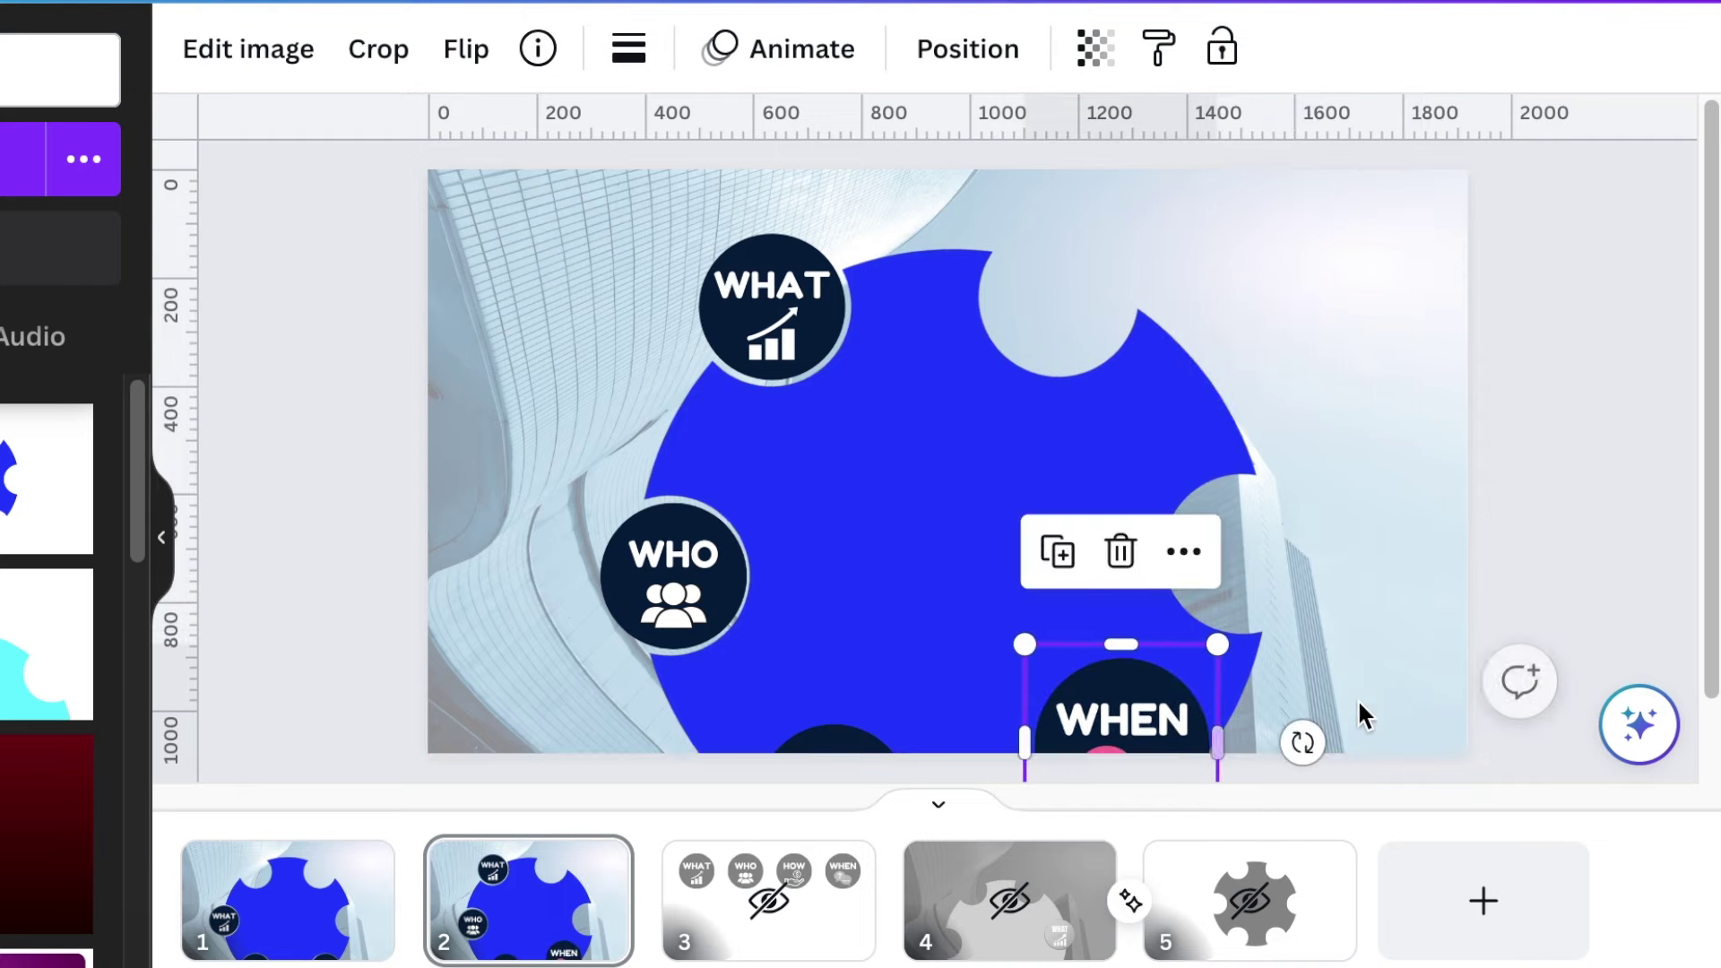
pyautogui.scroll(-2, 1712, 488)
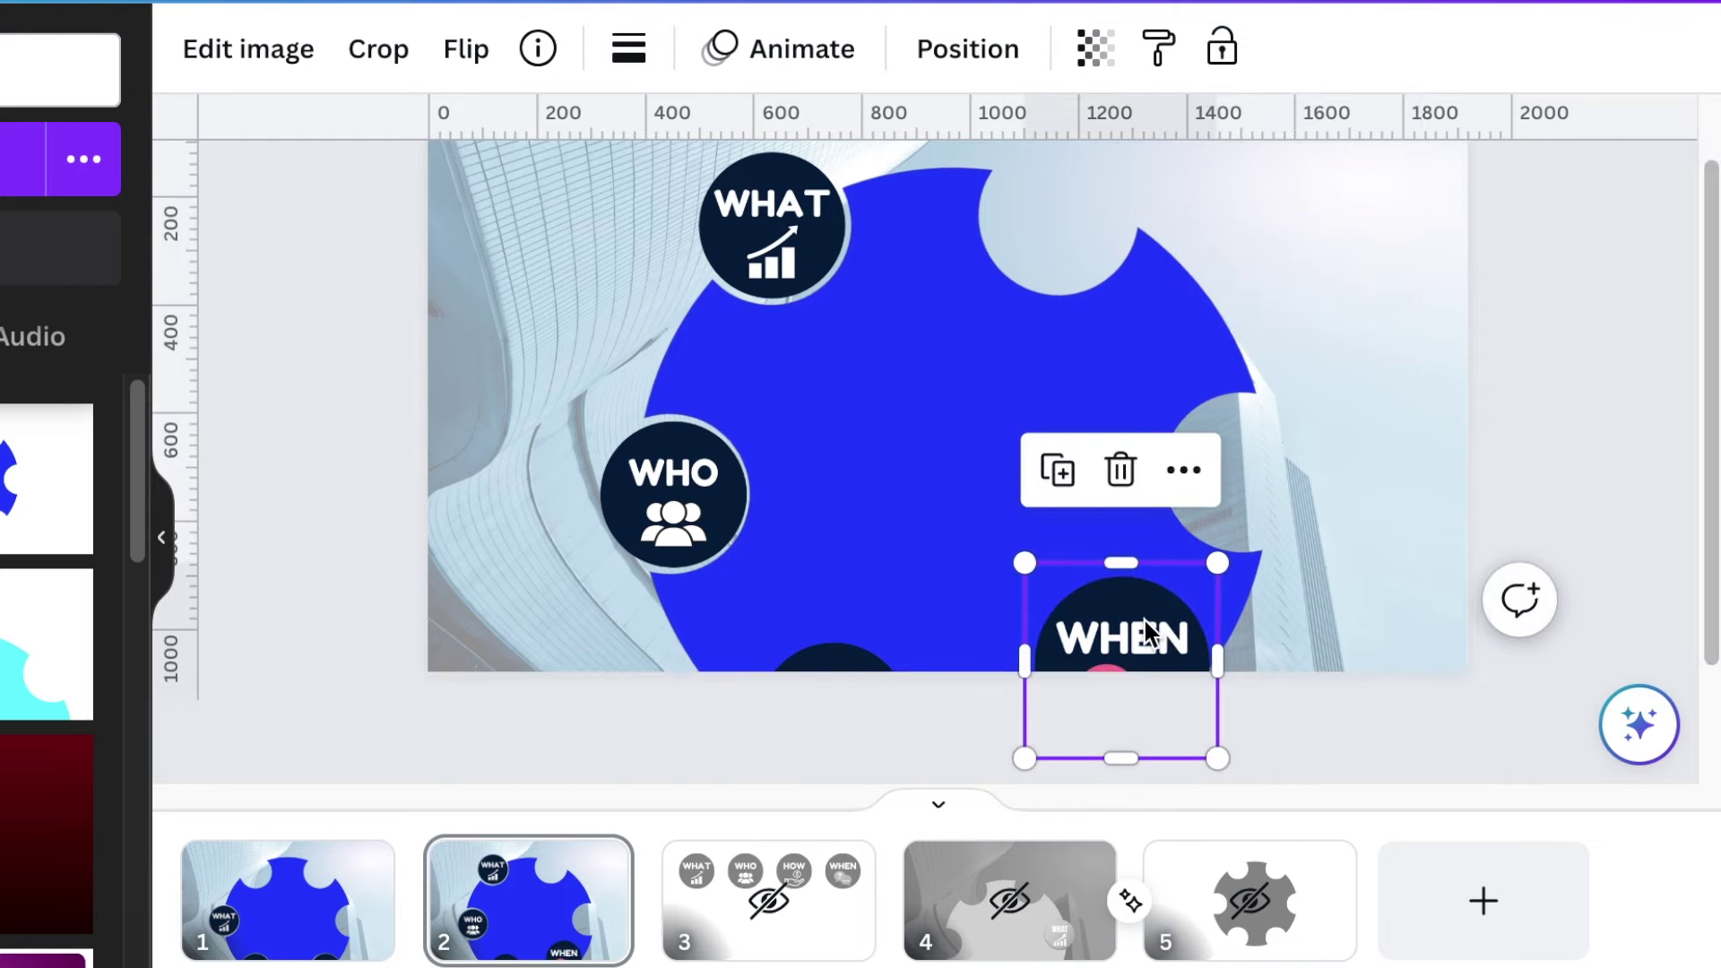
pyautogui.moveTo(1150, 627); pyautogui.dragTo(1156, 677)
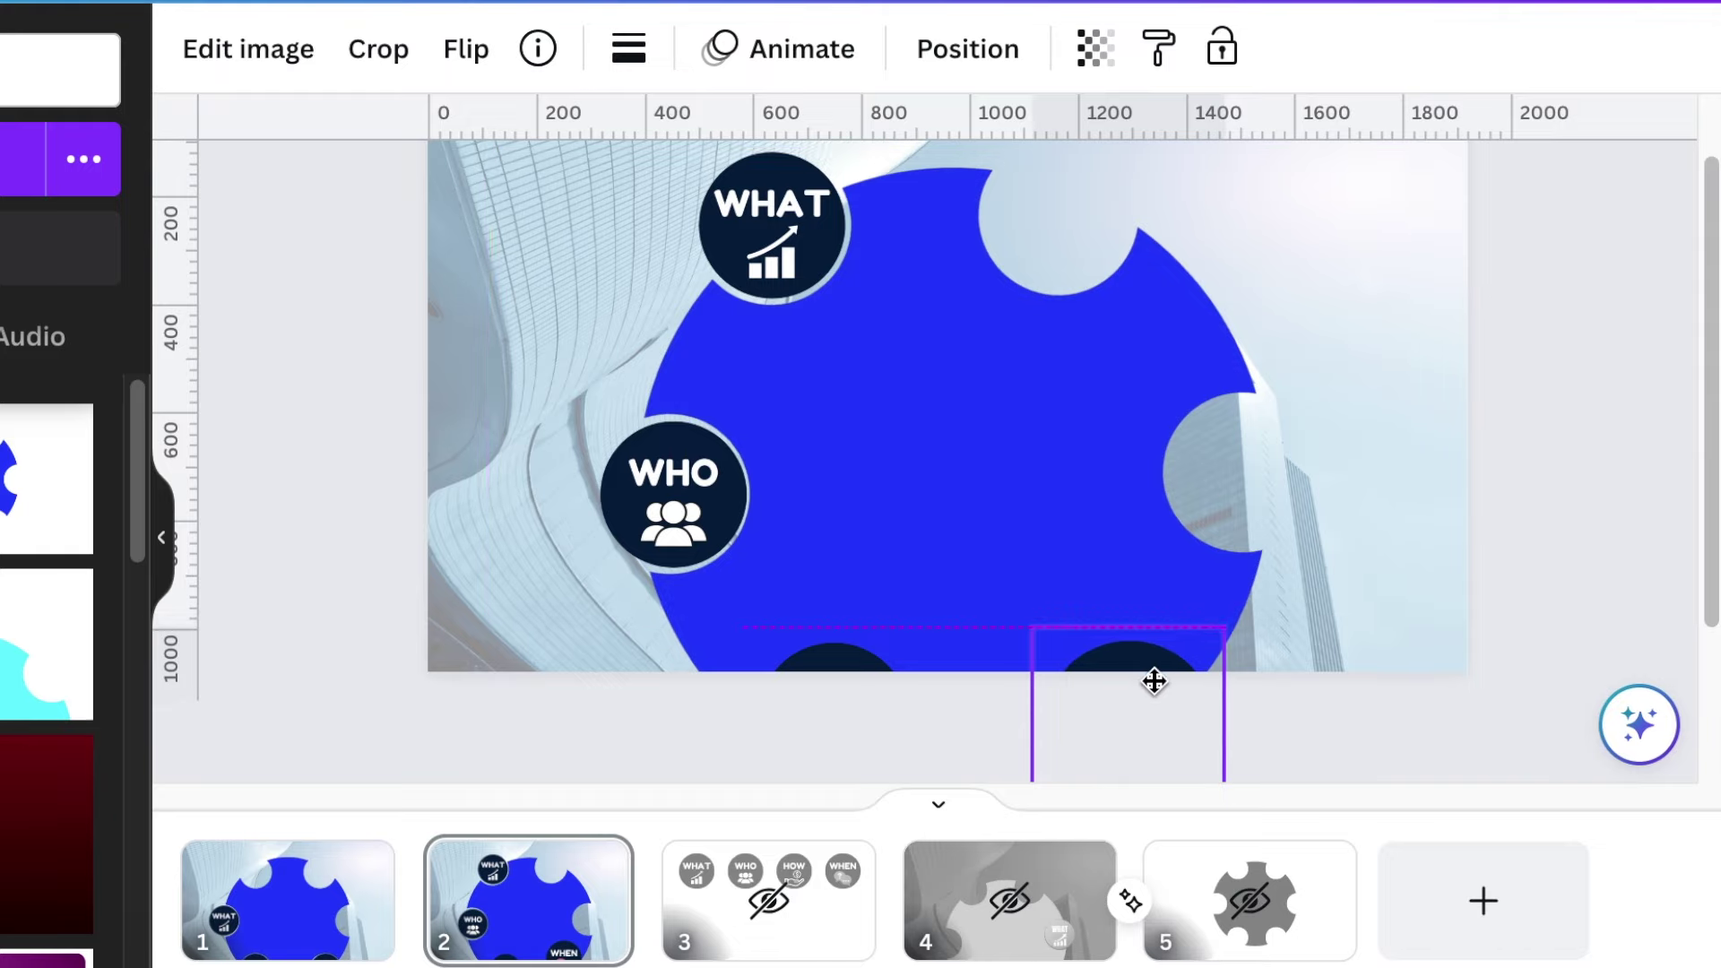
pyautogui.moveTo(1155, 681); pyautogui.dragTo(1157, 682)
pyautogui.click(1665, 434)
pyautogui.scroll(2, 1664, 434)
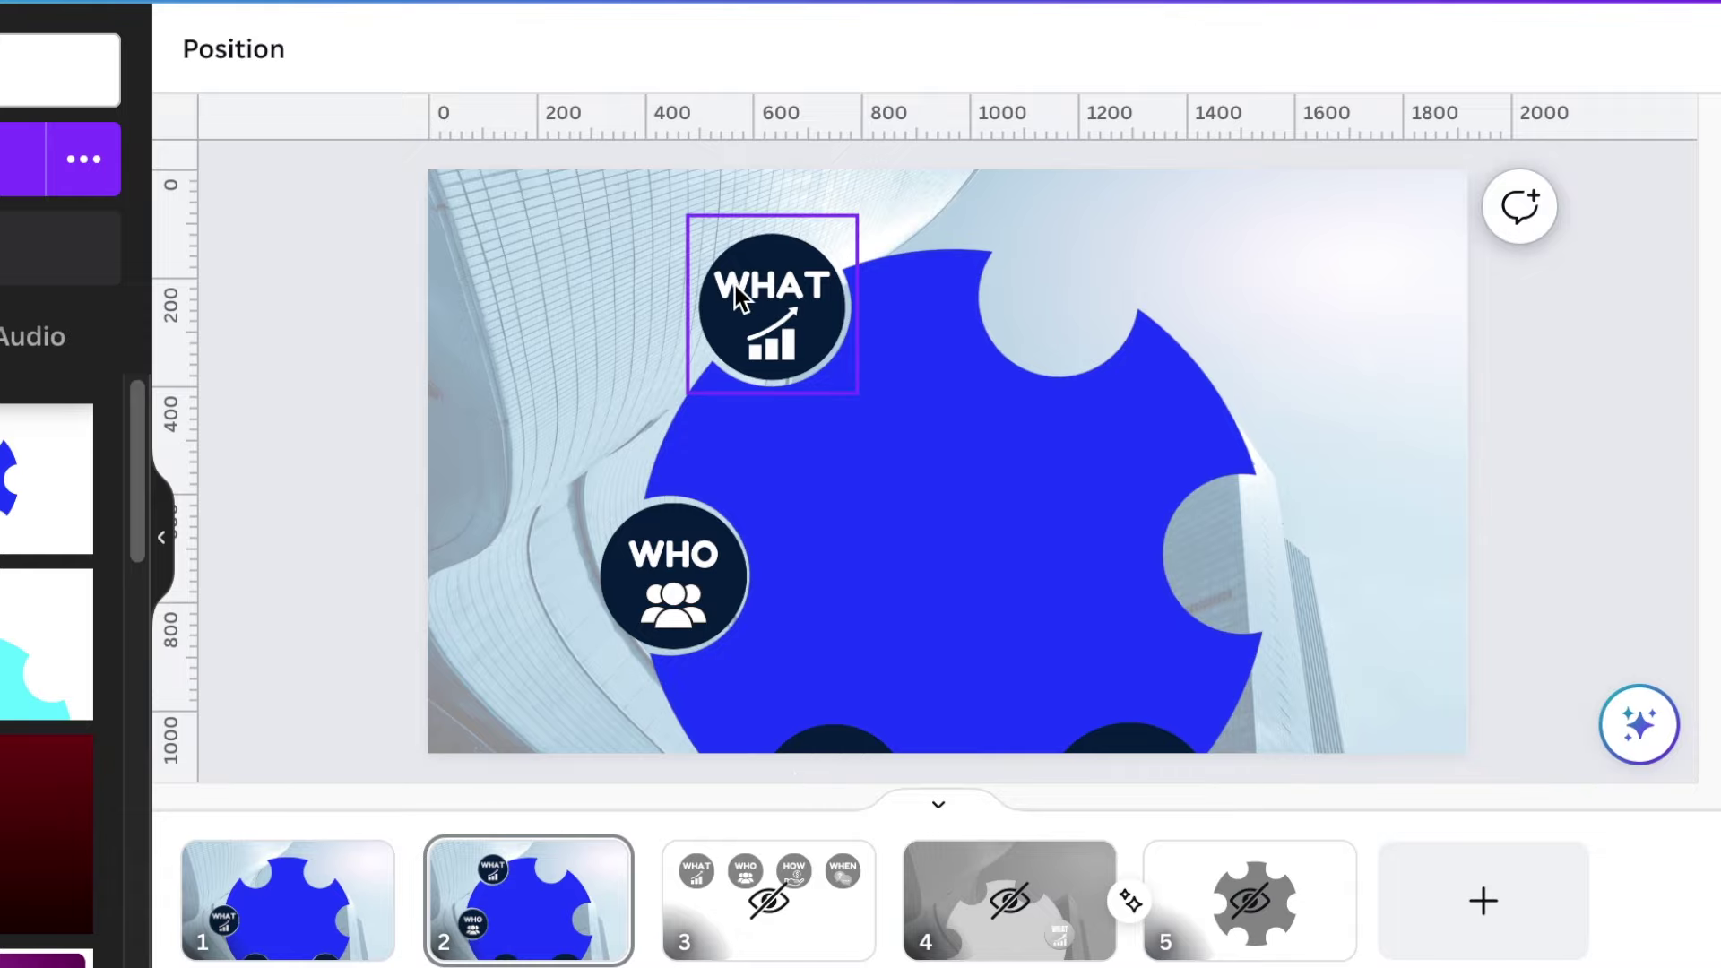
pyautogui.click(745, 314)
pyautogui.moveTo(745, 314); pyautogui.dragTo(745, 316)
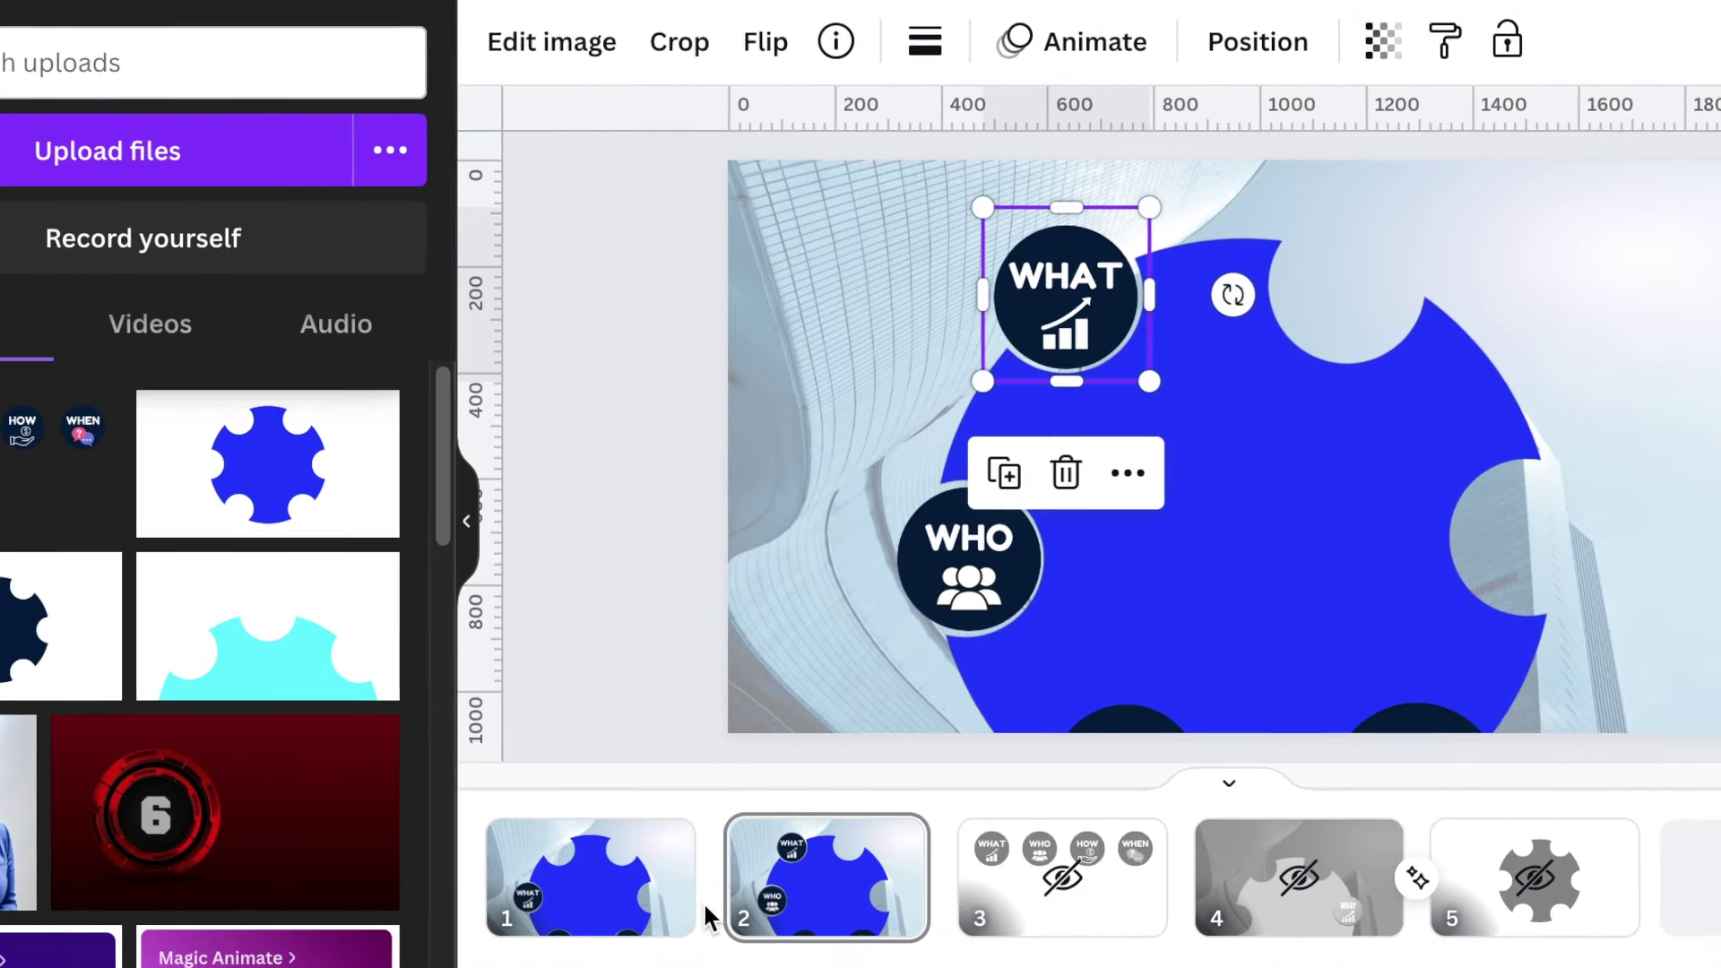
# Add a Match & Move transition between pages 1 and 2.
pyautogui.moveTo(724, 908)
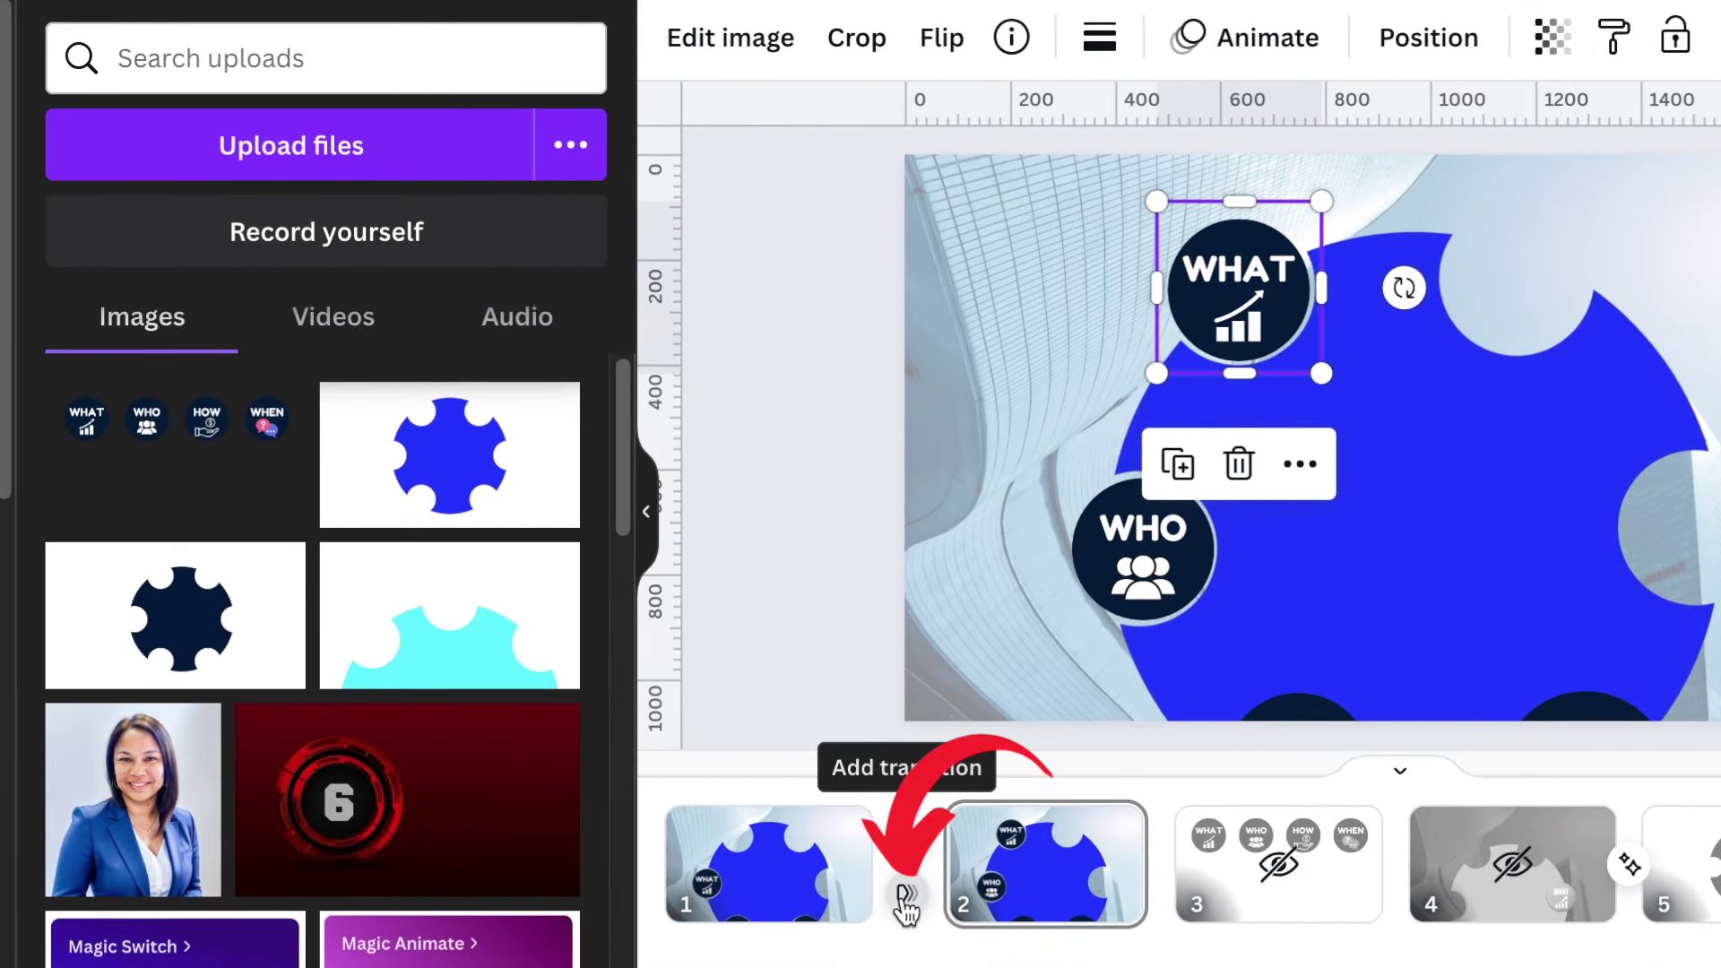
pyautogui.click(907, 896)
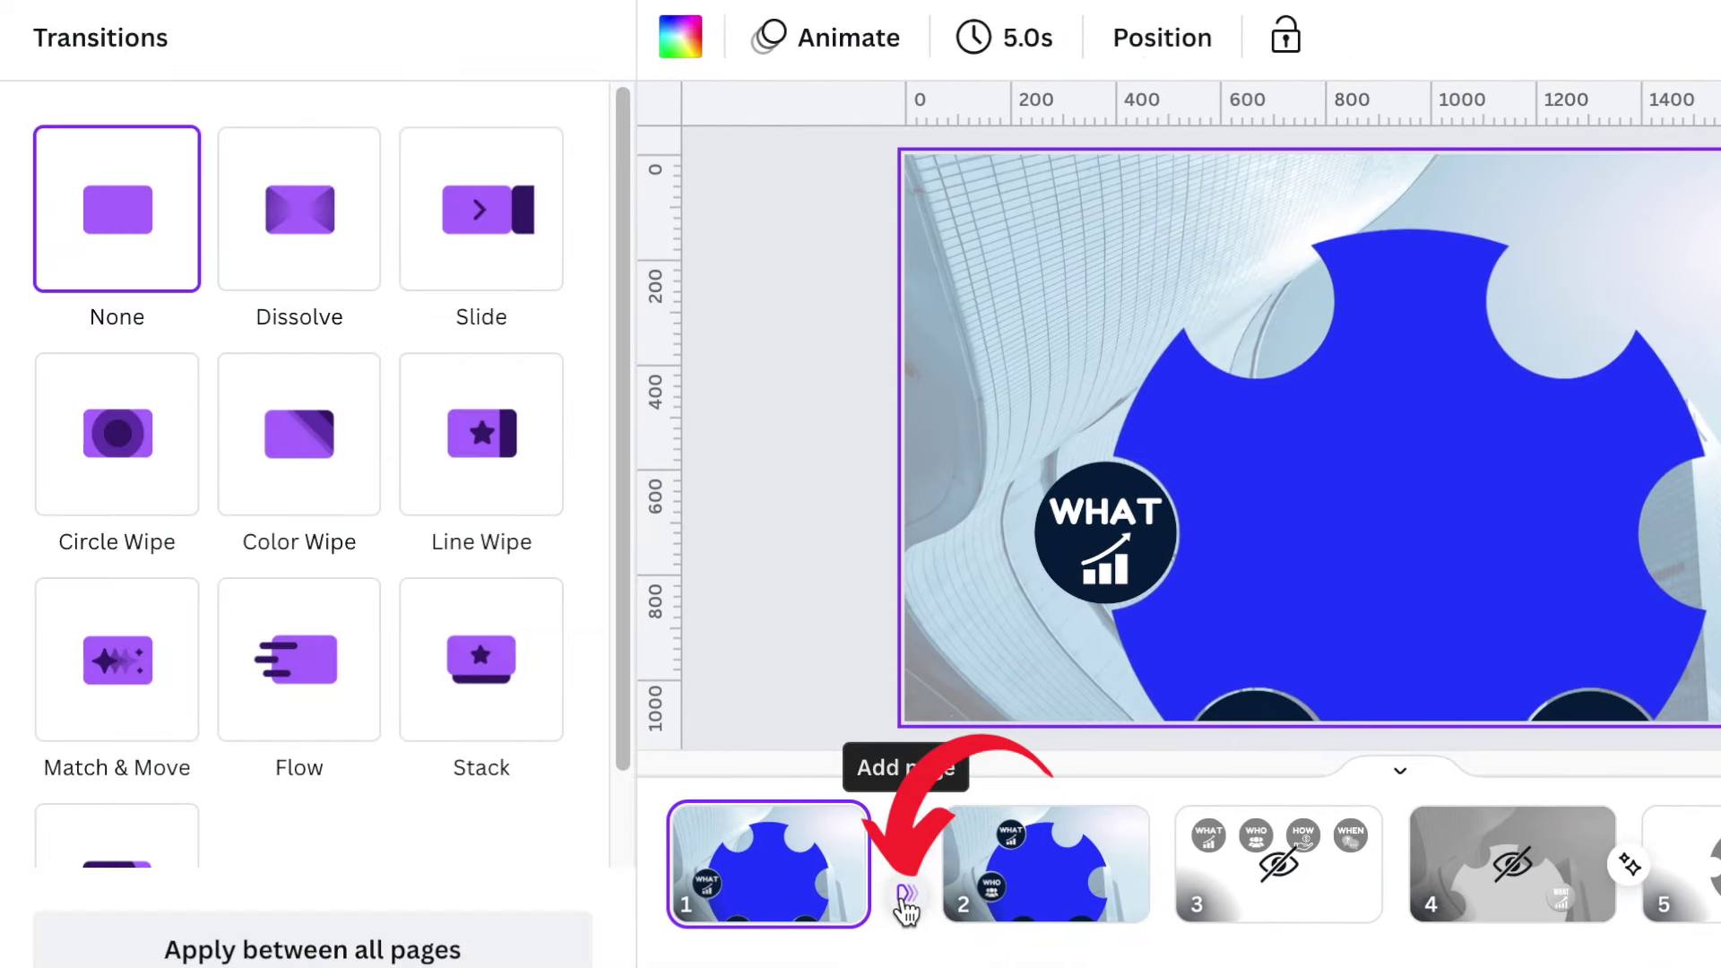
pyautogui.click(114, 672)
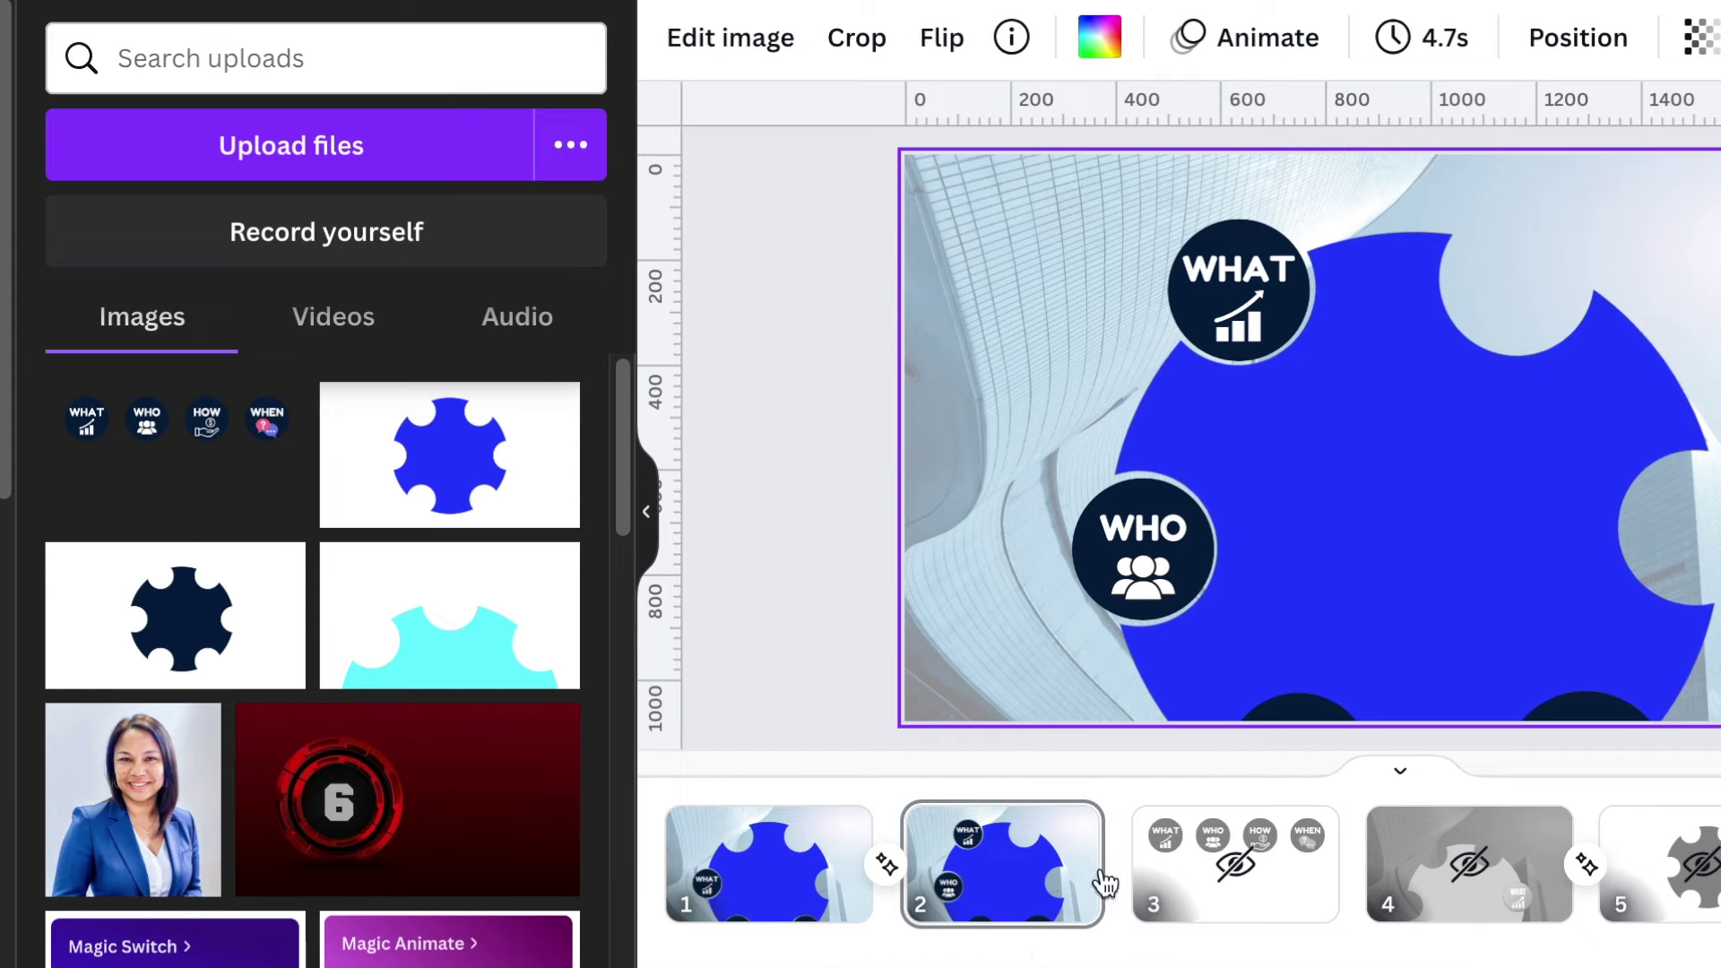
pyautogui.click(1066, 831)
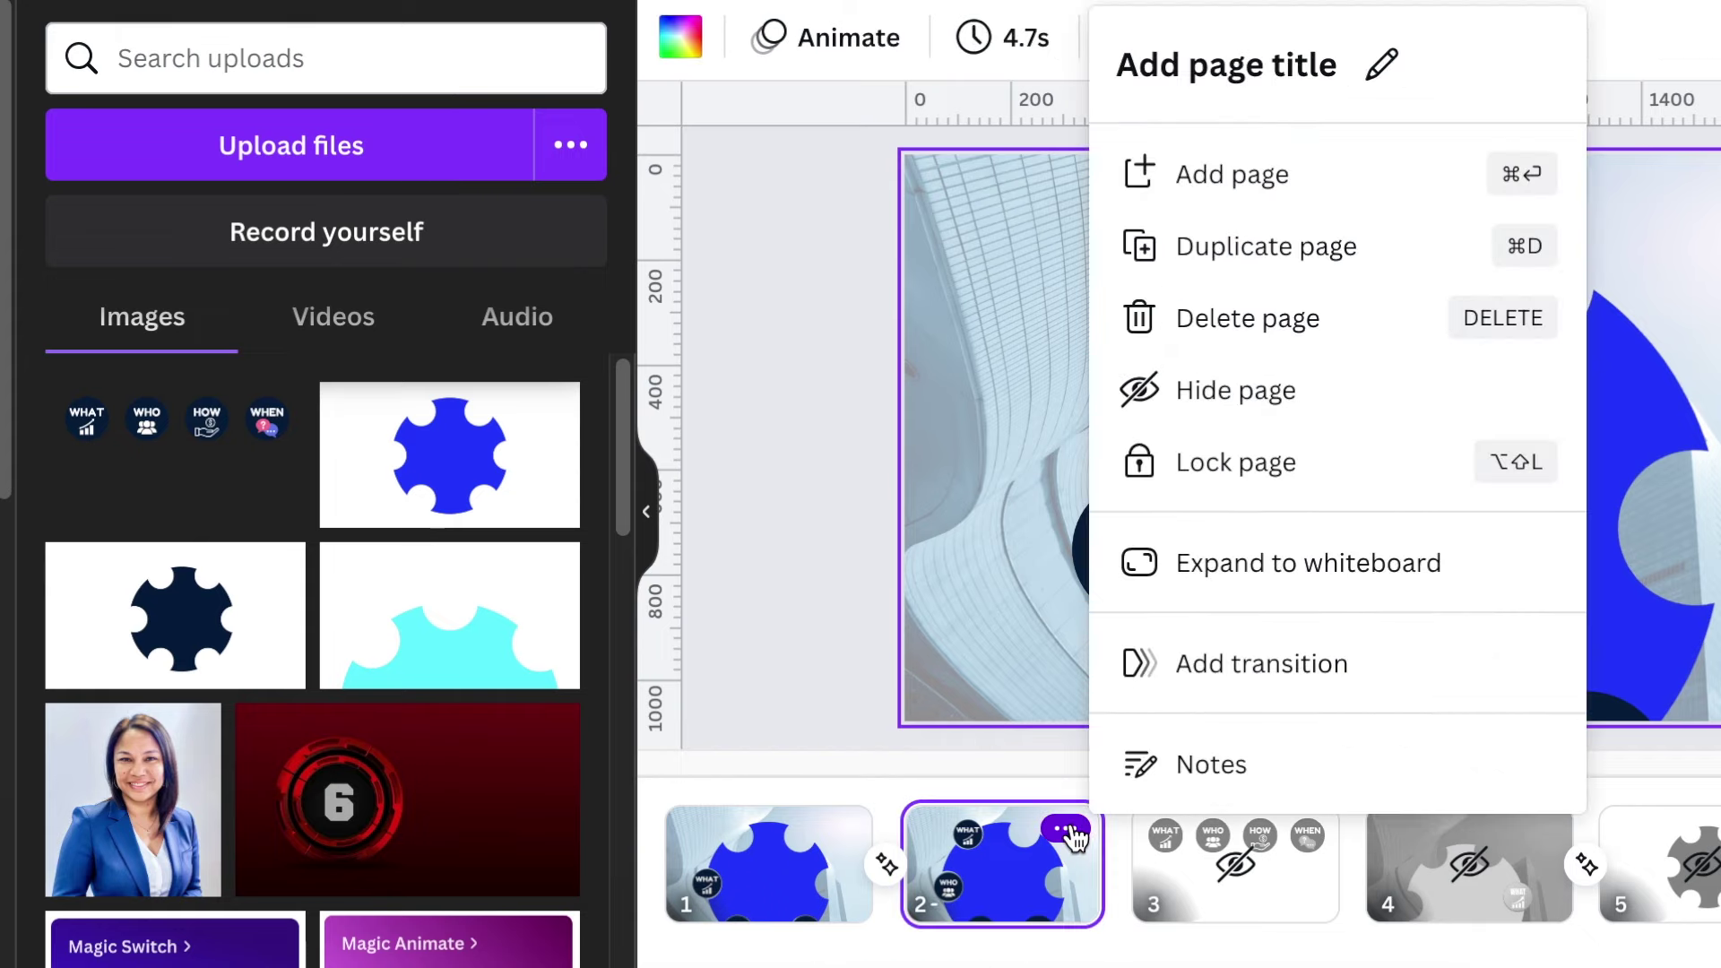
# Duplicate page 2 as page 3 and rotate its blue wheel to about 104°.
pyautogui.click(1288, 258)
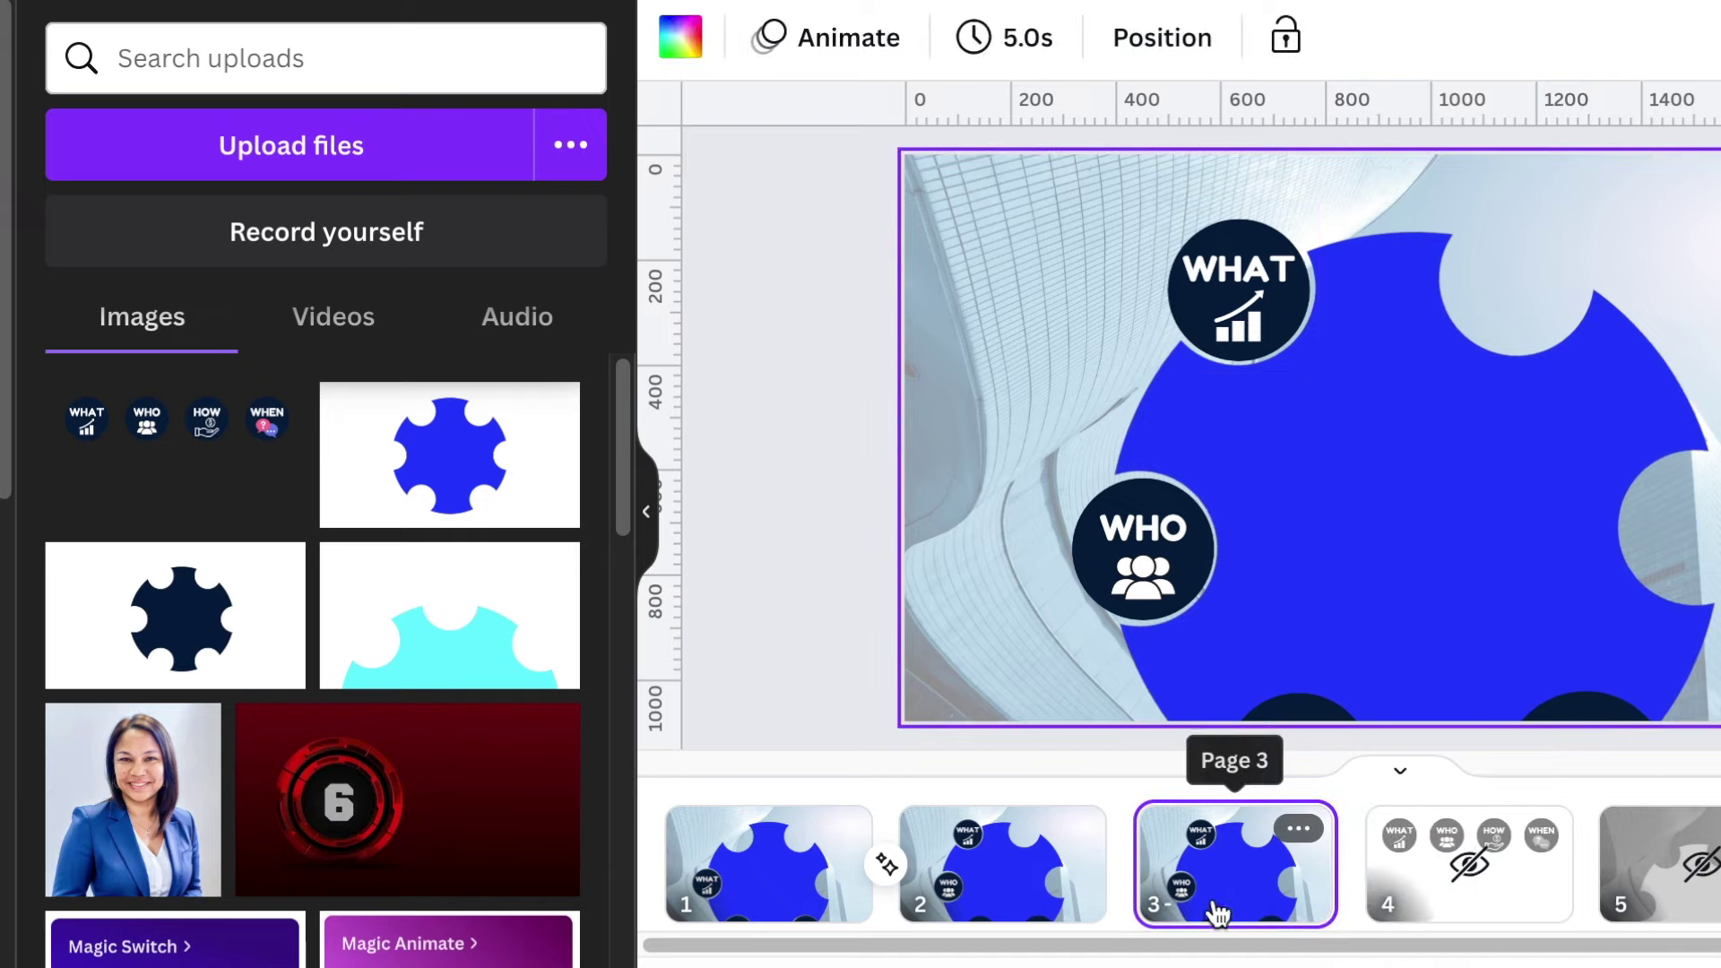
pyautogui.click(1422, 482)
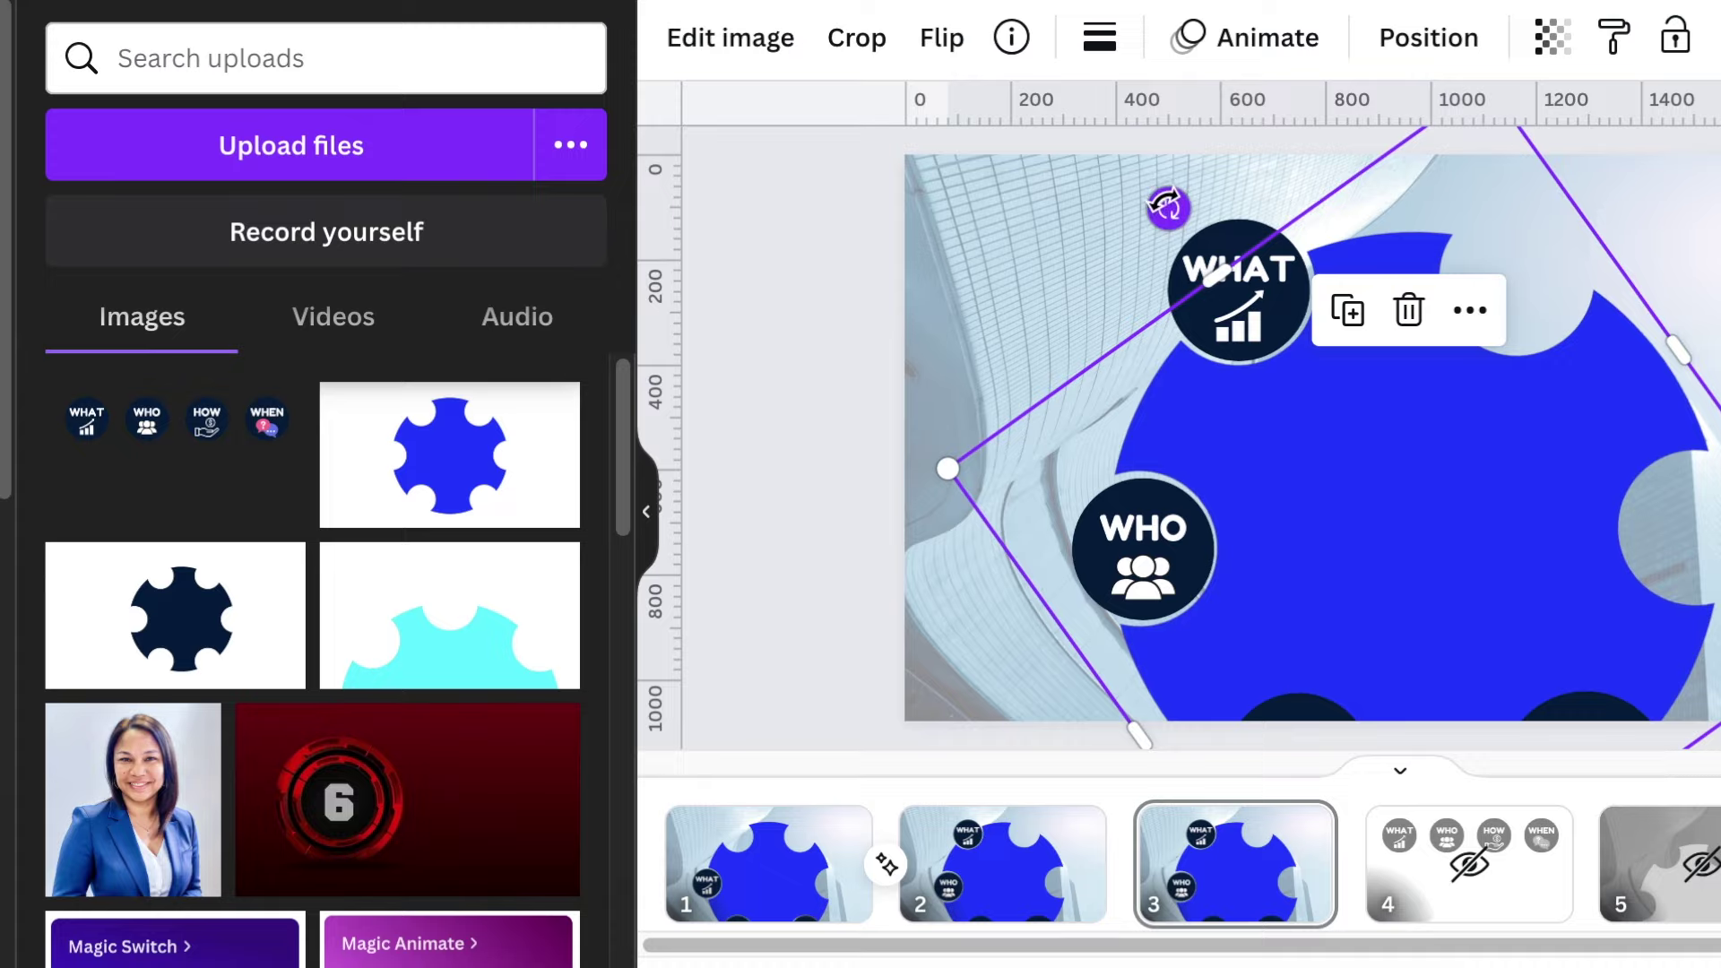
pyautogui.moveTo(1169, 207); pyautogui.dragTo(1492, 235)
pyautogui.click(801, 410)
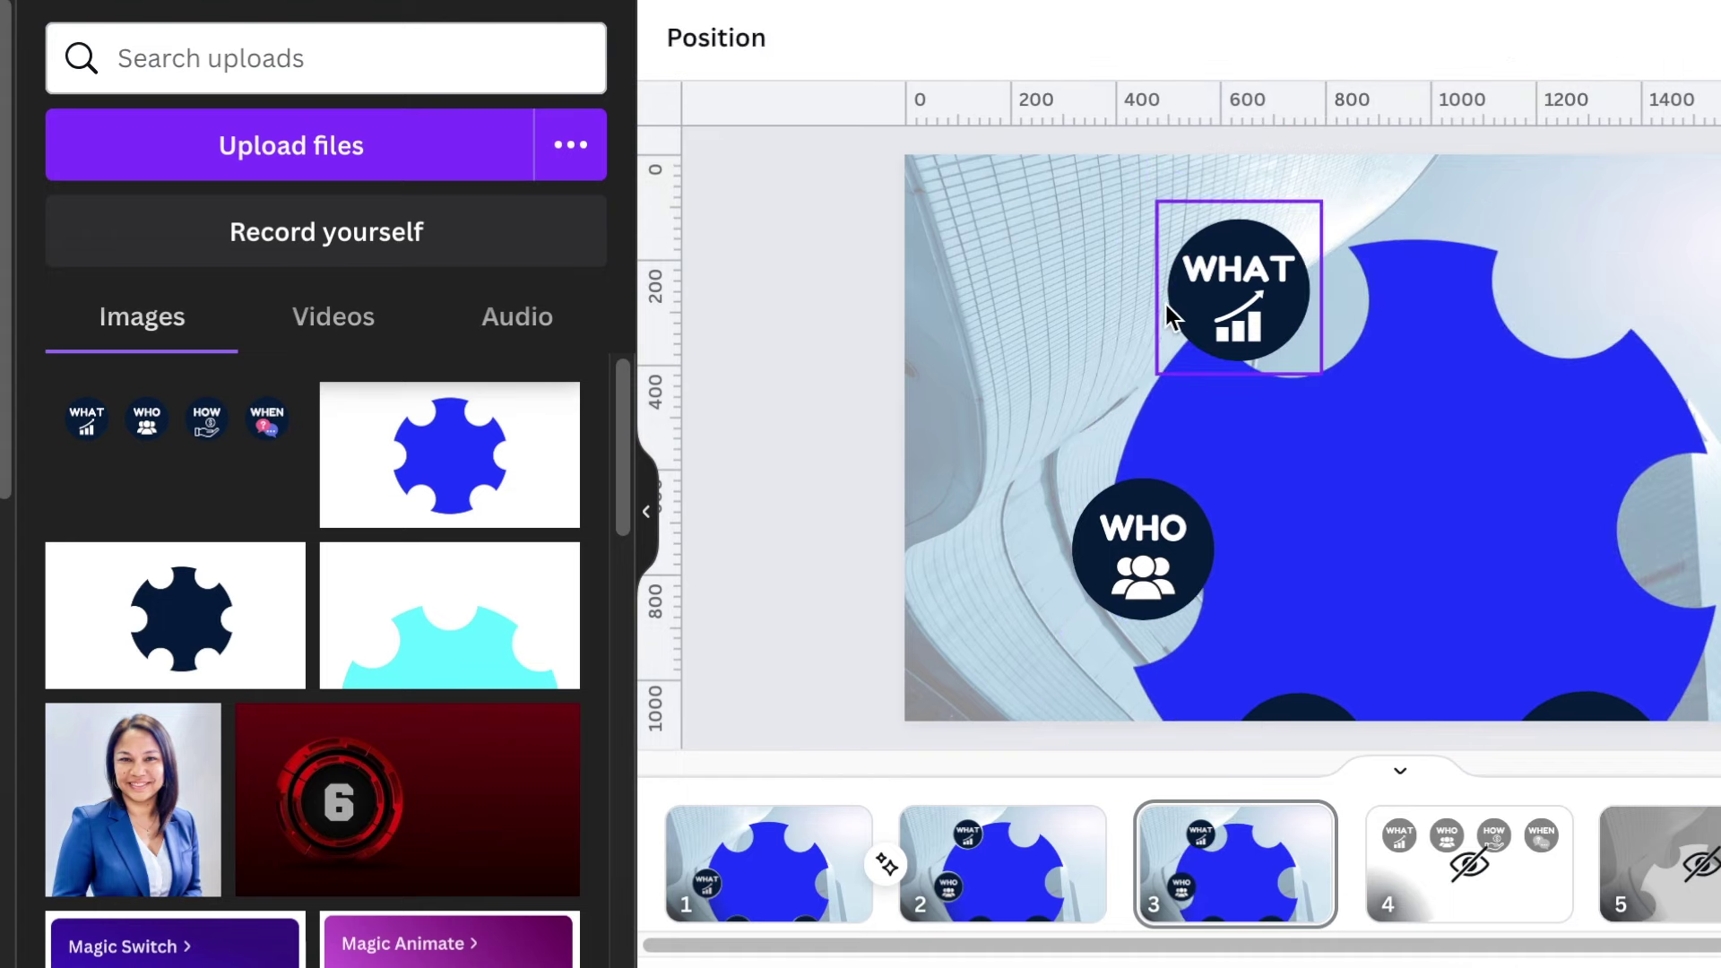
# Move WHAT to the wheel's top-right, WHO to the top, and HOW to the left notch.
pyautogui.moveTo(1198, 316); pyautogui.dragTo(1517, 297)
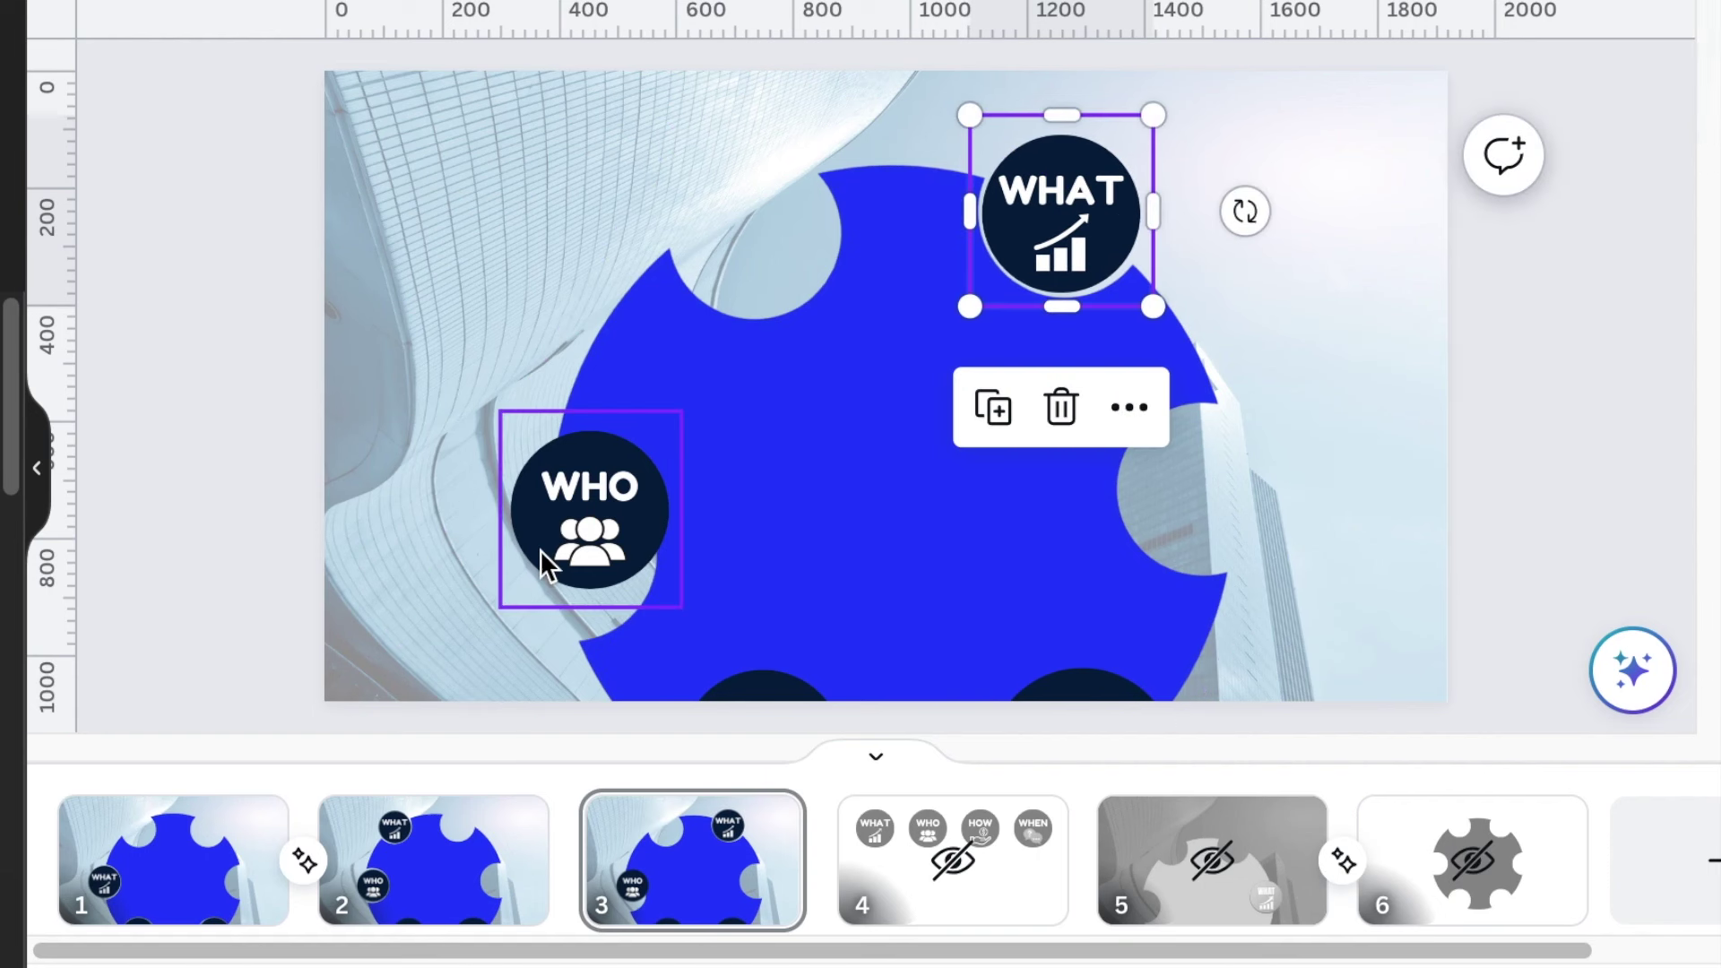
pyautogui.moveTo(544, 563); pyautogui.dragTo(709, 289)
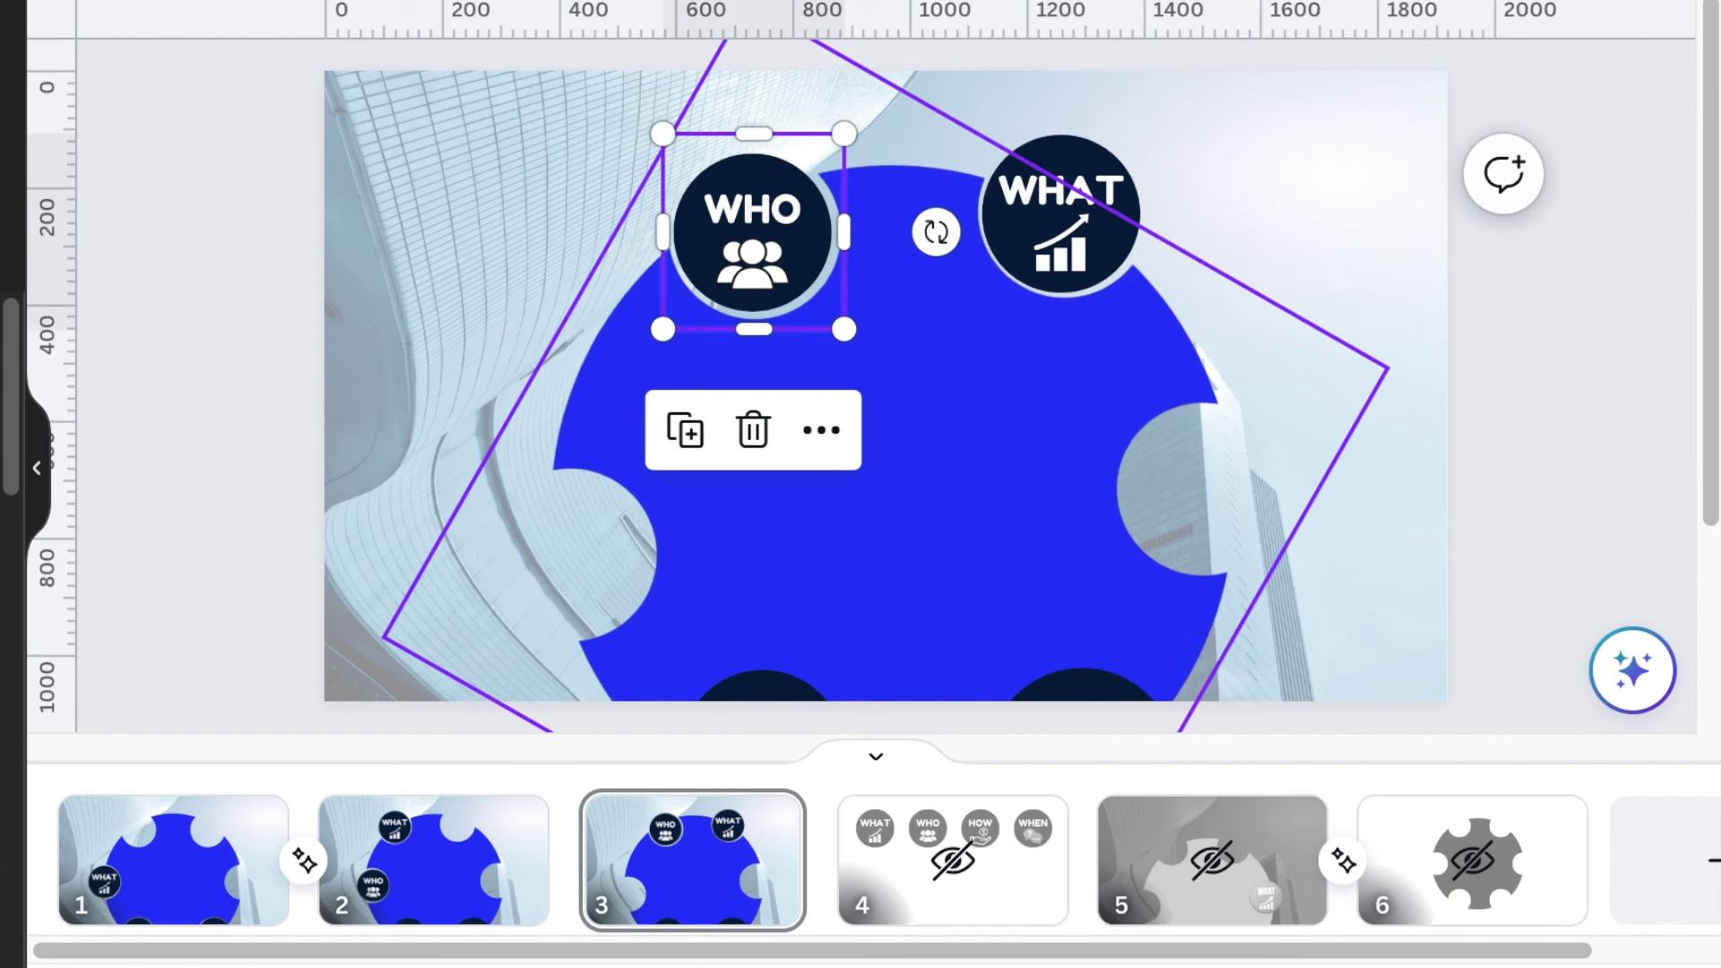
pyautogui.click(713, 695)
pyautogui.moveTo(713, 695); pyautogui.dragTo(453, 503)
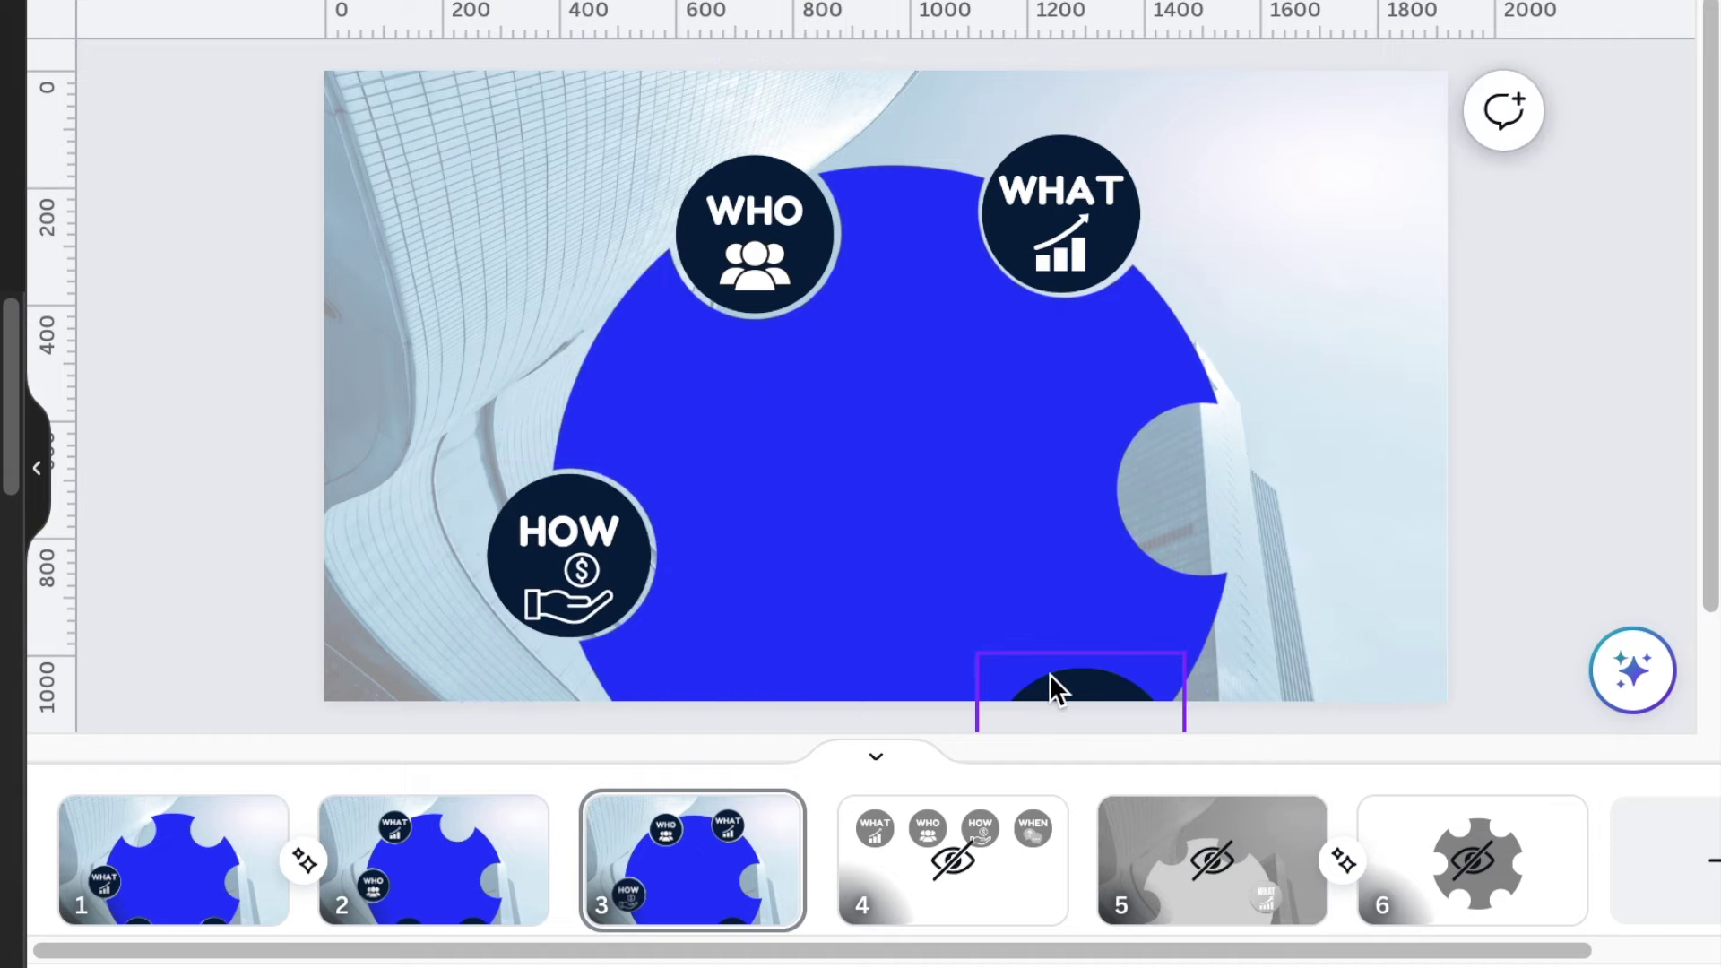
pyautogui.moveTo(1053, 684); pyautogui.dragTo(773, 695)
pyautogui.click(568, 556)
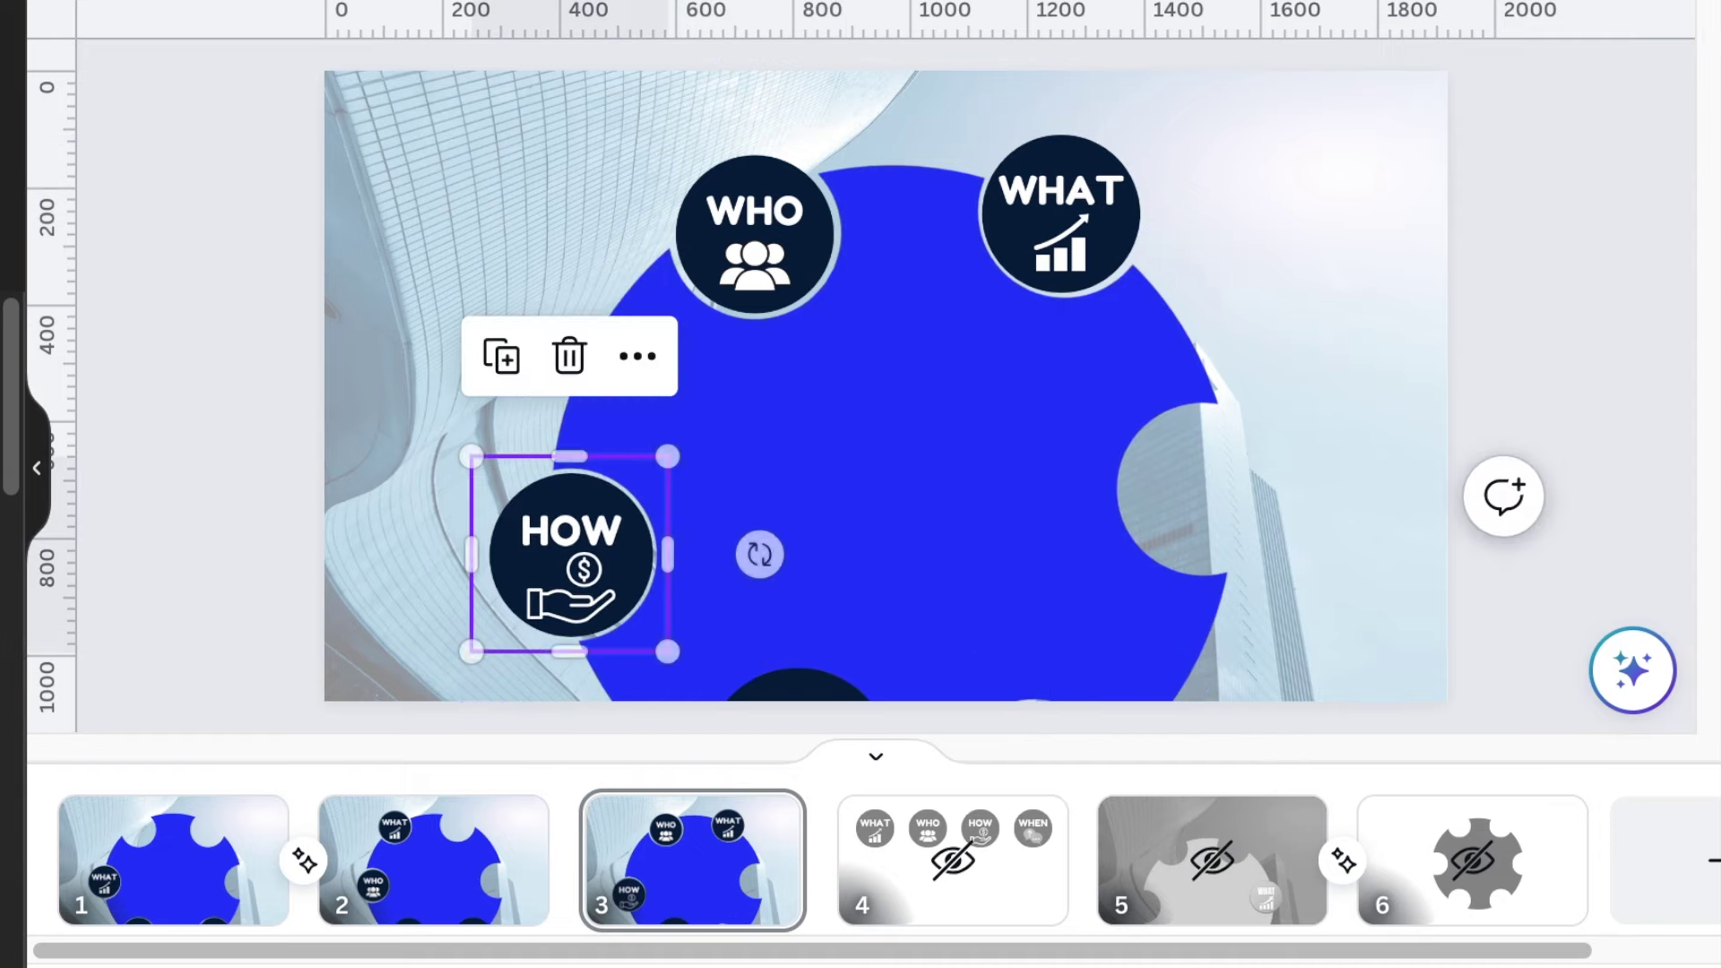
pyautogui.click(502, 892)
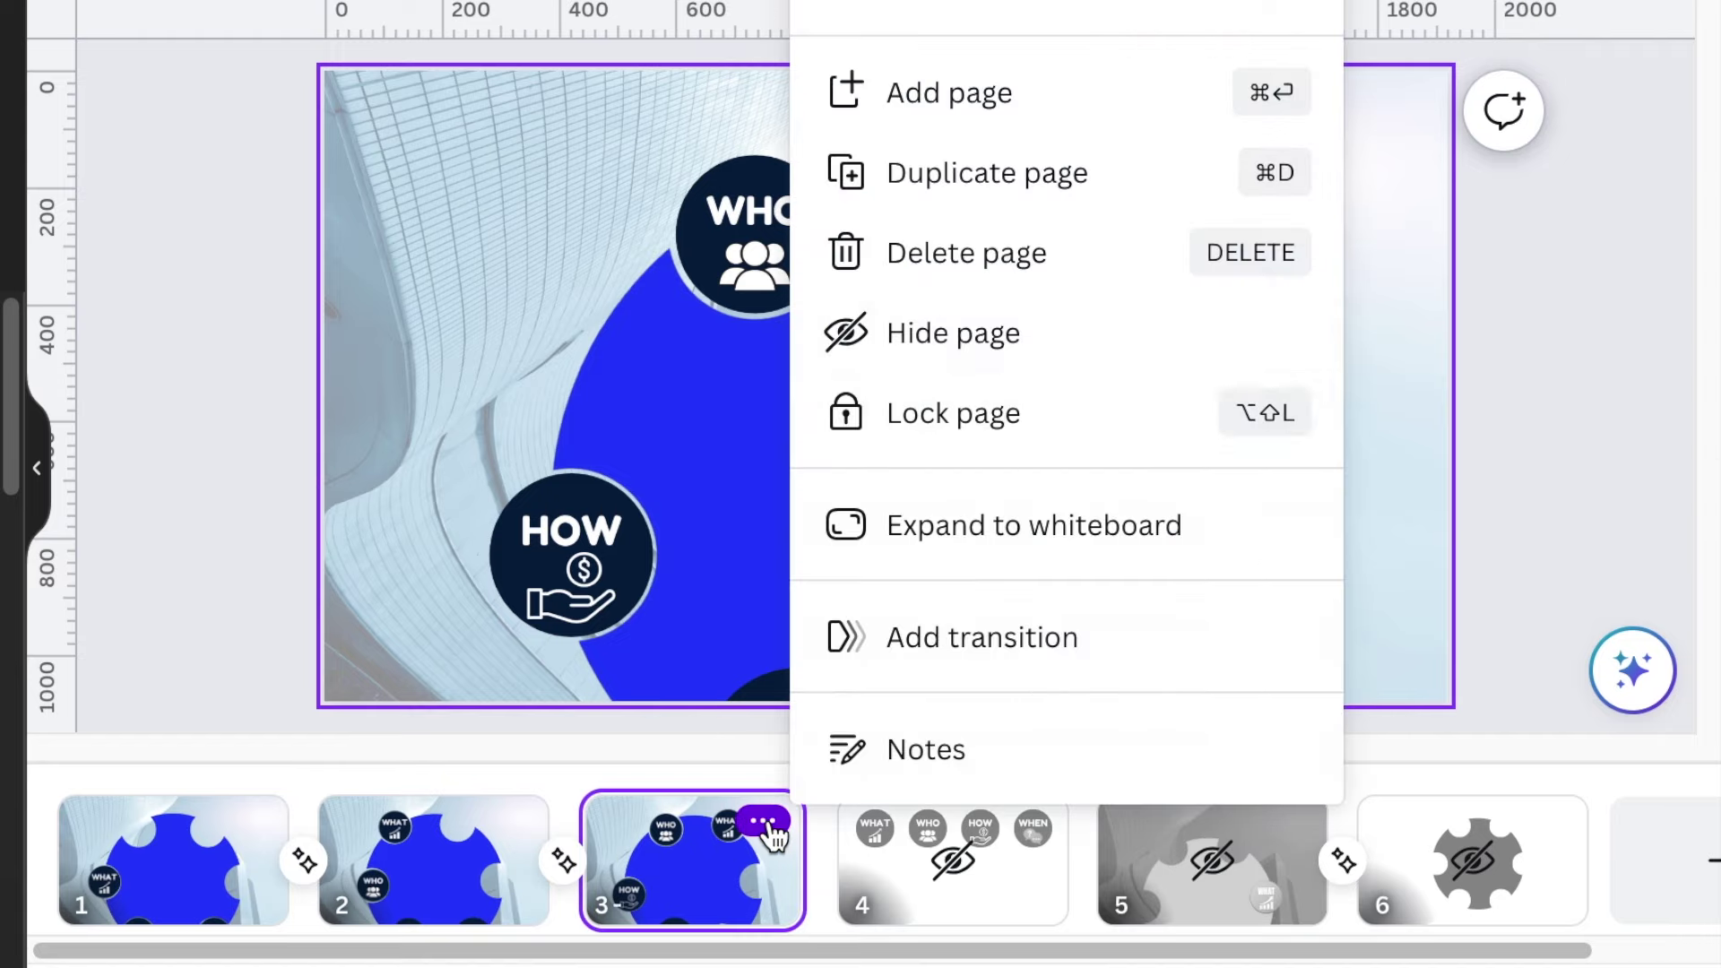
pyautogui.click(937, 173)
# Rotate page 4's blue wheel to about 177°.
pyautogui.moveTo(1103, 192); pyautogui.dragTo(1273, 372)
pyautogui.hotkey('ctrl', 'z')
pyautogui.click(980, 583)
pyautogui.moveTo(485, 275); pyautogui.dragTo(868, 261)
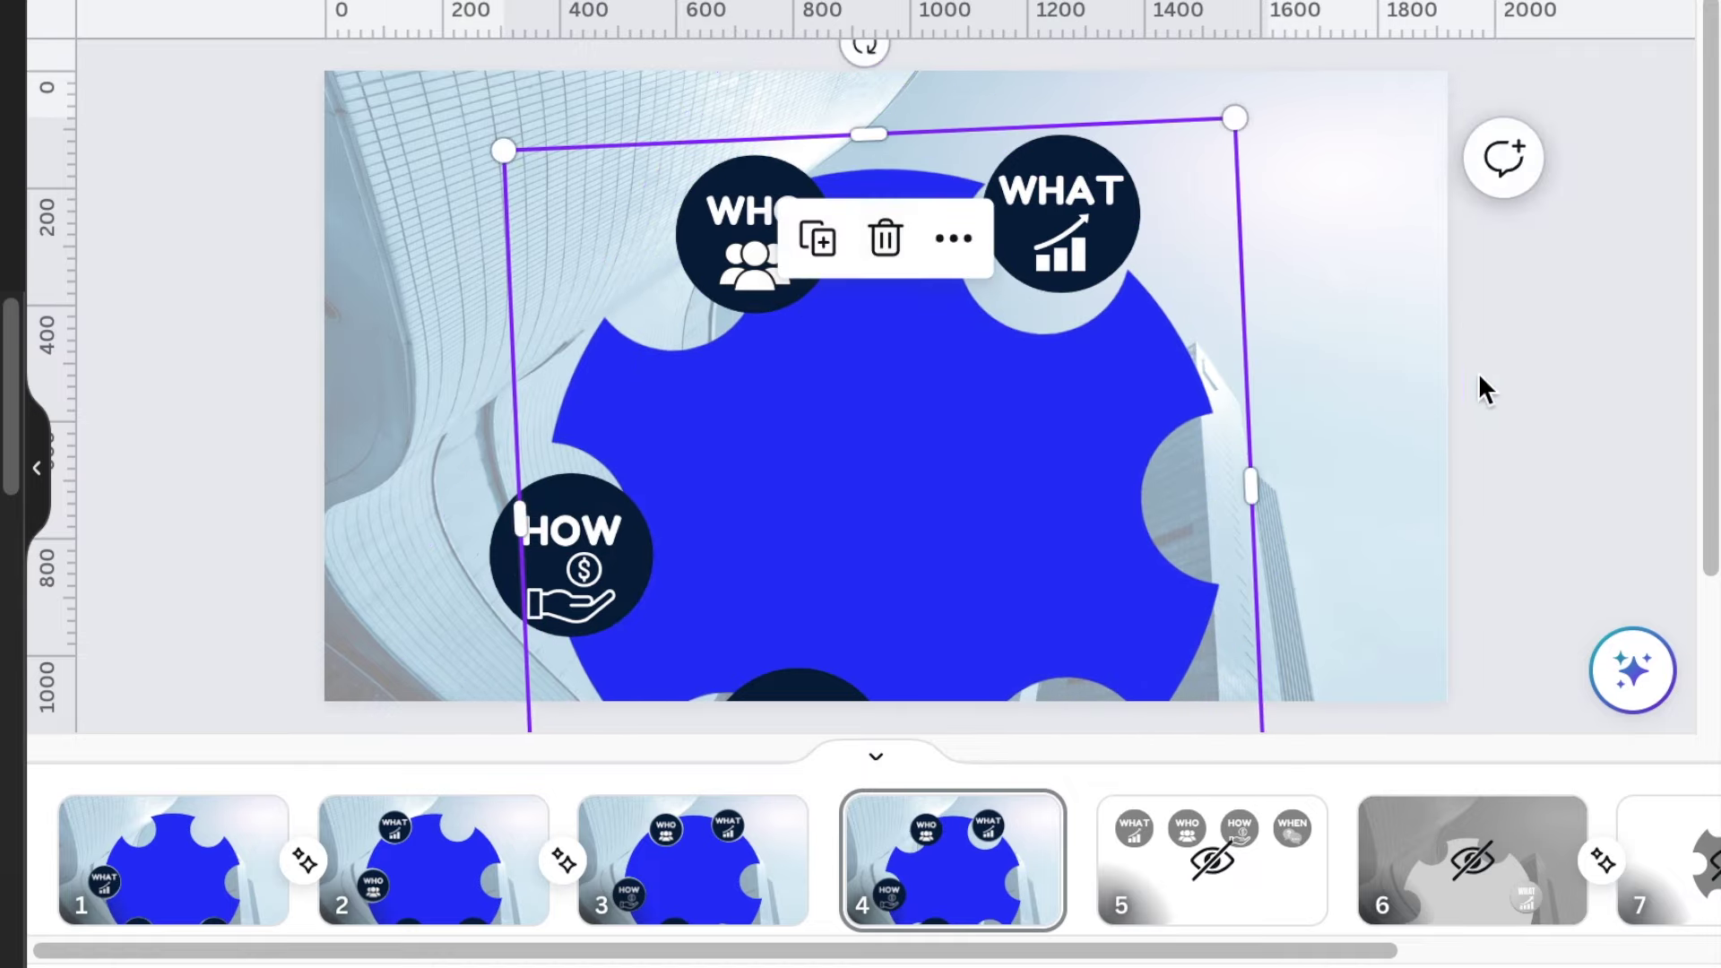
# Place WHAT on the right notch, WHO on top, HOW upper-left and WHEN on the left notch.
pyautogui.moveTo(1062, 213); pyautogui.dragTo(1229, 497)
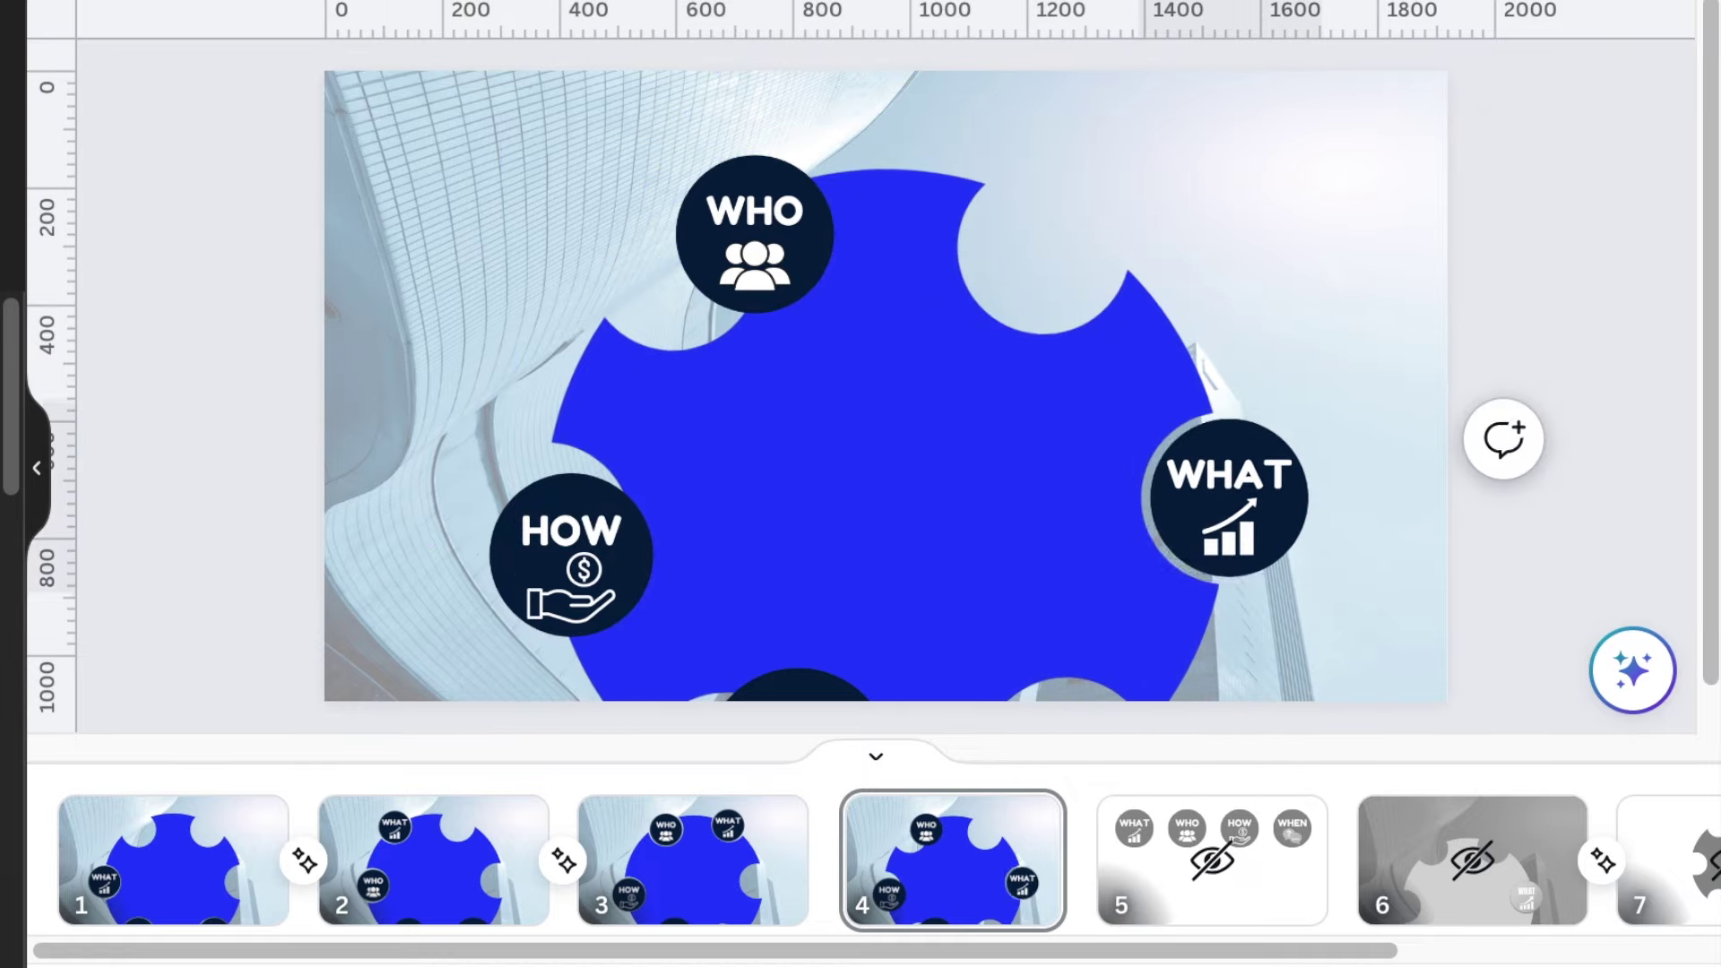
pyautogui.moveTo(762, 251); pyautogui.dragTo(1048, 269)
pyautogui.moveTo(522, 558); pyautogui.dragTo(625, 270)
pyautogui.moveTo(780, 691); pyautogui.dragTo(497, 529)
pyautogui.click(1108, 333)
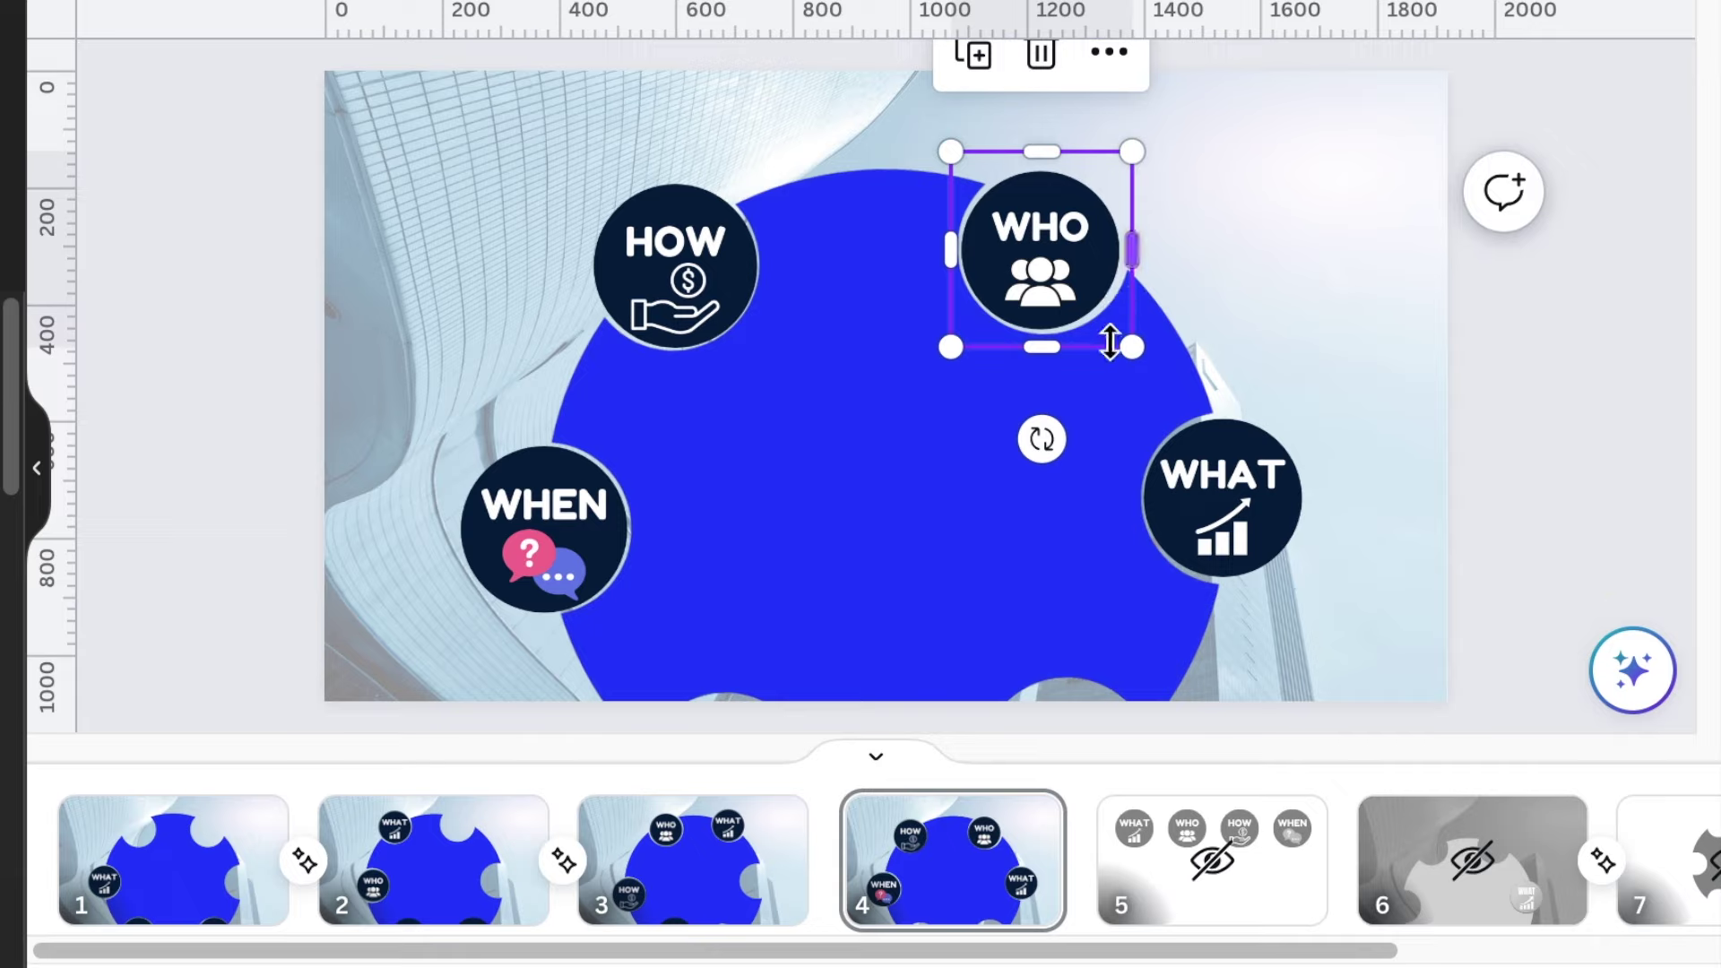
pyautogui.click(240, 572)
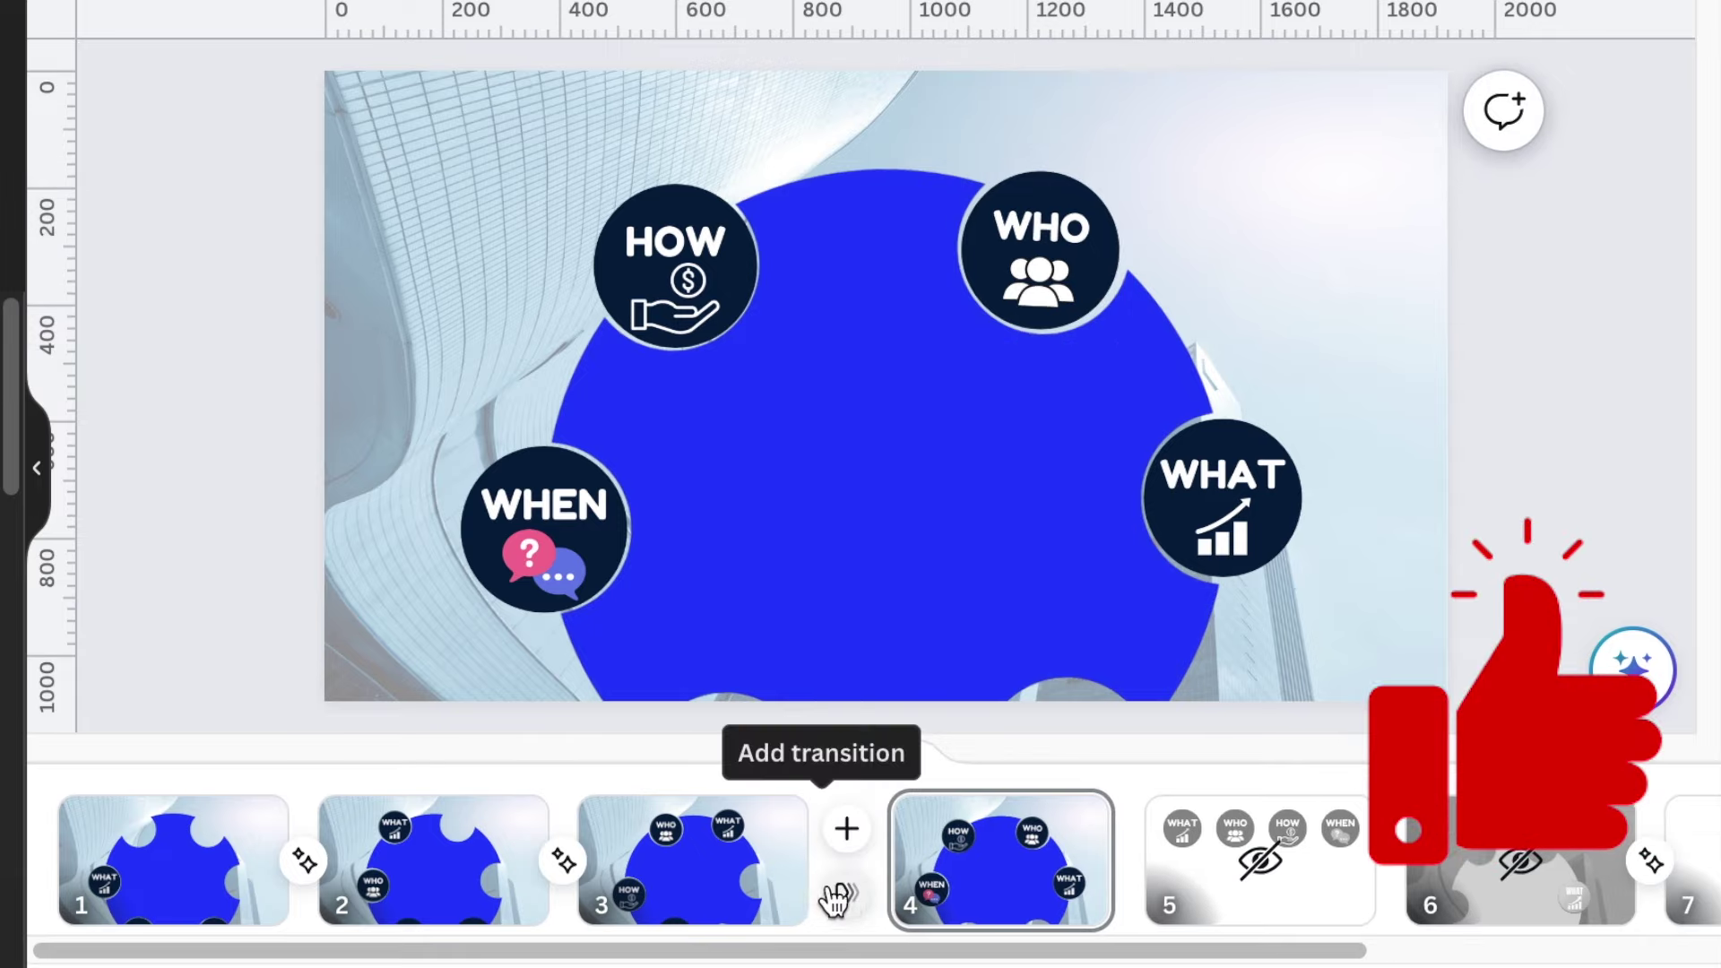
pyautogui.click(700, 860)
pyautogui.click(180, 861)
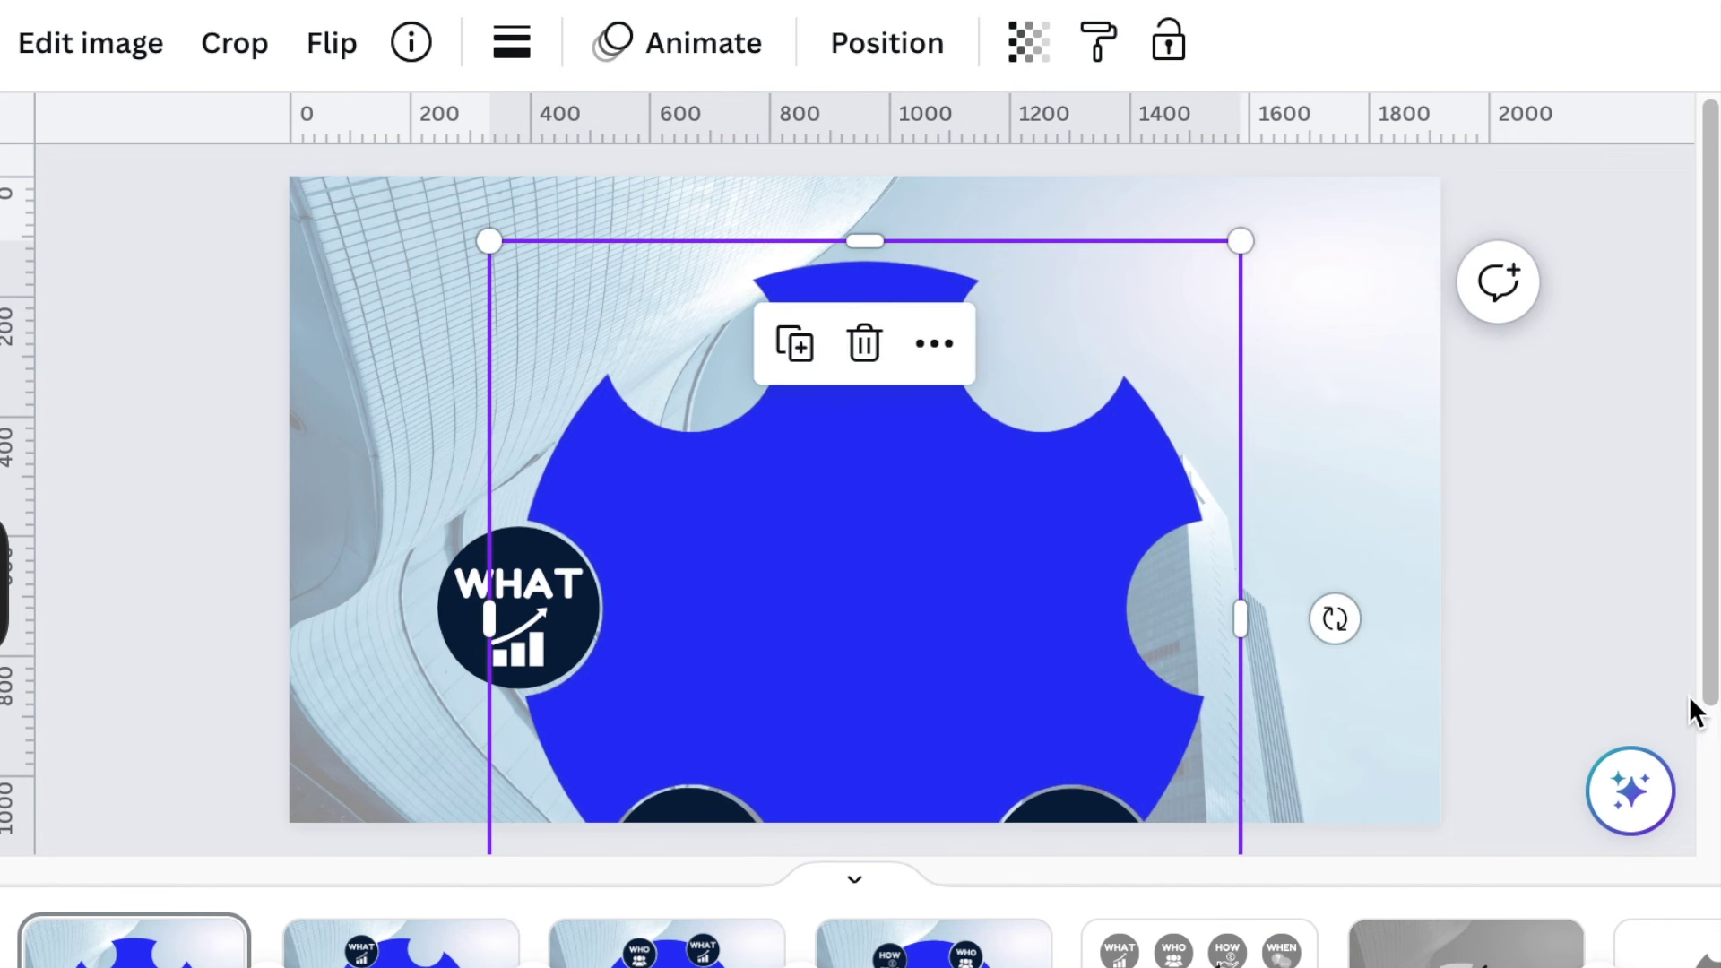
# Add a large white Fredoka One AGENDA title centred on page 1's wheel.
pyautogui.click(1558, 631)
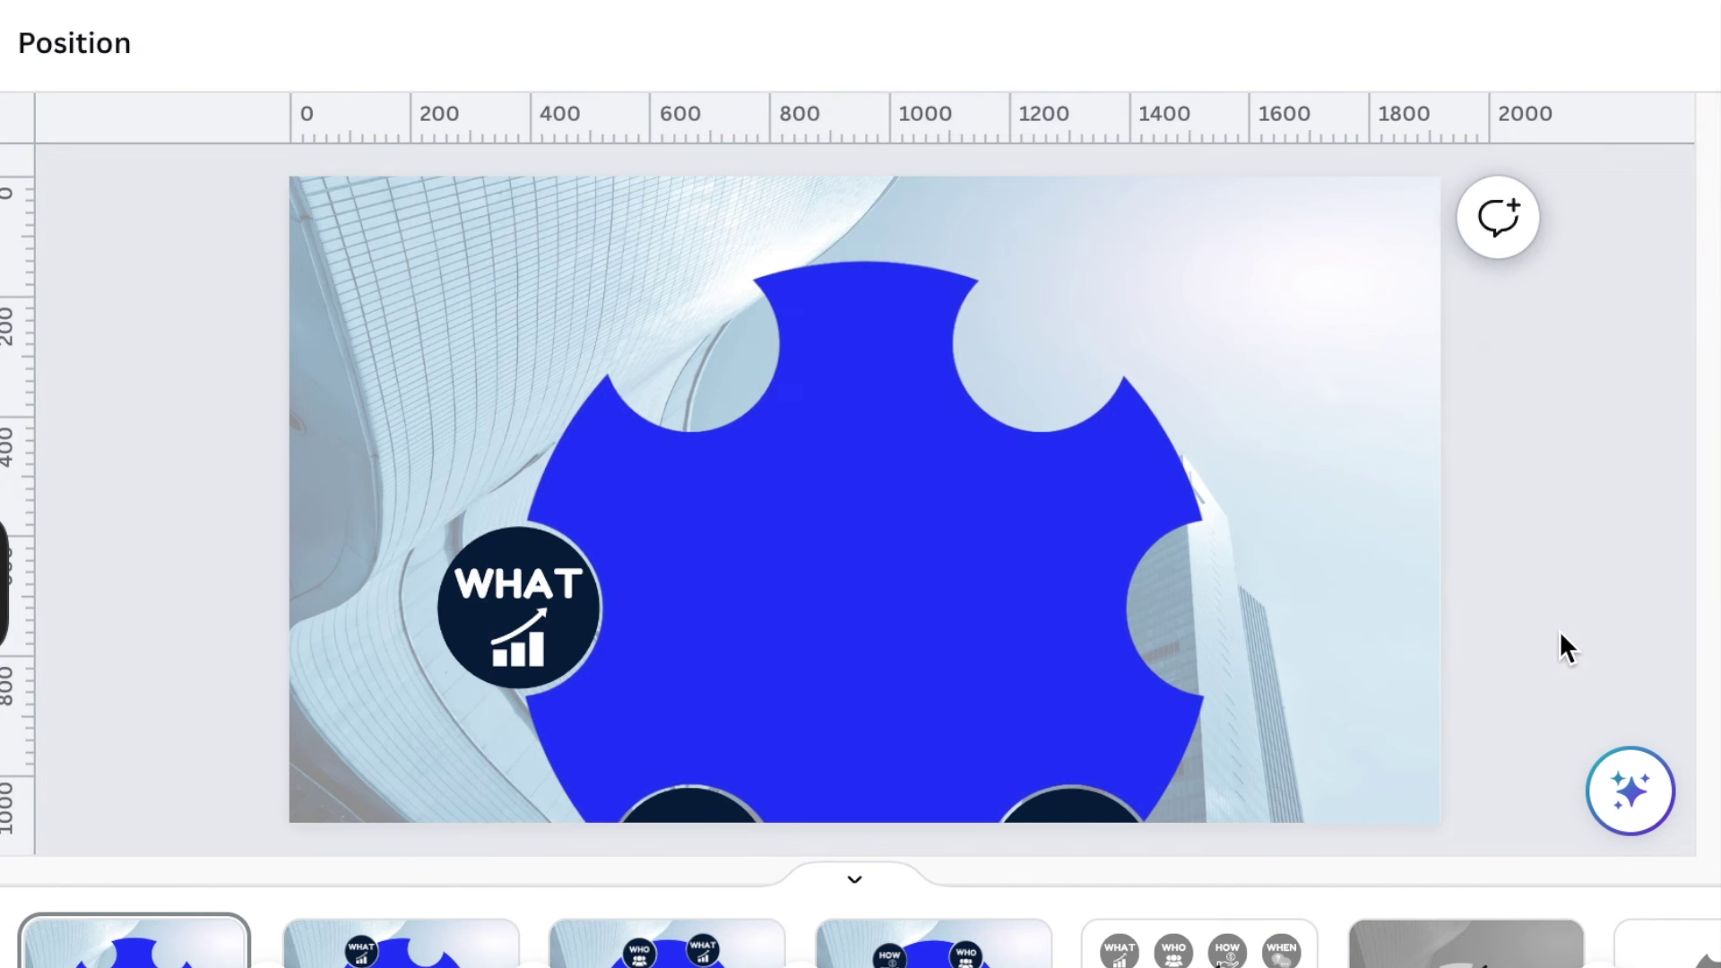
pyautogui.click(1370, 594)
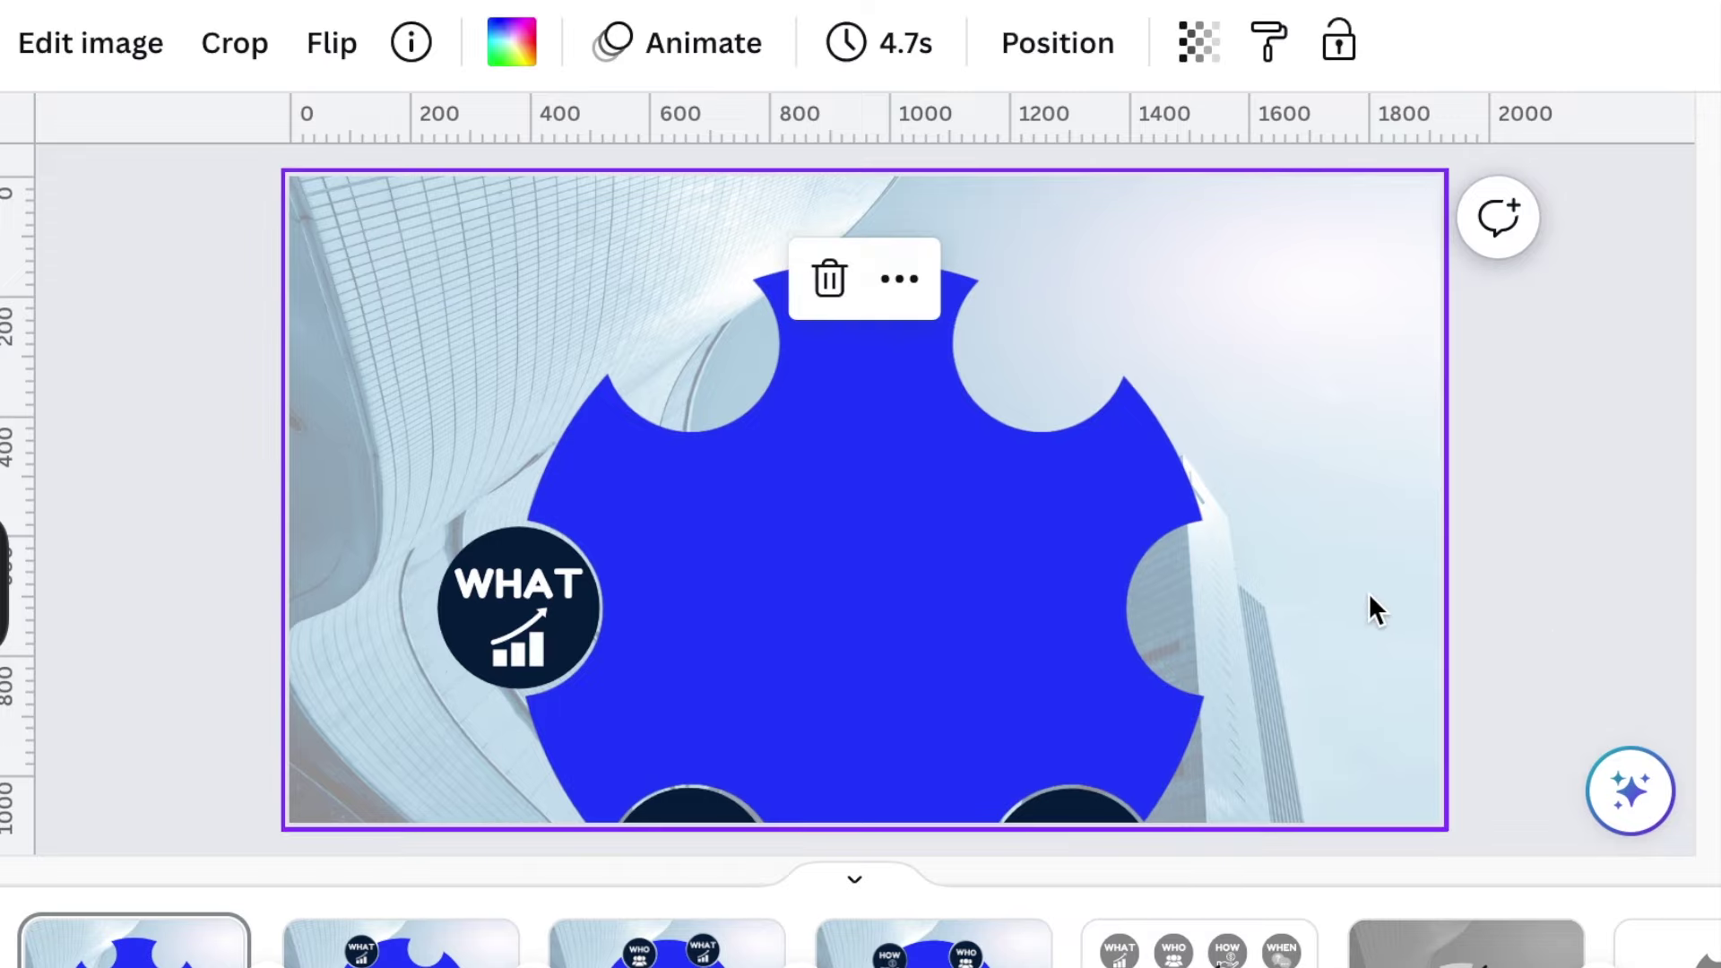
pyautogui.press('t')
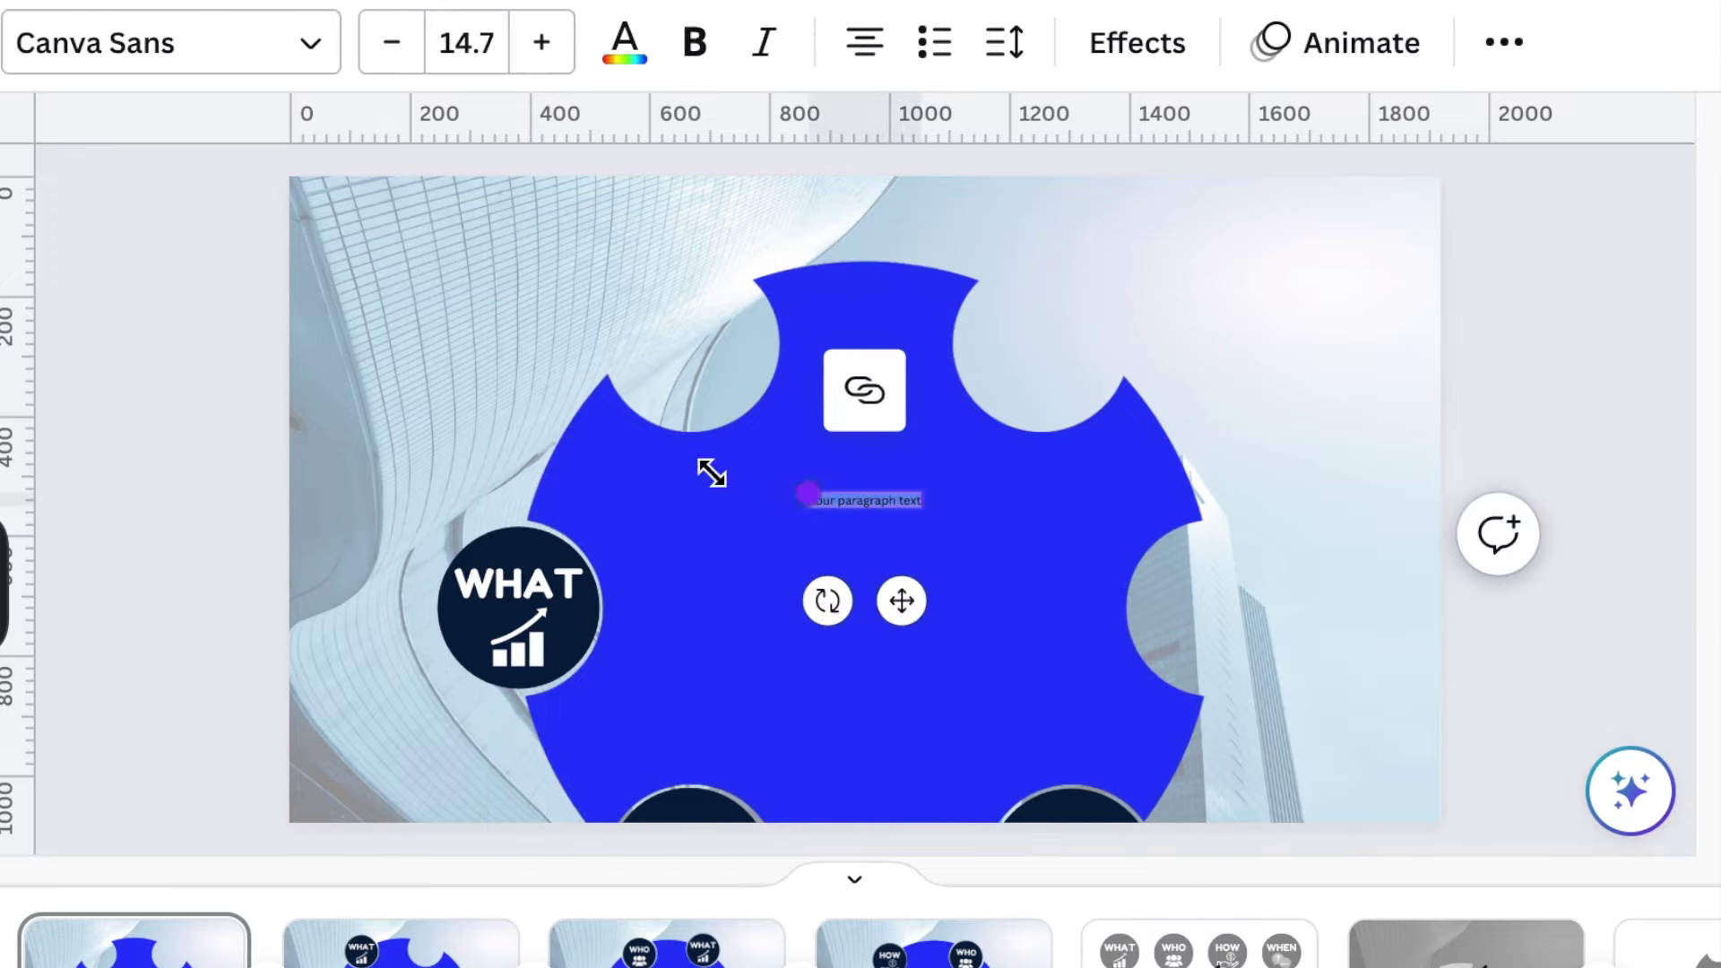
pyautogui.moveTo(711, 473); pyautogui.dragTo(540, 453)
pyautogui.click(771, 622)
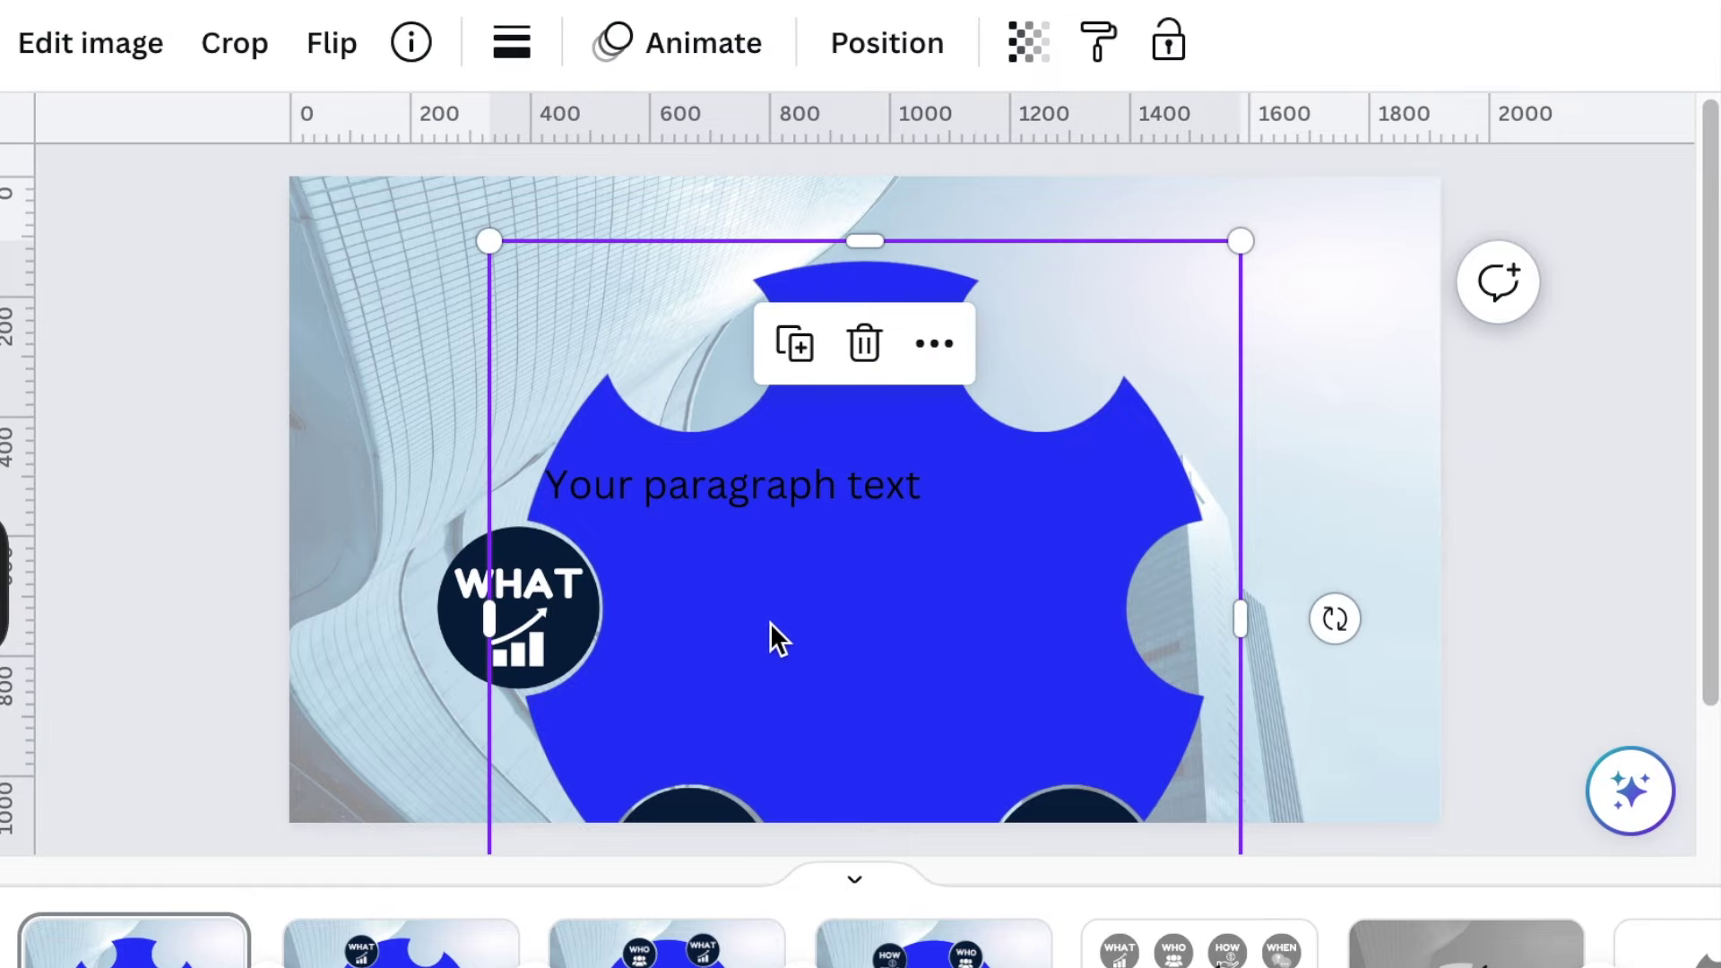
pyautogui.doubleClick(776, 486)
pyautogui.moveTo(768, 604); pyautogui.dragTo(826, 574)
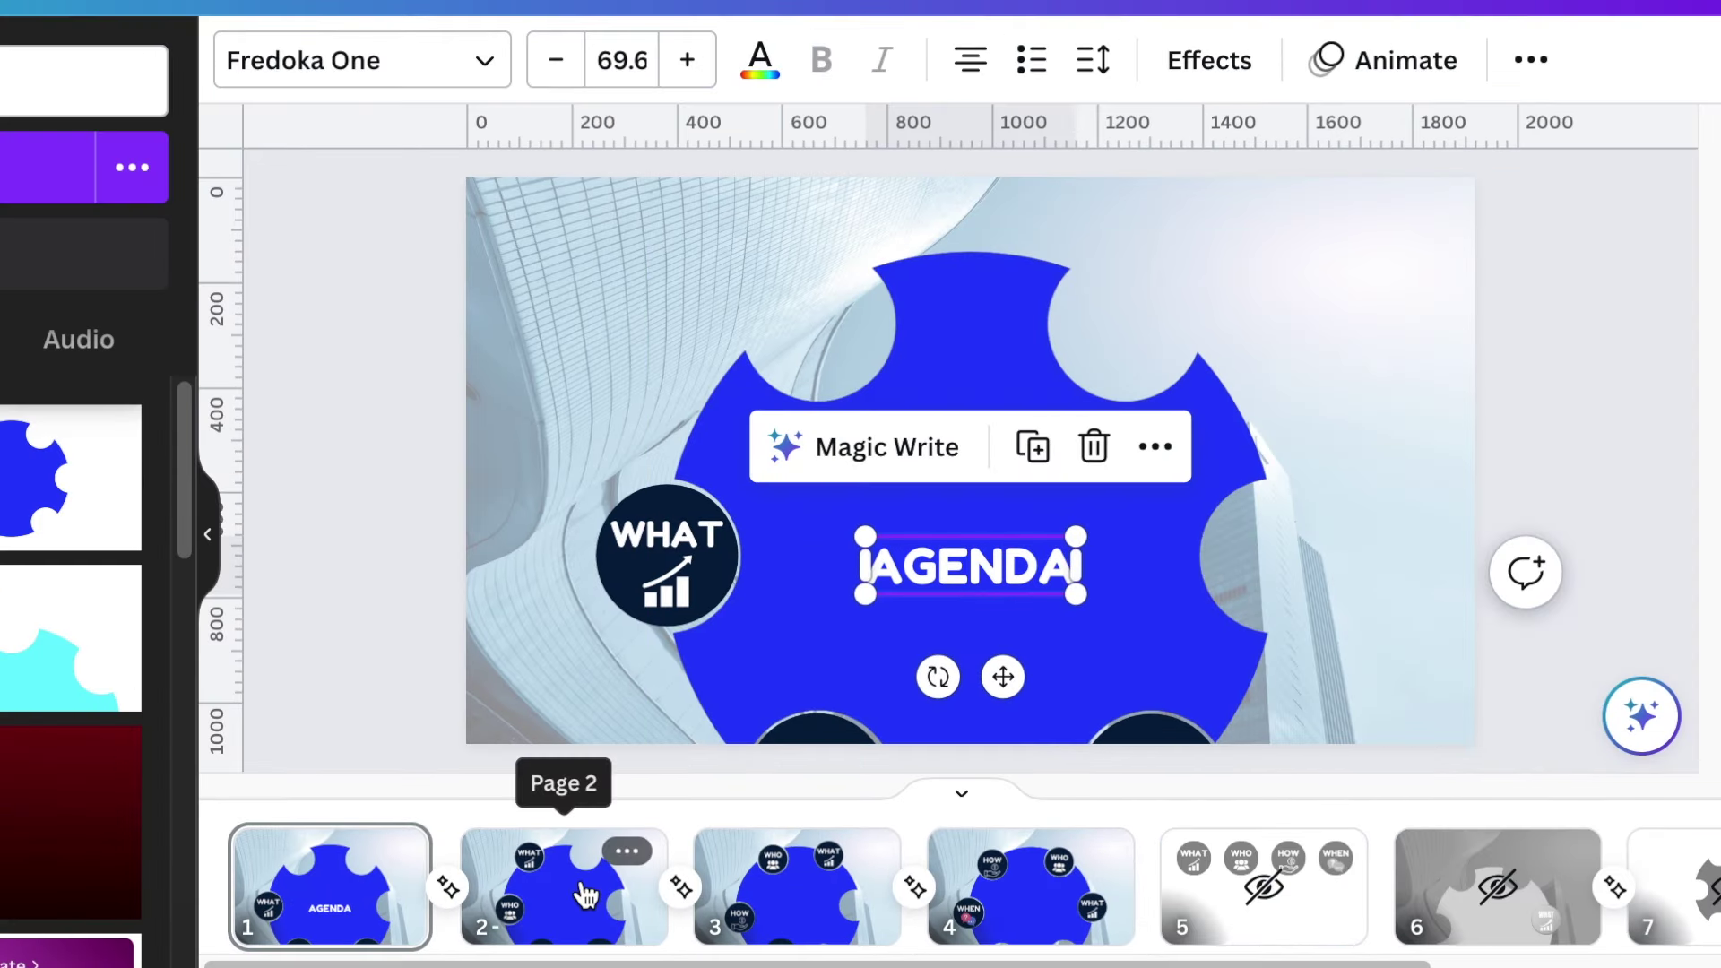
# Paste the AGENDA title onto pages 2, 3 and 4.
pyautogui.click(1020, 873)
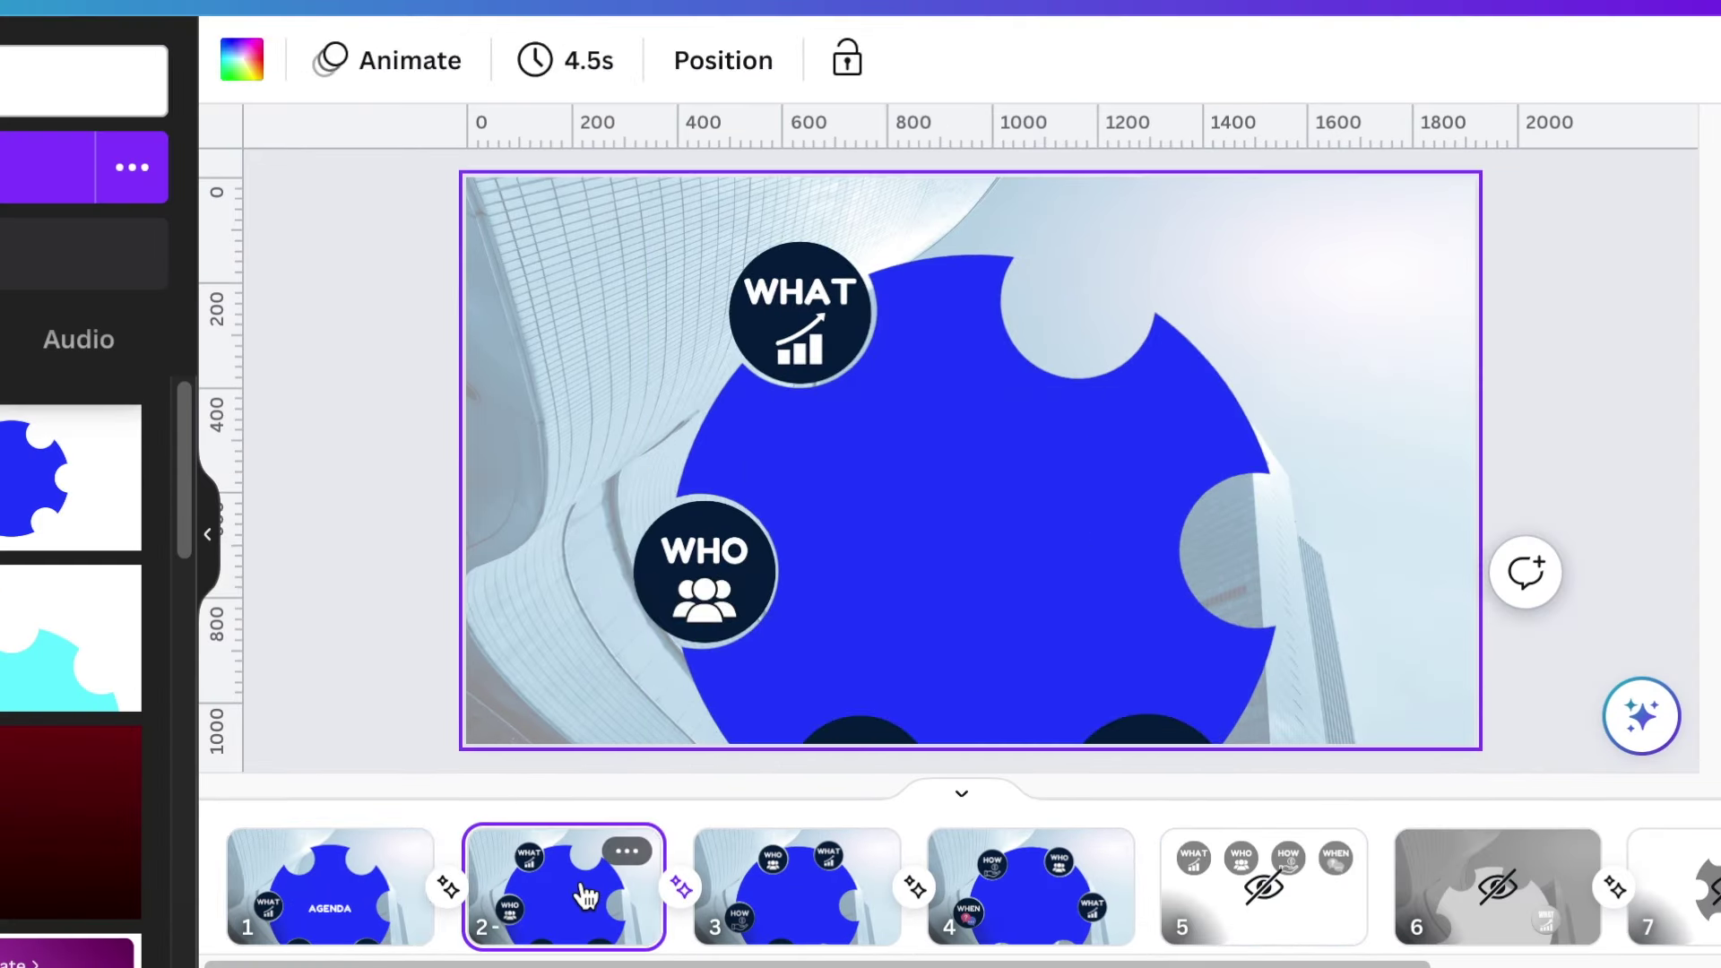
pyautogui.hotkey('ctrl', 'v')
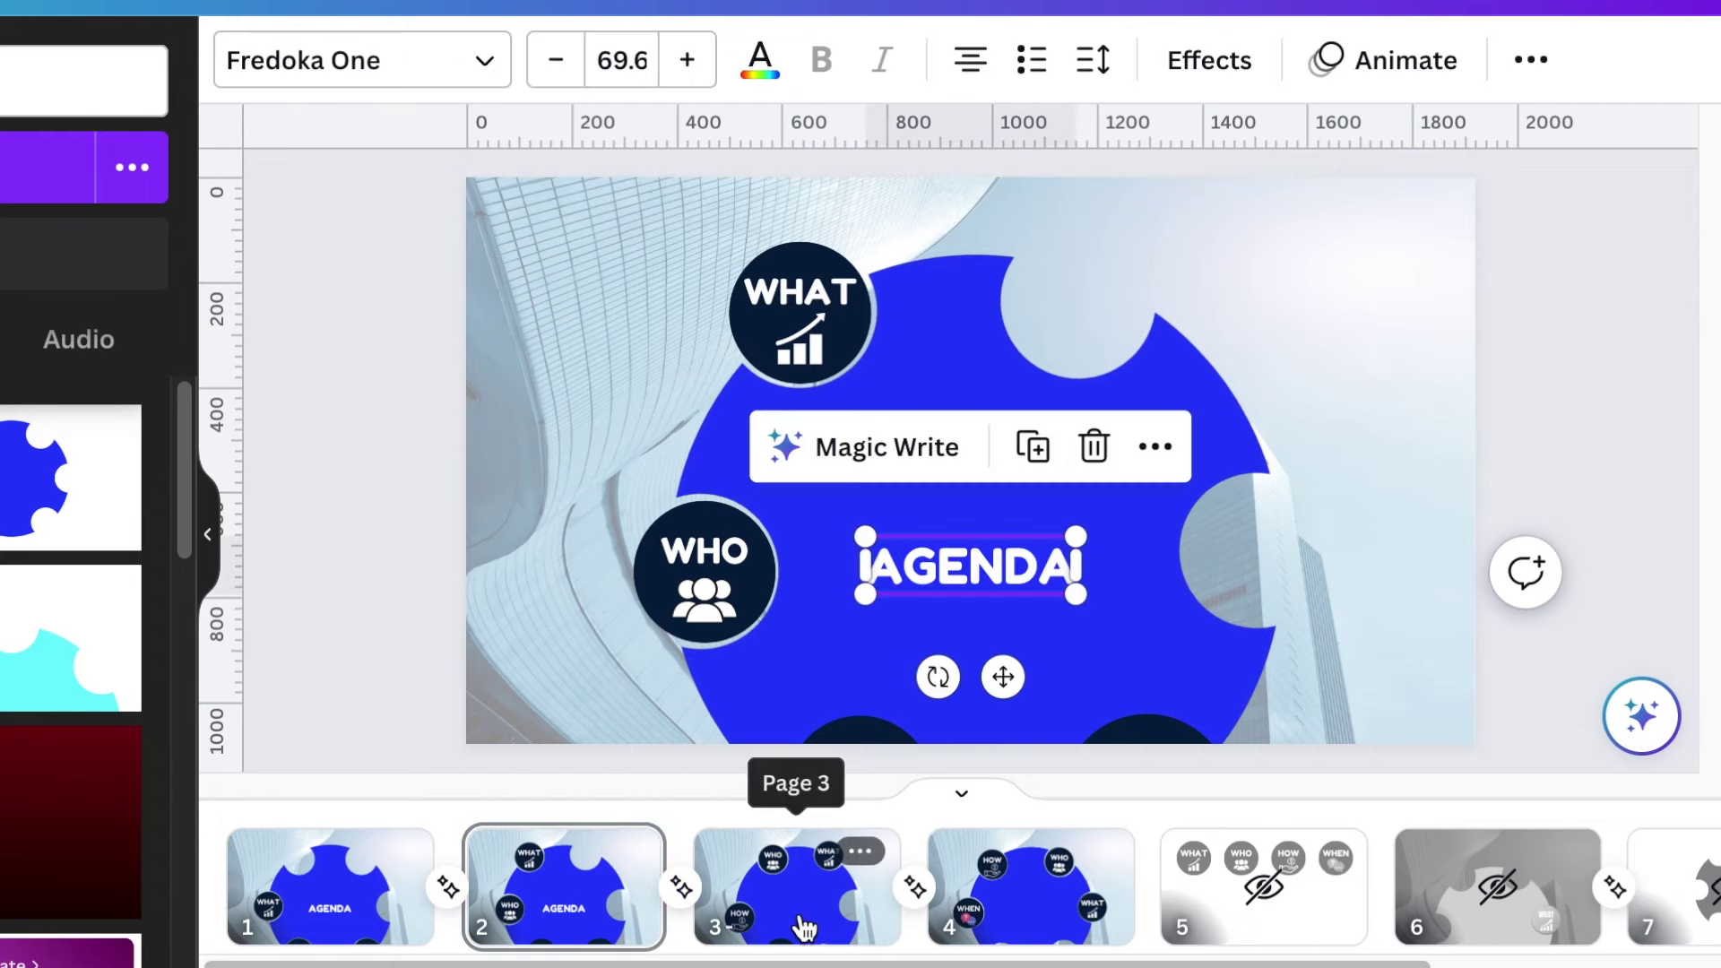
pyautogui.click(804, 928)
pyautogui.write('AGENDA')
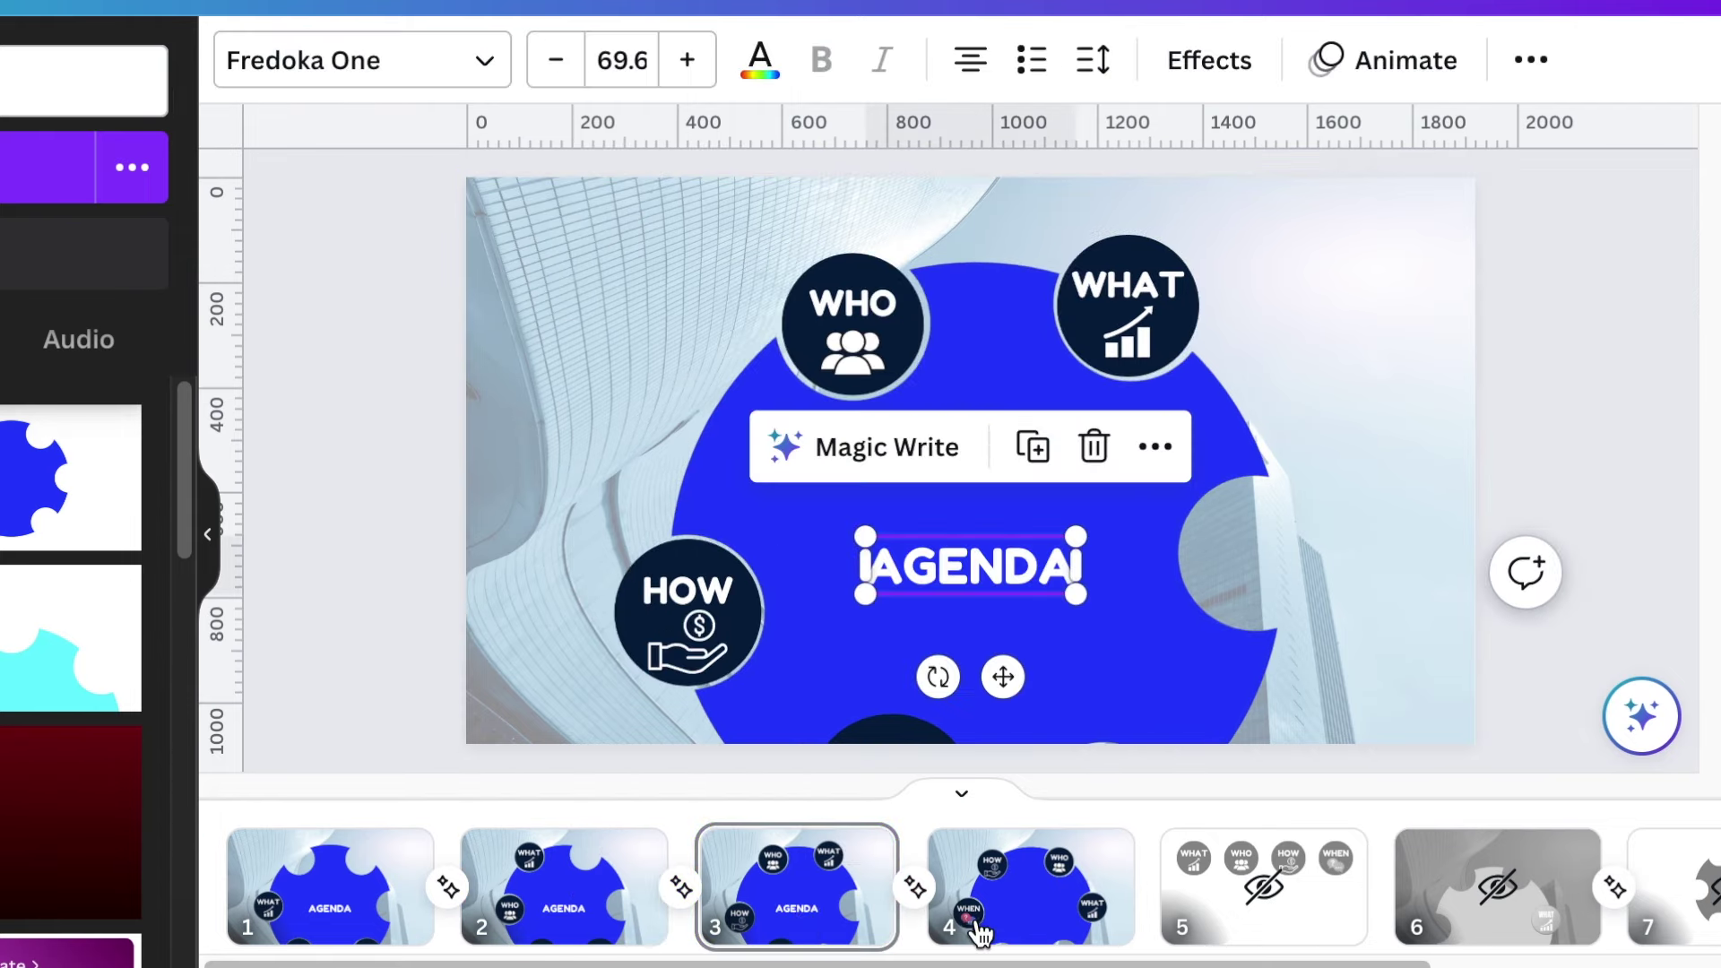
pyautogui.click(1026, 914)
pyautogui.hotkey('ctrl', 'v')
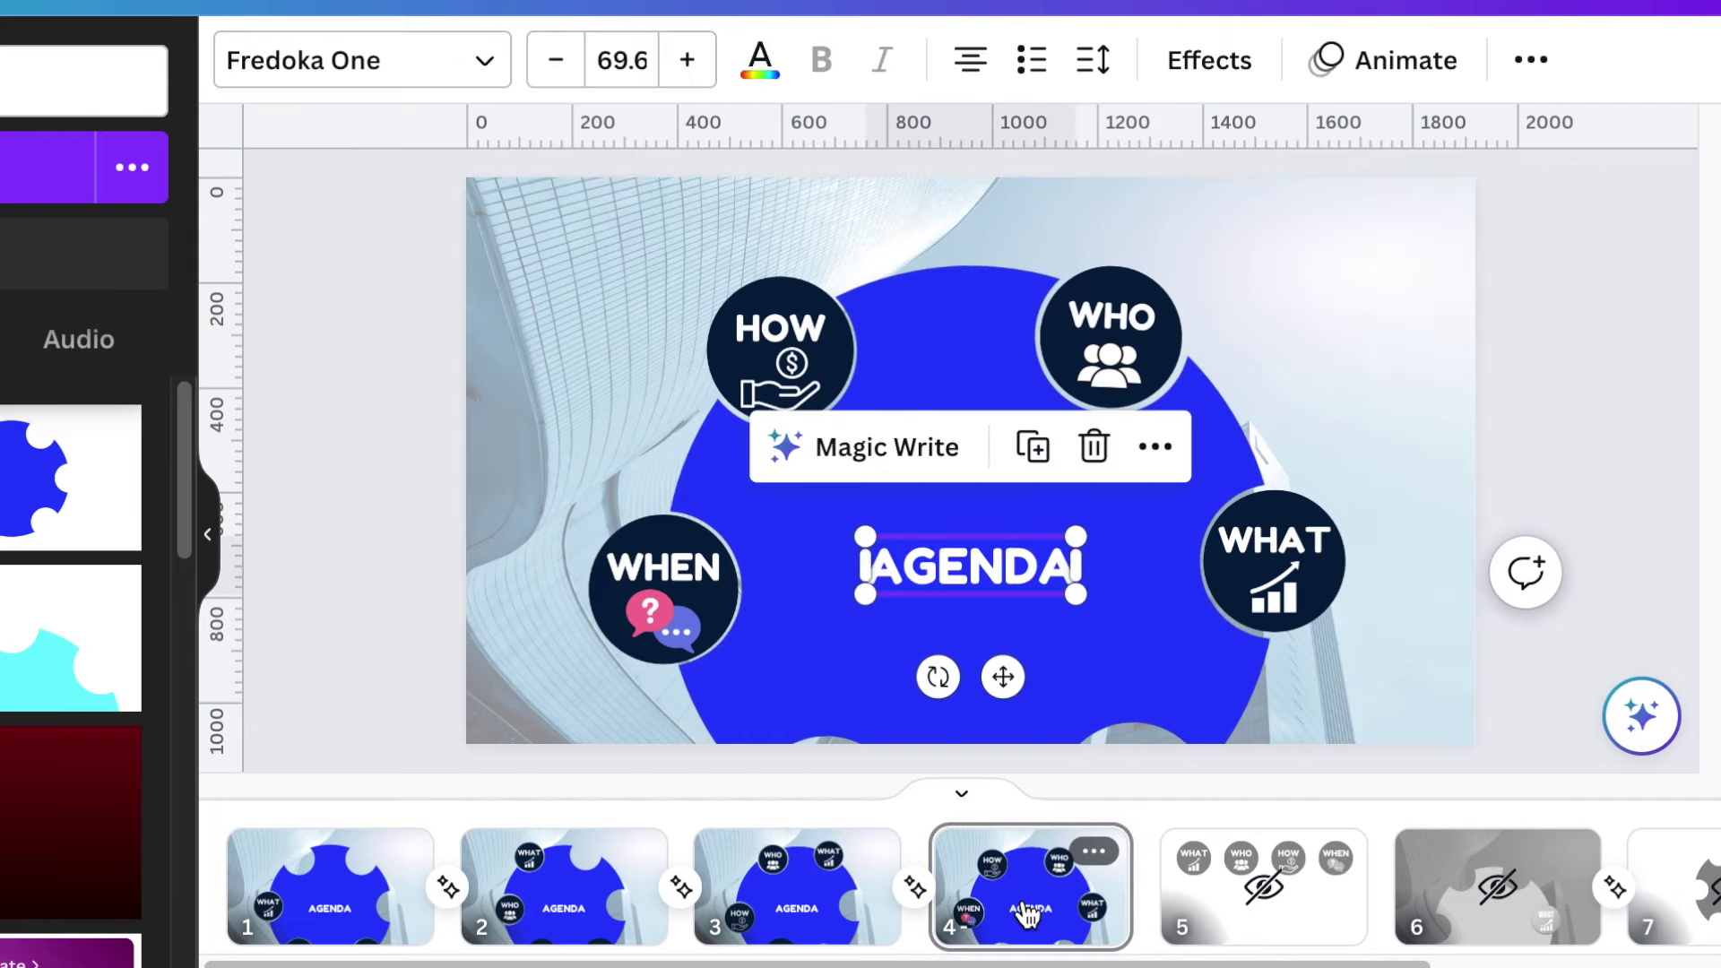
pyautogui.click(359, 919)
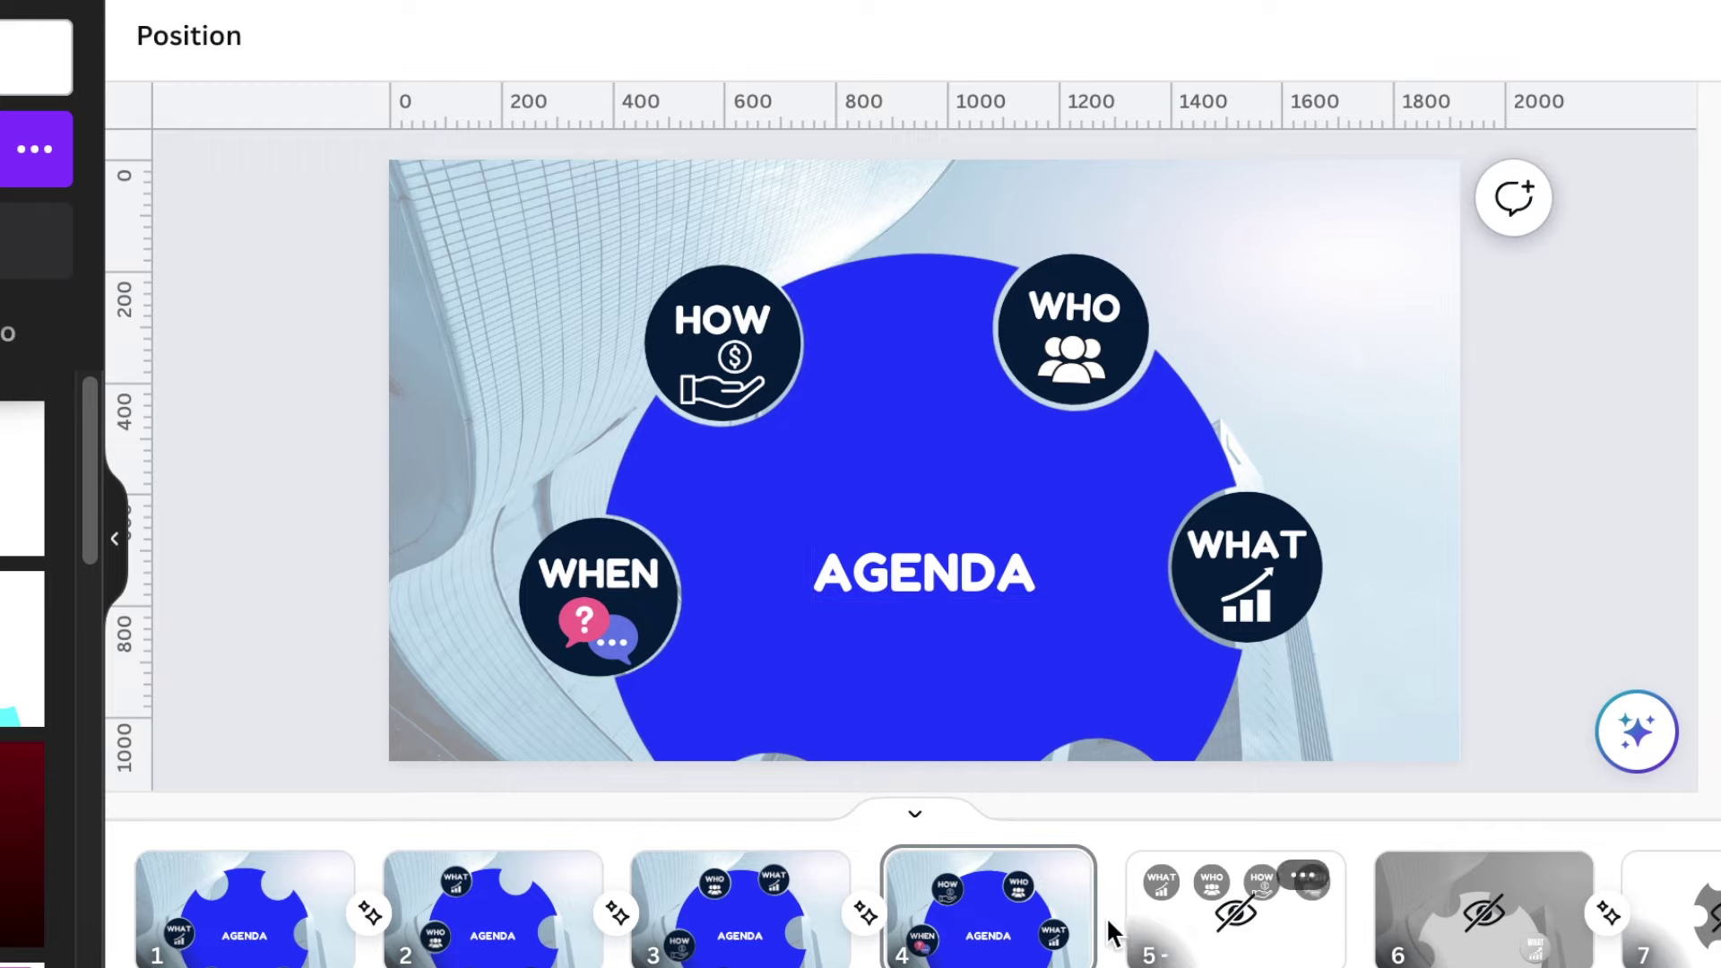
# Insert a blank page 5 after page 4 and give it page 4's building photo background.
pyautogui.moveTo(1132, 933)
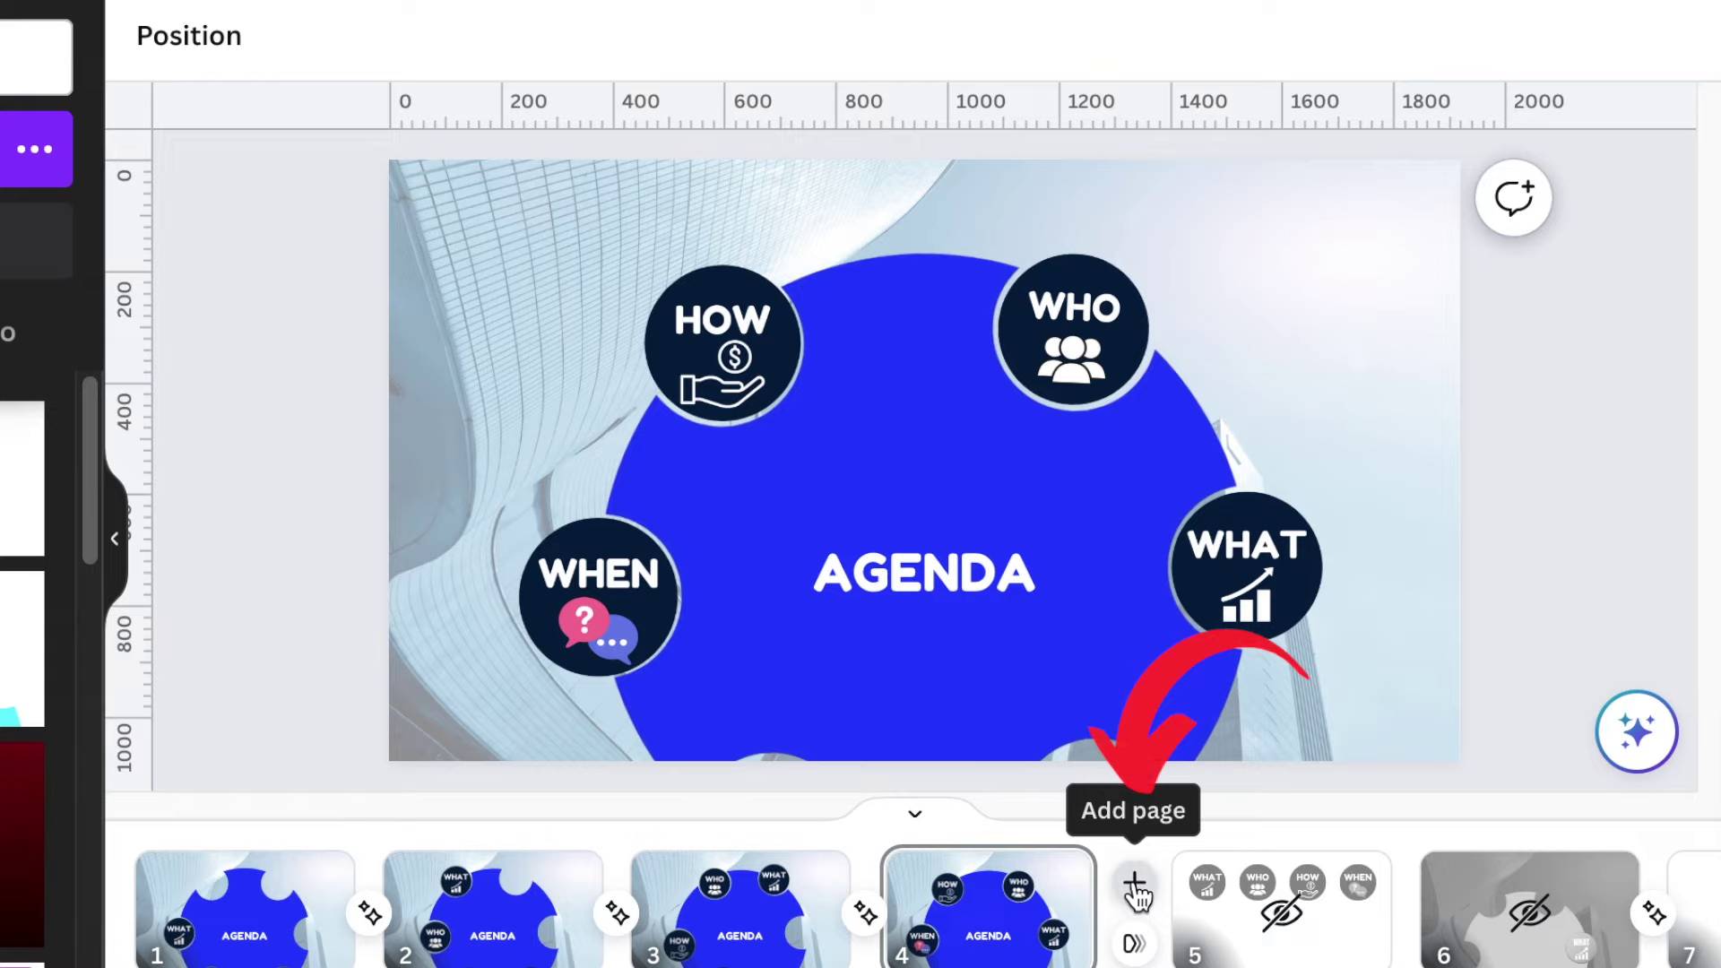
pyautogui.click(1134, 888)
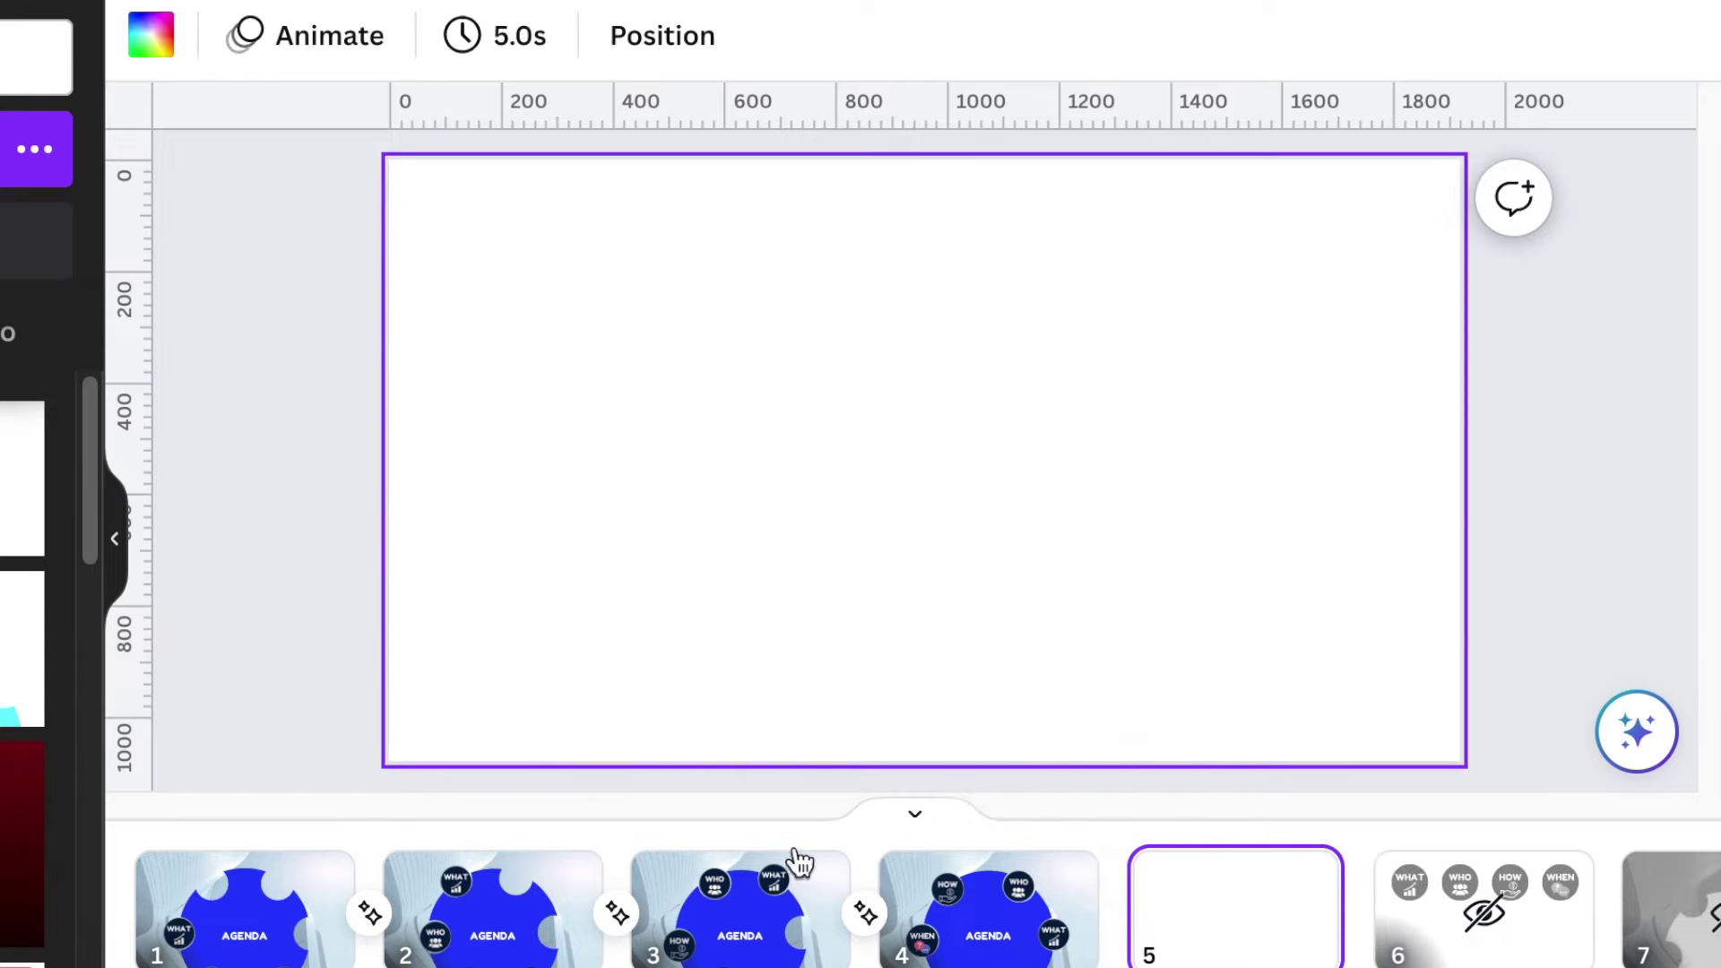
pyautogui.click(924, 875)
pyautogui.click(472, 321)
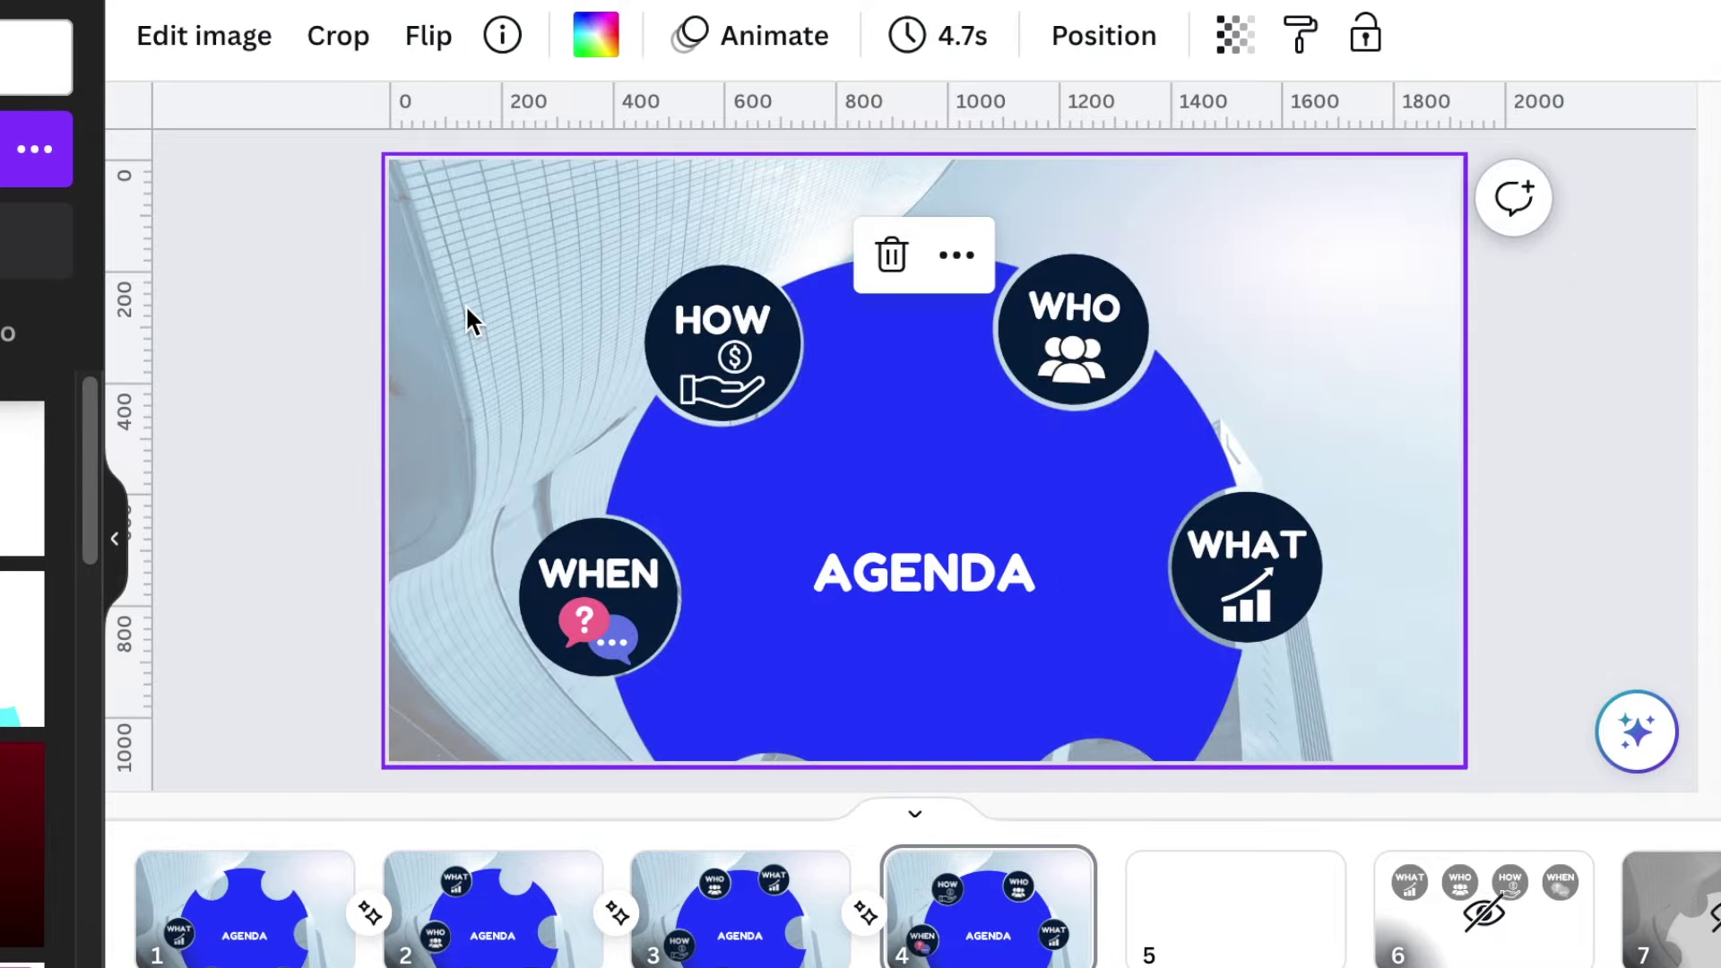
pyautogui.click(1157, 874)
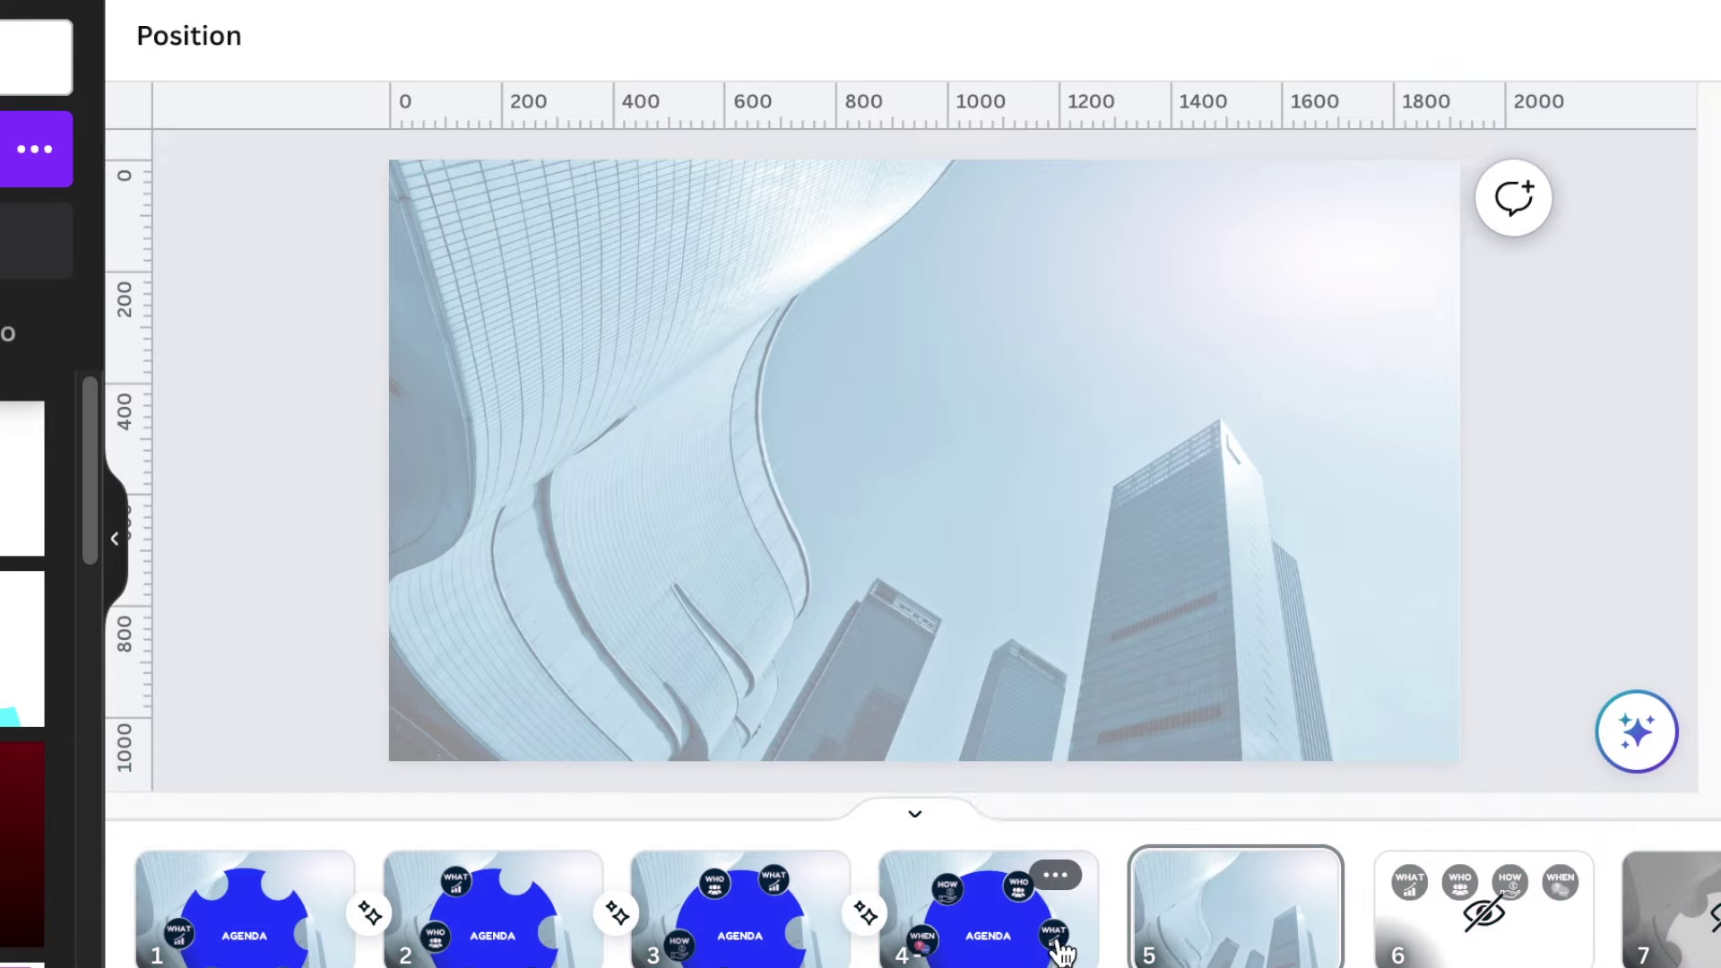
# Copy the WHAT circle from page 4 onto page 5.
pyautogui.click(1041, 952)
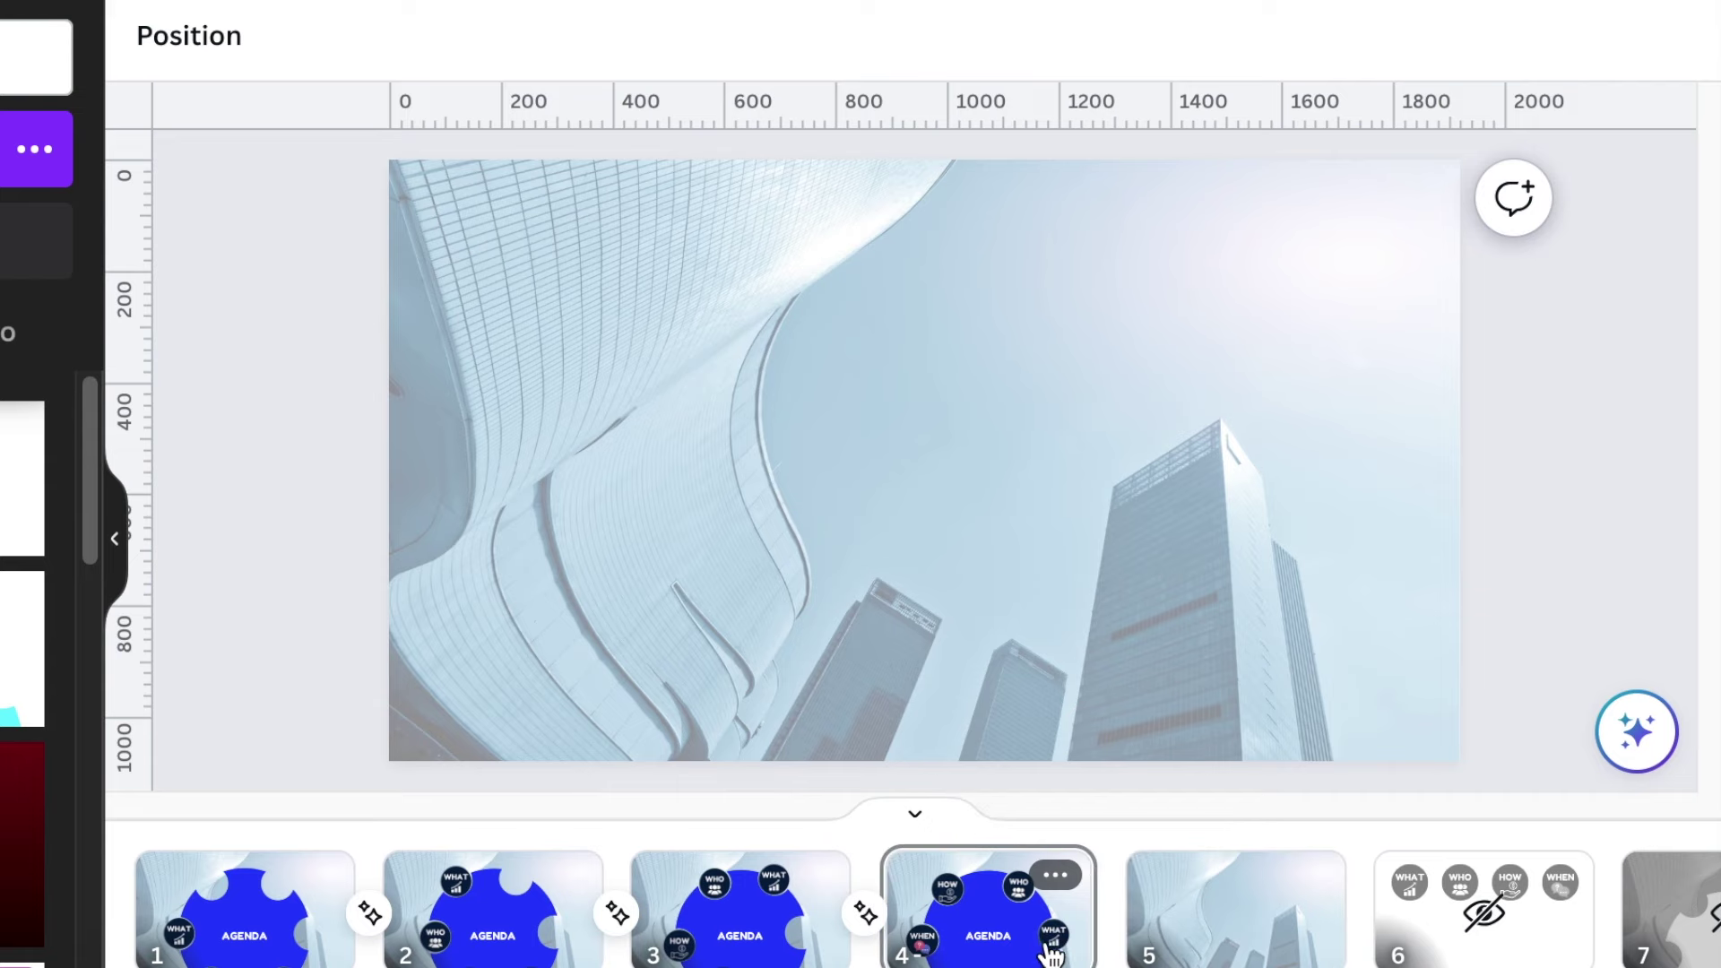
pyautogui.click(1265, 584)
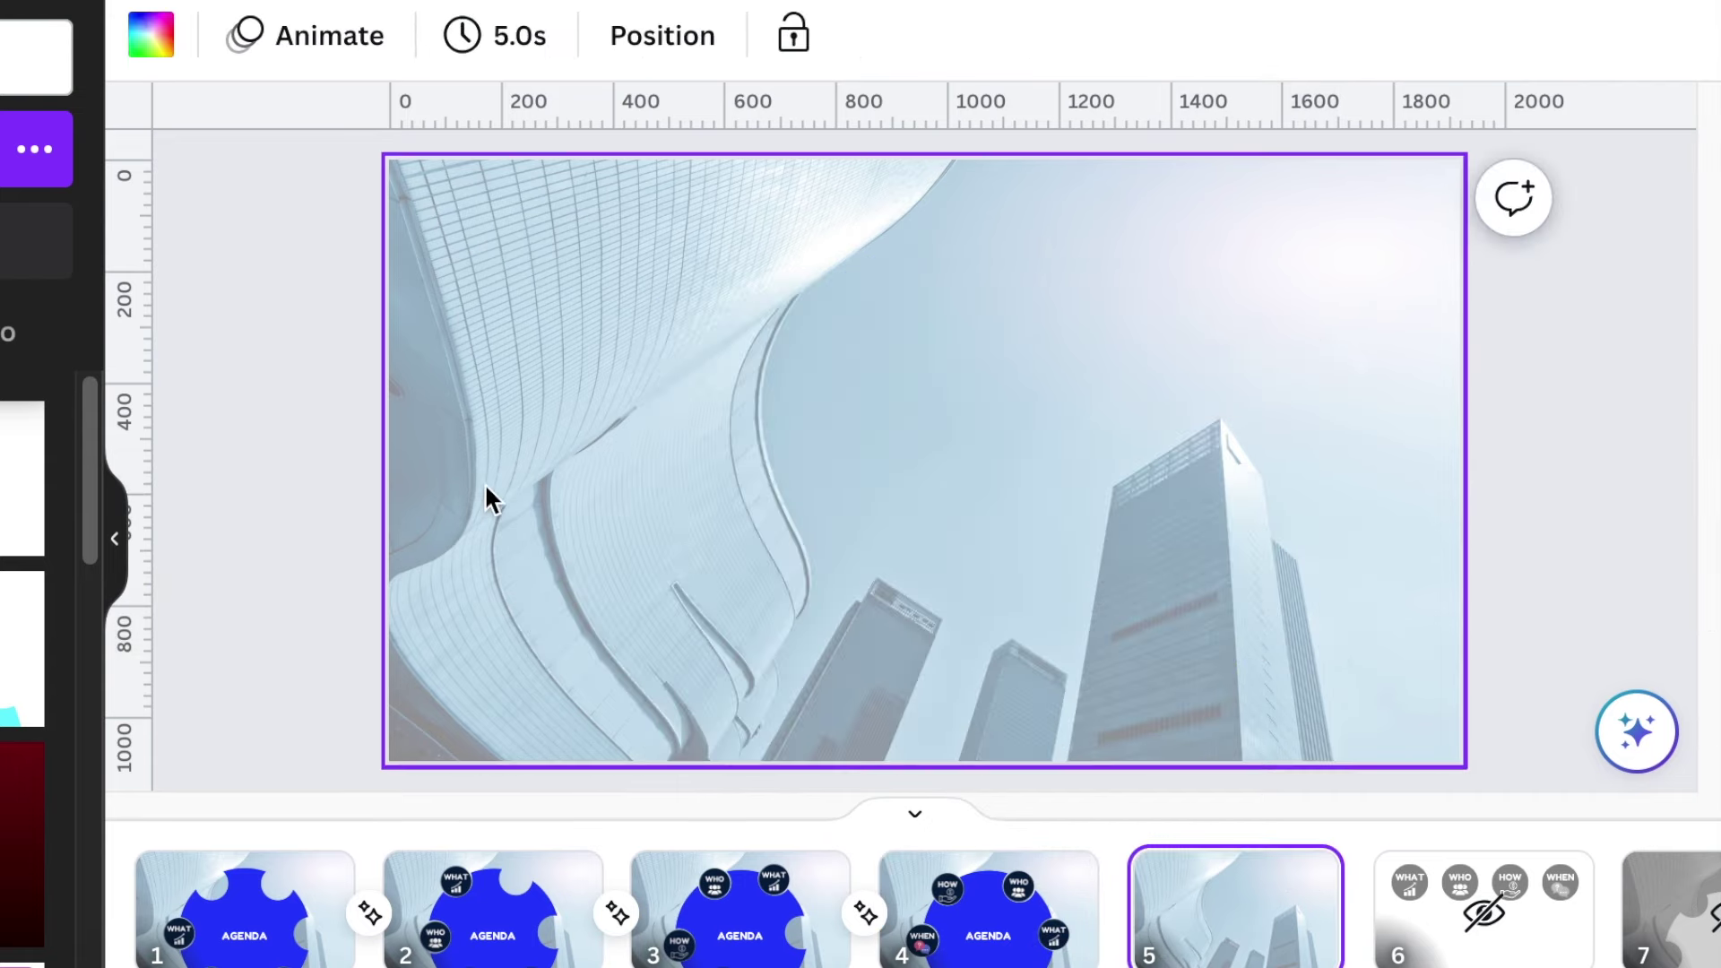
pyautogui.hotkey('ctrl', 'v')
# Enlarge the WHAT circle and move it to the upper left of page 5.
pyautogui.moveTo(1159, 655); pyautogui.dragTo(875, 785)
pyautogui.moveTo(998, 634); pyautogui.dragTo(653, 442)
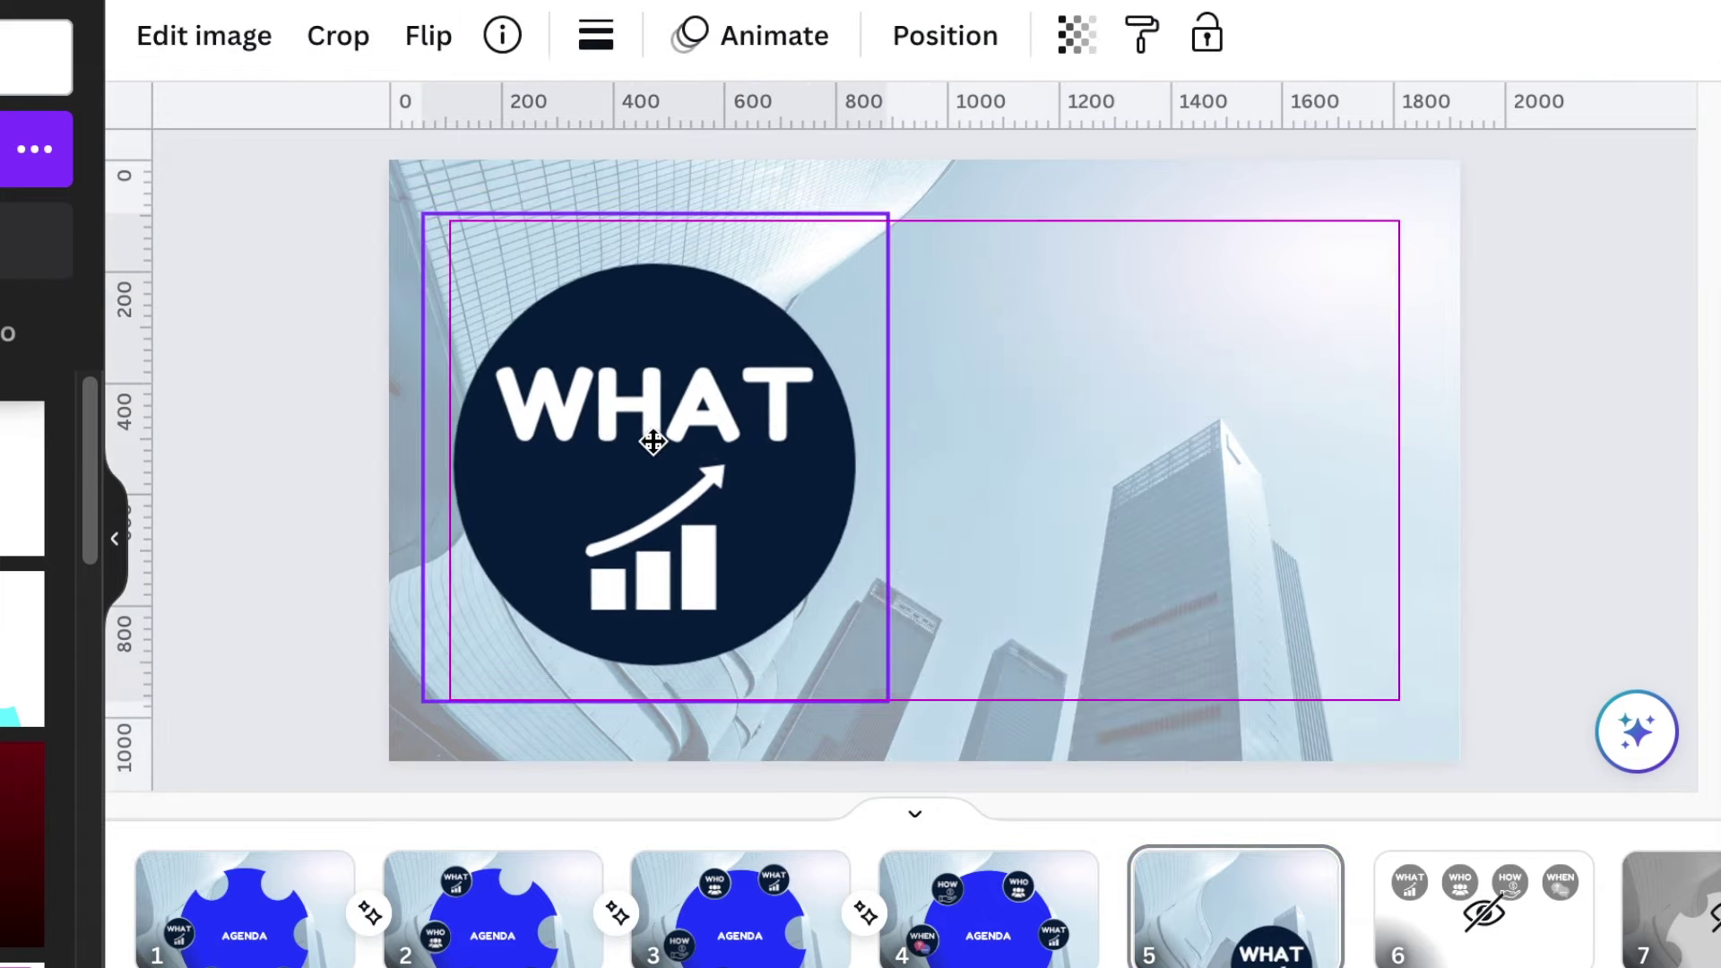
pyautogui.moveTo(657, 215); pyautogui.dragTo(657, 245)
pyautogui.click(341, 493)
# Add three small navy circles with connector lines branching from WHAT to each.
pyautogui.hotkey('ctrl', 'v')
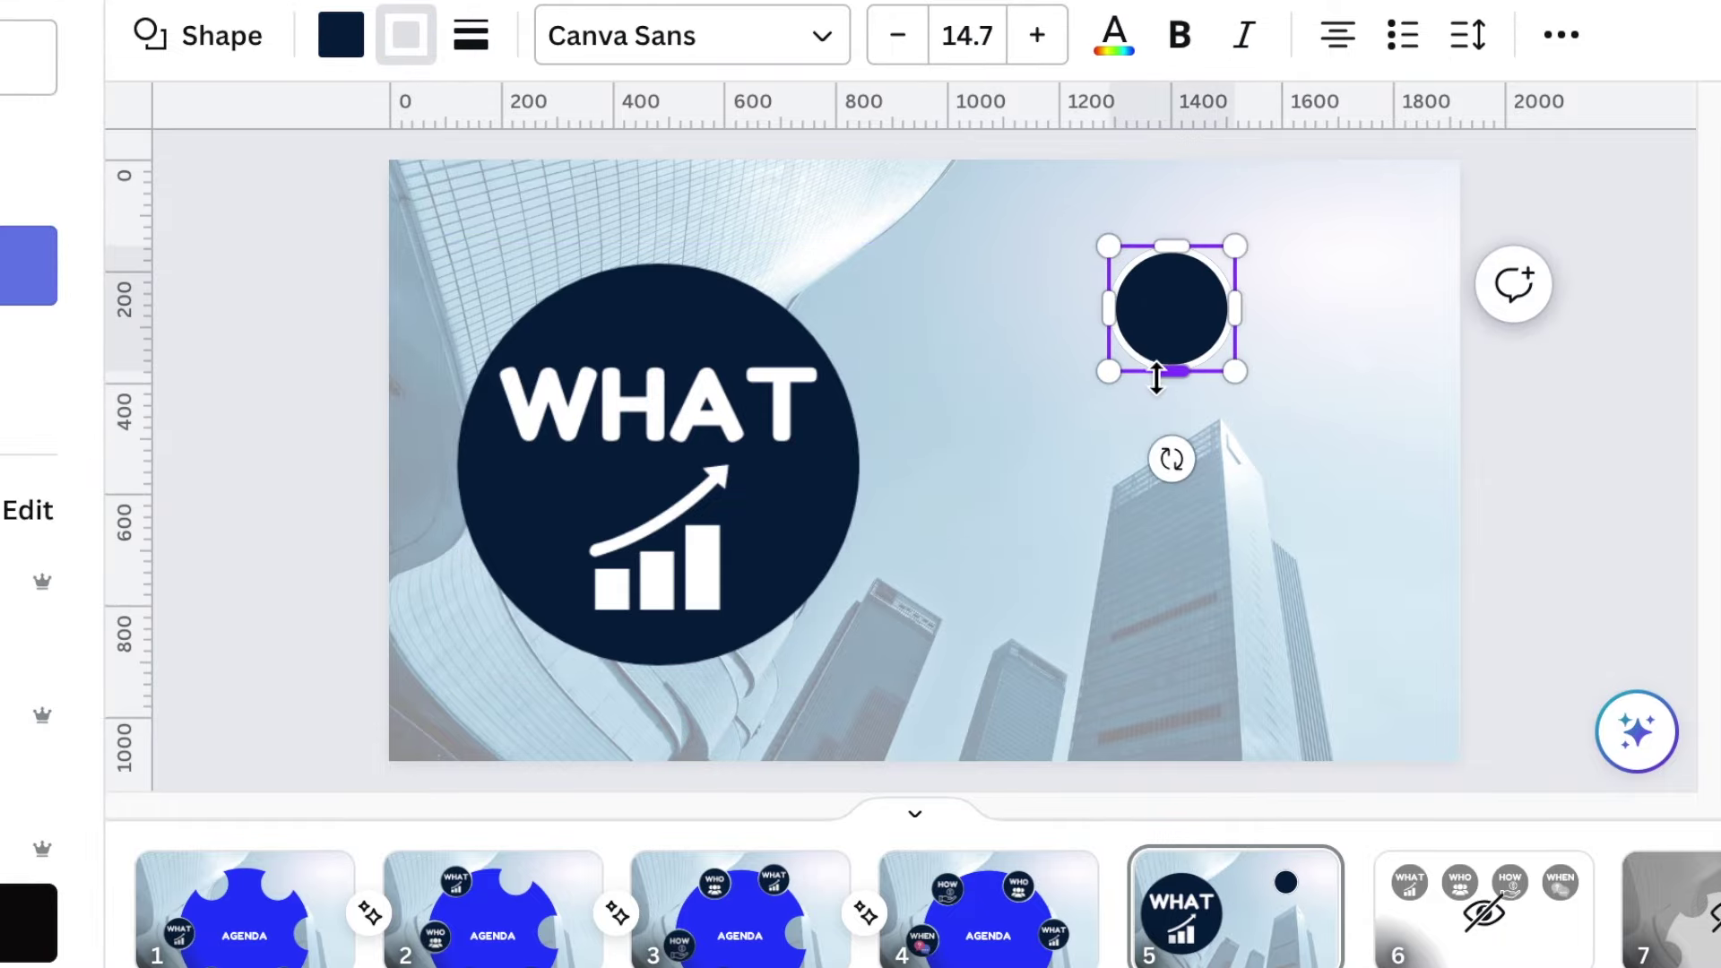
pyautogui.moveTo(1180, 349); pyautogui.dragTo(1099, 315)
pyautogui.press('l')
pyautogui.moveTo(664, 446); pyautogui.dragTo(1253, 373)
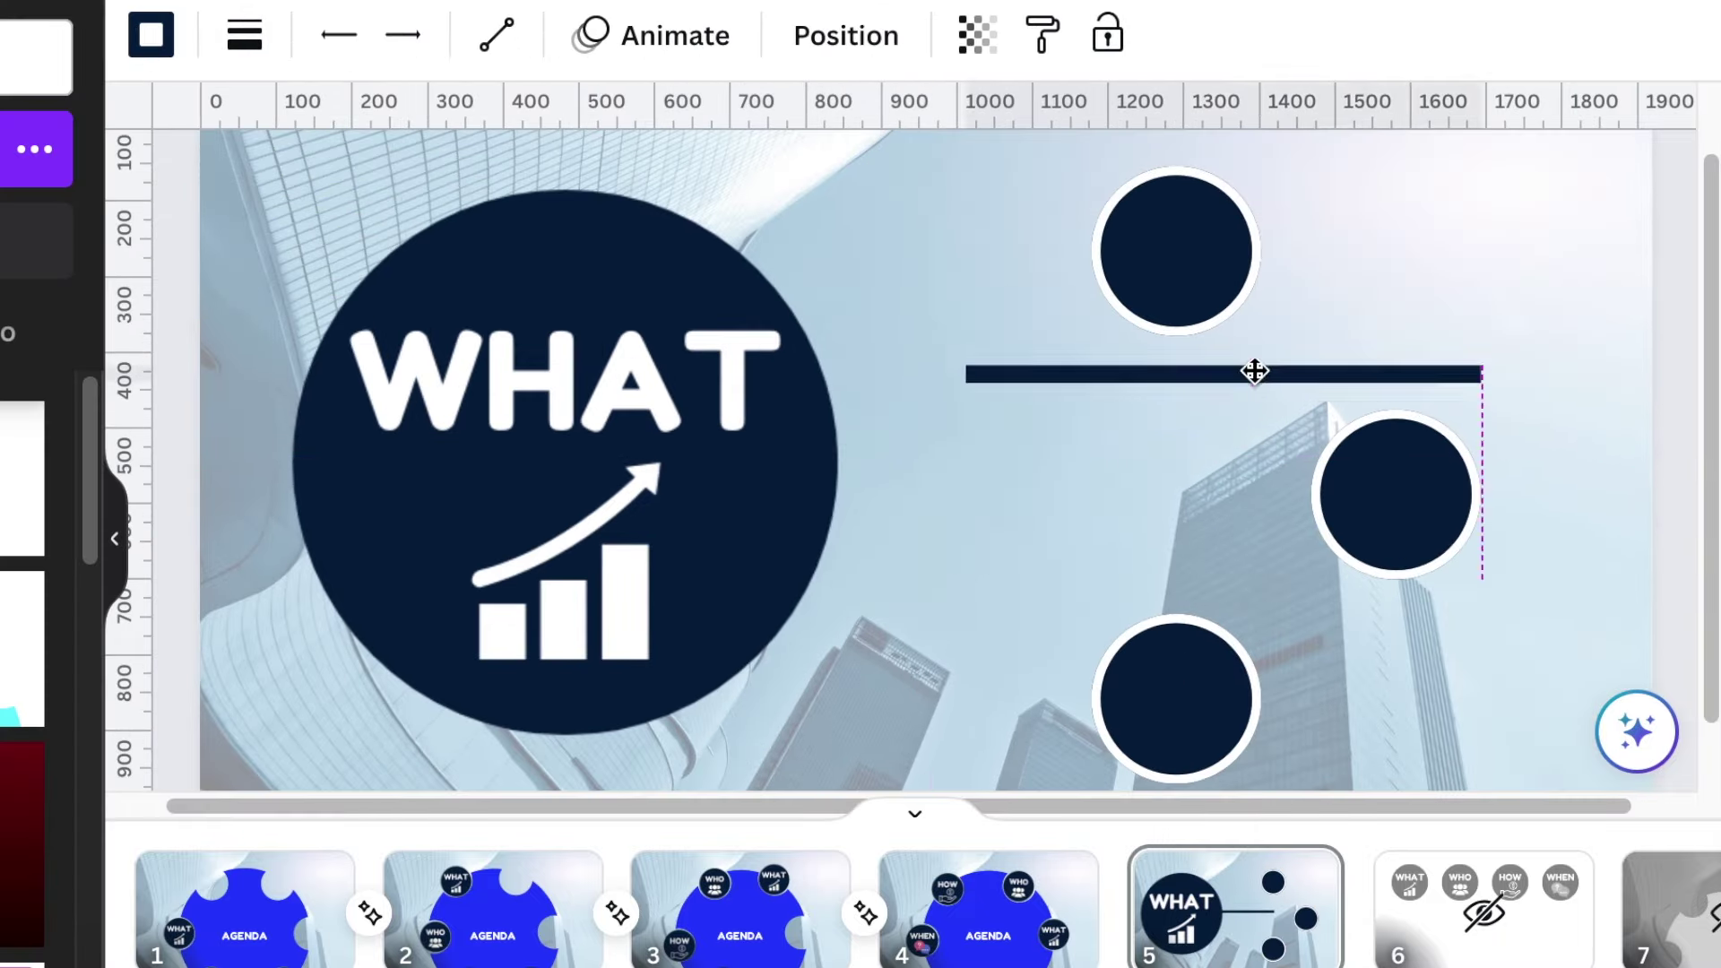
pyautogui.moveTo(1484, 373); pyautogui.dragTo(568, 519)
pyautogui.scroll(3, 1026, 358)
pyautogui.scroll(-3, 1542, 576)
pyautogui.scroll(3, 569, 520)
pyautogui.scroll(-2, 569, 519)
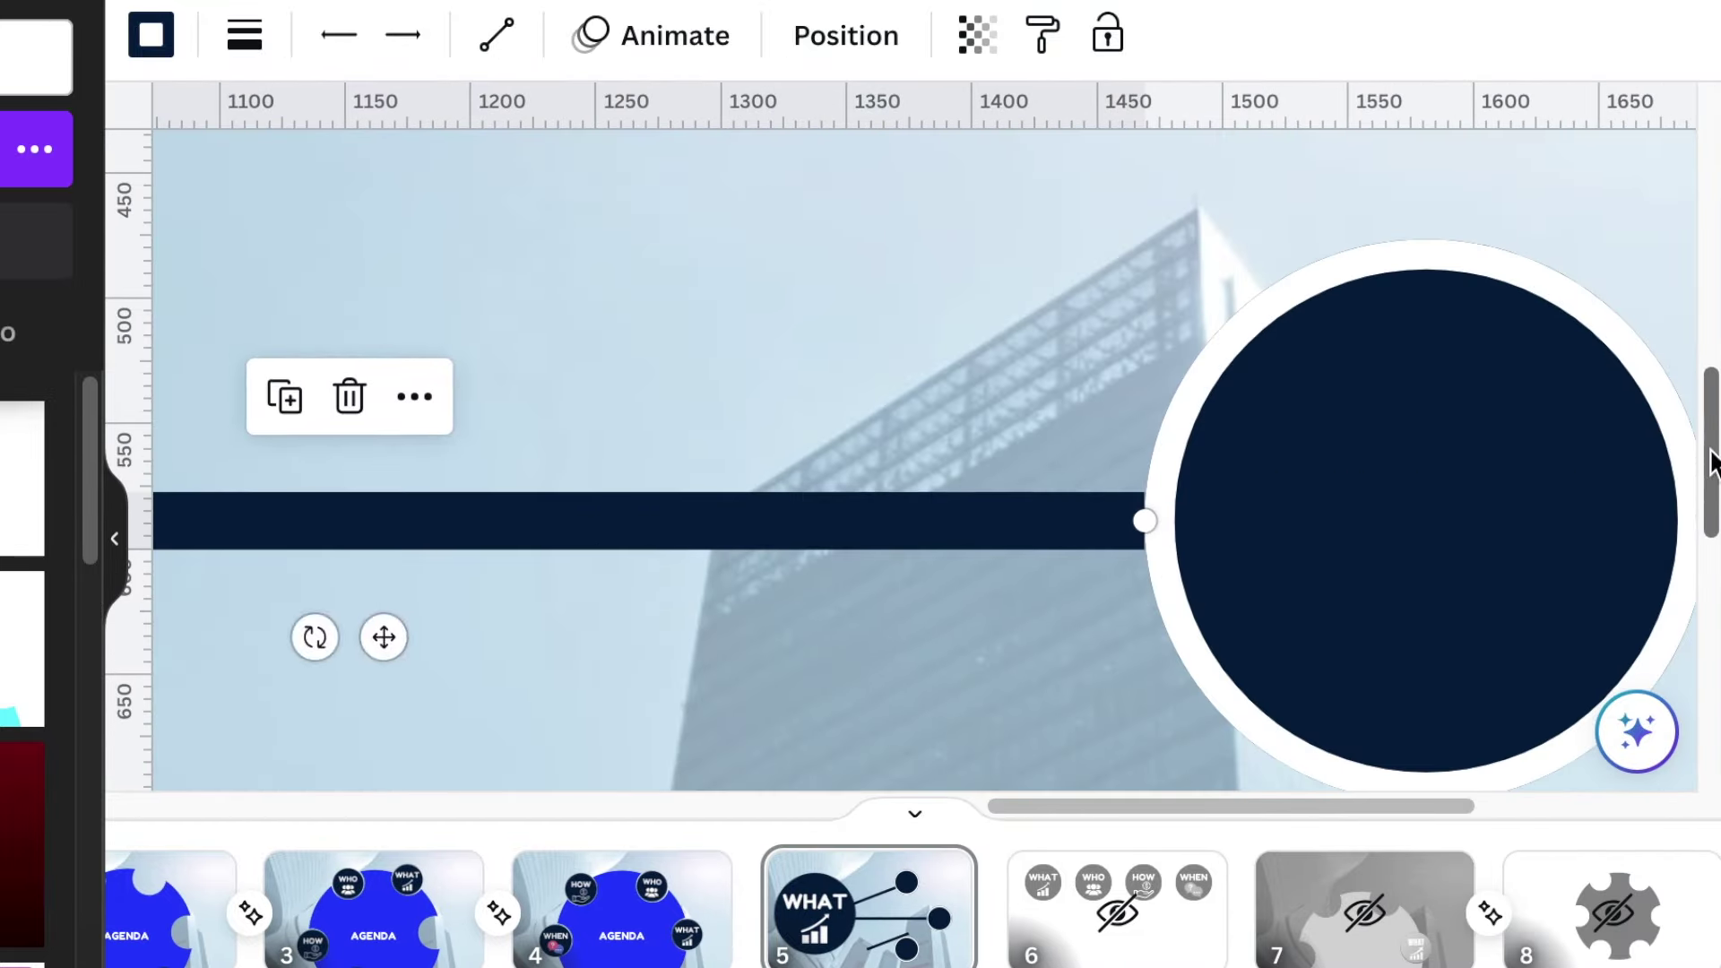
pyautogui.scroll(-3, 568, 519)
pyautogui.scroll(3, 1163, 555)
pyautogui.moveTo(998, 714); pyautogui.dragTo(1164, 555)
pyautogui.scroll(-3, 1163, 555)
# Place phone, globe and calendar icons on the top, middle and bottom navy circles.
pyautogui.click(38, 404)
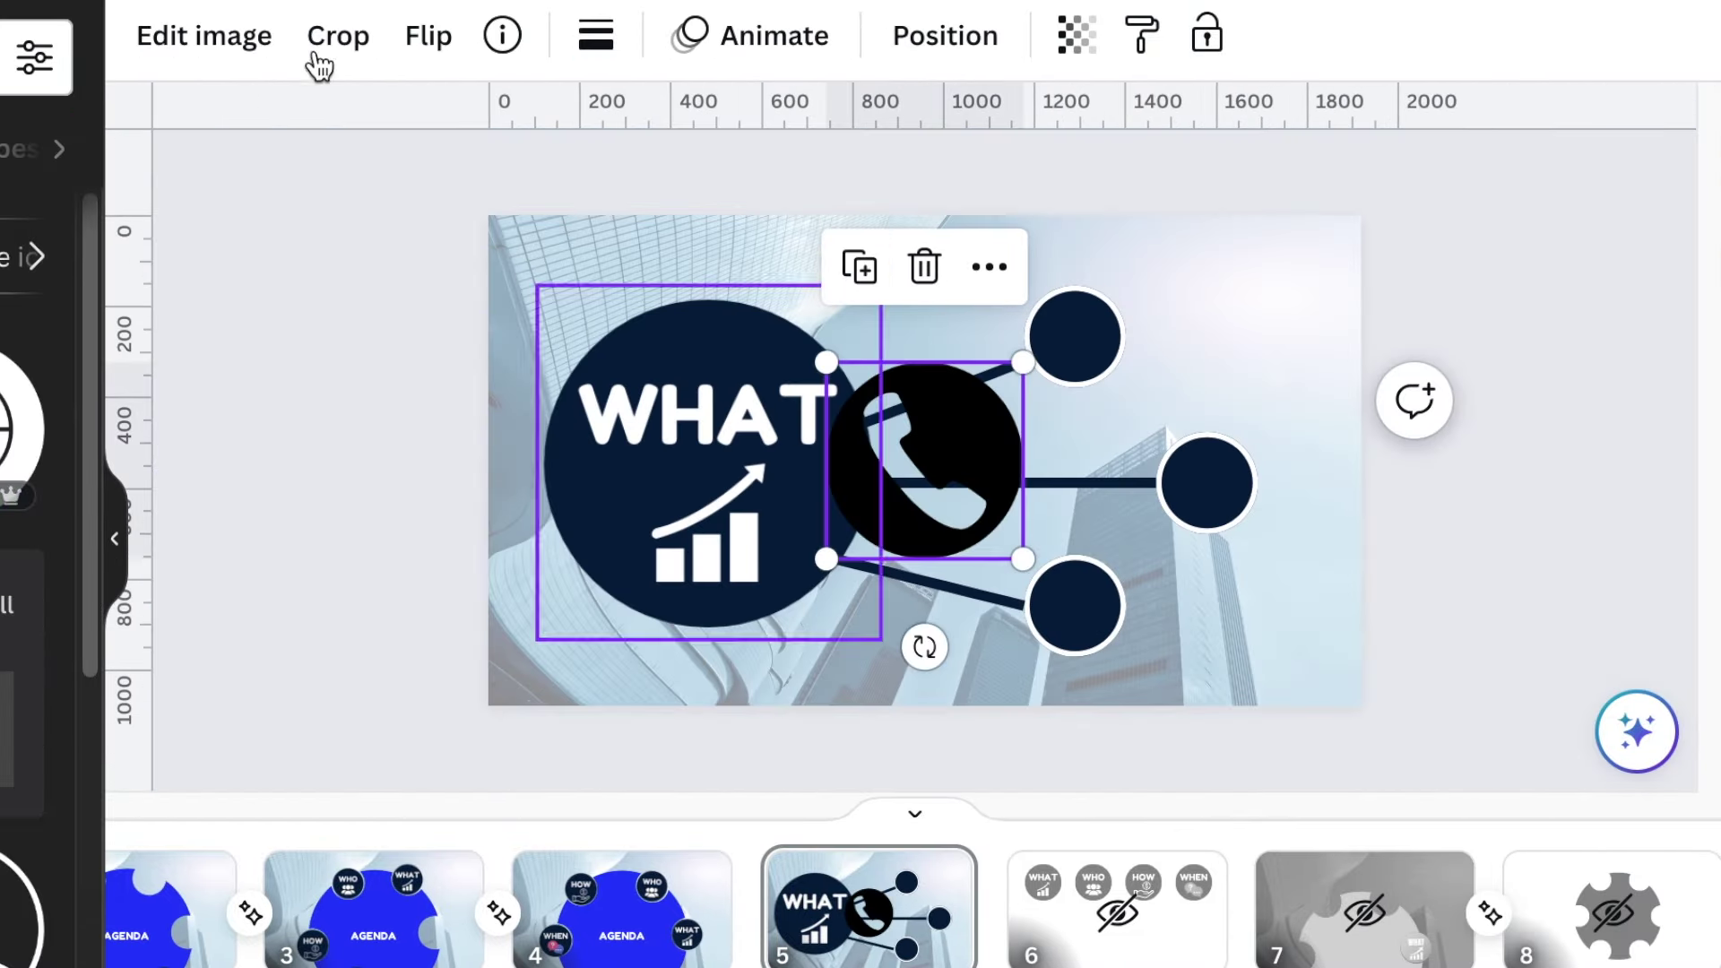
pyautogui.moveTo(1023, 558); pyautogui.dragTo(1076, 337)
pyautogui.click(27, 385)
pyautogui.moveTo(923, 454); pyautogui.dragTo(1207, 483)
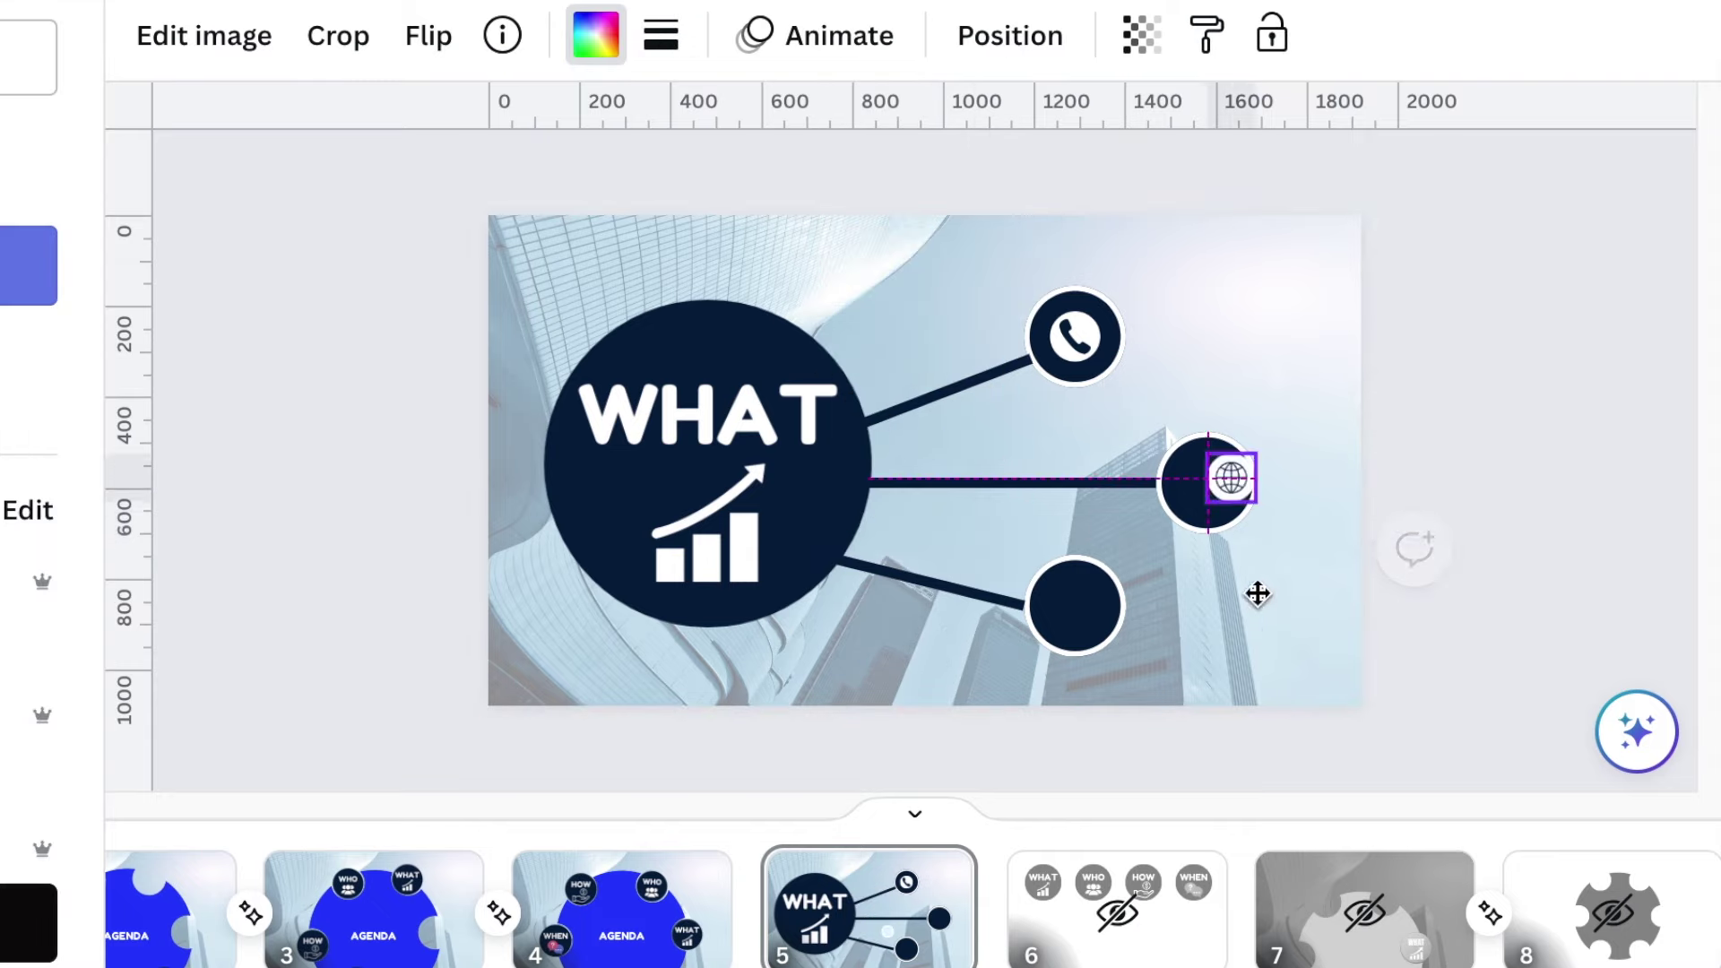
pyautogui.click(19, 383)
pyautogui.moveTo(1018, 560); pyautogui.dragTo(869, 401)
pyautogui.moveTo(850, 382); pyautogui.dragTo(1073, 603)
pyautogui.click(1510, 484)
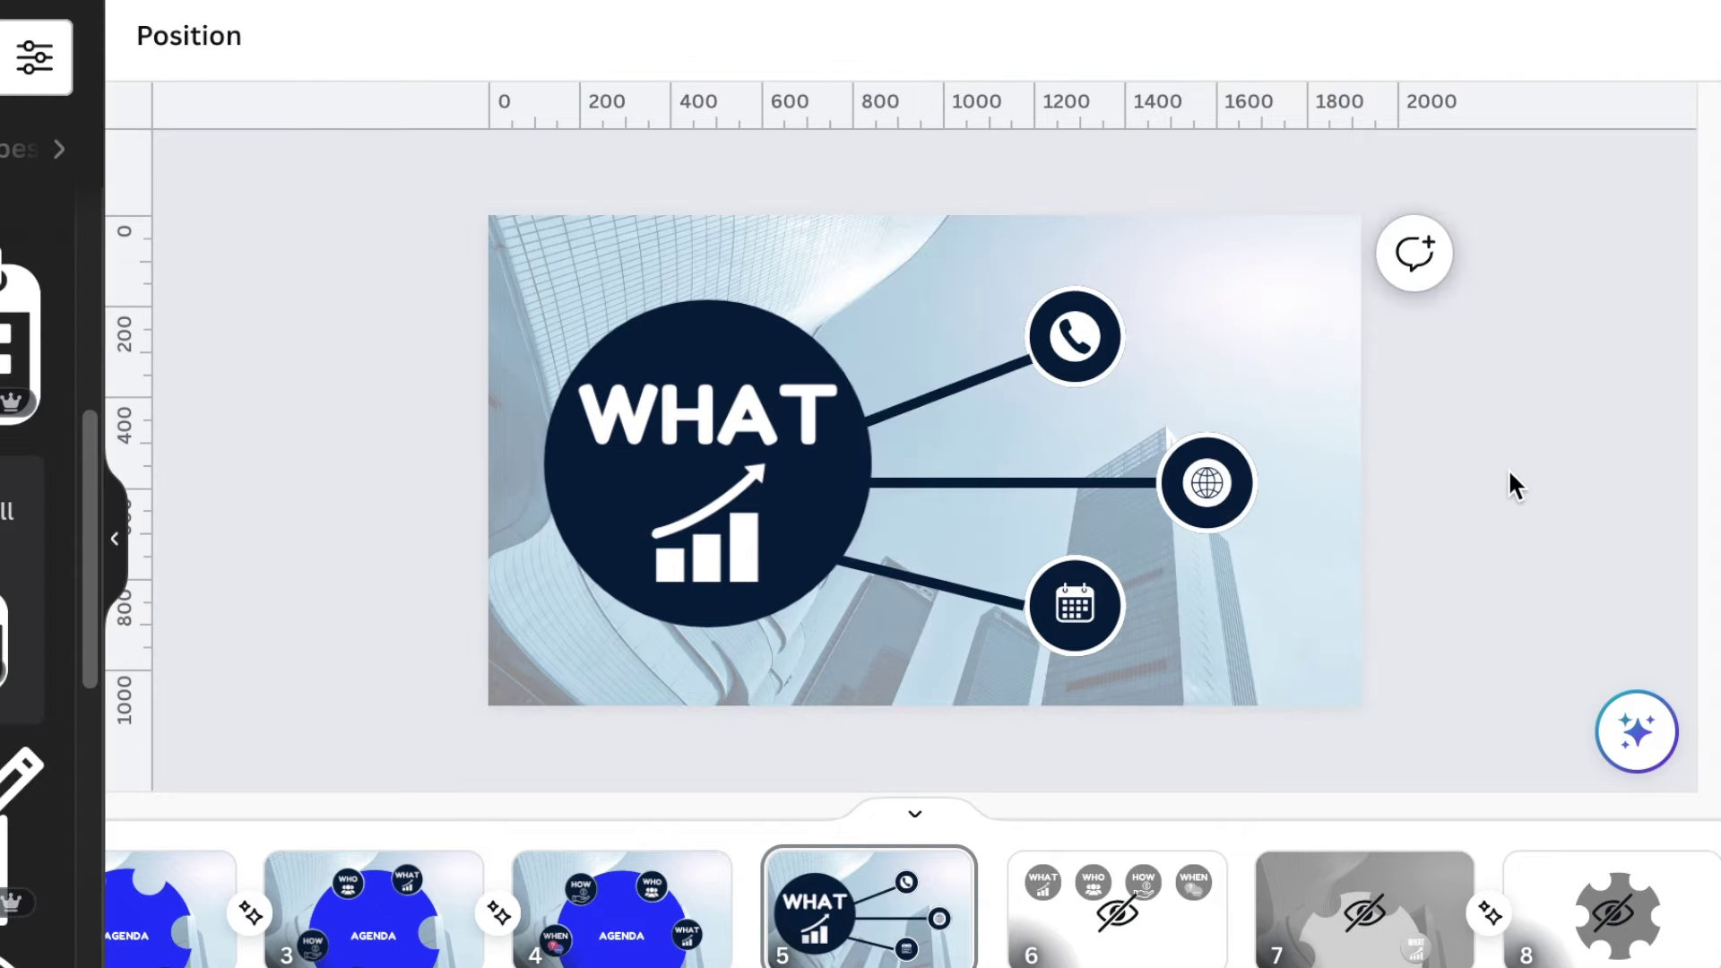
pyautogui.scroll(-2, 1656, 519)
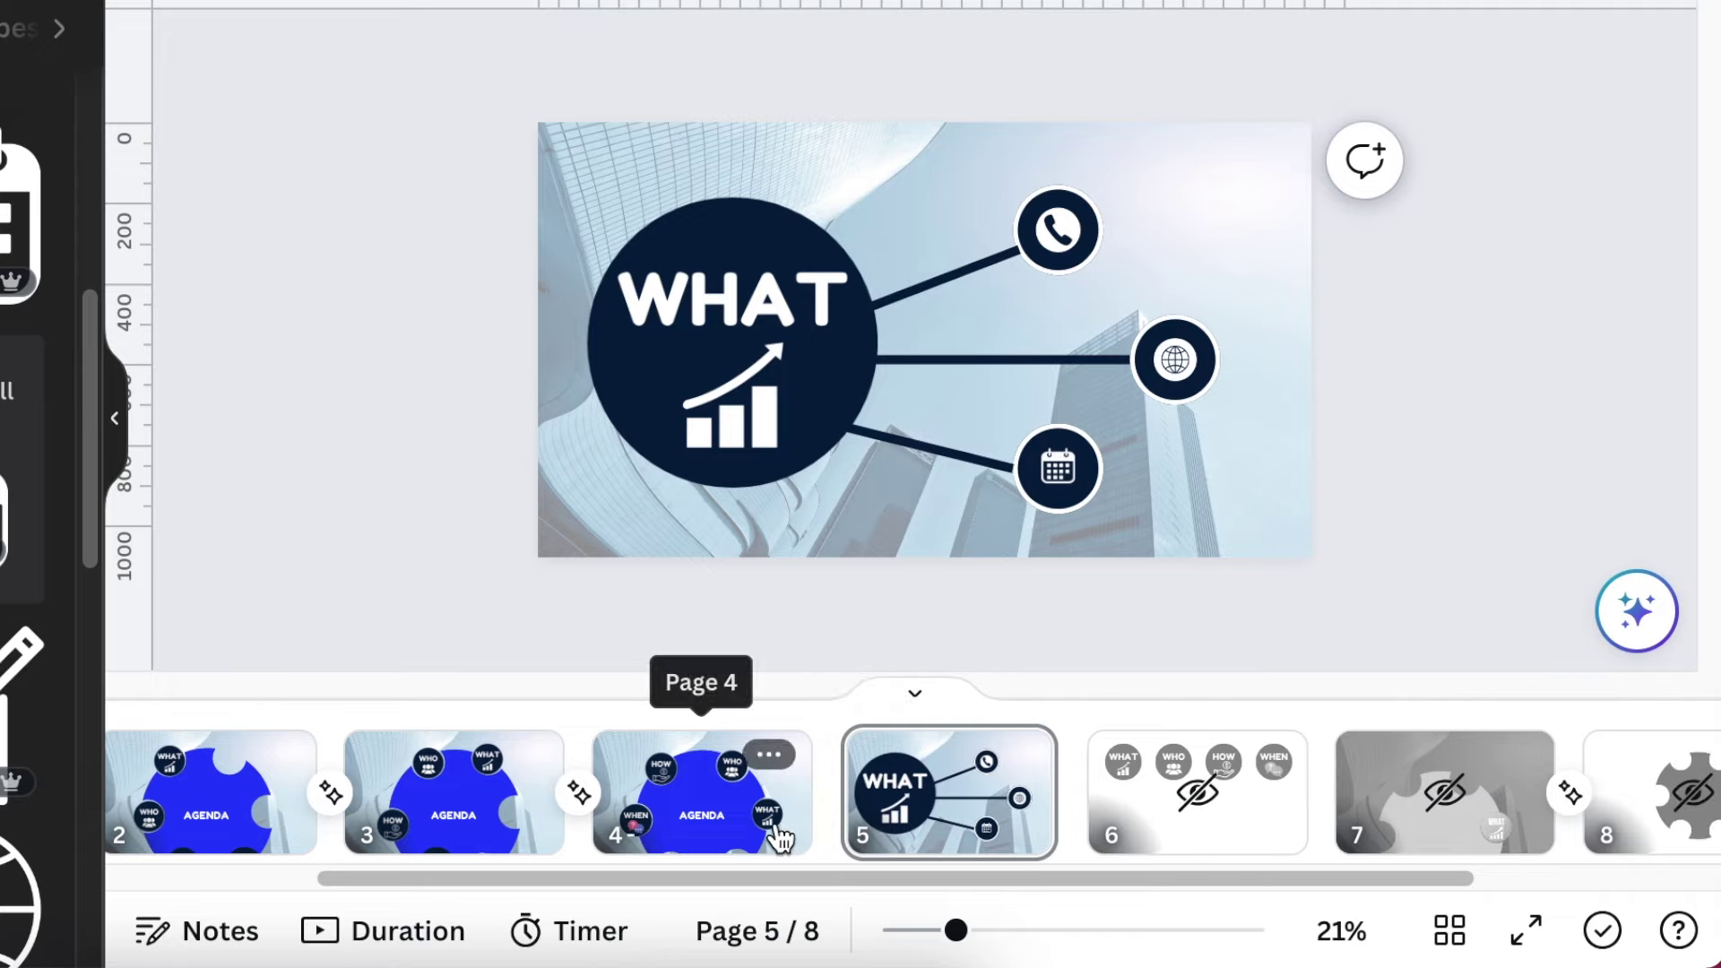
# Insert a page before the WHAT slide and fill it navy with a hugely enlarged WHAT circle.
pyautogui.moveTo(847, 769)
pyautogui.click(847, 770)
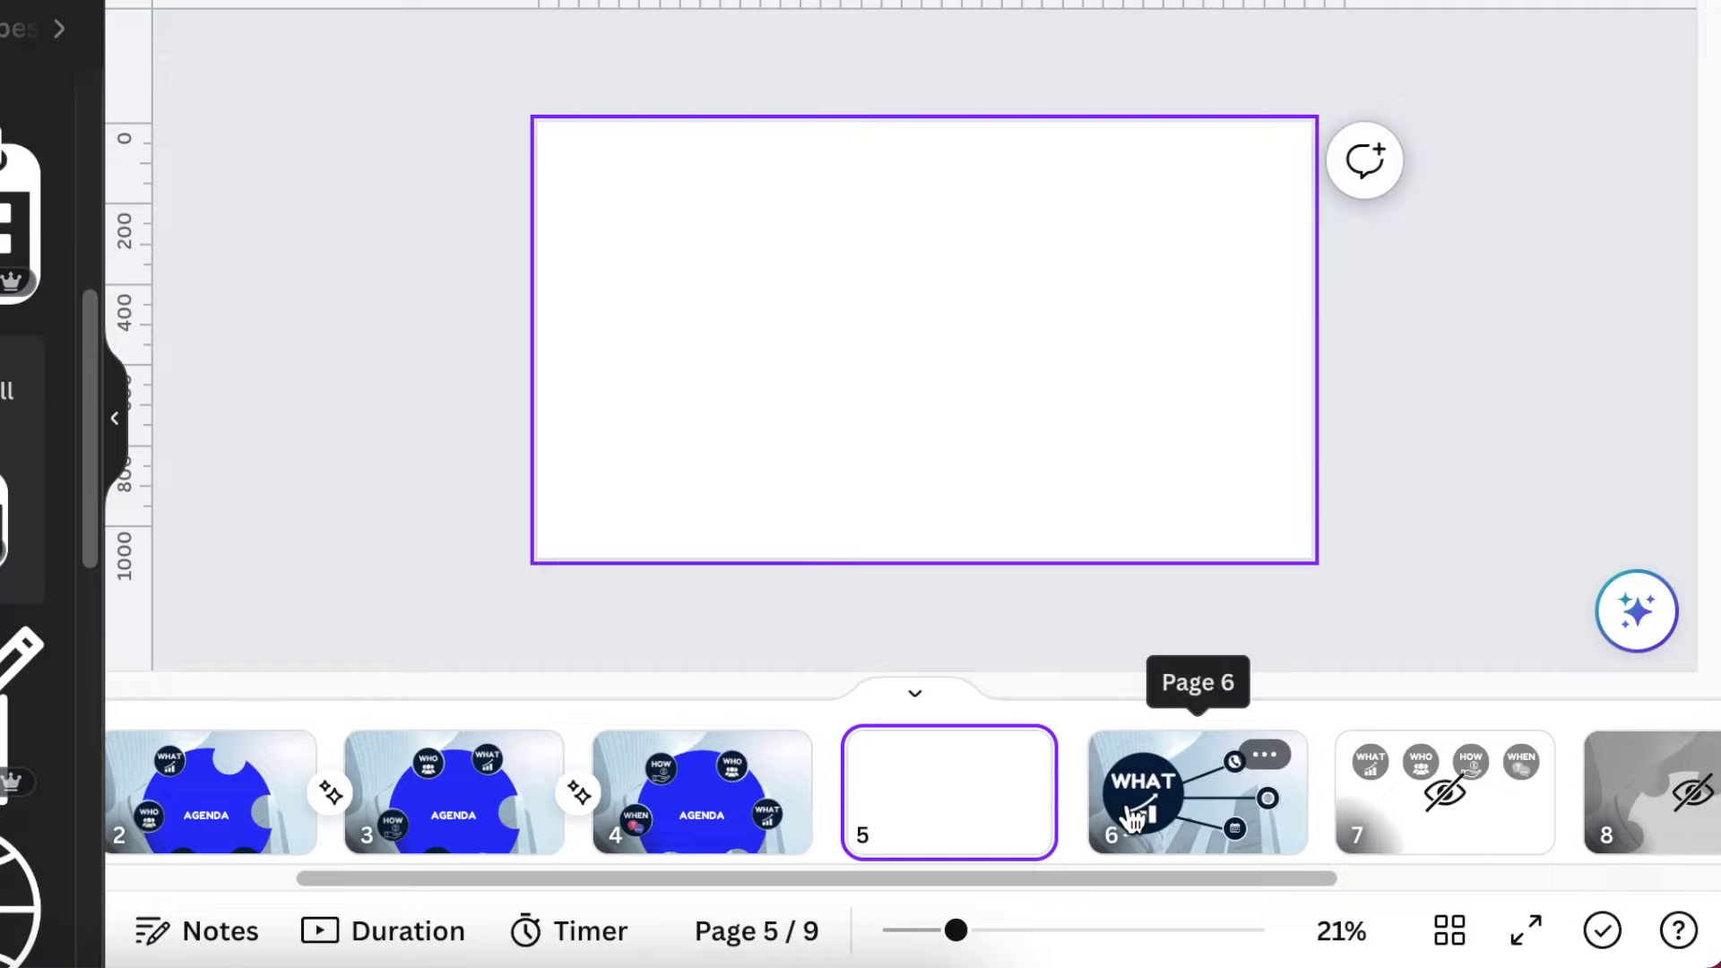
pyautogui.click(730, 838)
pyautogui.hotkey('ctrl', 'v')
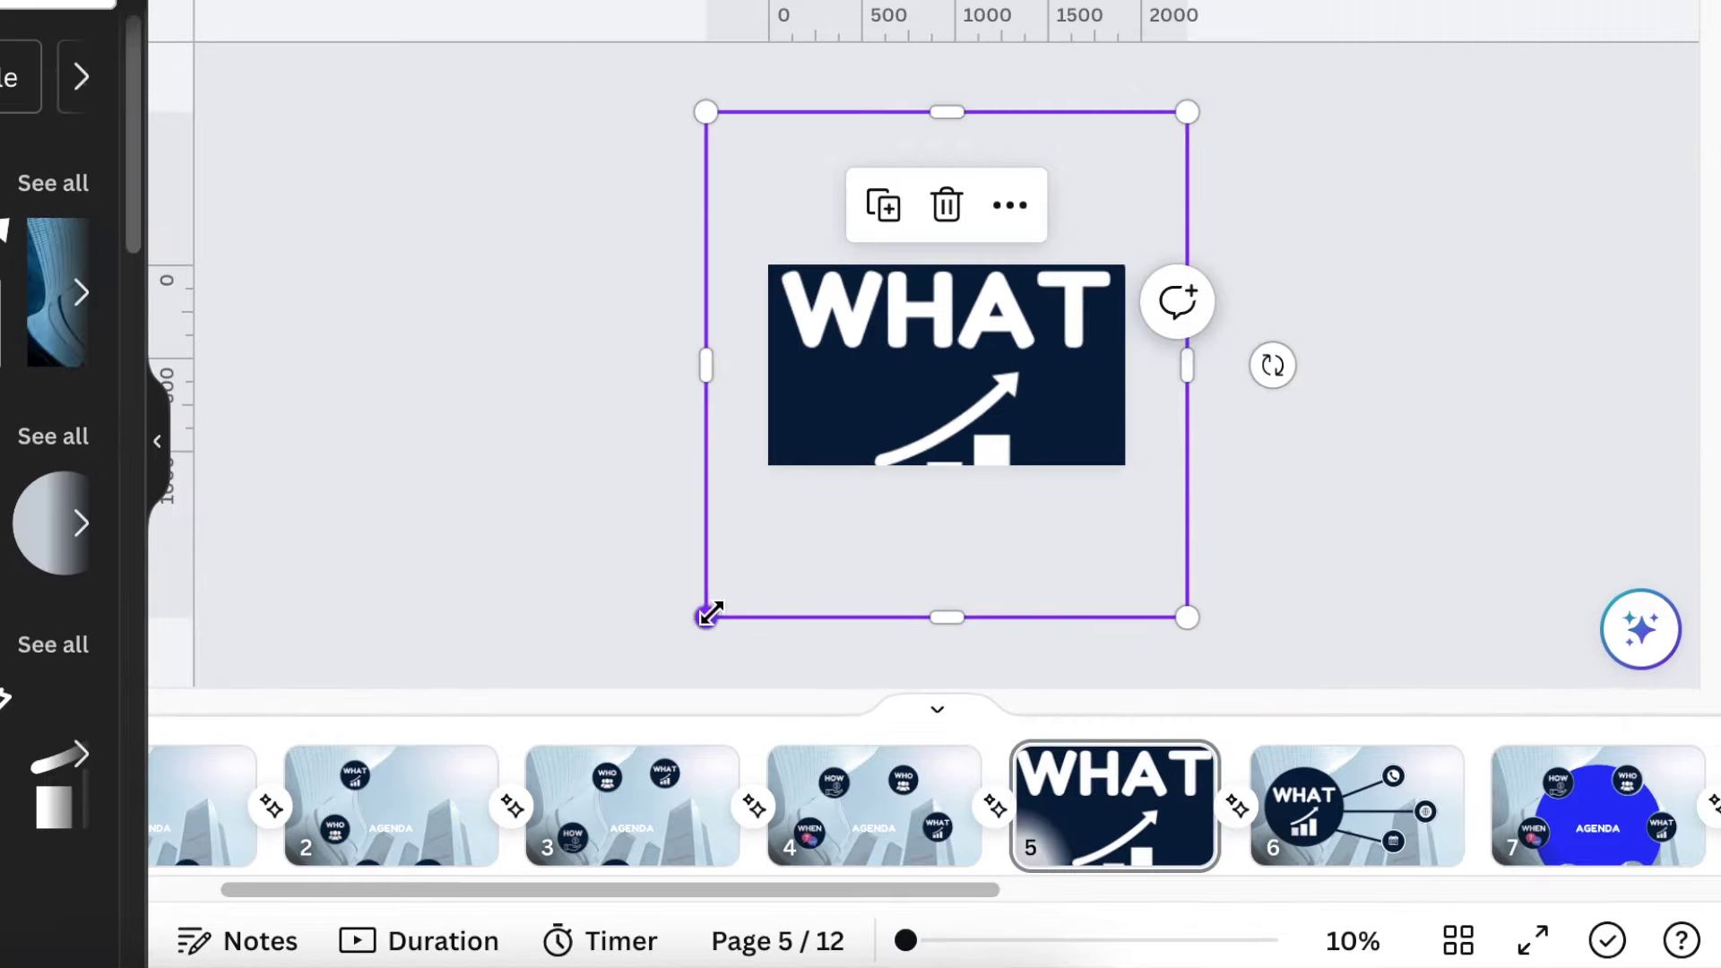
pyautogui.moveTo(704, 617); pyautogui.dragTo(595, 610)
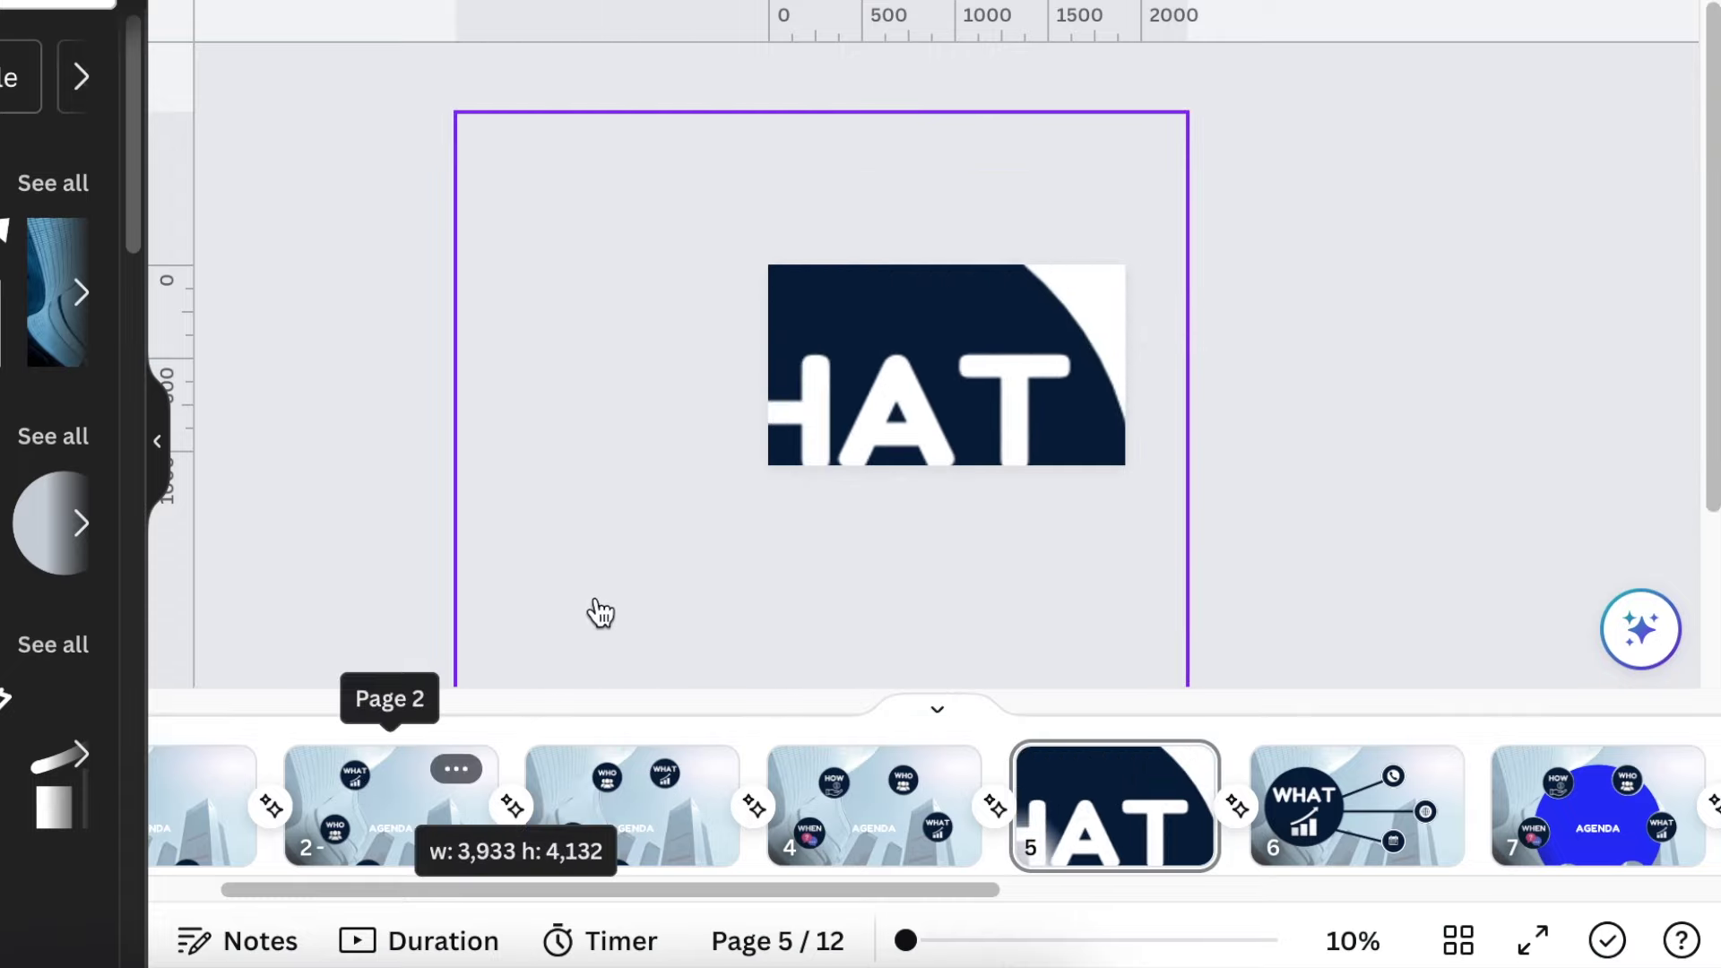
pyautogui.moveTo(1187, 111); pyautogui.dragTo(1708, 0)
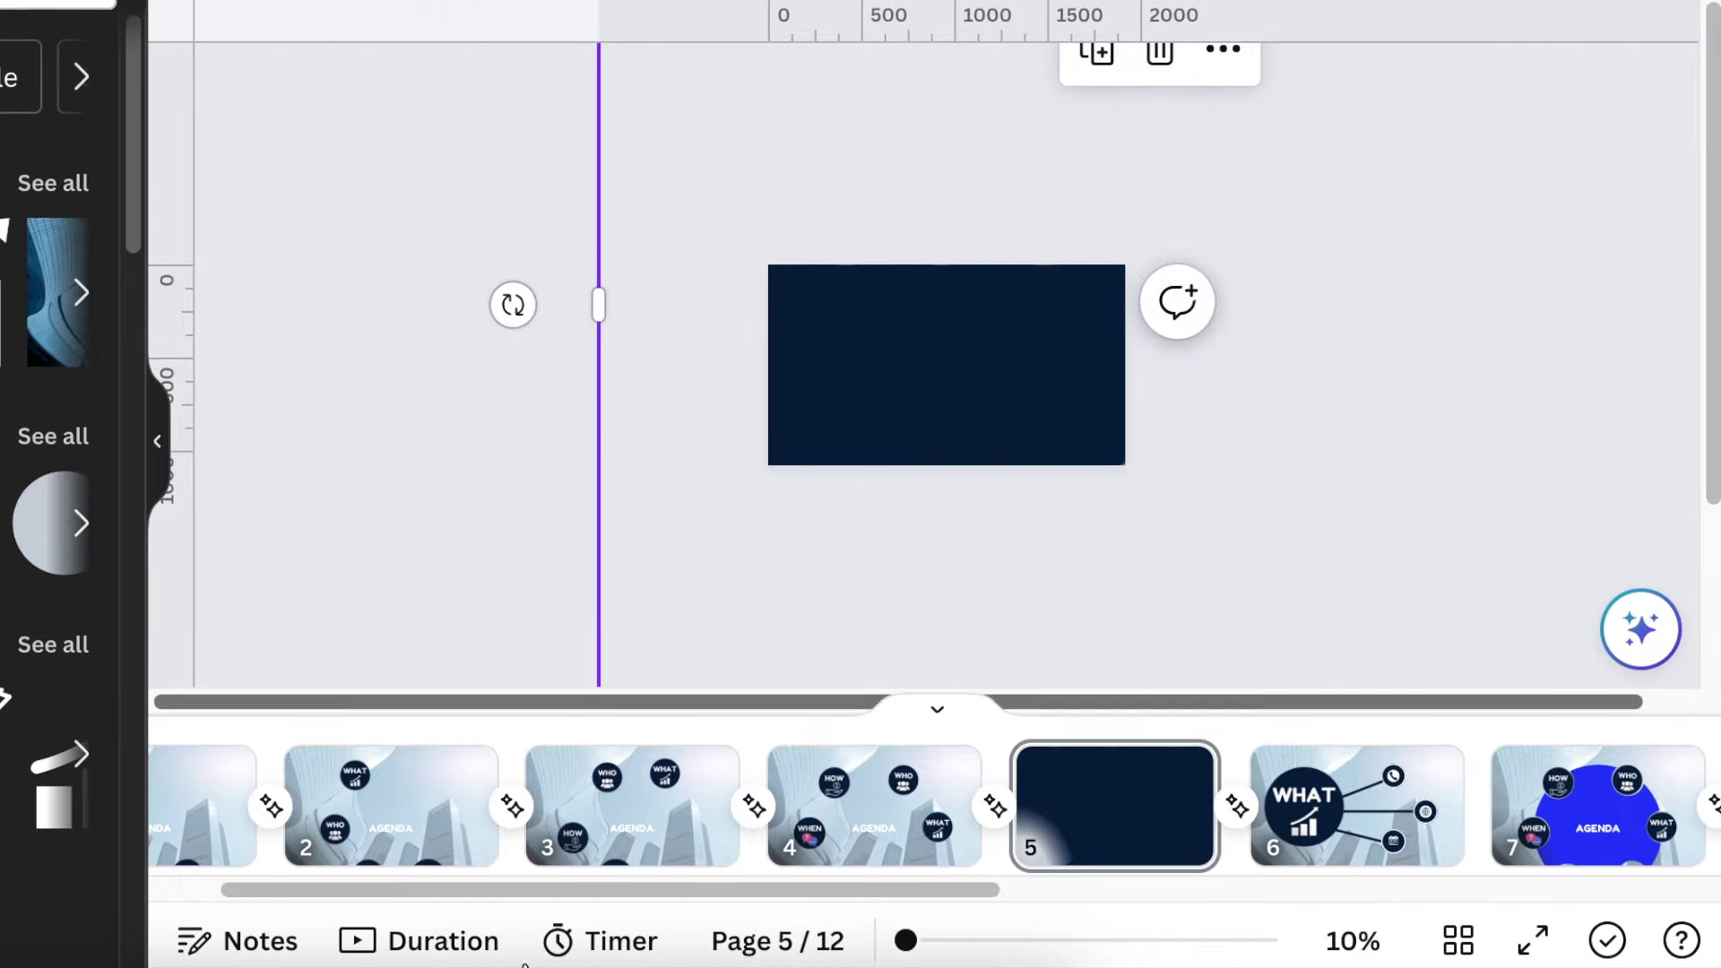
pyautogui.click(445, 942)
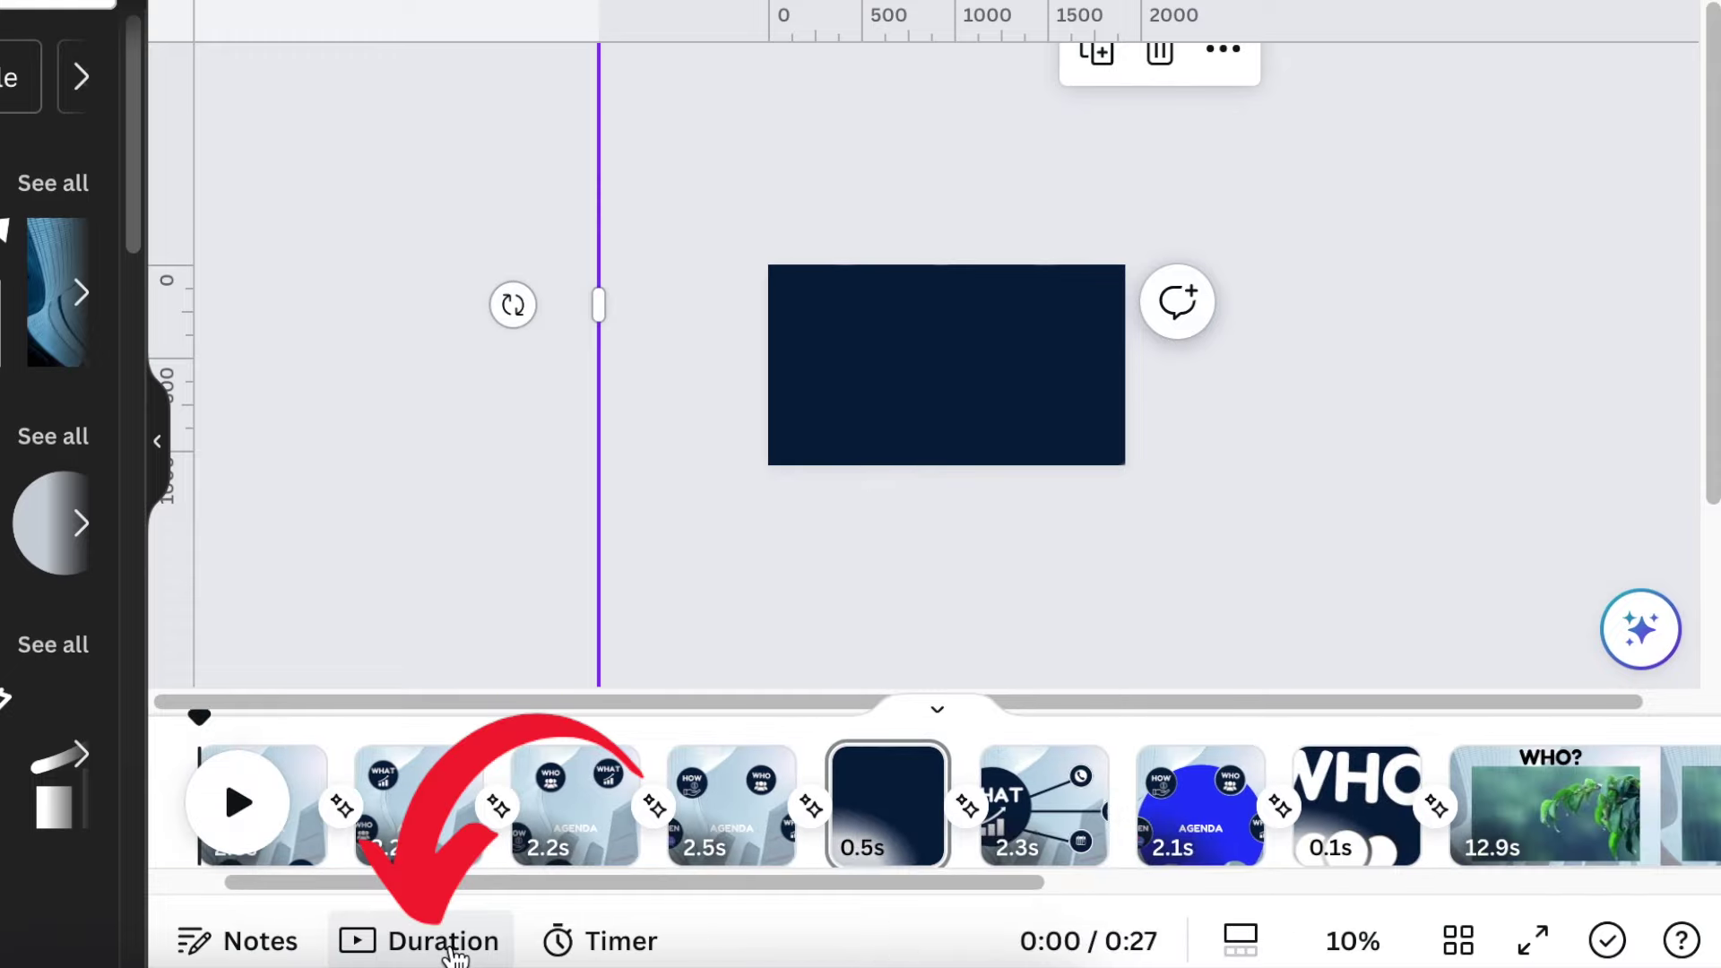
# Play the deck, then shorten the dark zoom-in page to 0.7 seconds in the timeline.
pyautogui.click(244, 811)
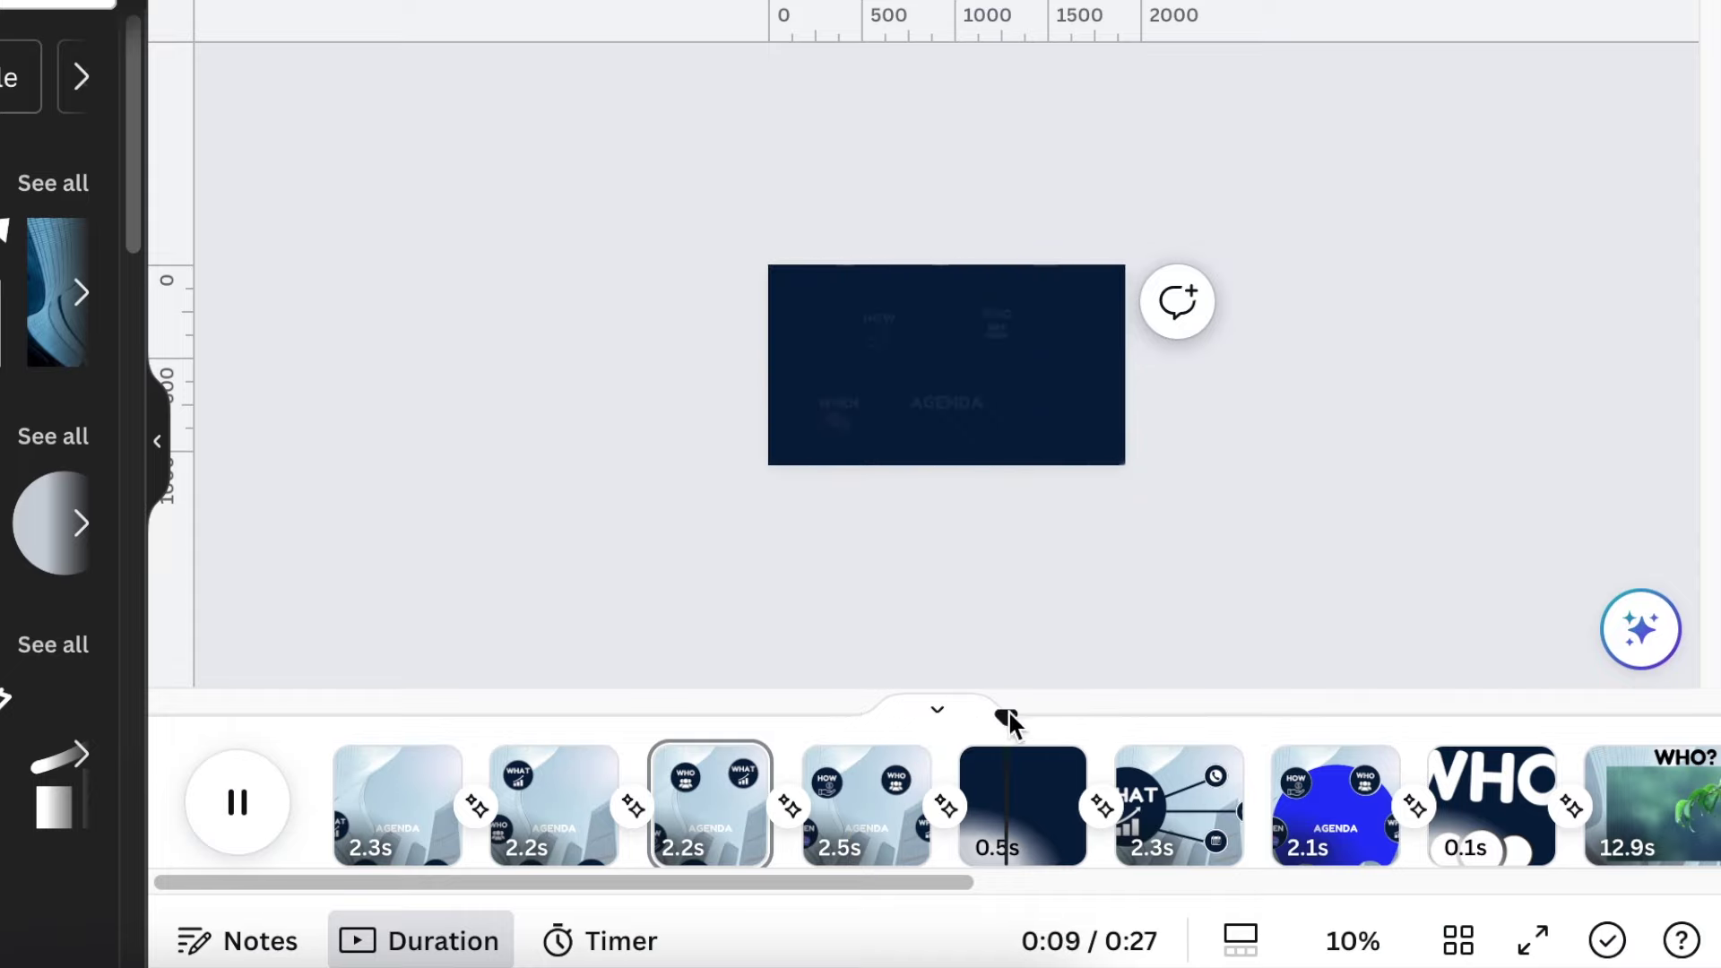
pyautogui.moveTo(1009, 718); pyautogui.dragTo(874, 731)
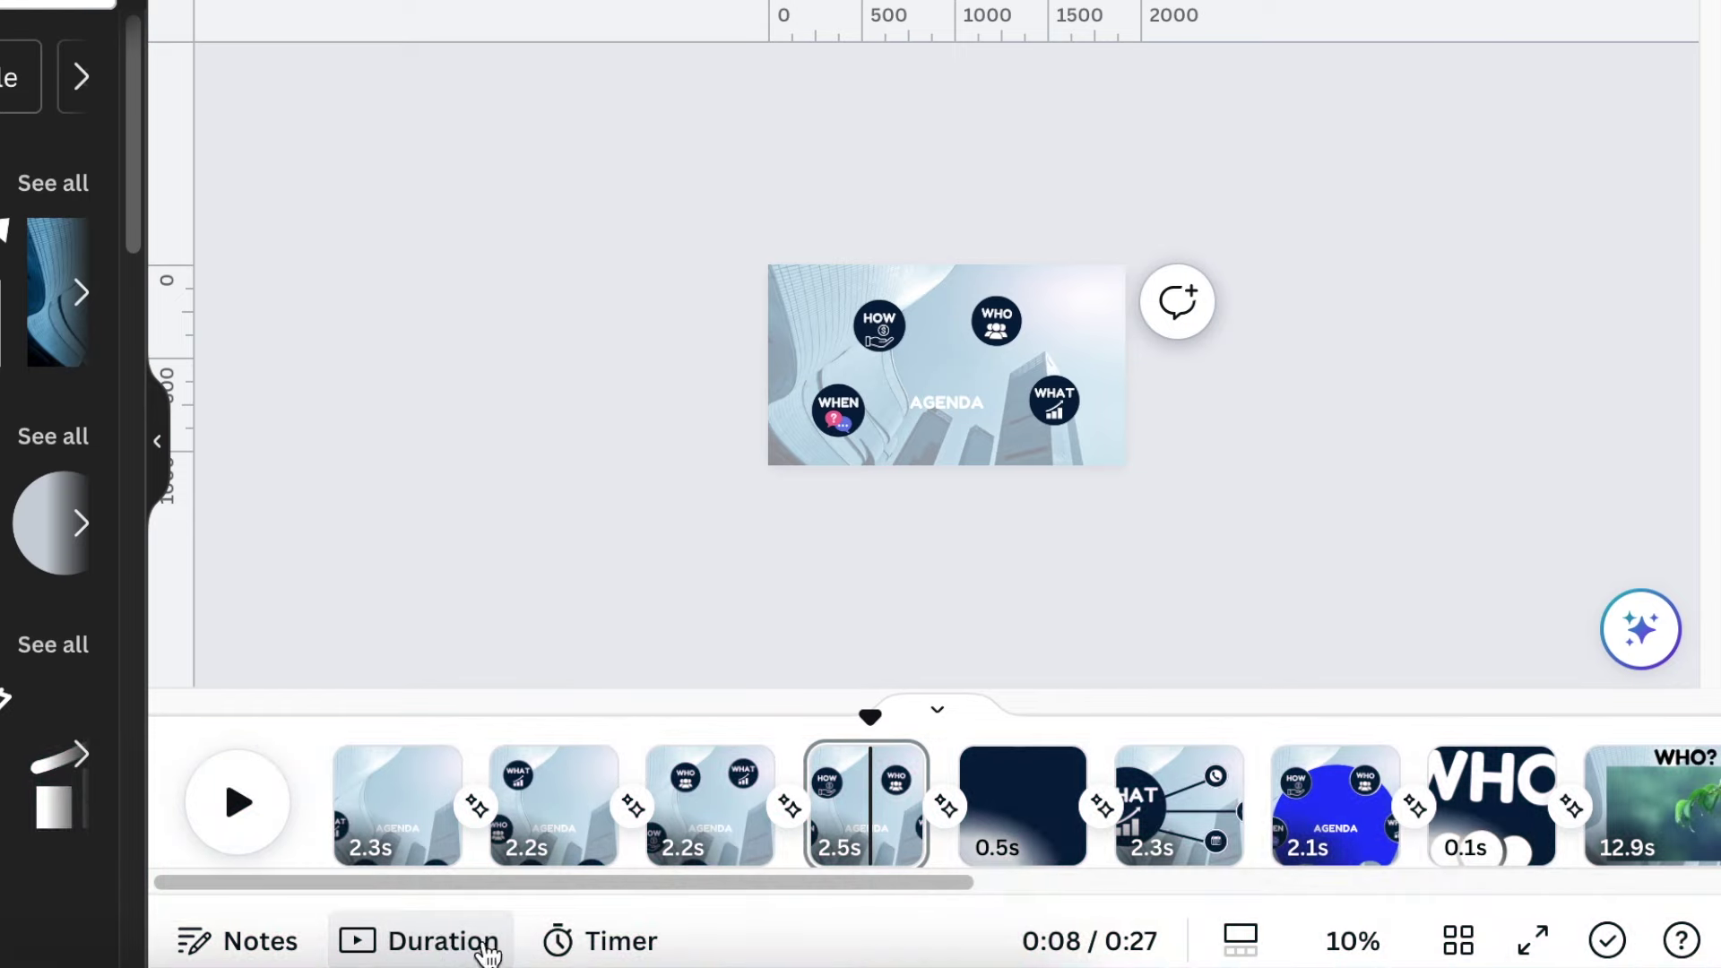
pyautogui.click(487, 952)
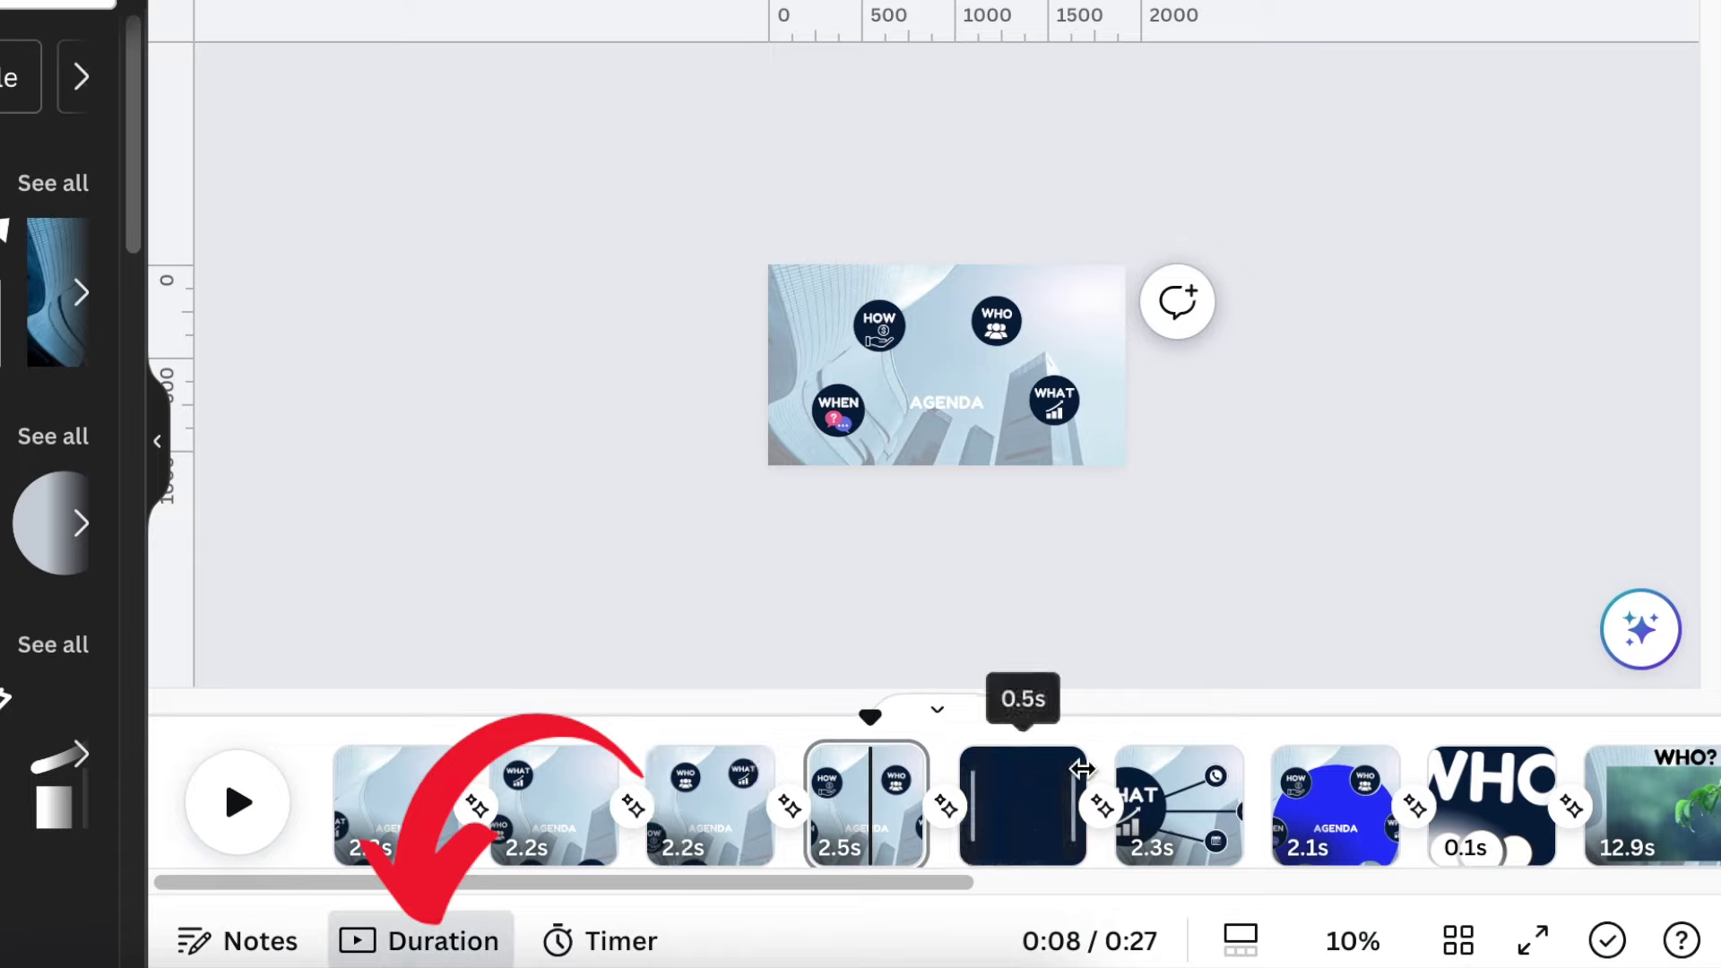
pyautogui.click(1033, 787)
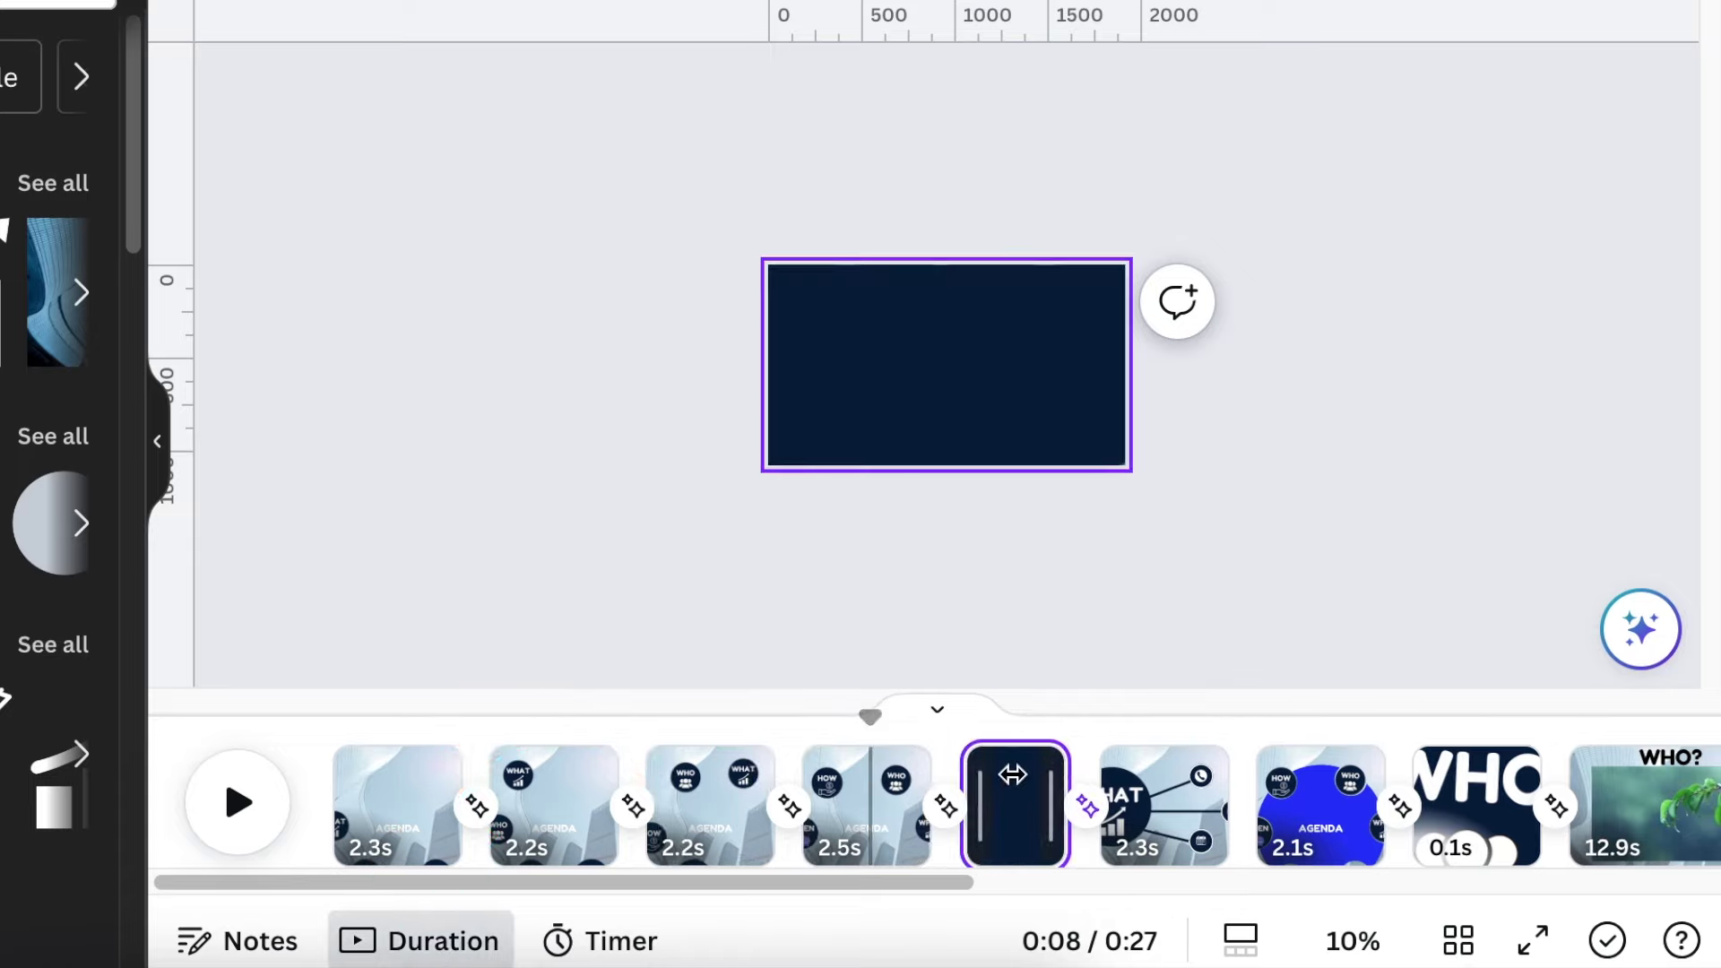
pyautogui.moveTo(1072, 789)
pyautogui.mouseDown()
pyautogui.moveTo(1093, 778)
pyautogui.moveTo(1074, 778)
pyautogui.mouseUp()
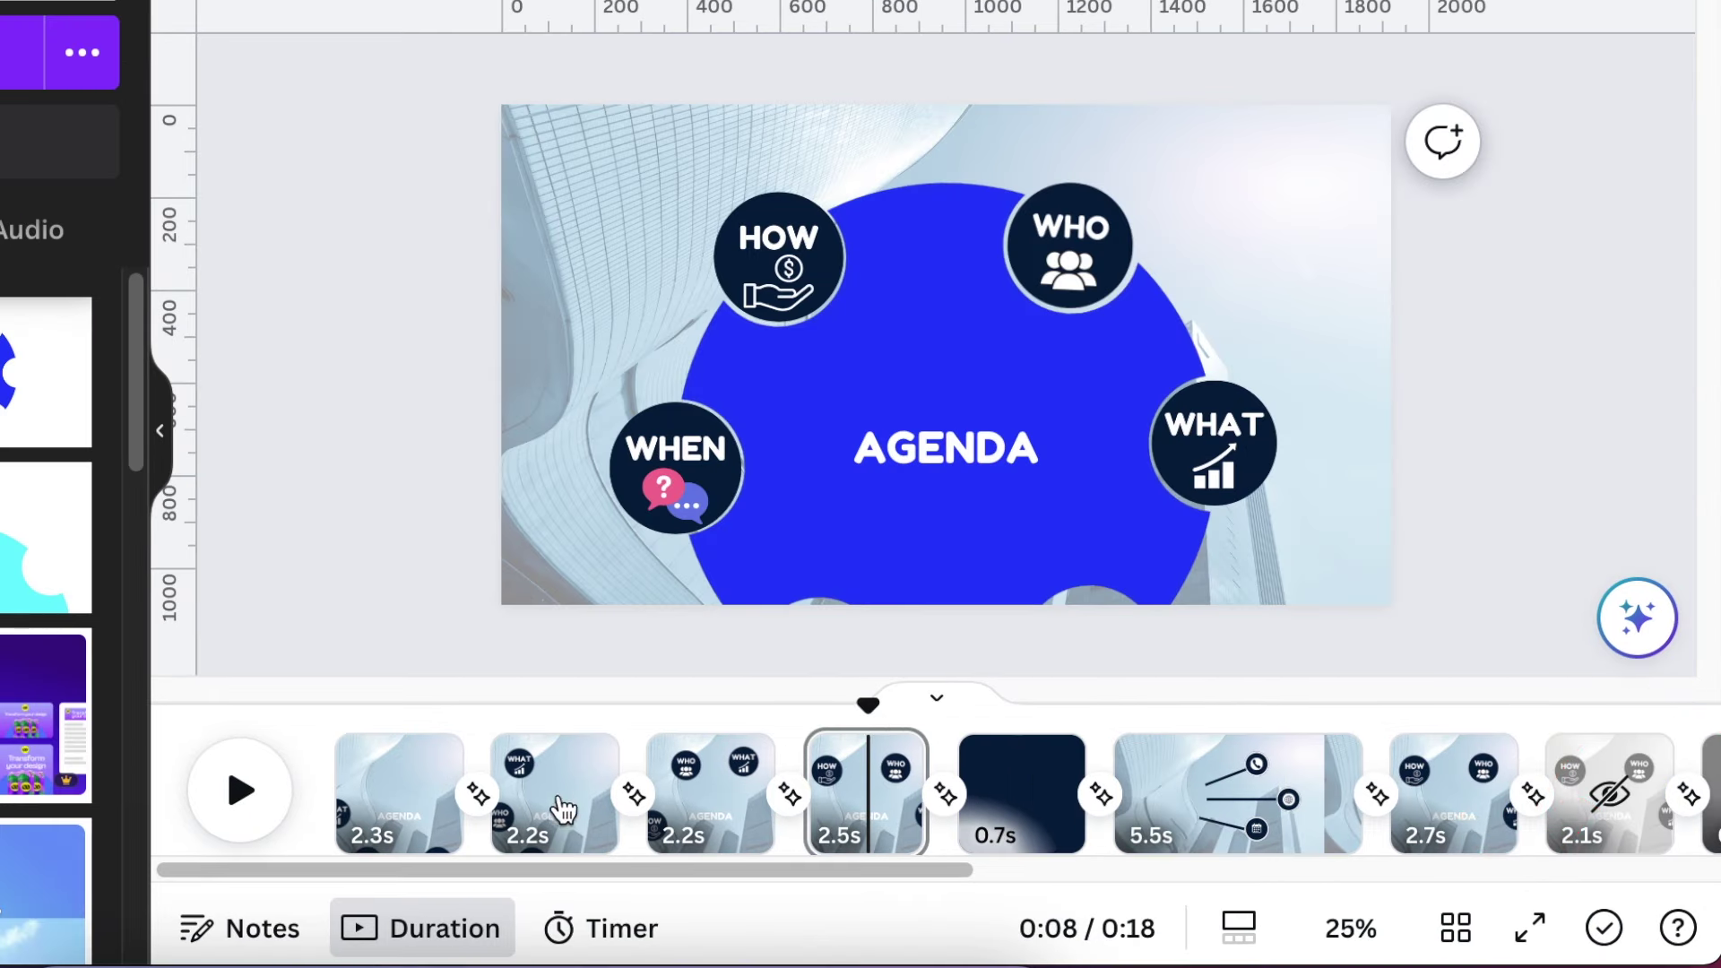
# Preview the deck and duplicate the AGENDA wheel page.
pyautogui.click(239, 793)
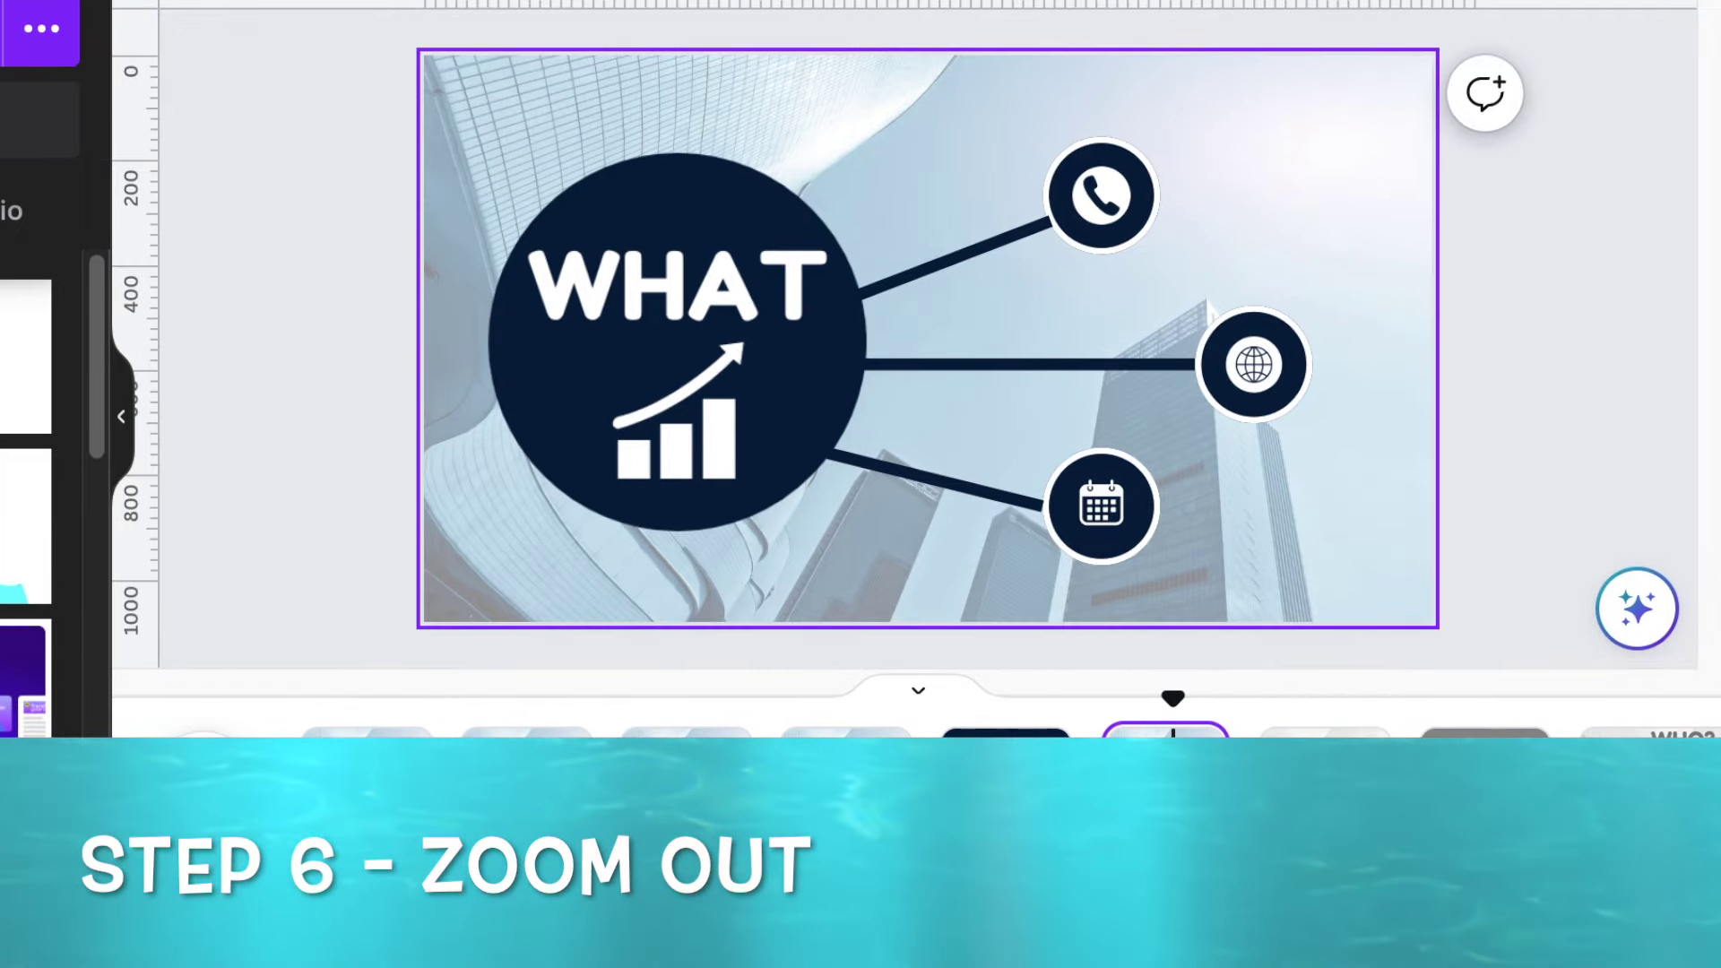
pyautogui.click(848, 811)
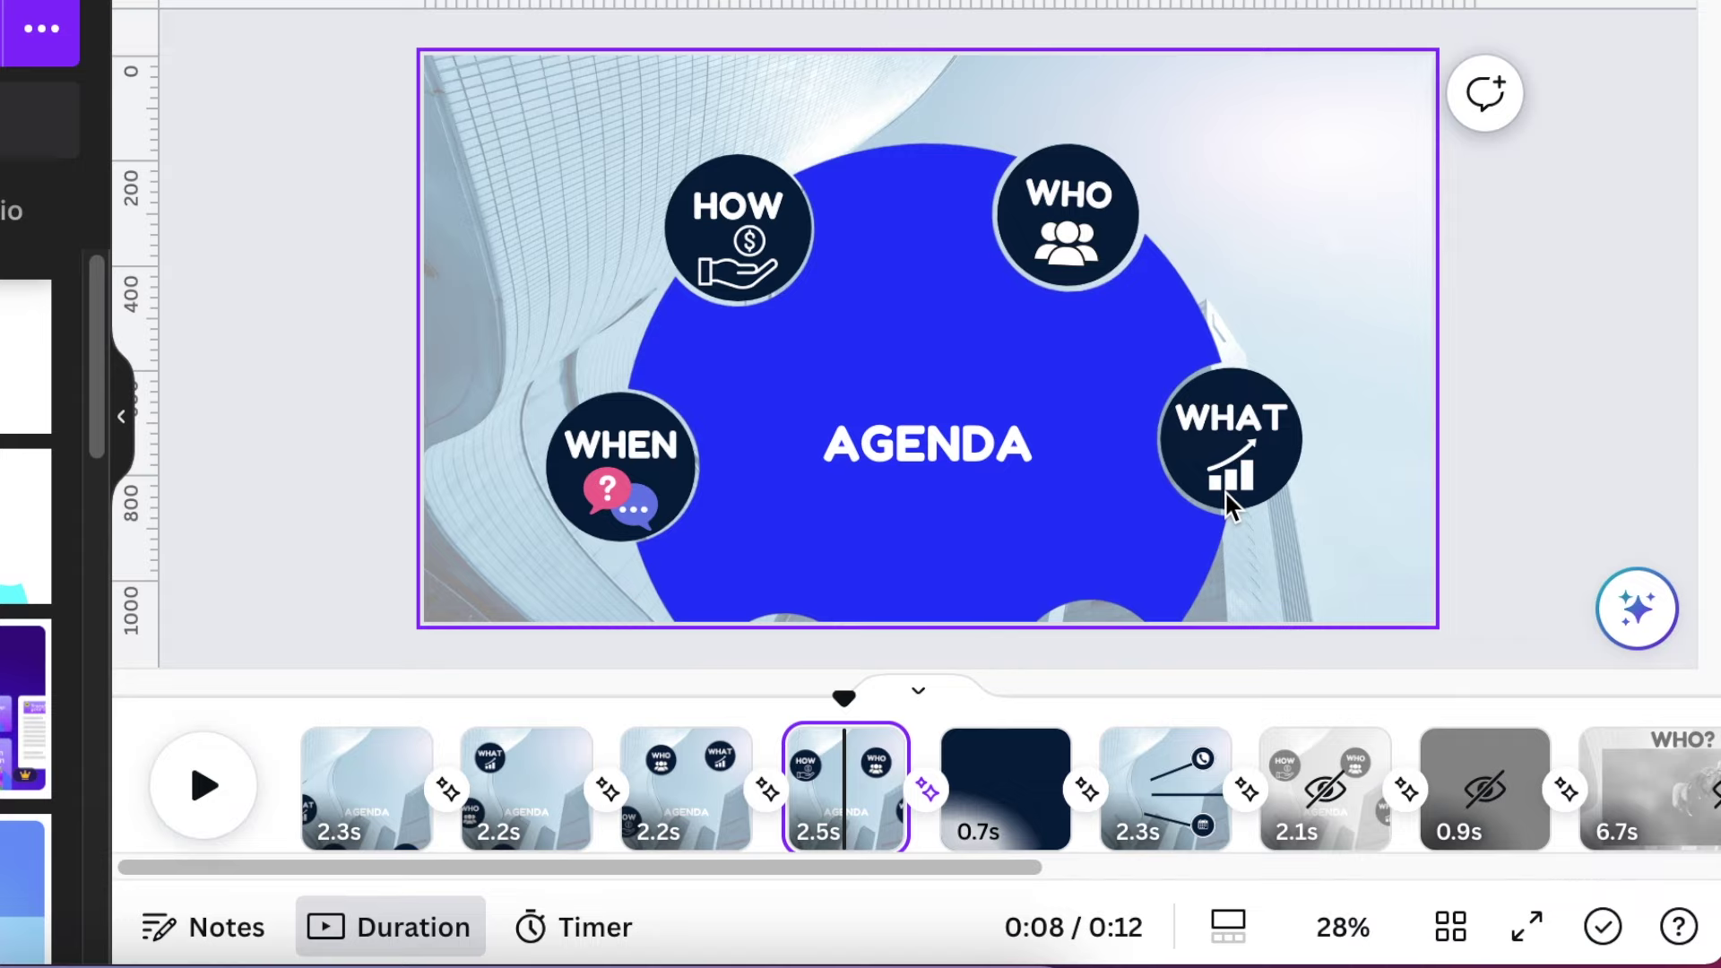
pyautogui.click(868, 753)
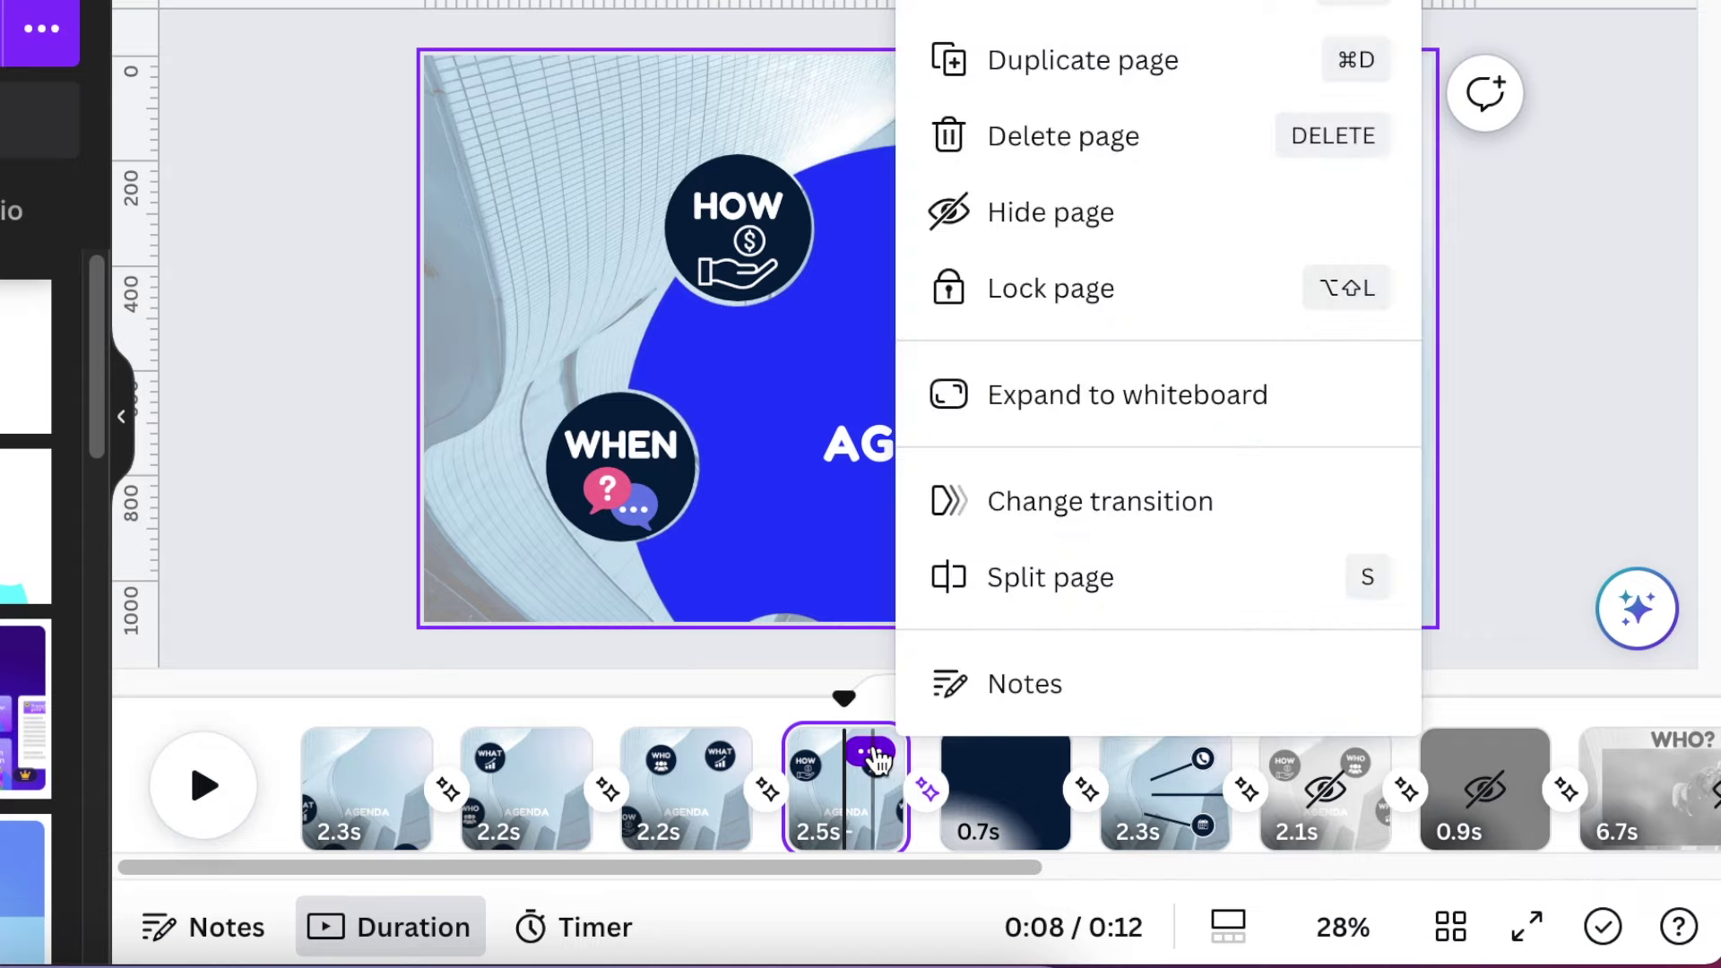
pyautogui.click(1078, 61)
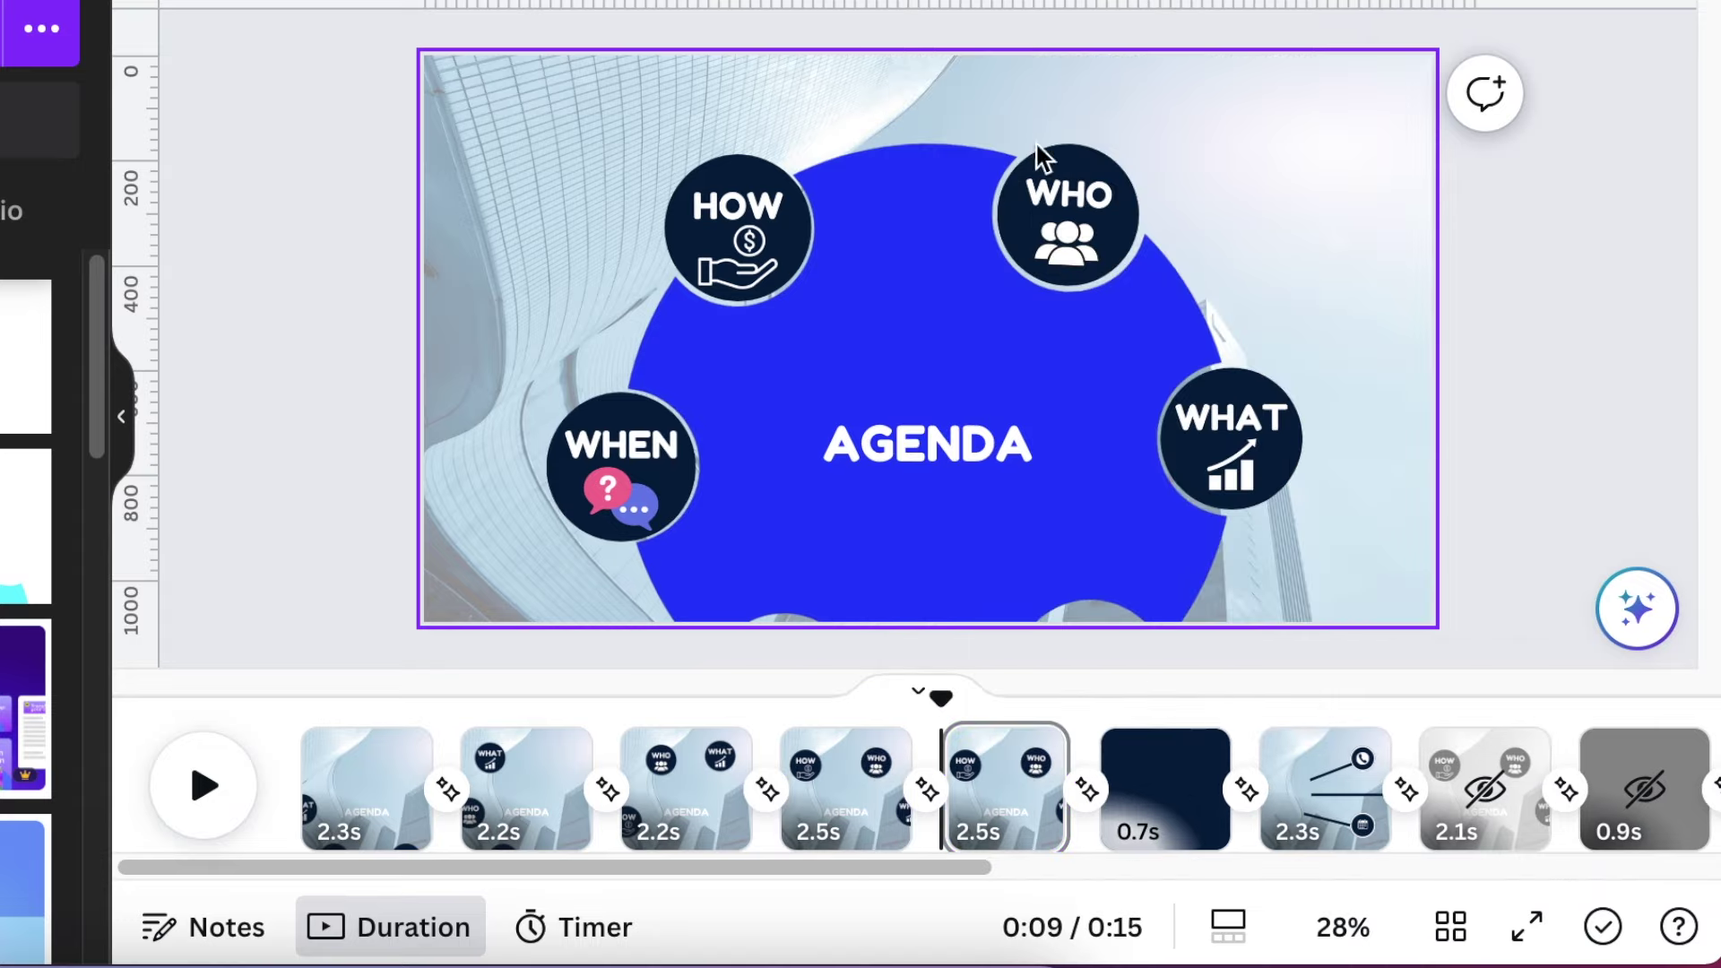
# Move the AGENDA copy to follow the WHAT detail page and play back the transitions.
pyautogui.moveTo(991, 787)
pyautogui.moveTo(1022, 798); pyautogui.dragTo(1392, 789)
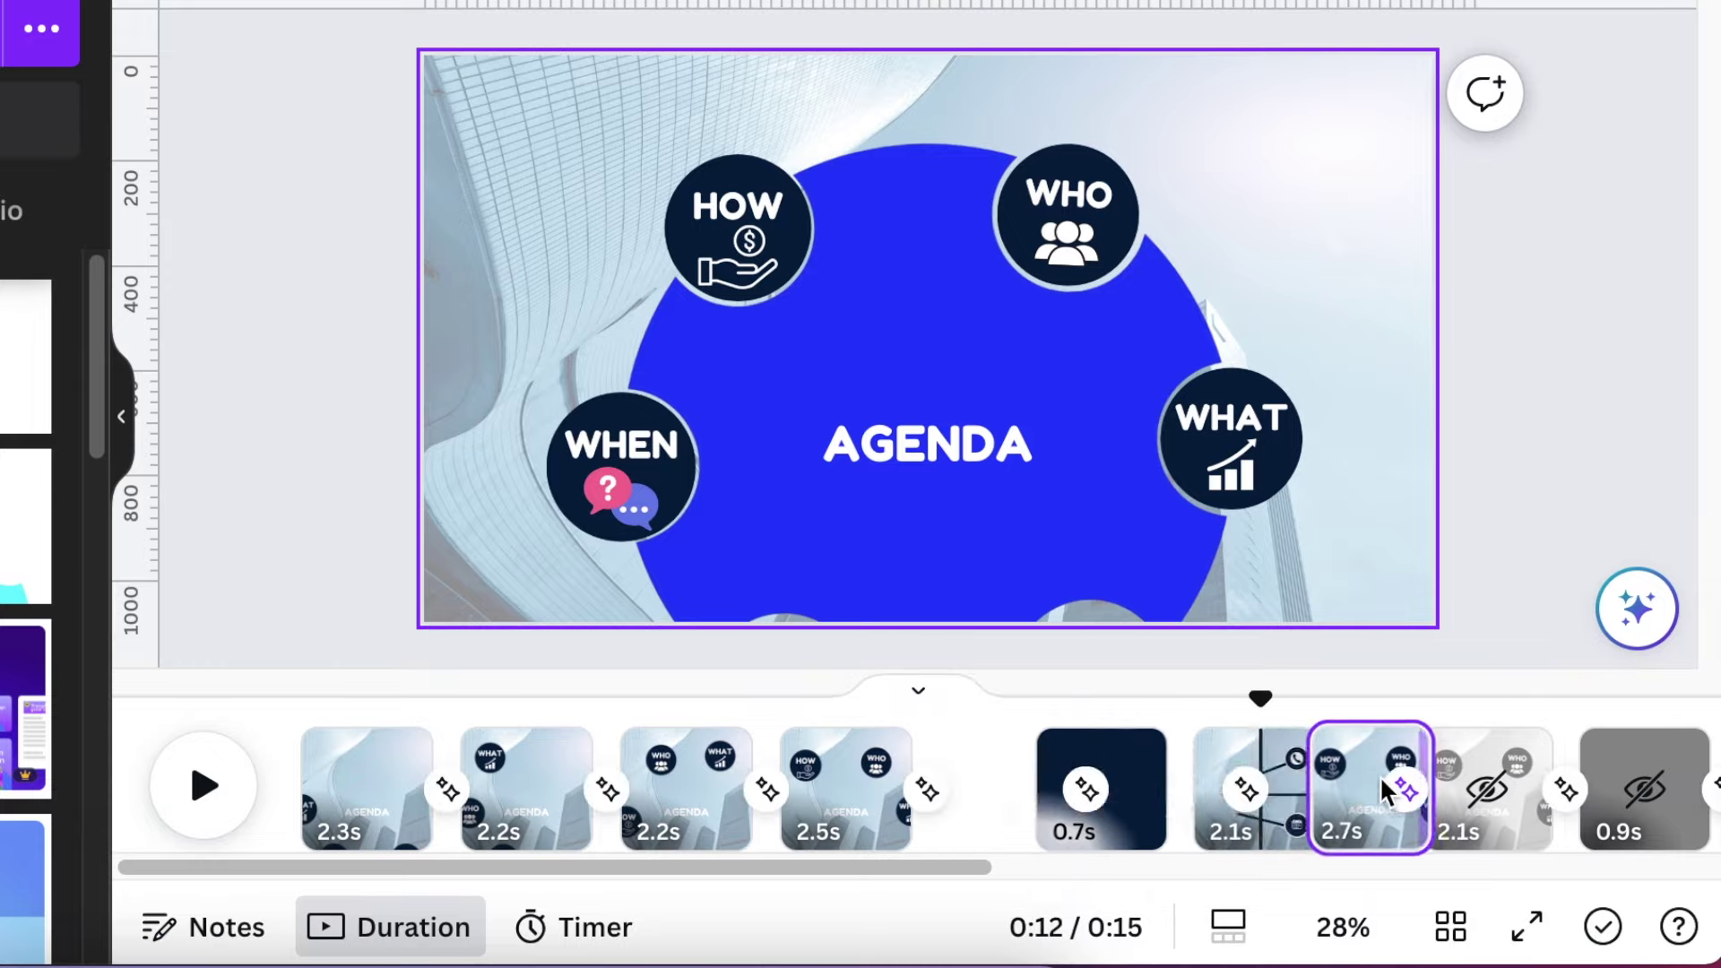
pyautogui.click(1179, 804)
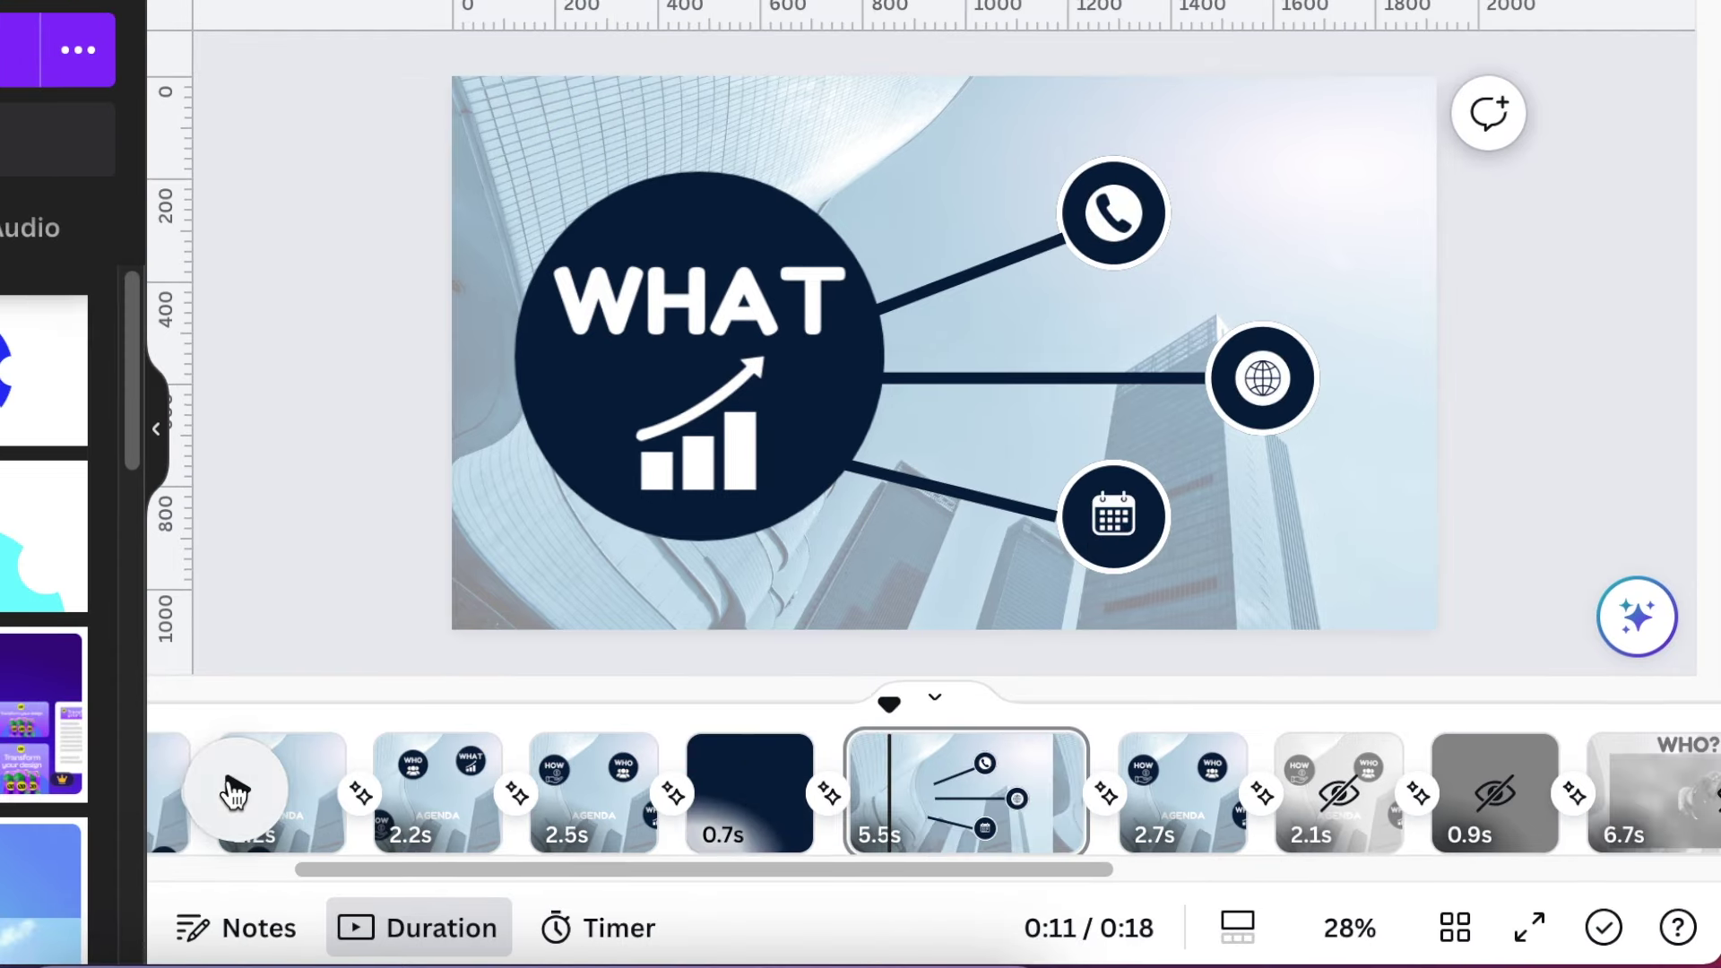
pyautogui.click(233, 791)
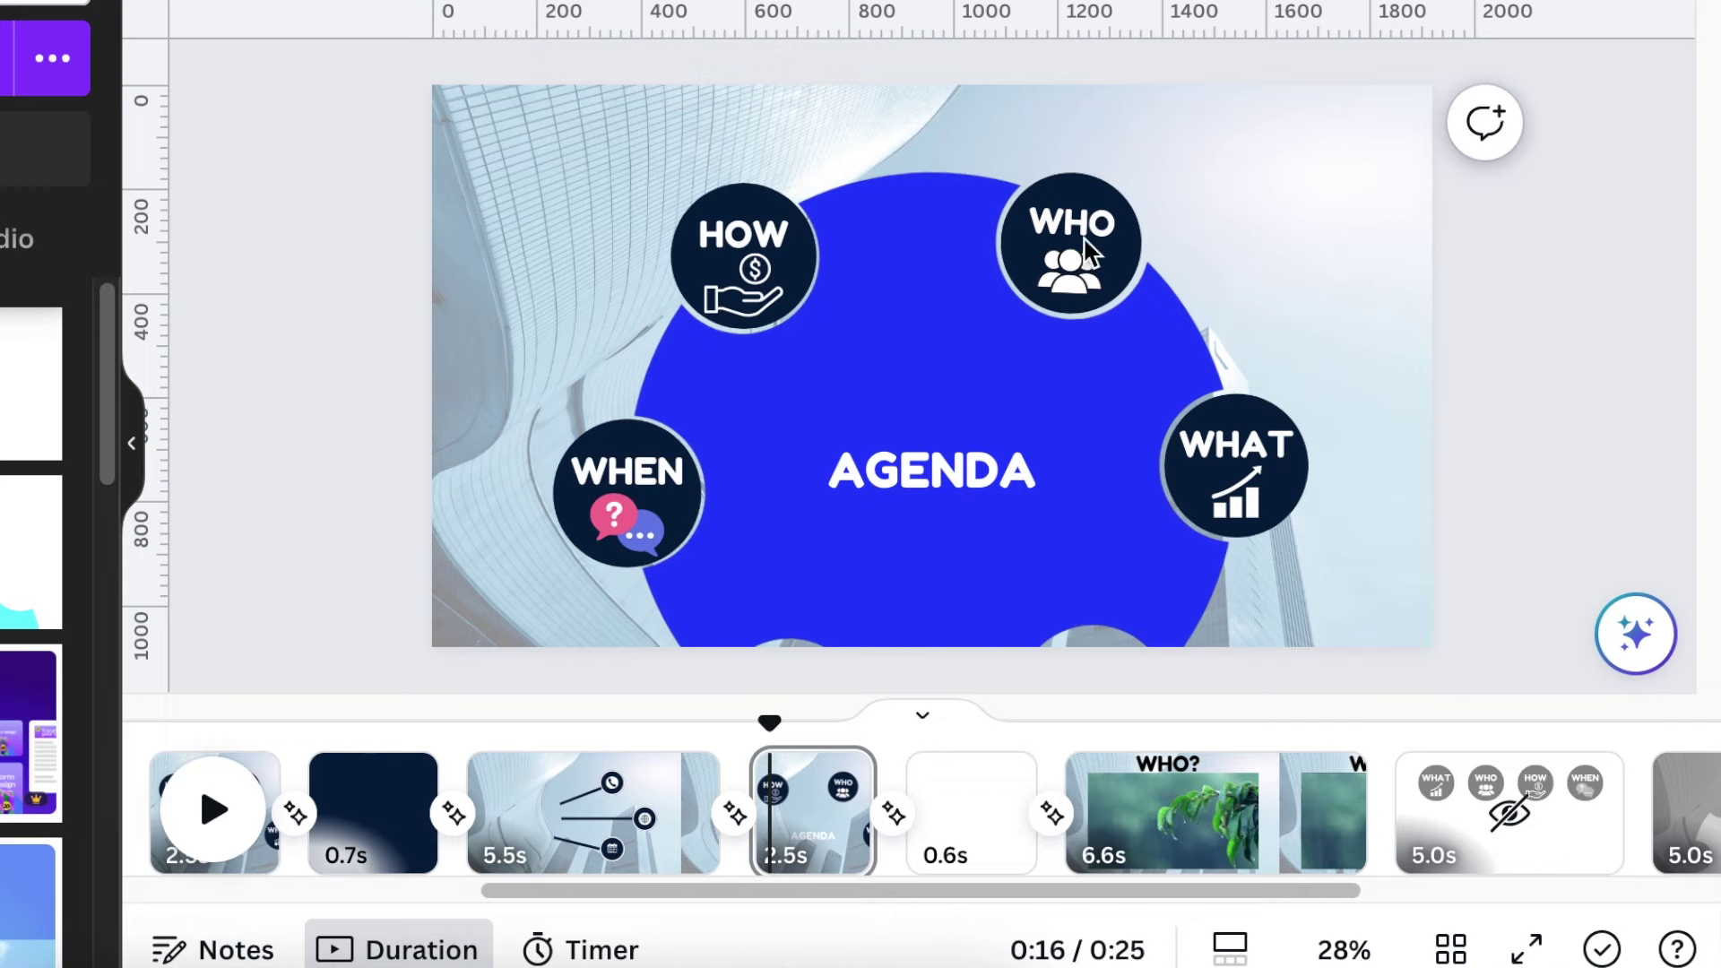
# Paste the WHO people-icon circle onto the 0.6-second blank page at the same position.
pyautogui.click(1087, 251)
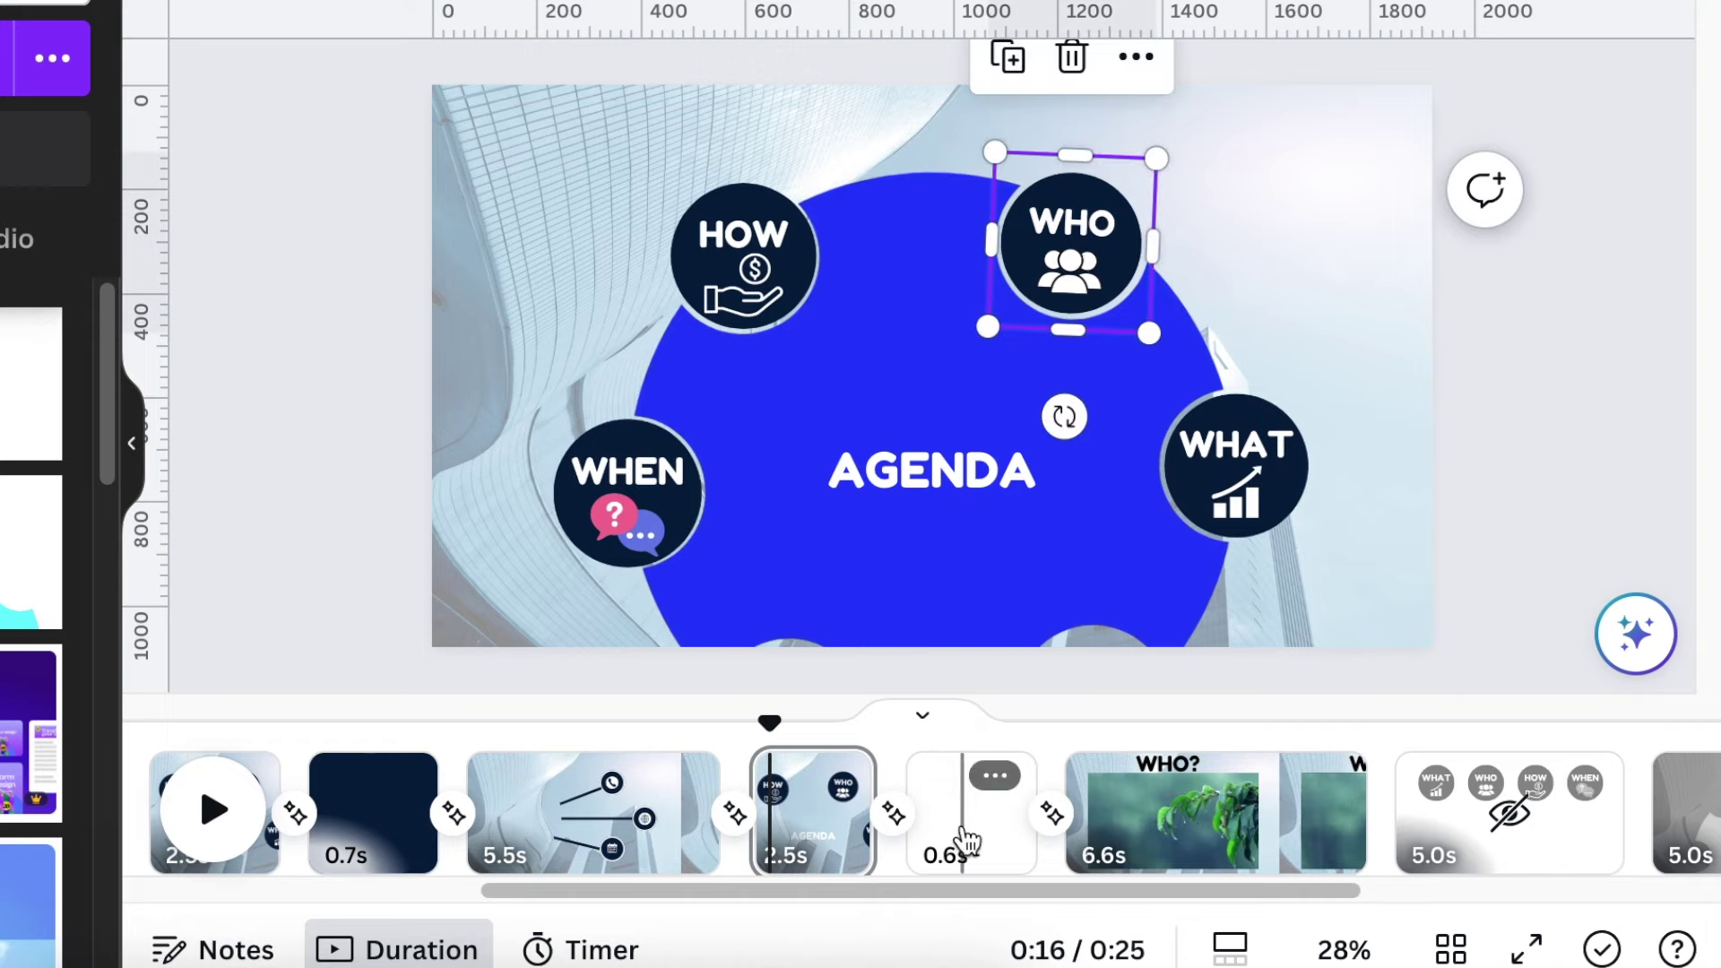
pyautogui.click(966, 832)
pyautogui.hotkey('ctrl', 'v')
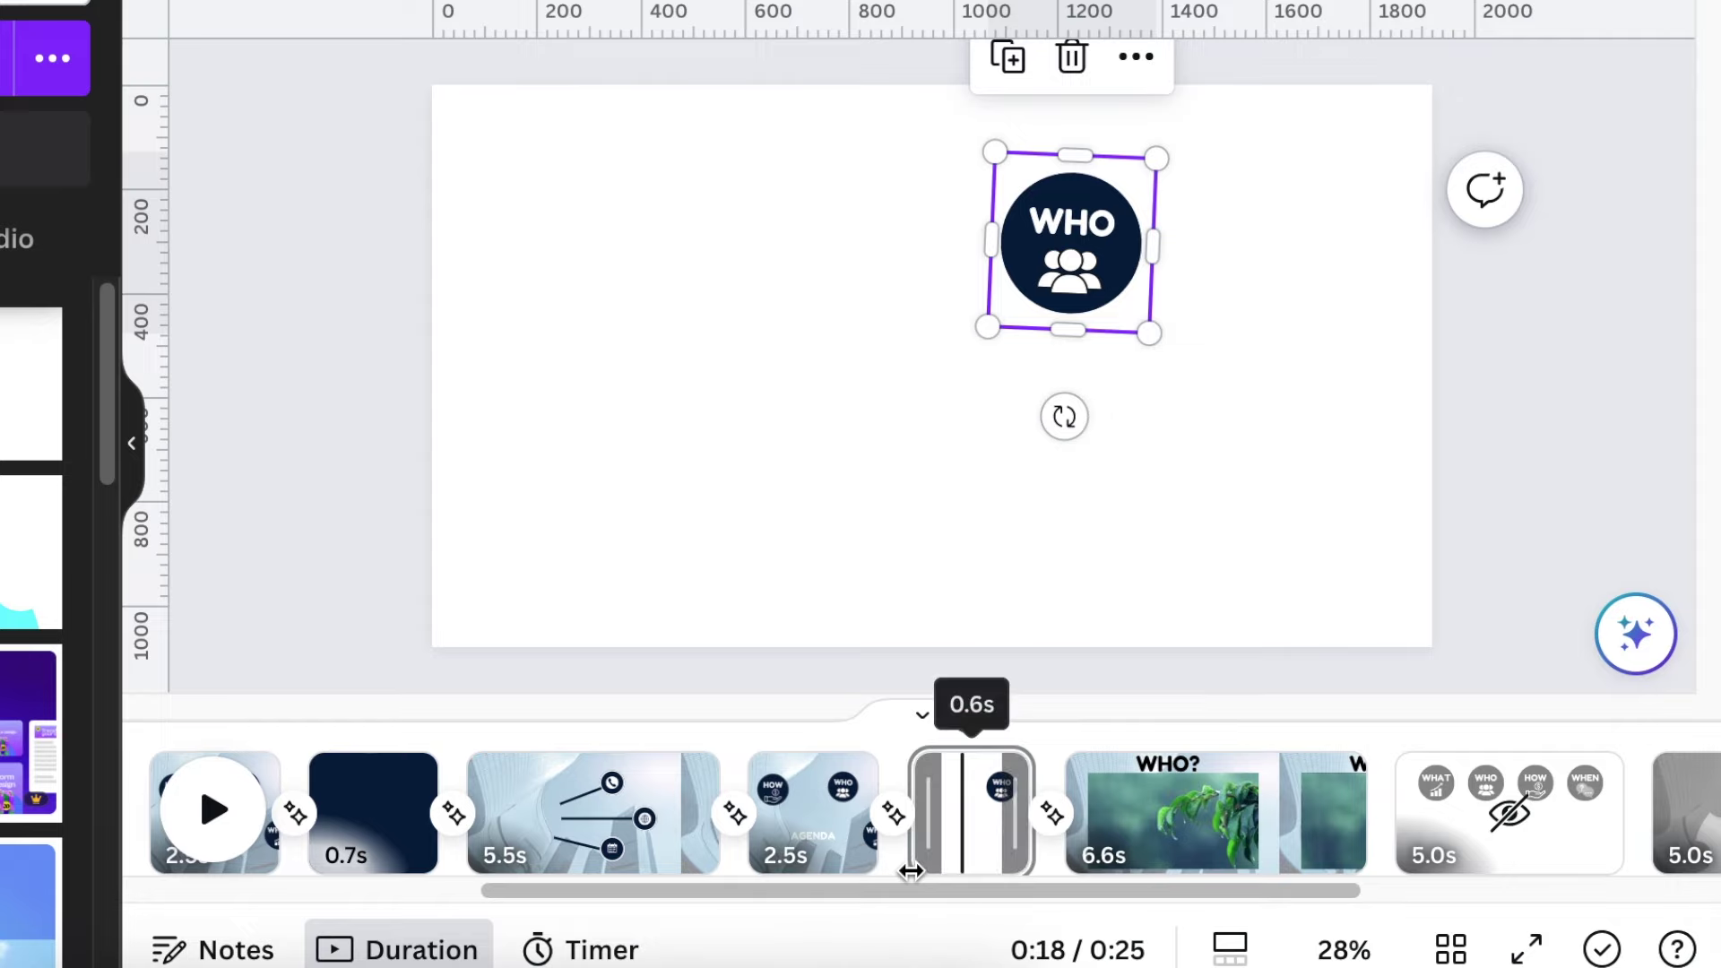
pyautogui.moveTo(863, 845); pyautogui.dragTo(863, 845)
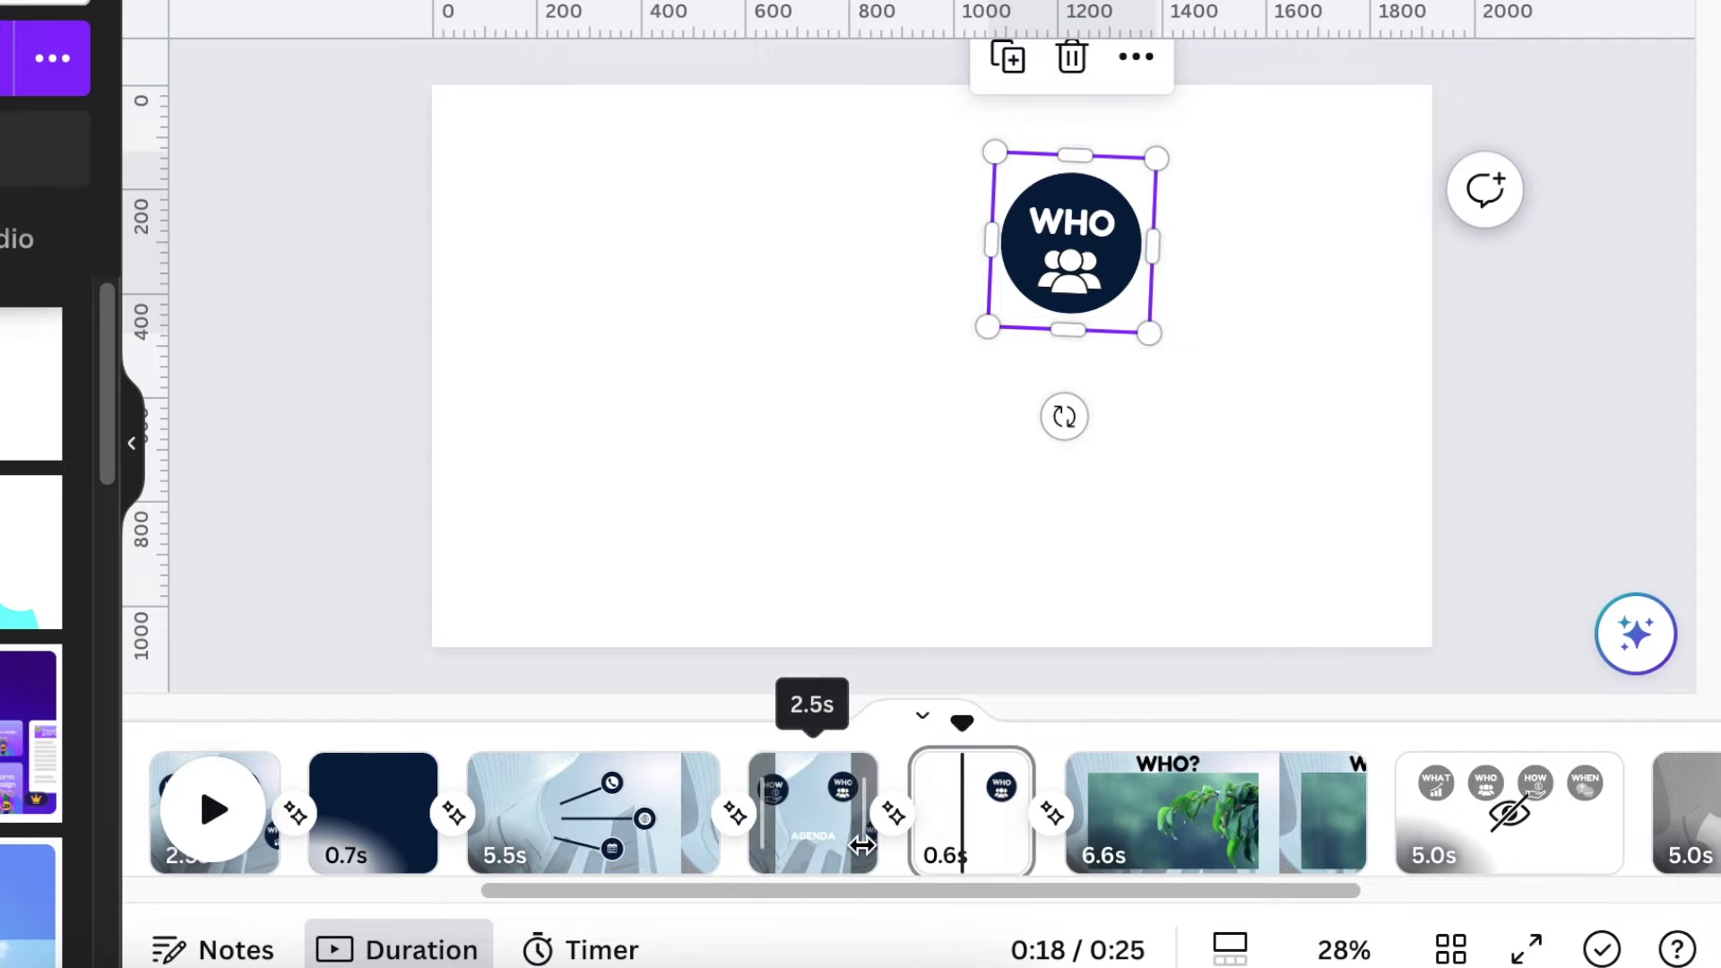
pyautogui.click(807, 838)
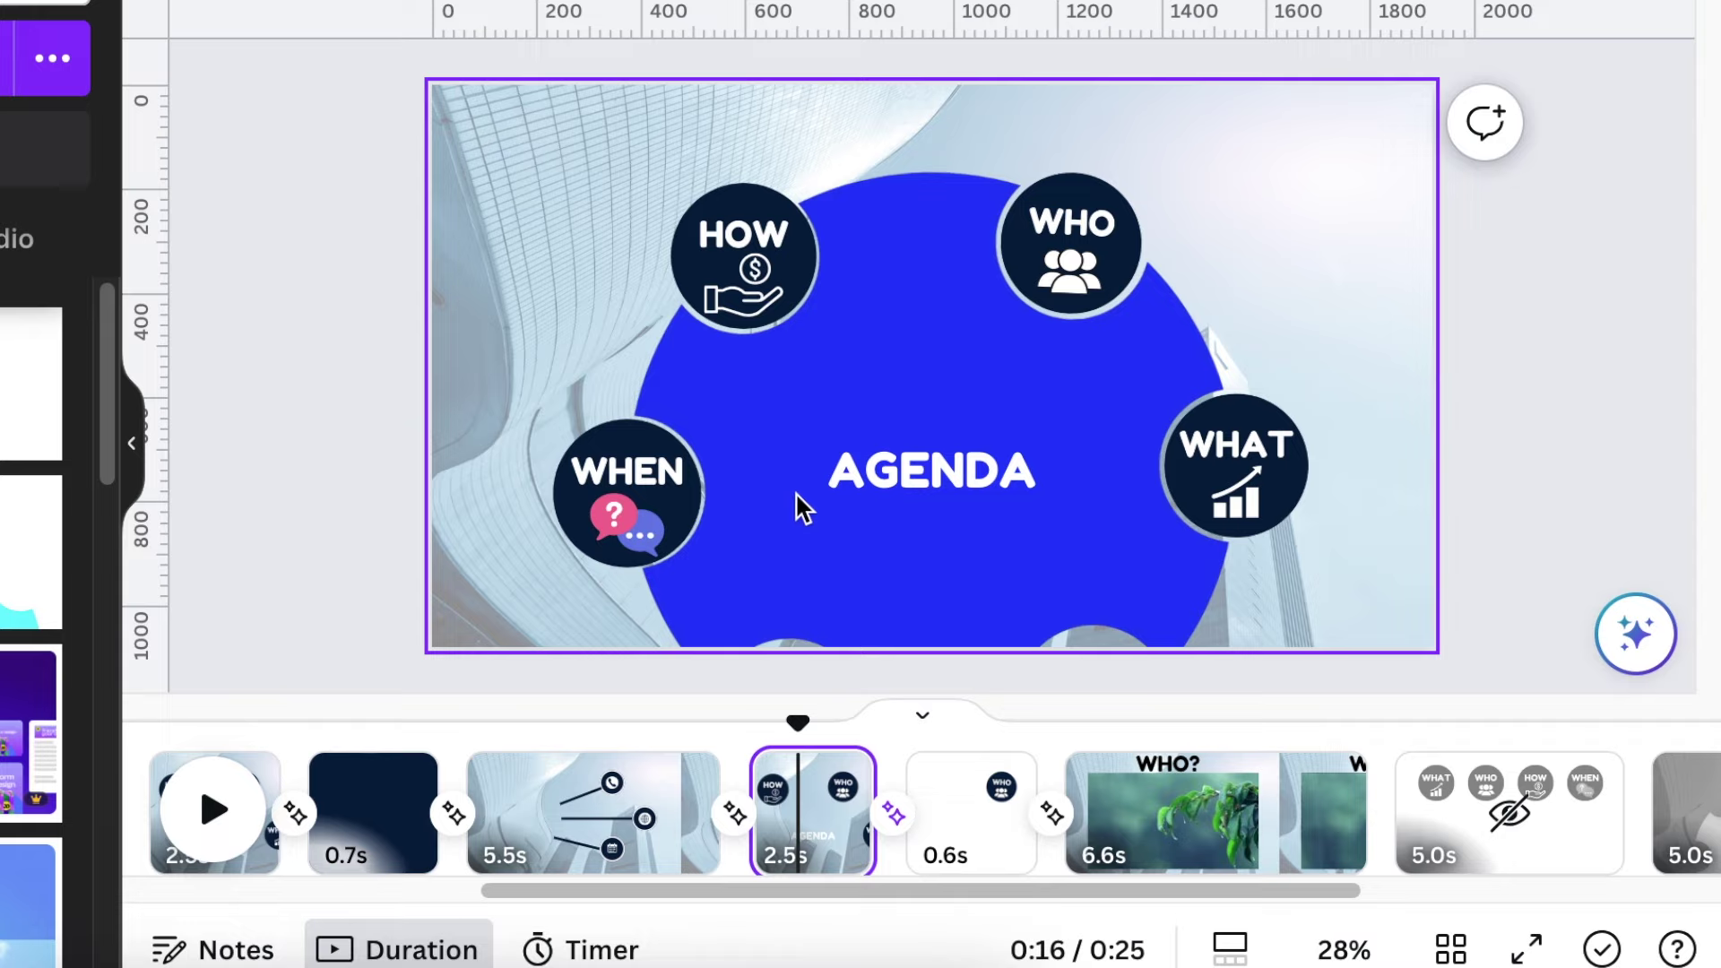
# Scrub the playhead across the WHAT and navy pages to check the zoom in and out.
pyautogui.moveTo(793, 723); pyautogui.dragTo(1227, 765)
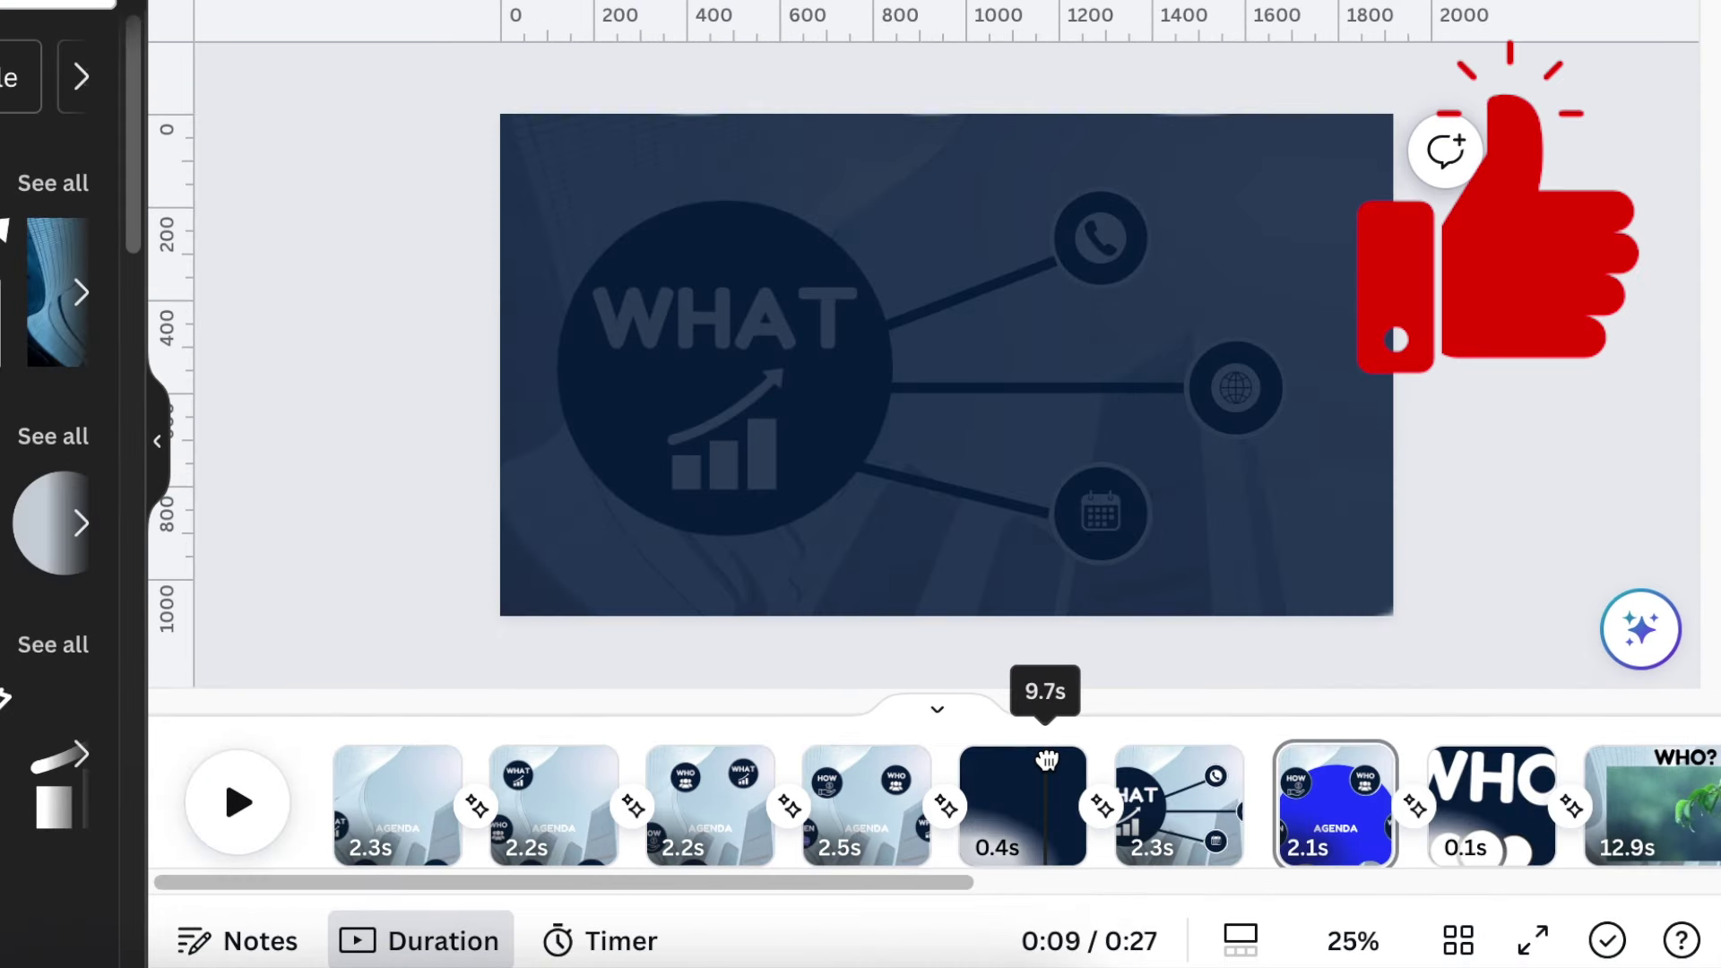
pyautogui.moveTo(1047, 761); pyautogui.dragTo(1011, 771)
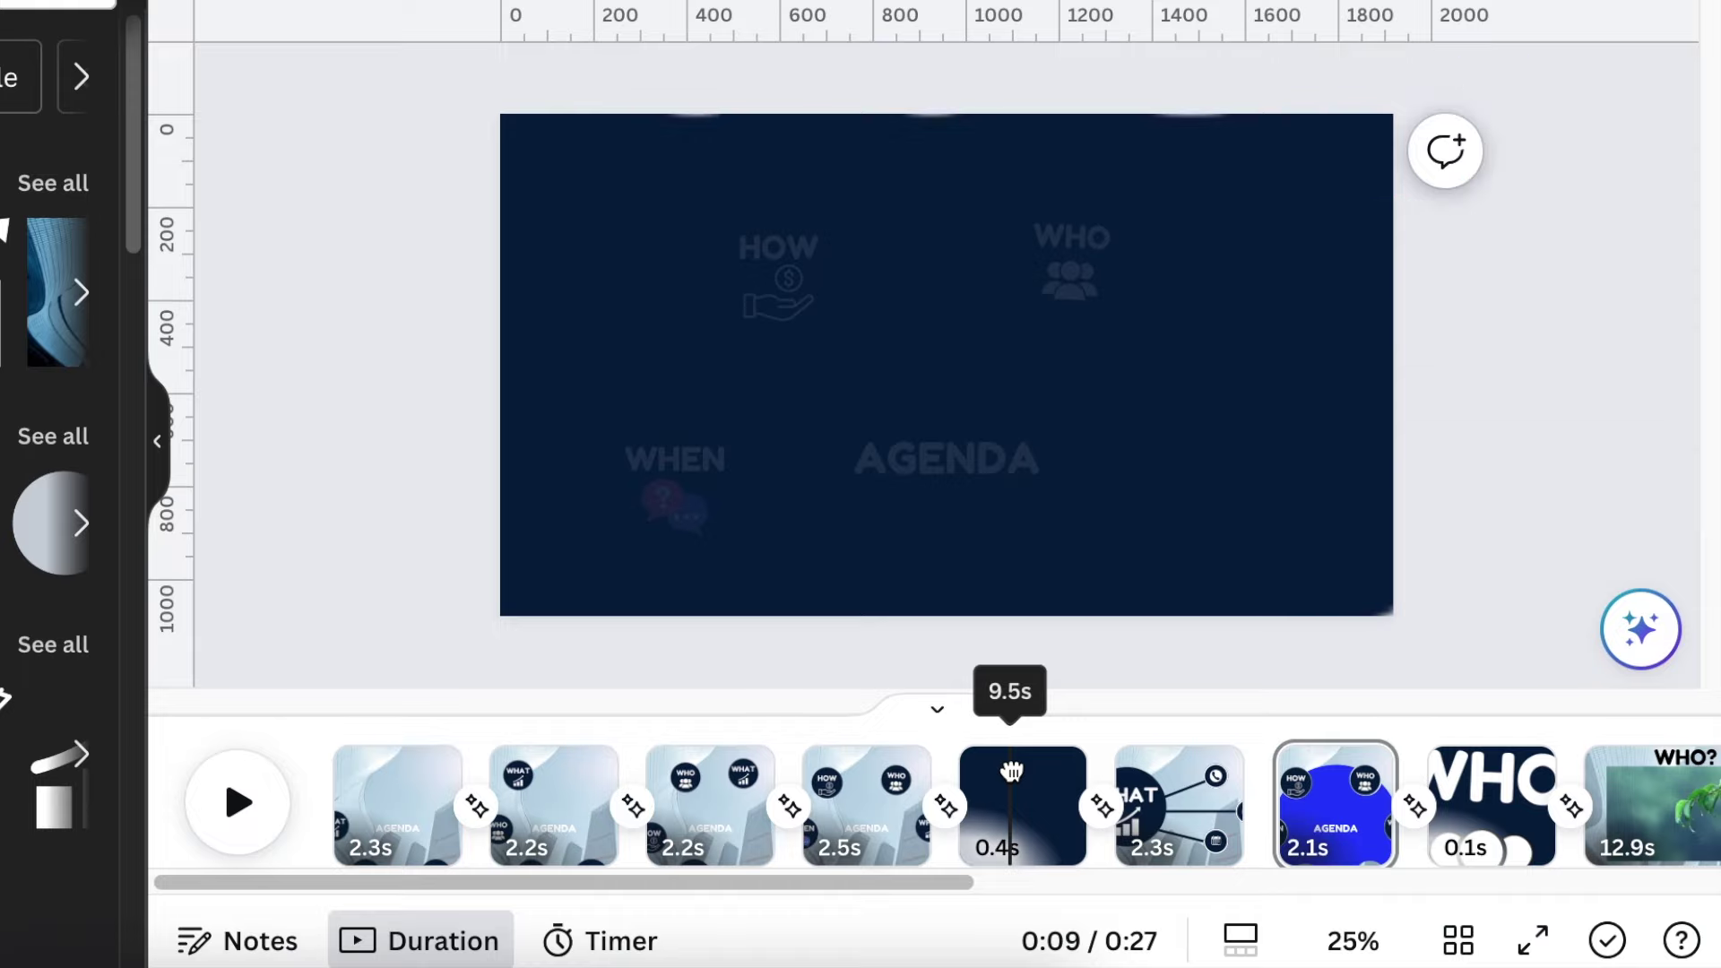